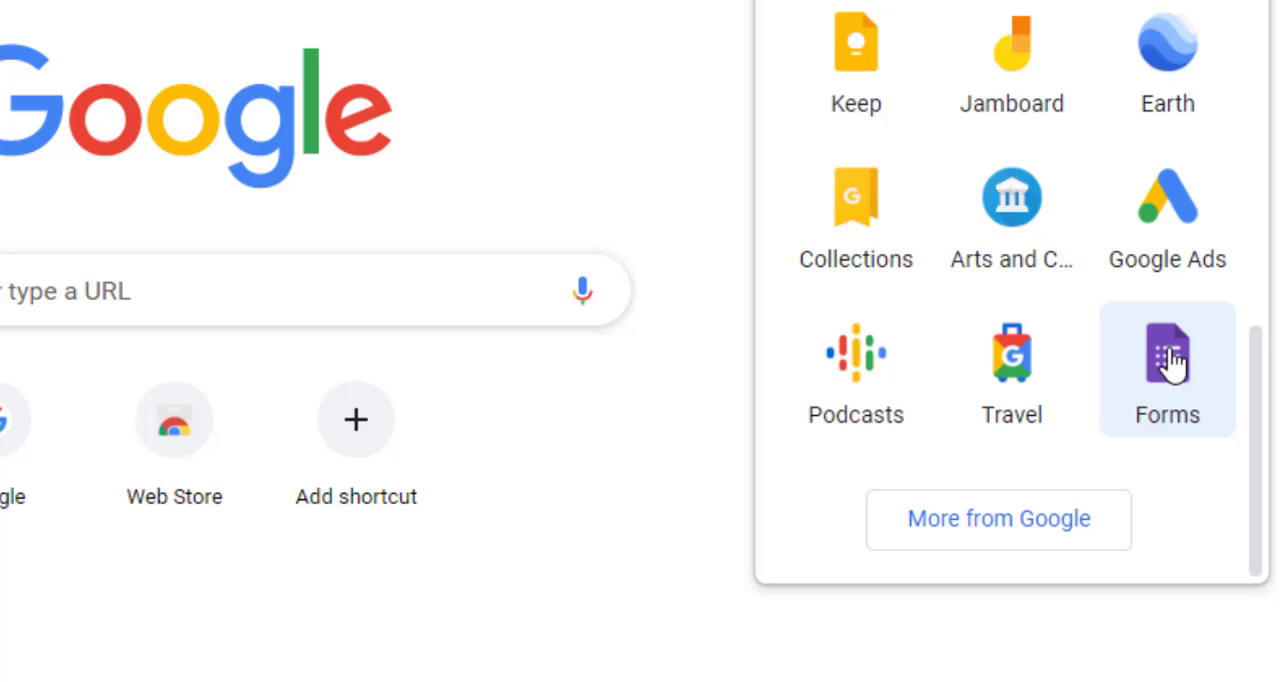
Step: Open Forms from the Google apps menu and sign in to the AdLab Creatives account with its password
click(1165, 367)
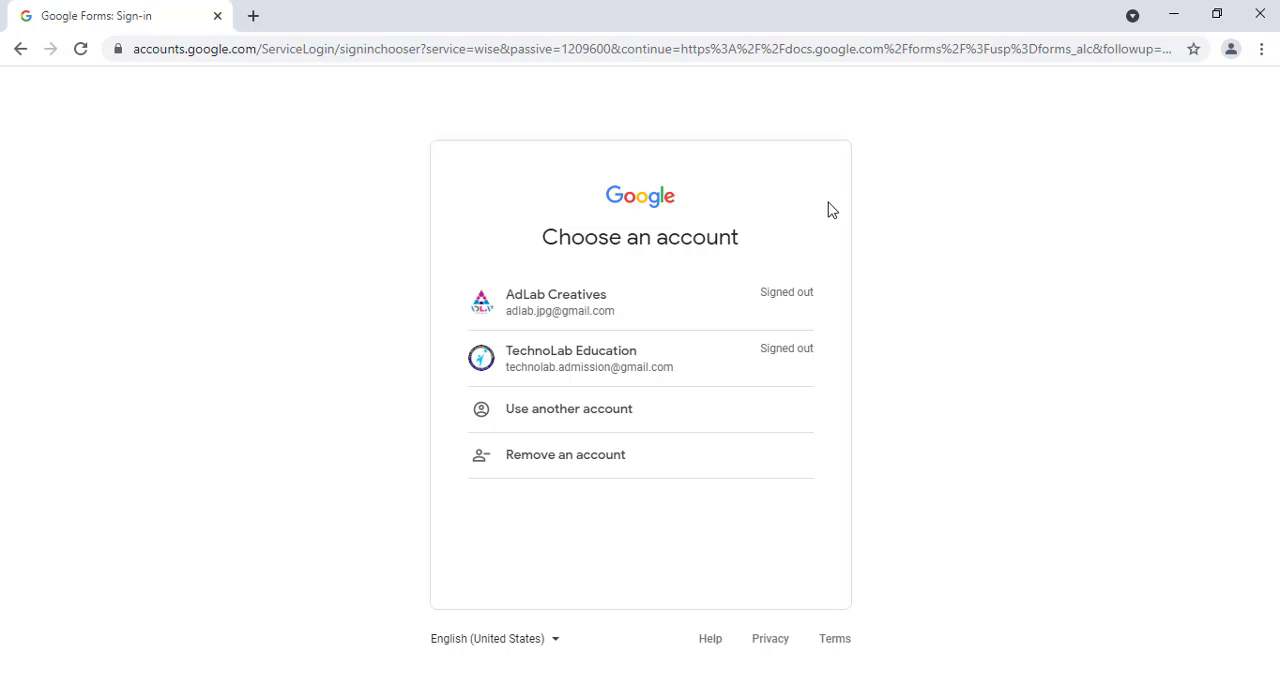
click(574, 308)
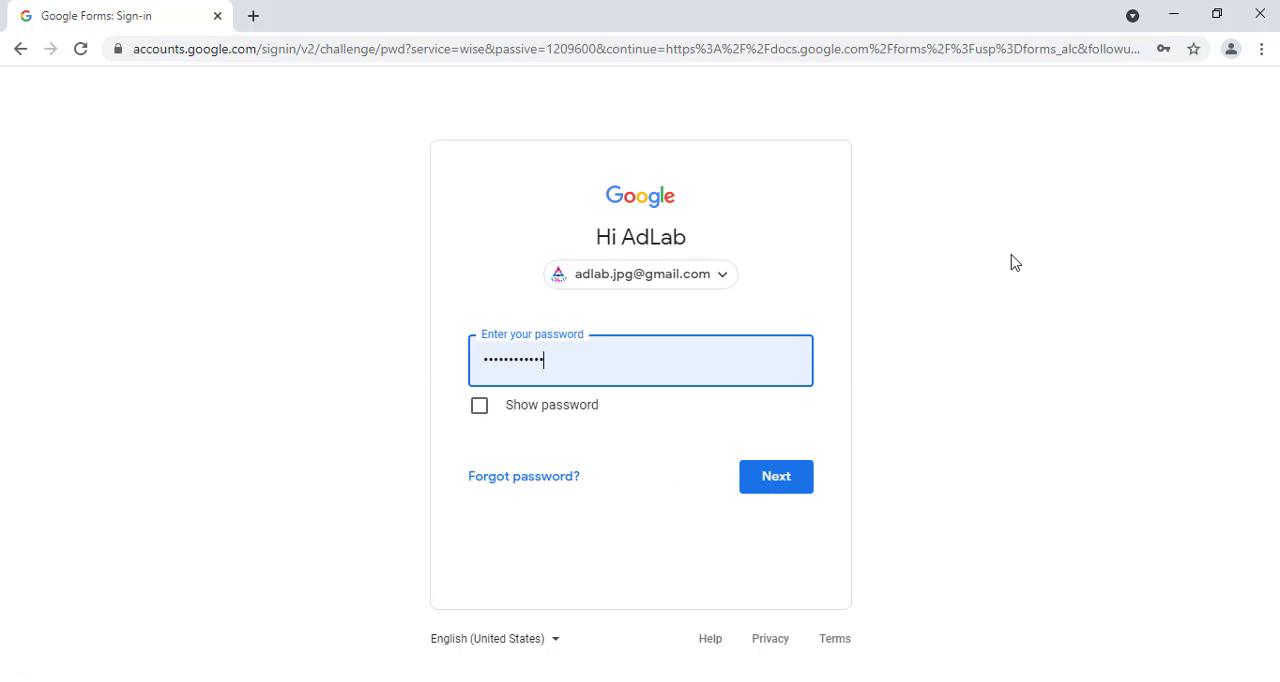
click(803, 482)
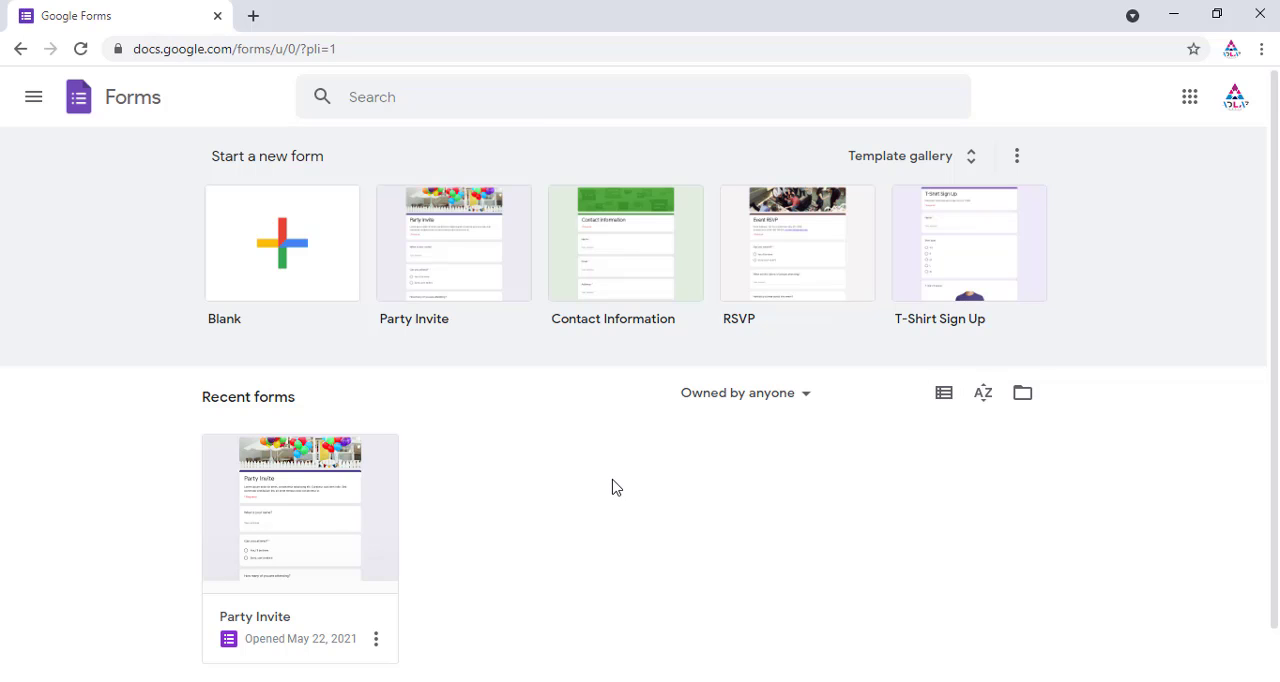
Step: Start a blank form and dismiss the tip about reusing questions
mouse_move(1276, 290)
mouse_down()
mouse_move(1277, 304)
mouse_move(1277, 290)
mouse_up()
click(280, 240)
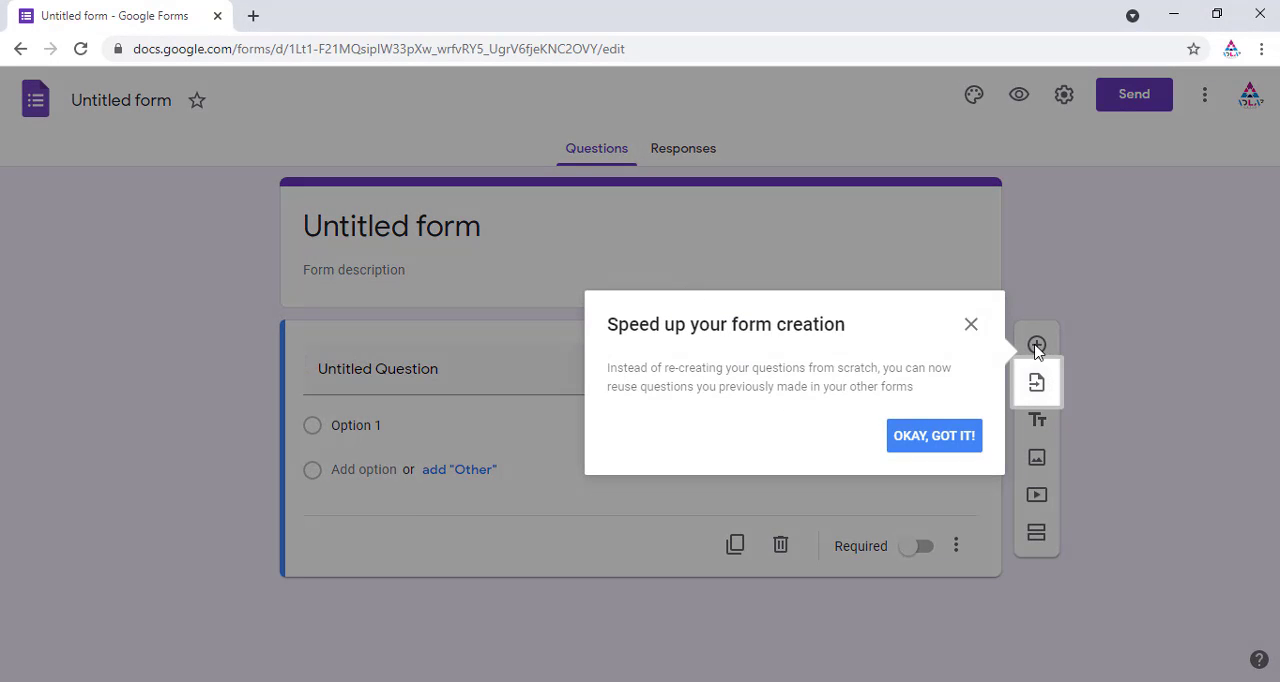
click(948, 443)
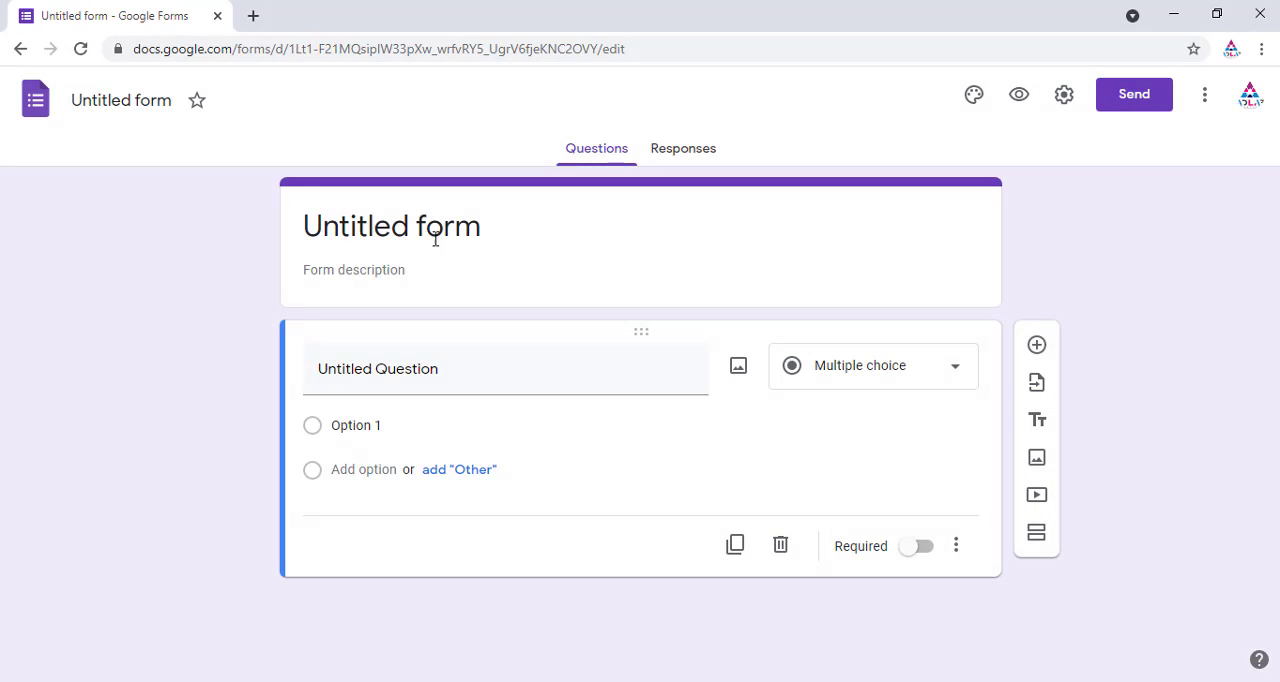
Step: Title the form Admission Form
click(496, 228)
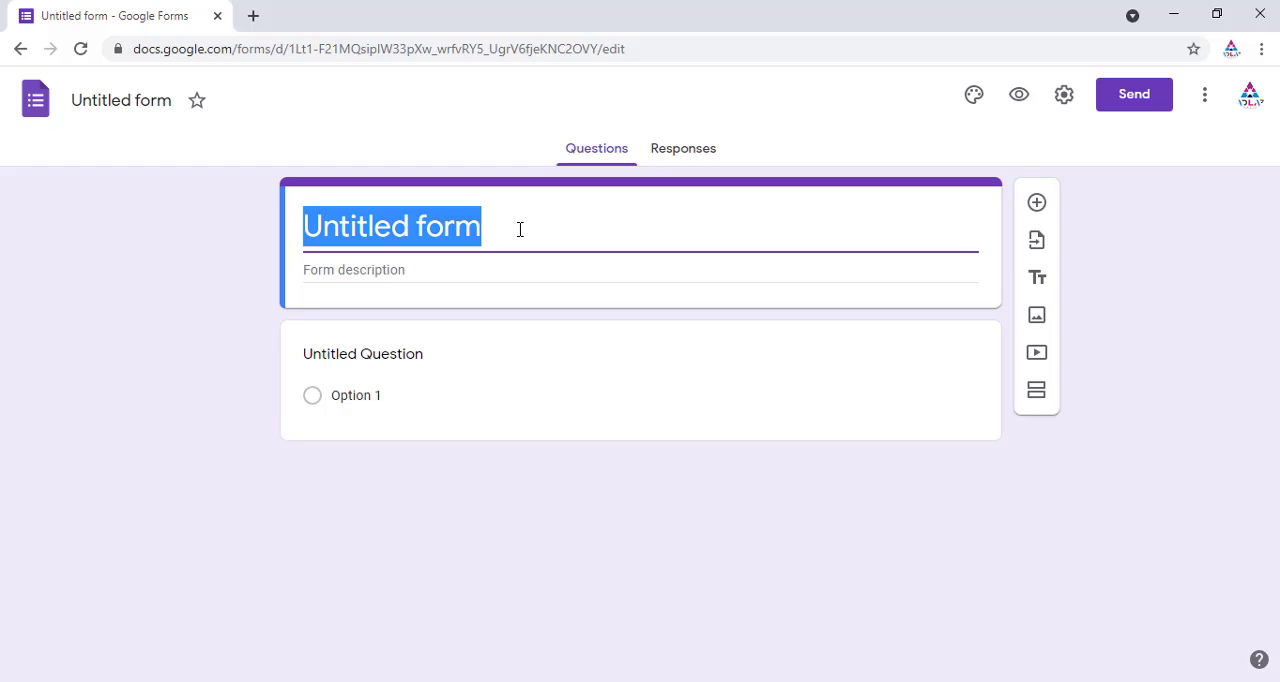
text(aD)
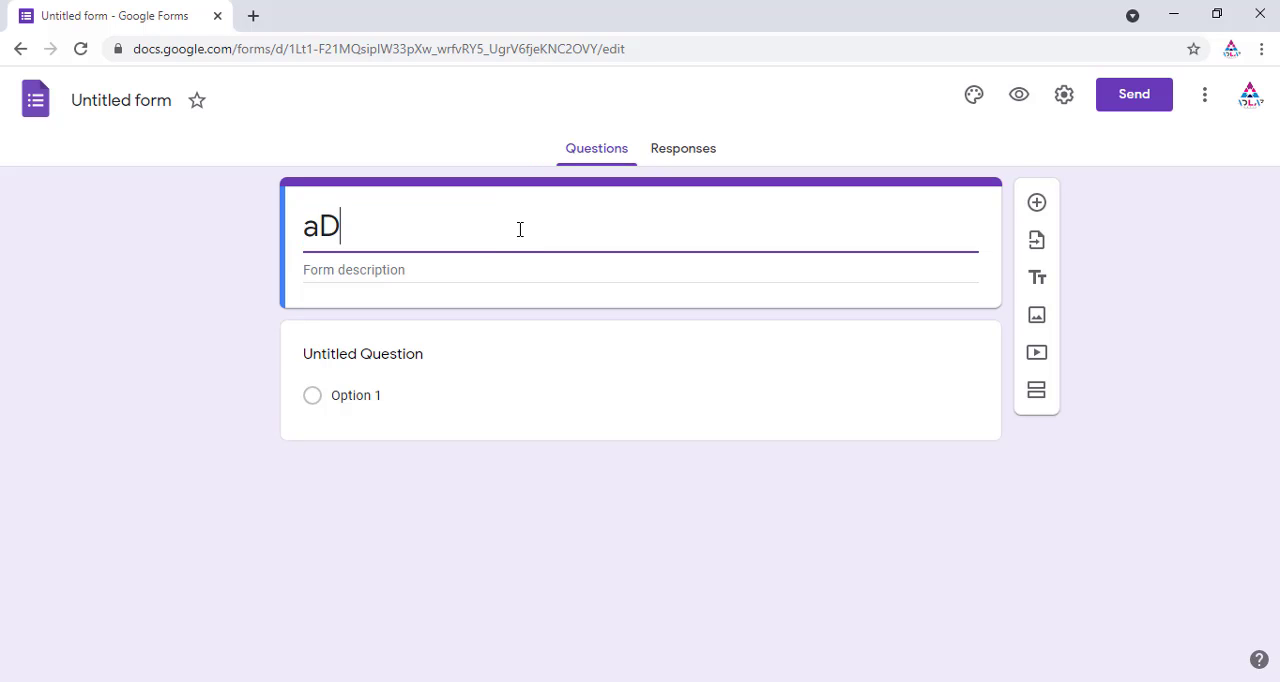
key(BackSpace)
key(BackSpace)
text(Ad)
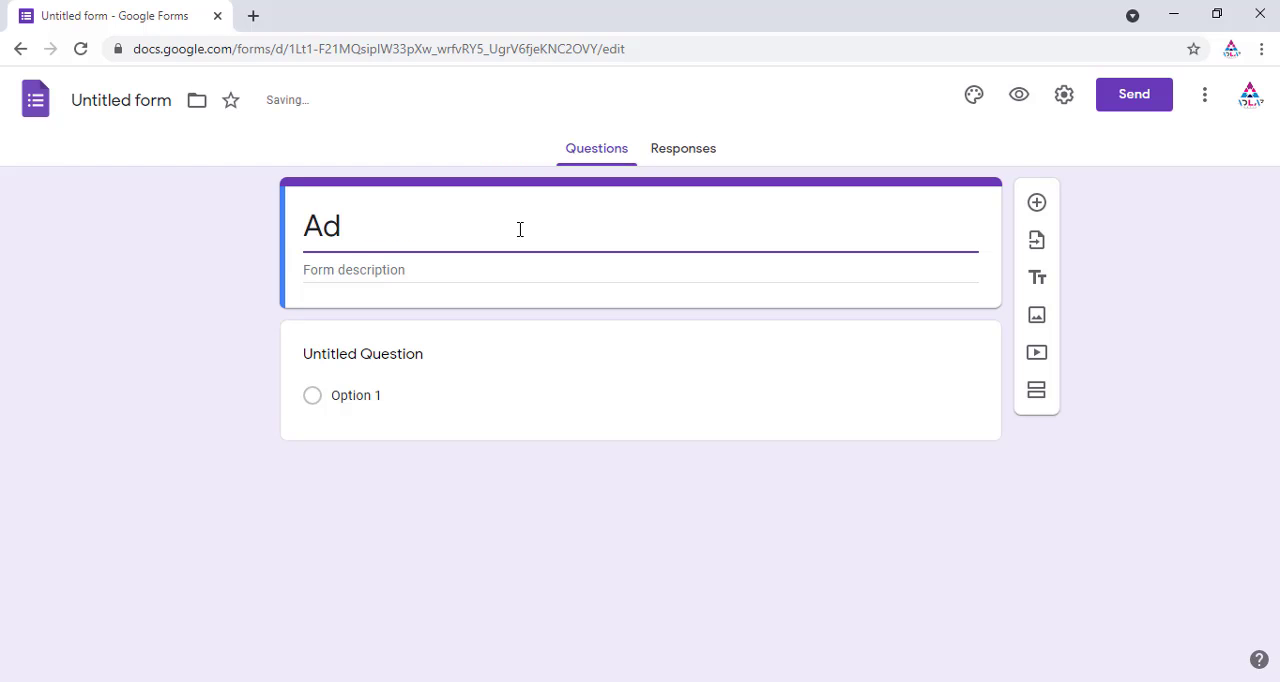
text(mission )
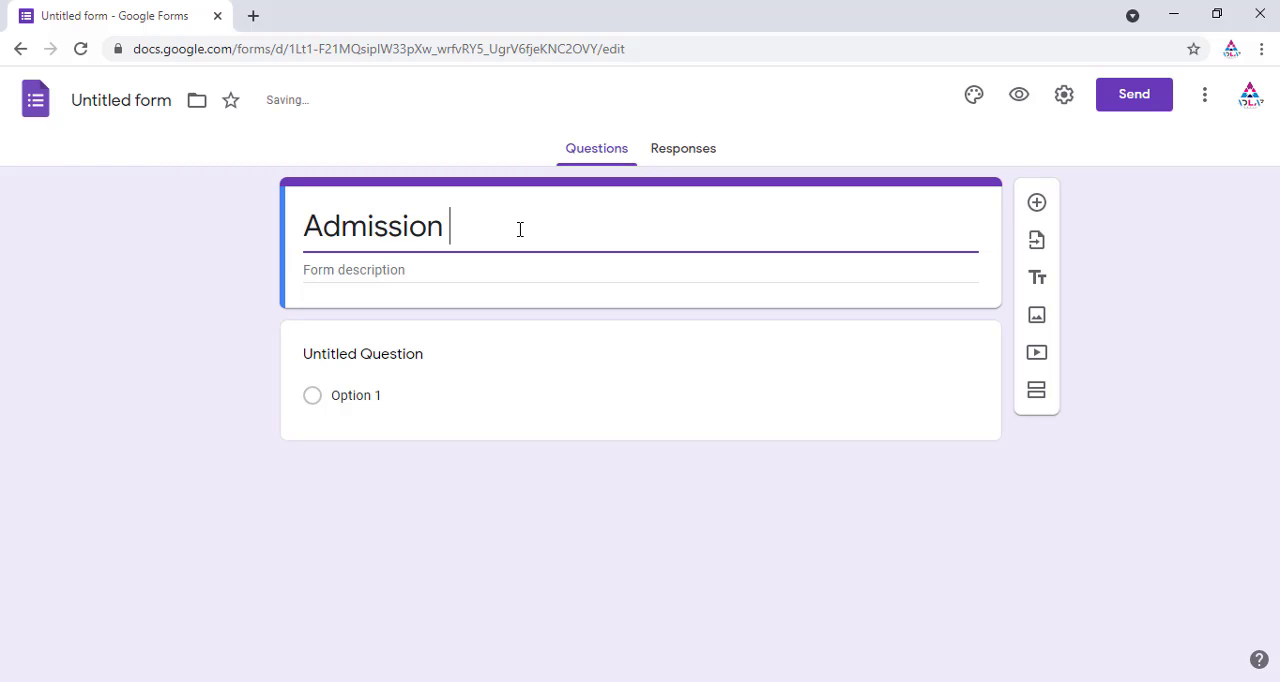
text(Form)
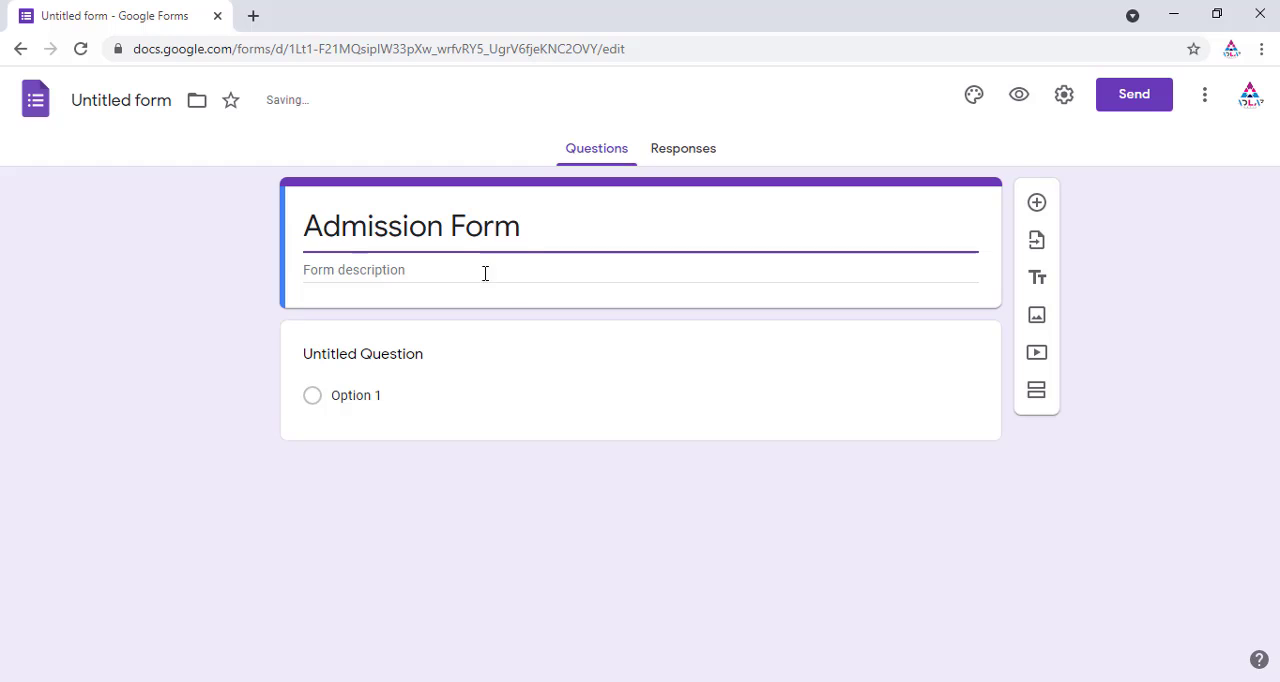
Step: Rename the first question to Candidate Name?
click(396, 270)
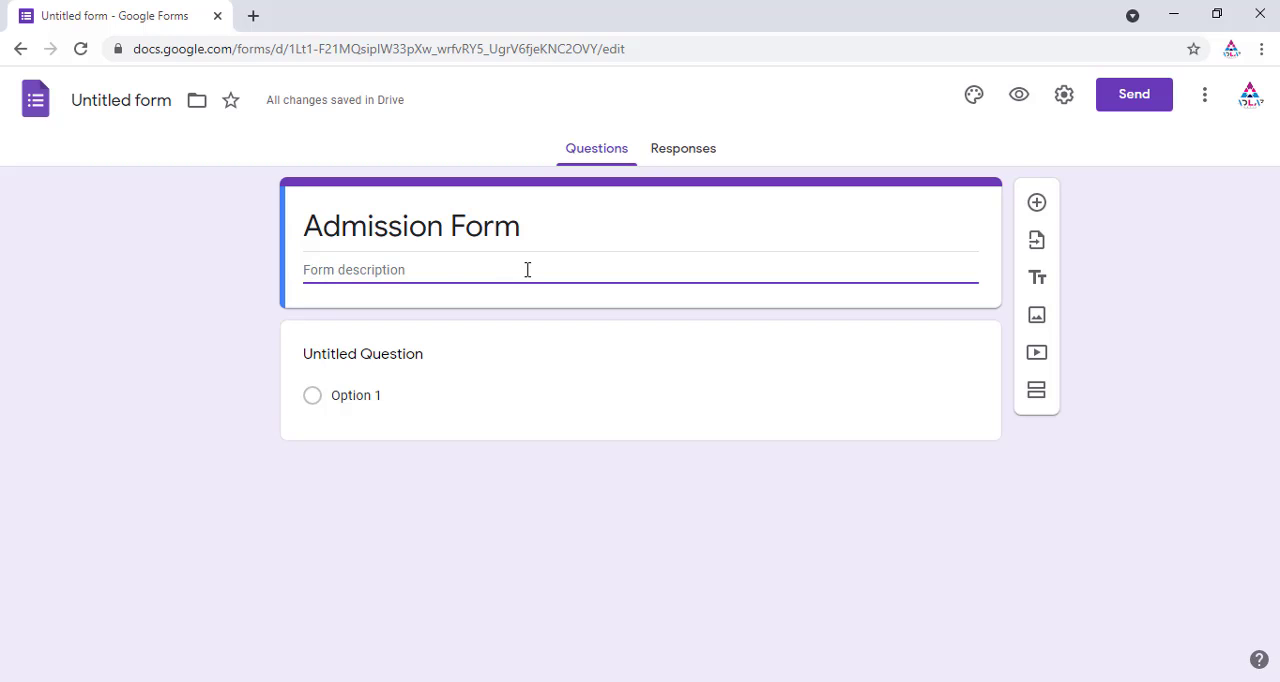
click(484, 389)
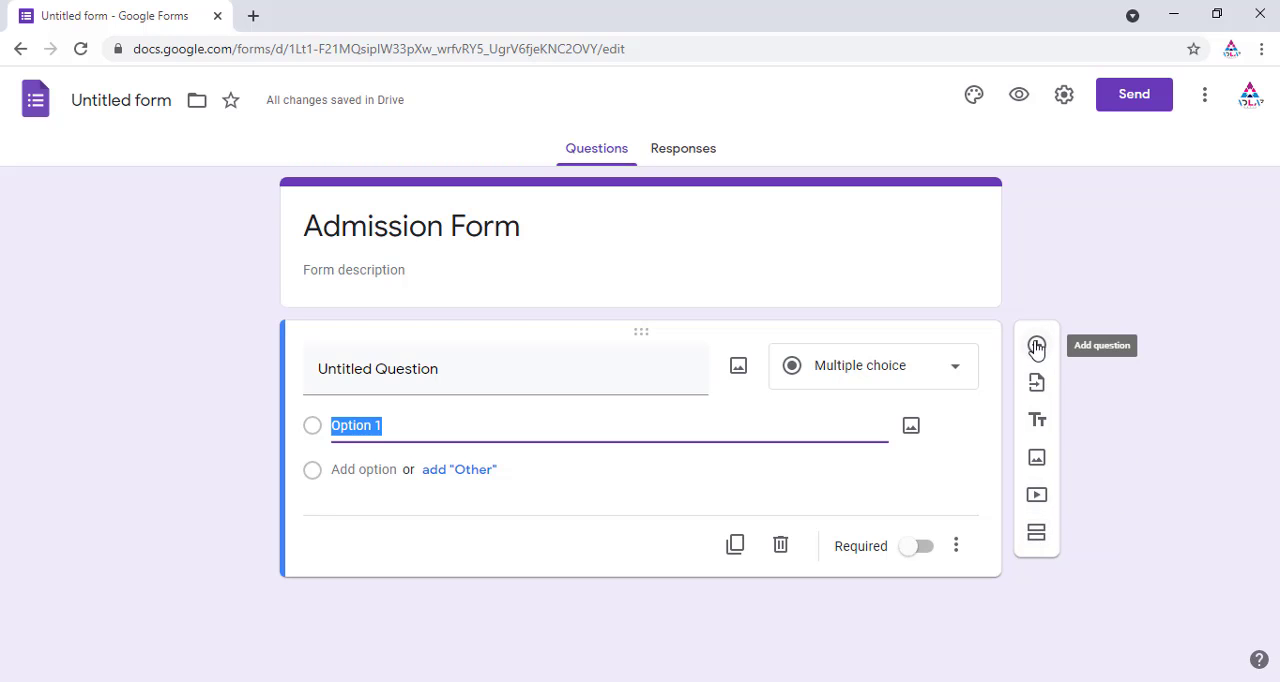
click(511, 371)
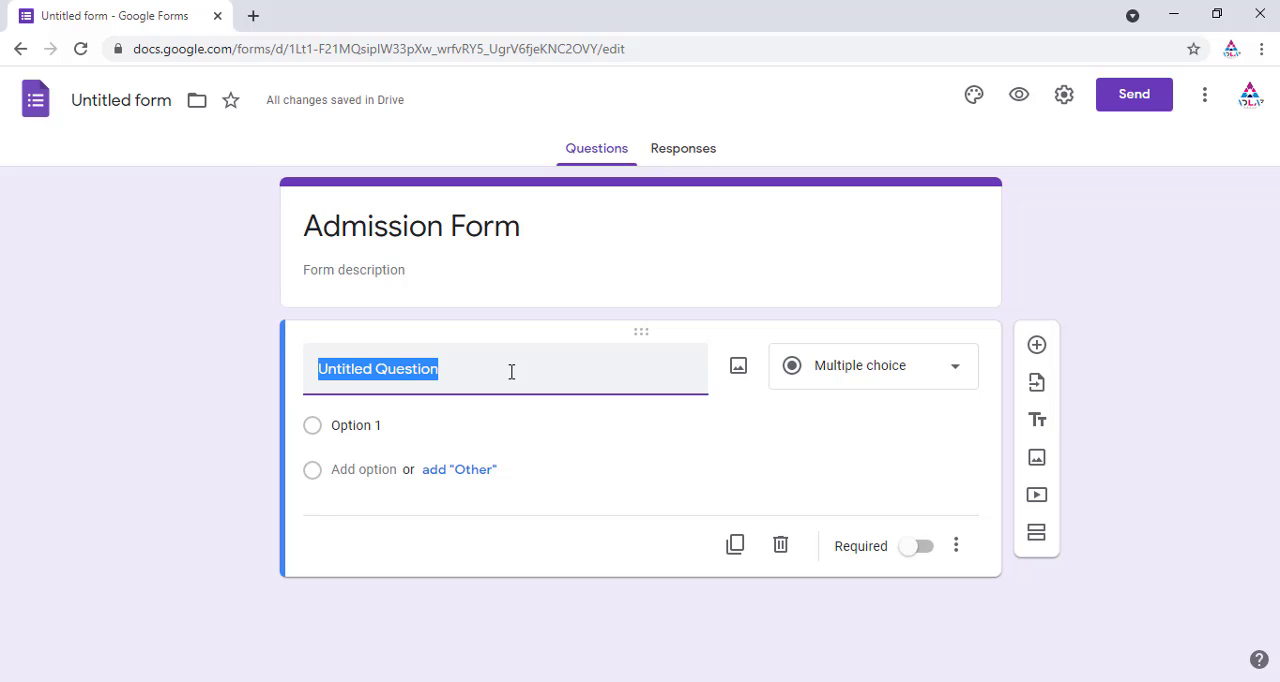
text(Candida)
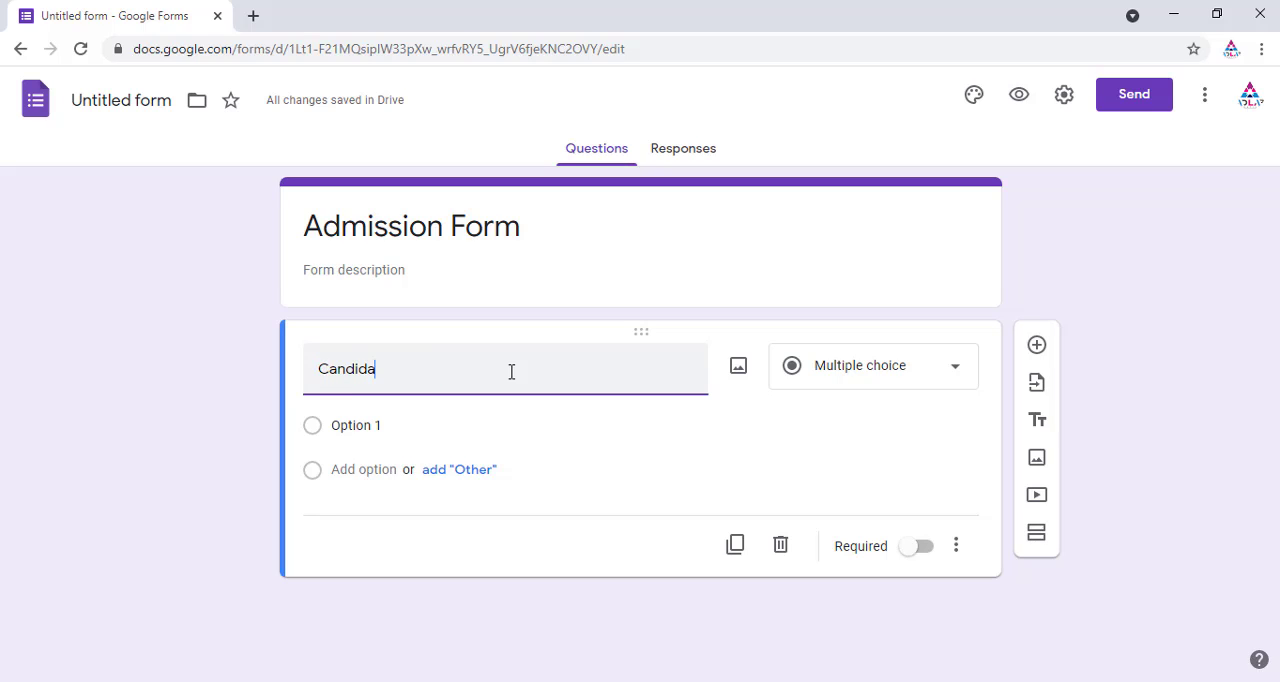
text(te Name?)
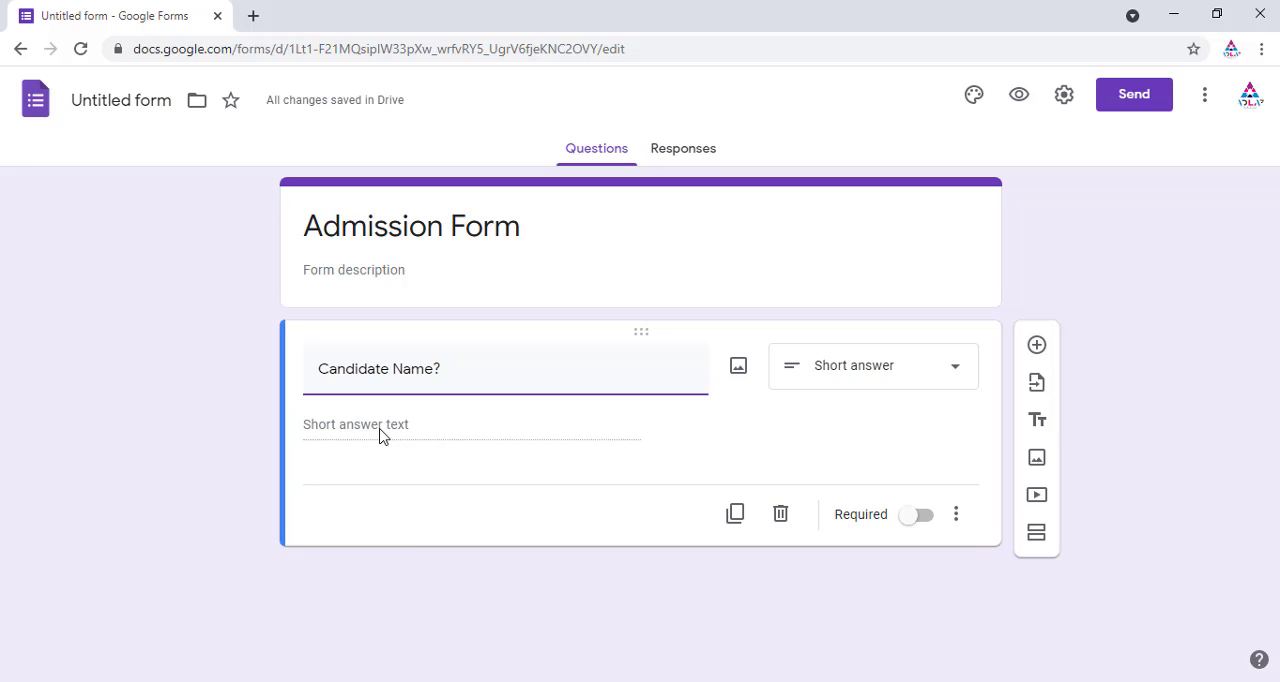
Step: Set the Candidate Name question type to Short answer and make it required
click(421, 436)
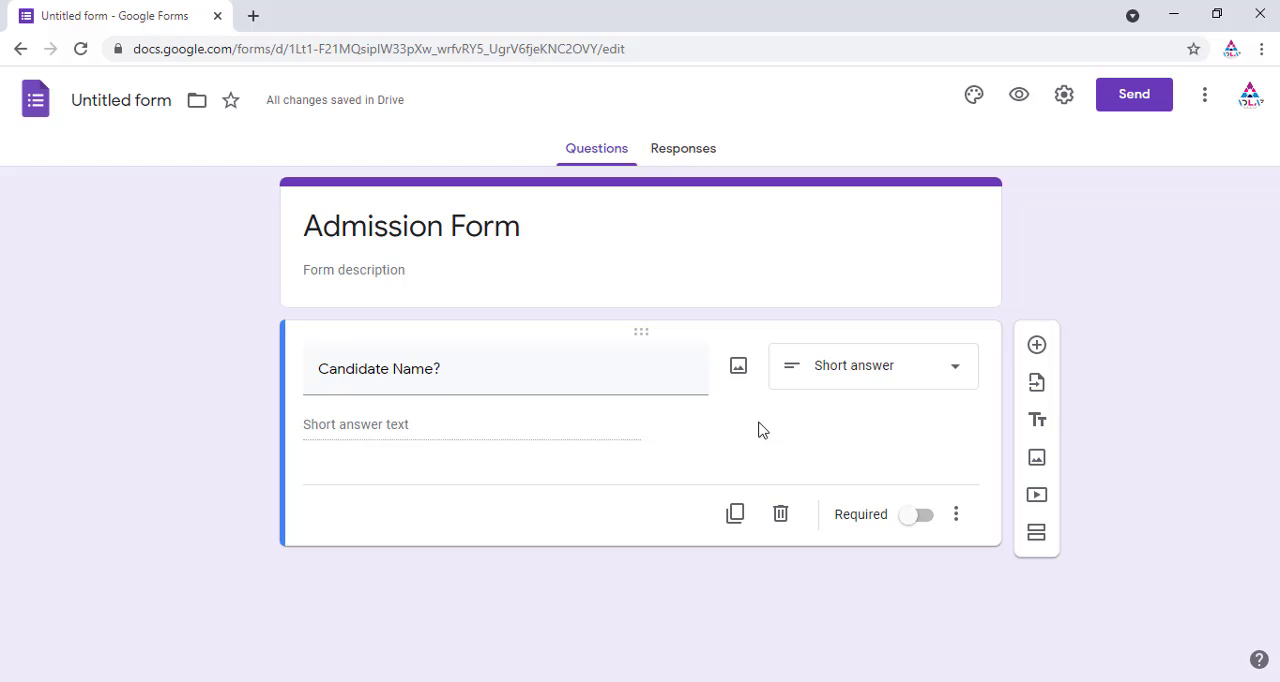
click(963, 372)
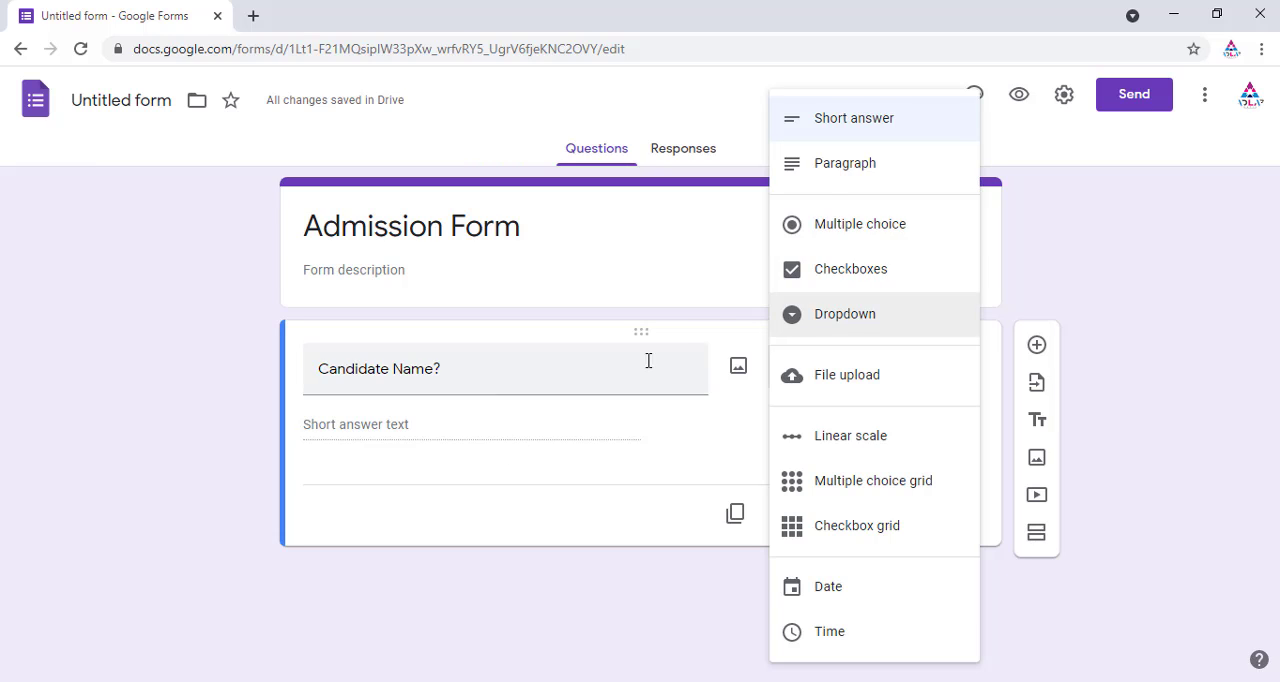
click(875, 122)
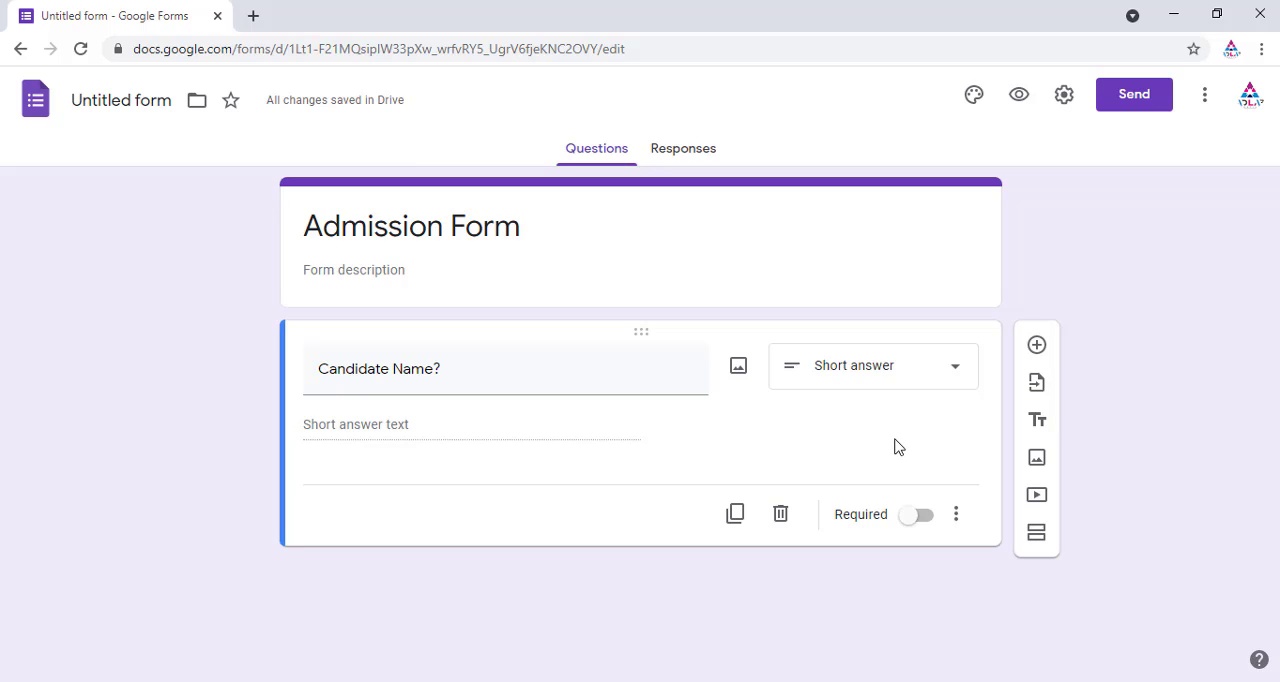
click(918, 517)
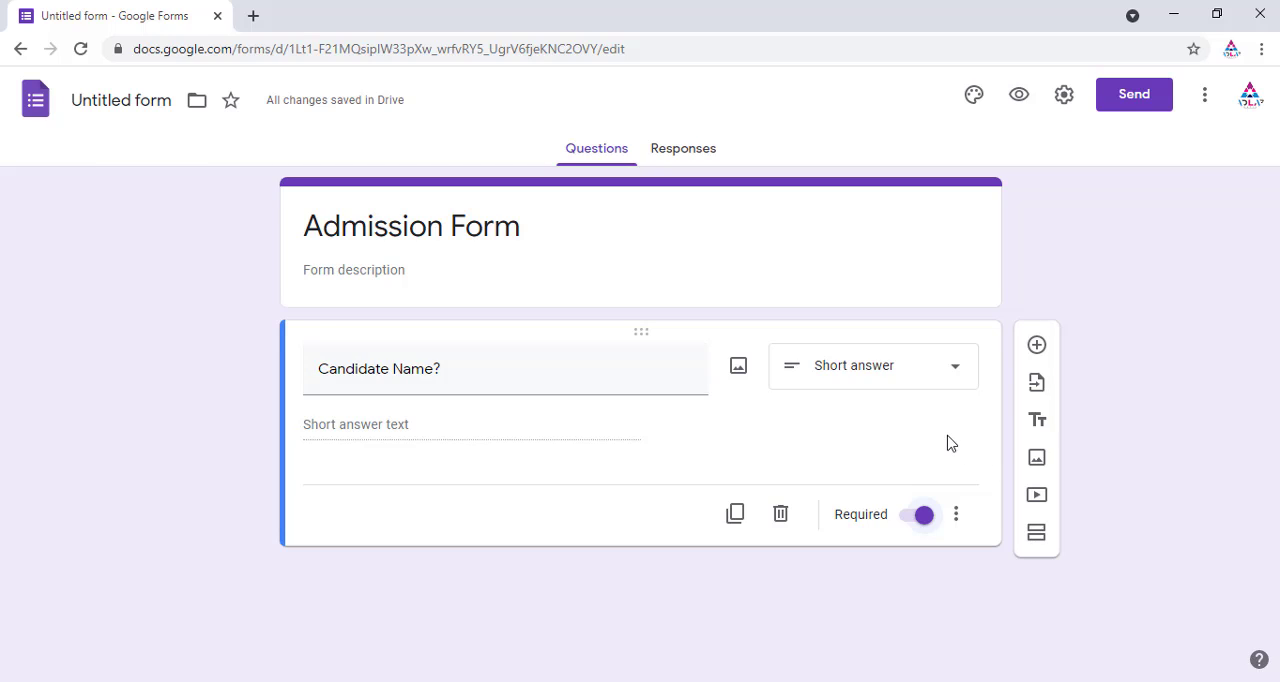
Step: Add a new question titled Mobile Number?
click(1038, 348)
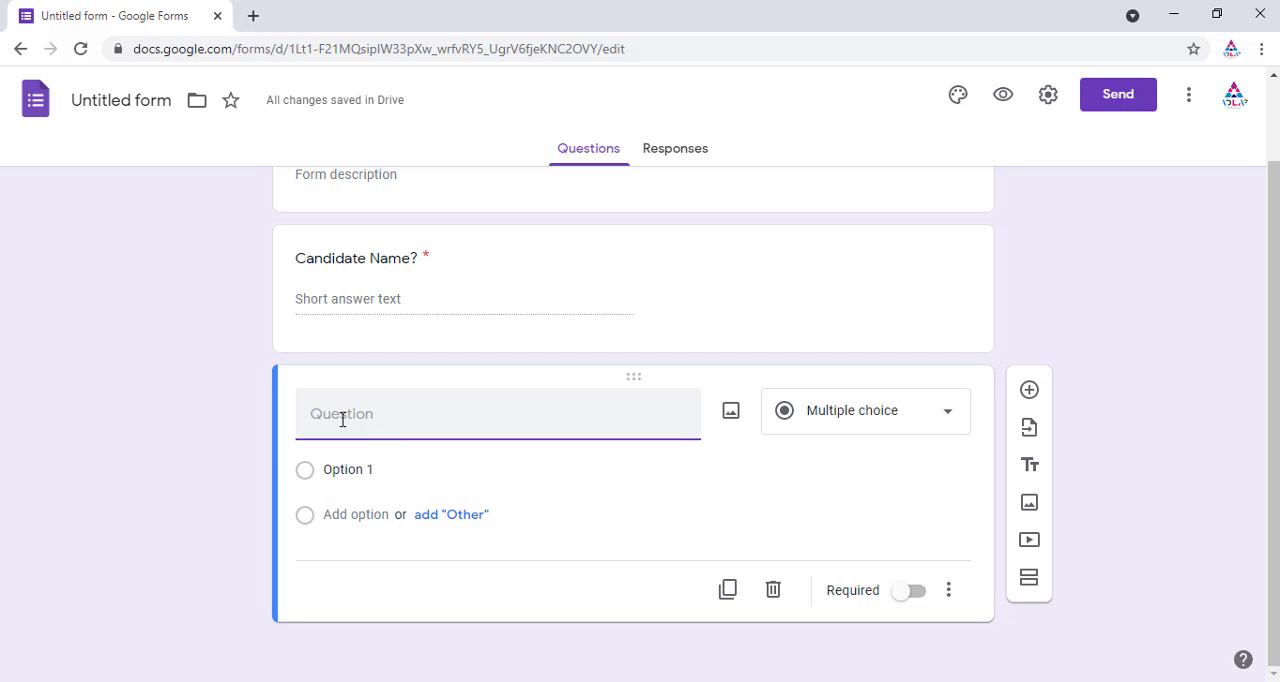
text(Mobi)
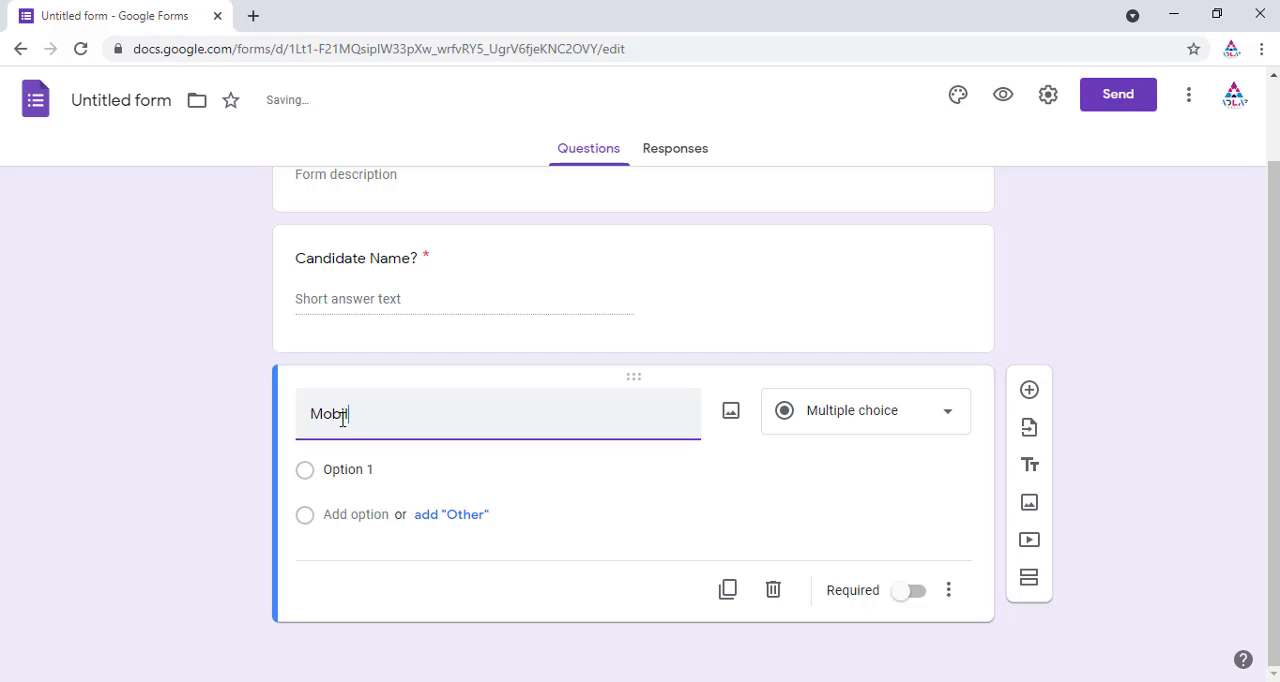
text(le Number?)
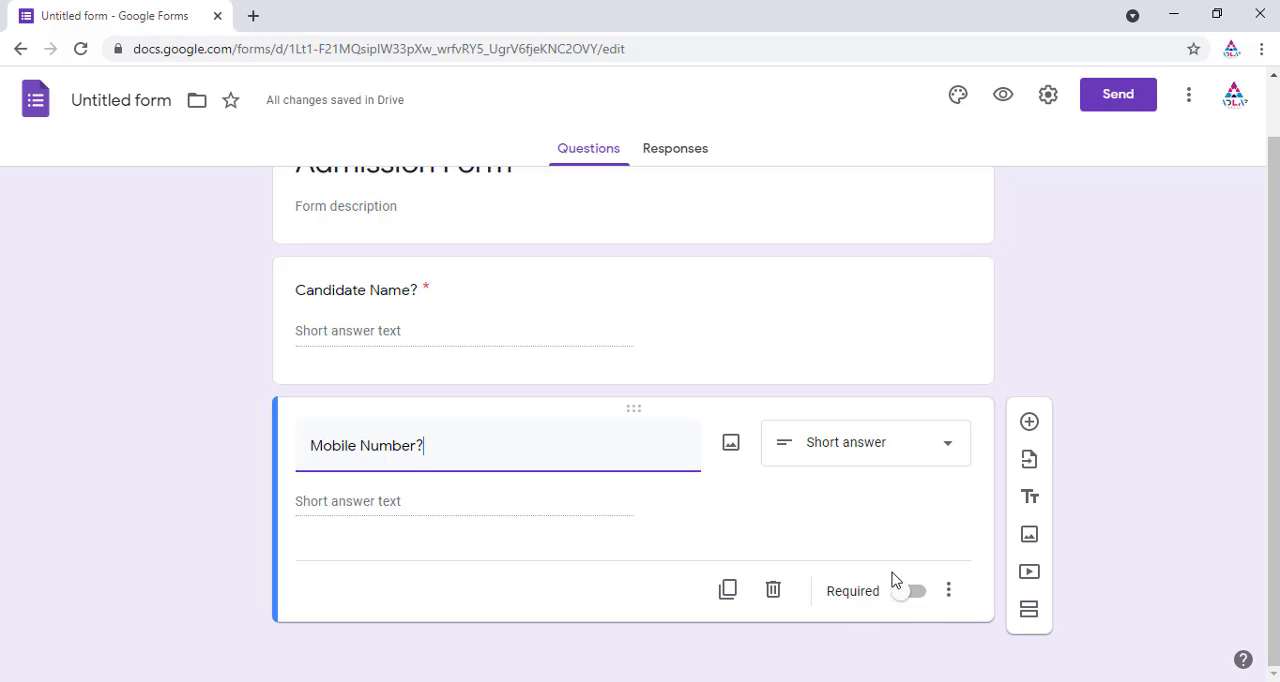
Step: Make the Mobile Number question required and turn on response validation
click(906, 595)
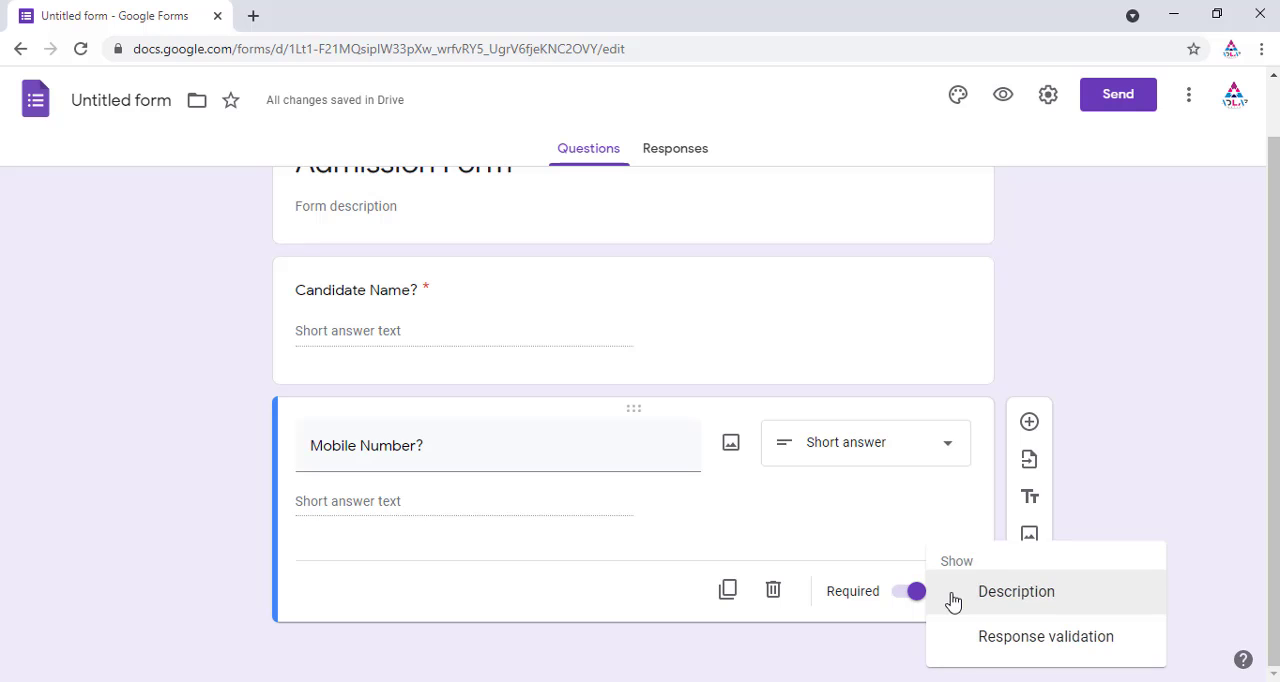
click(1037, 644)
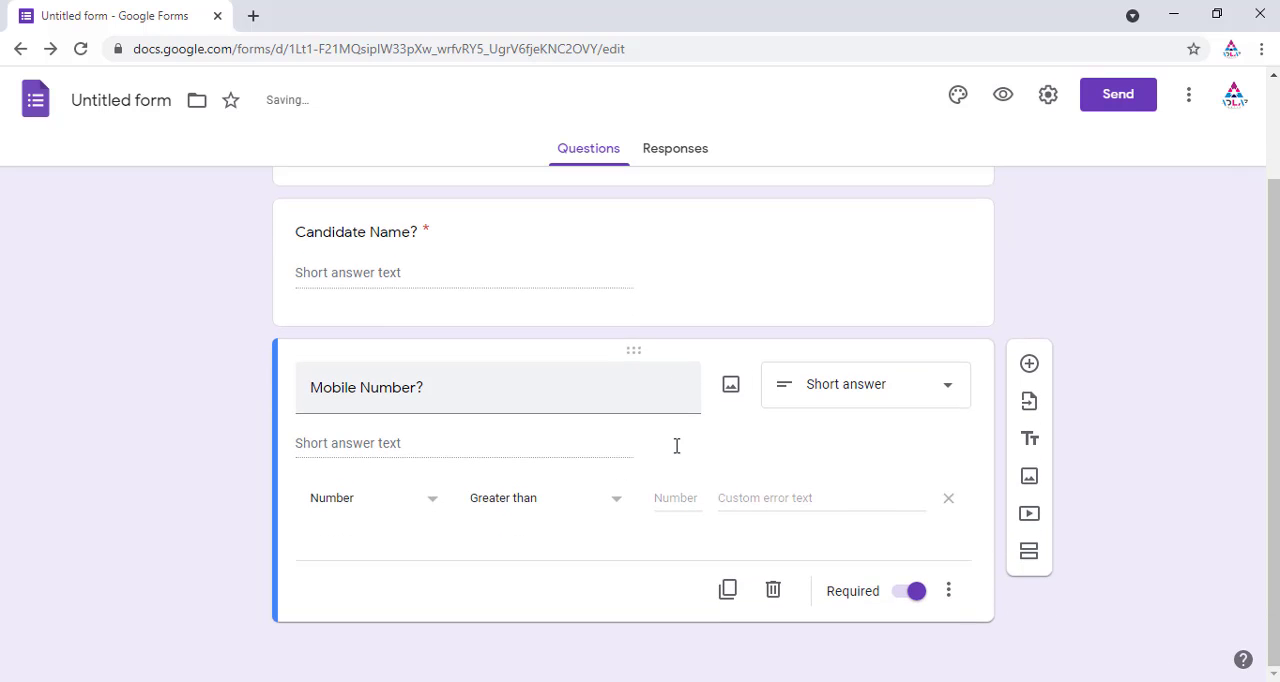
Step: Set the Mobile Number validation to Length with a minimum character count of 10
click(338, 510)
click(346, 603)
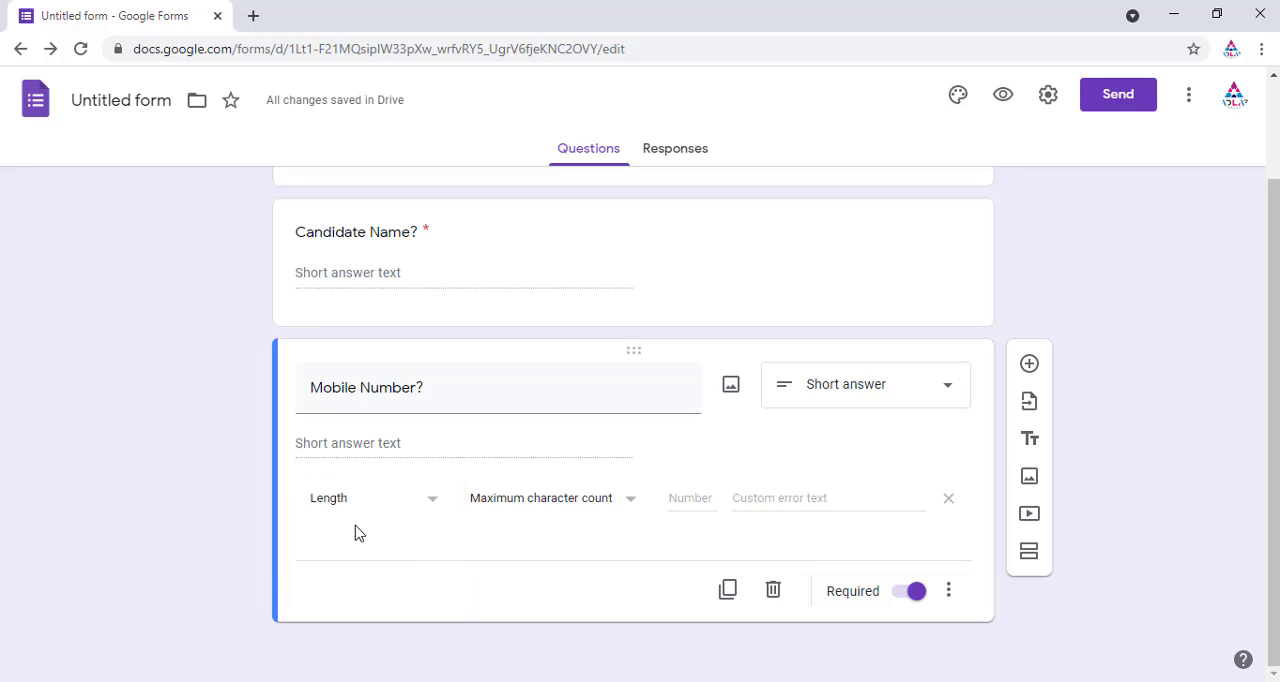
click(630, 502)
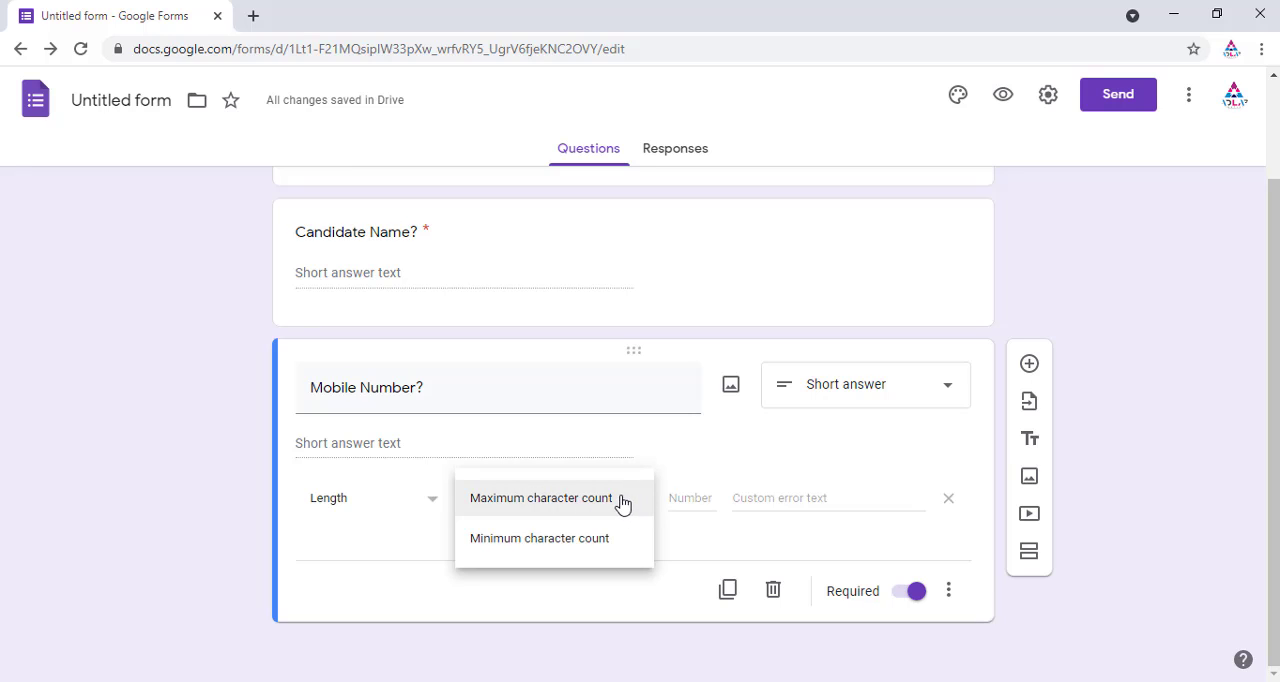
click(565, 543)
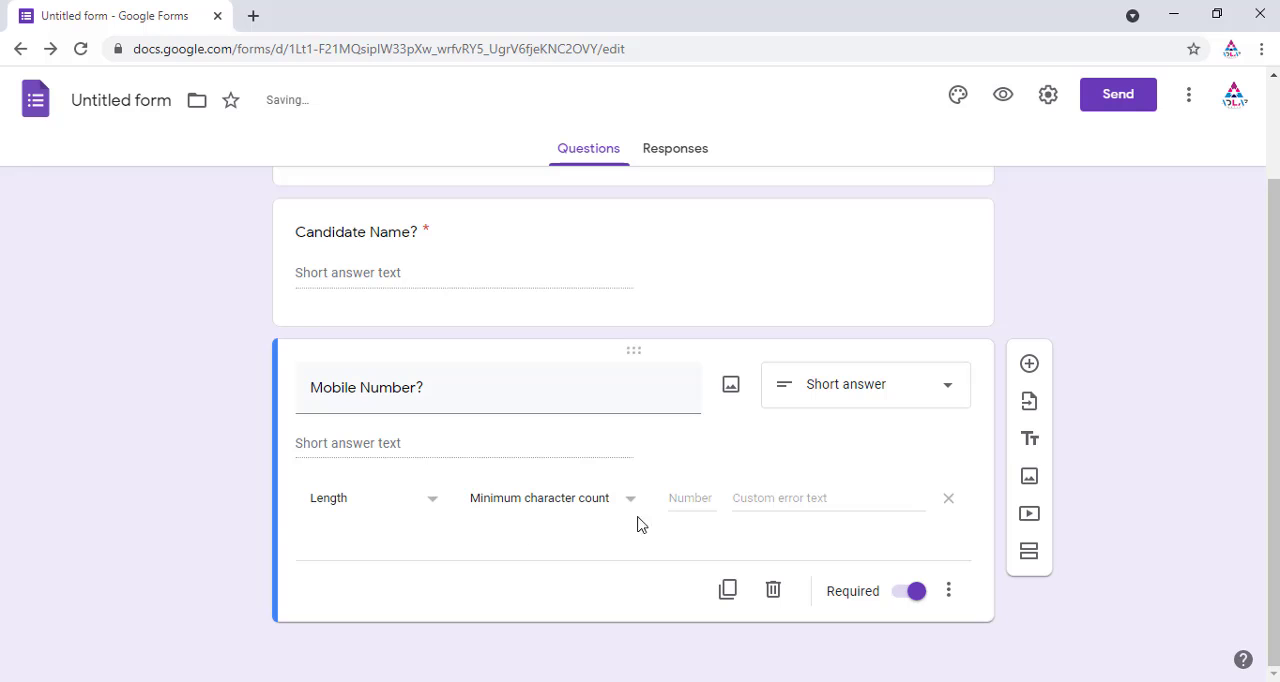
click(680, 498)
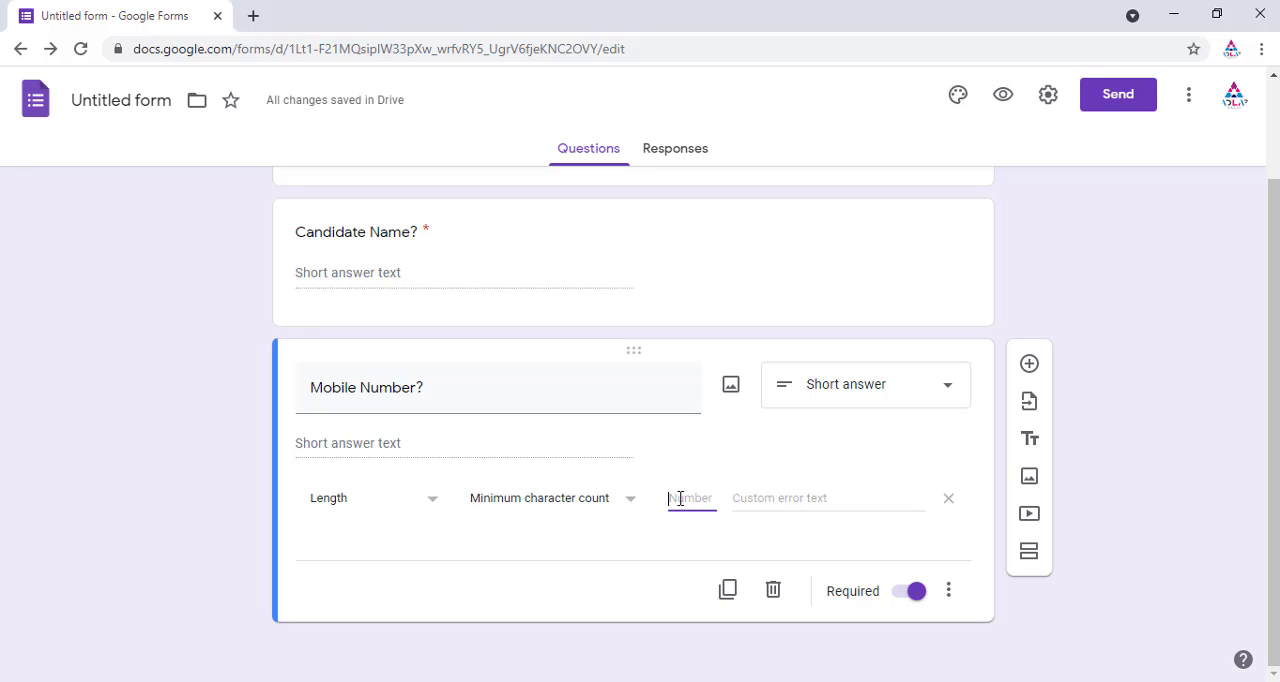
text(10)
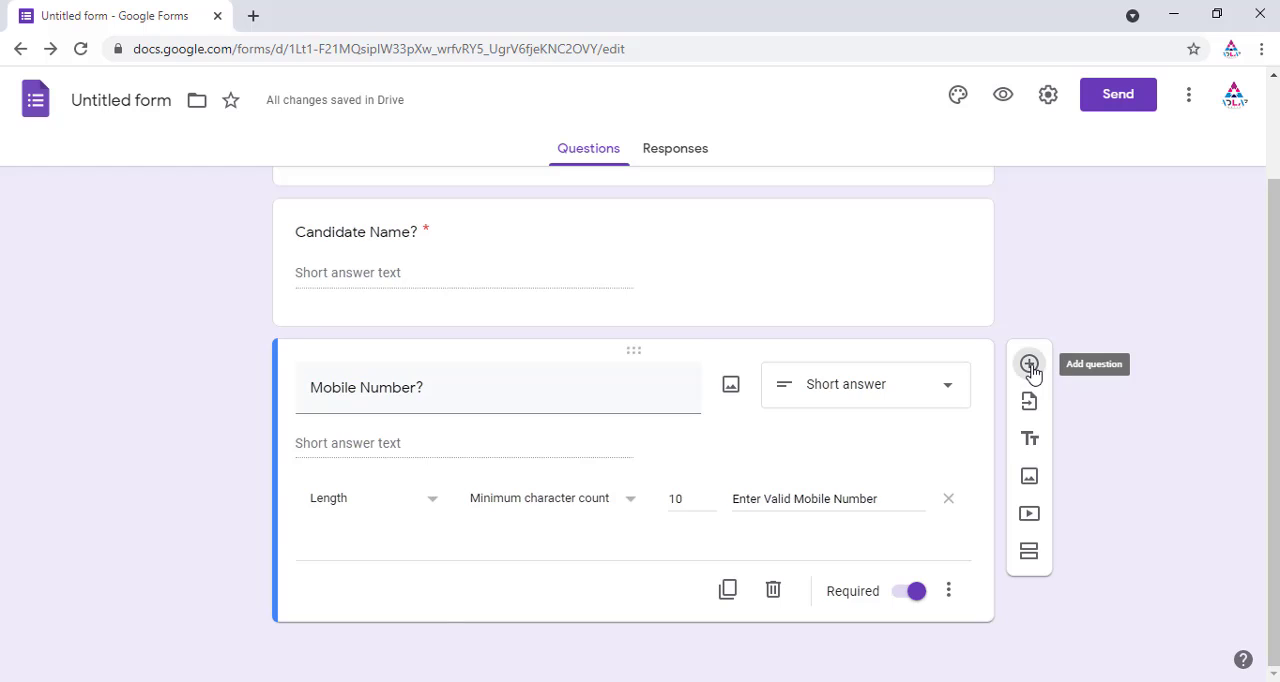
Step: Add a multiple choice question titled Your Qualification?
click(1029, 364)
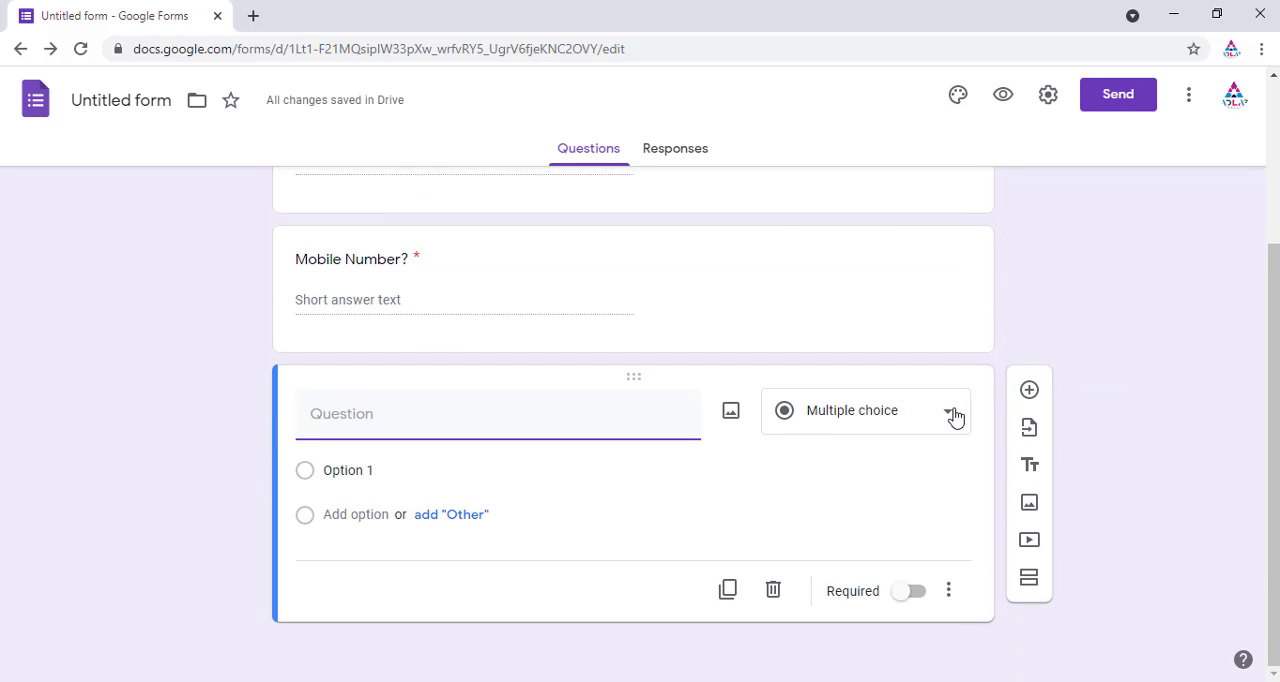
click(950, 413)
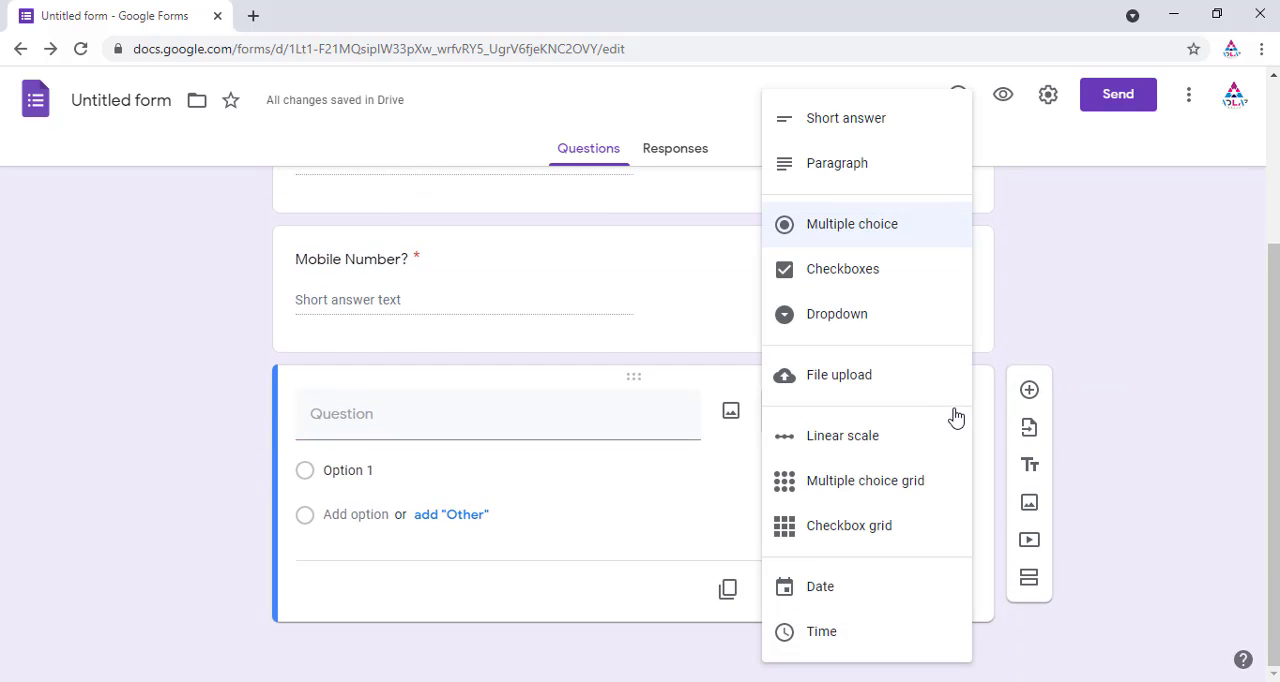
click(877, 228)
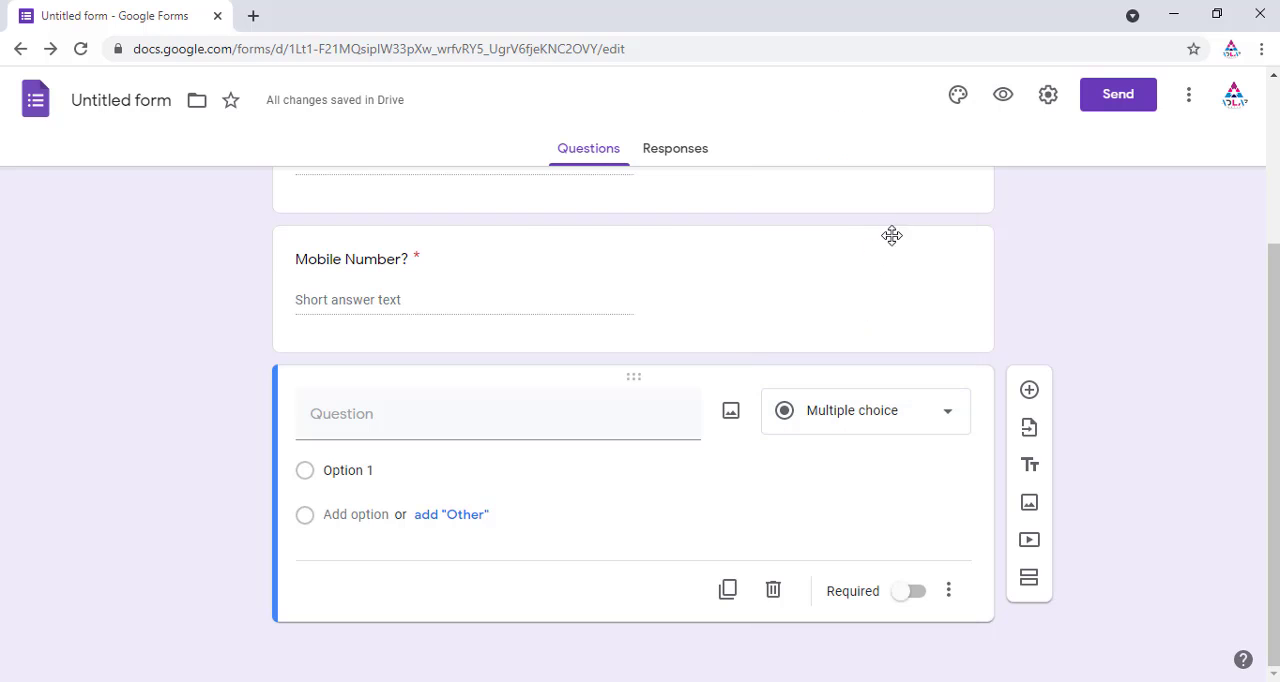
click(349, 419)
text(Your)
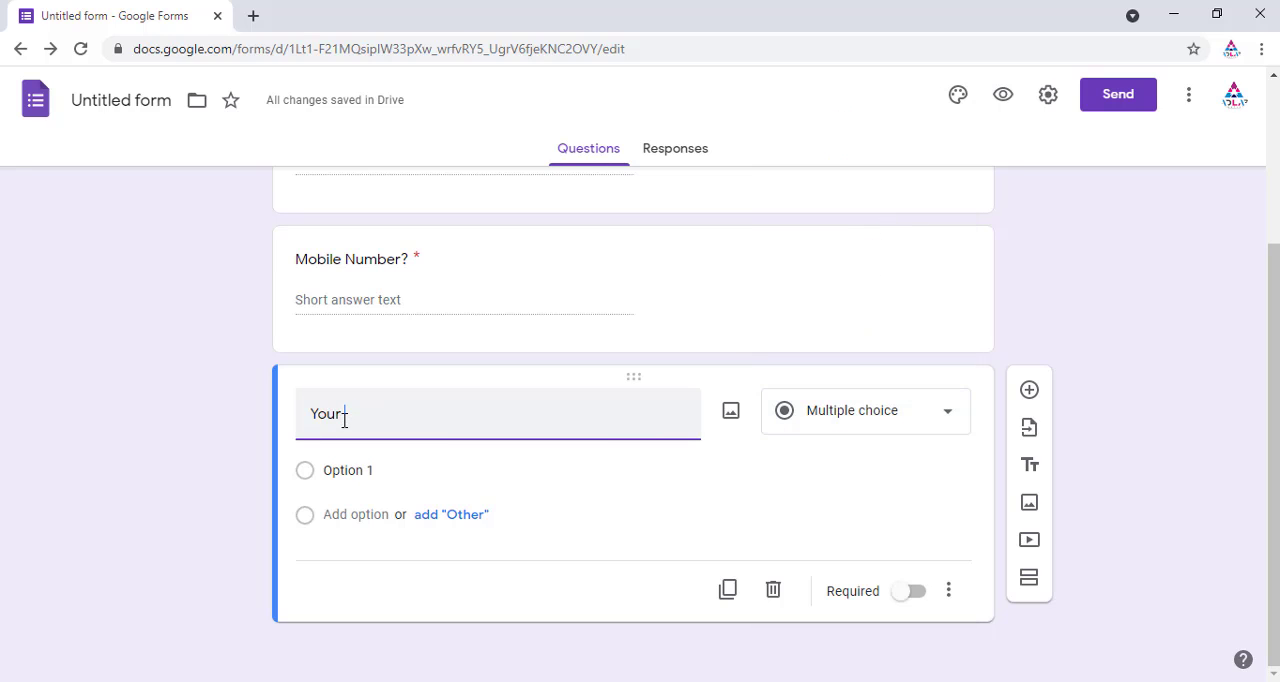
text( Qualification?)
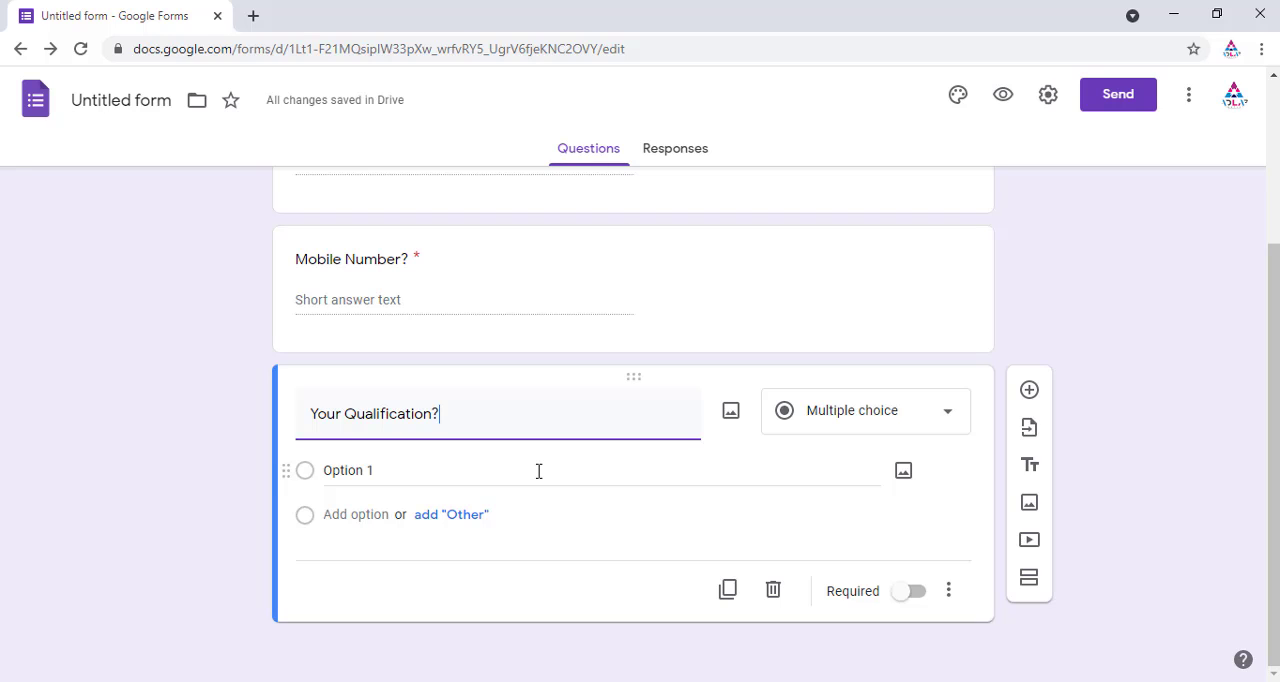
Step: Add the options 10th, 12th and Graduate to the qualification question and make it required
click(397, 468)
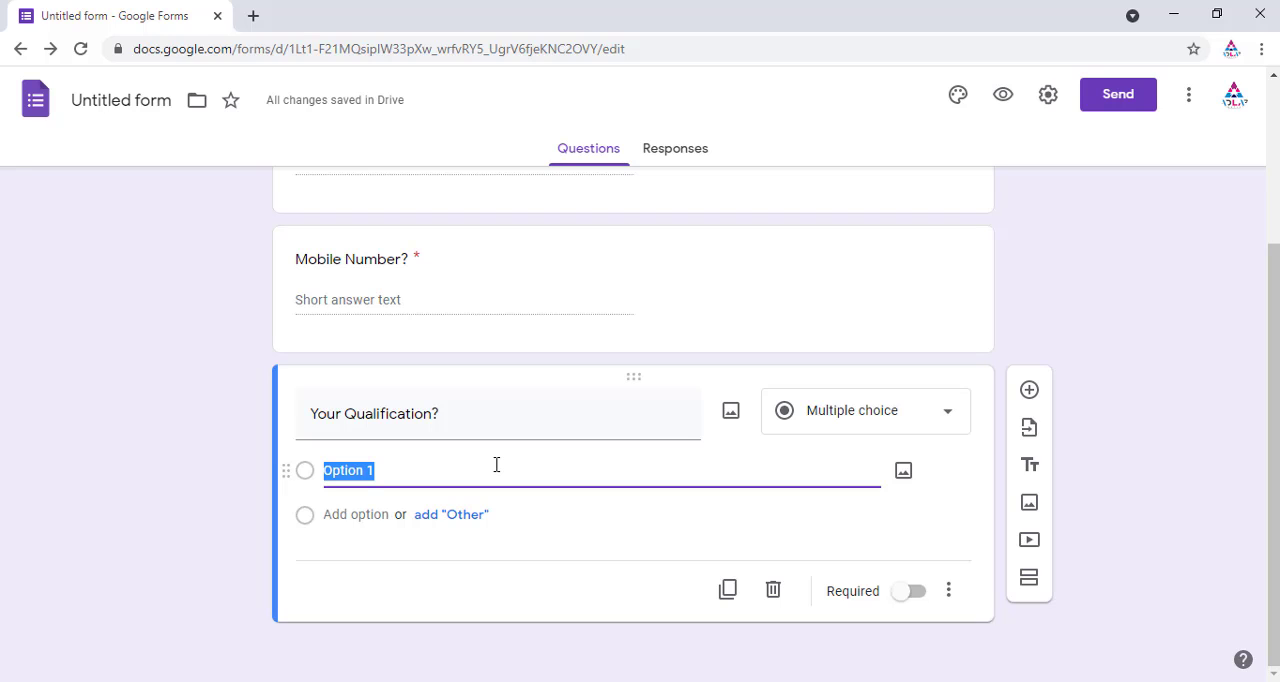
text(10th)
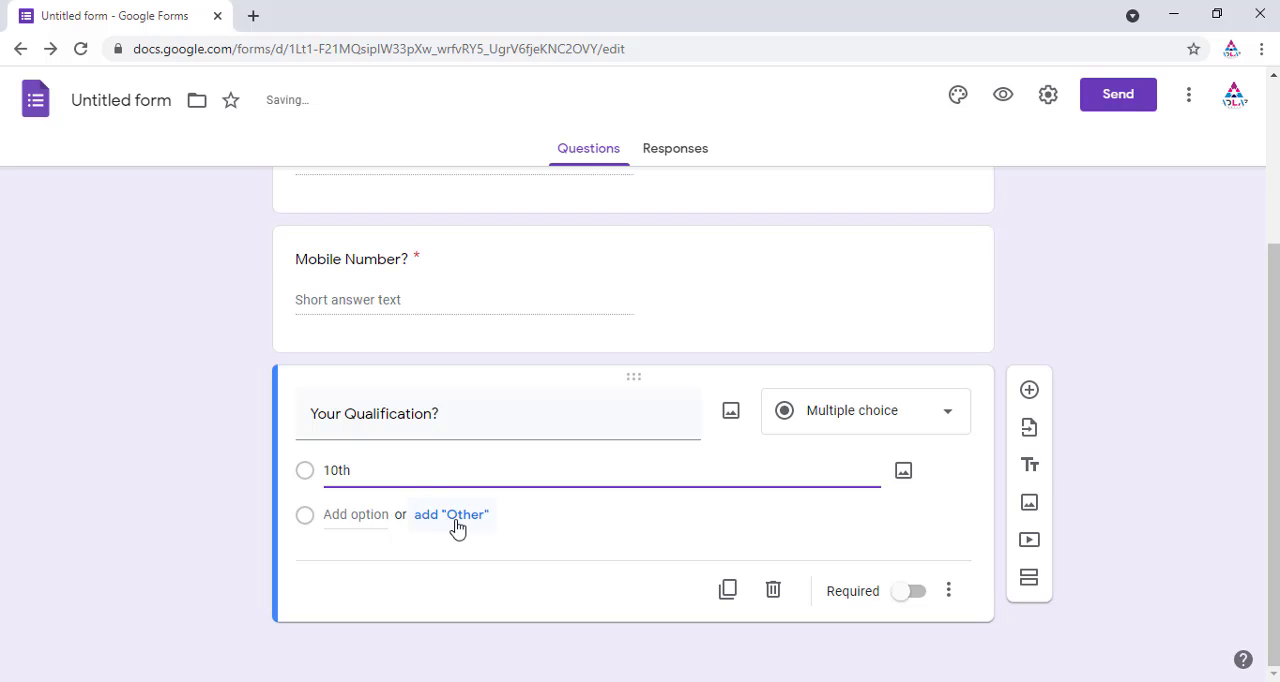
click(377, 515)
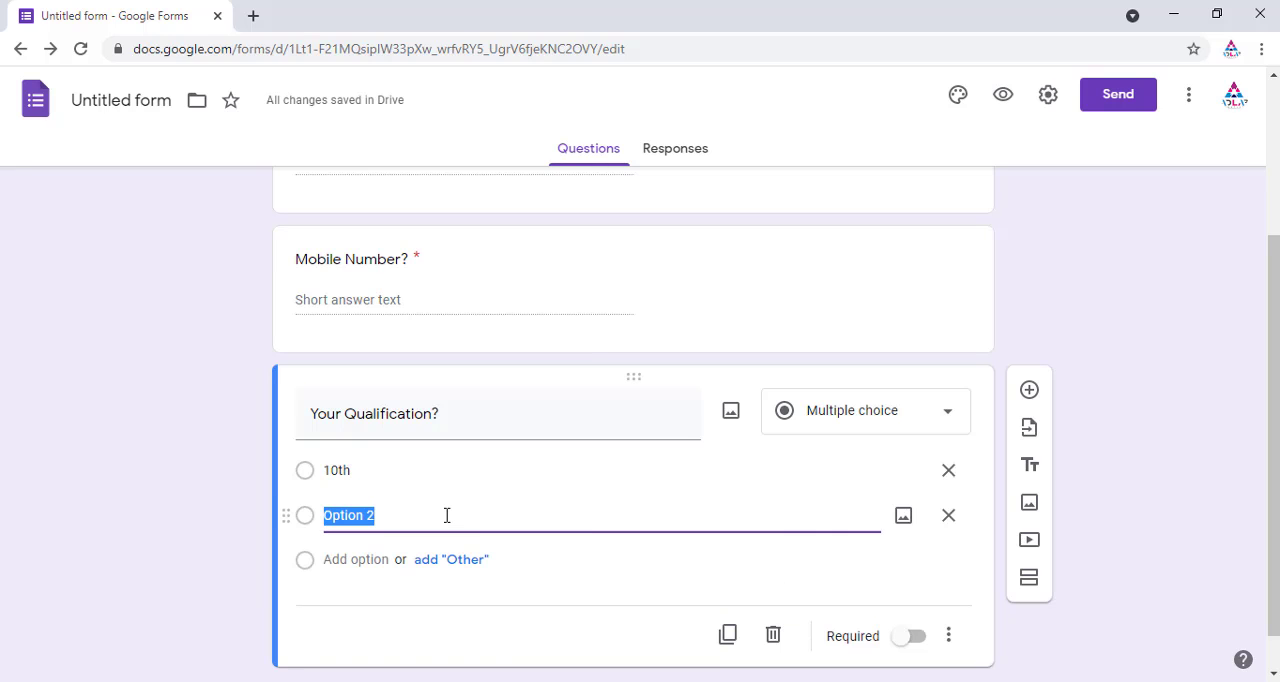
text(12th)
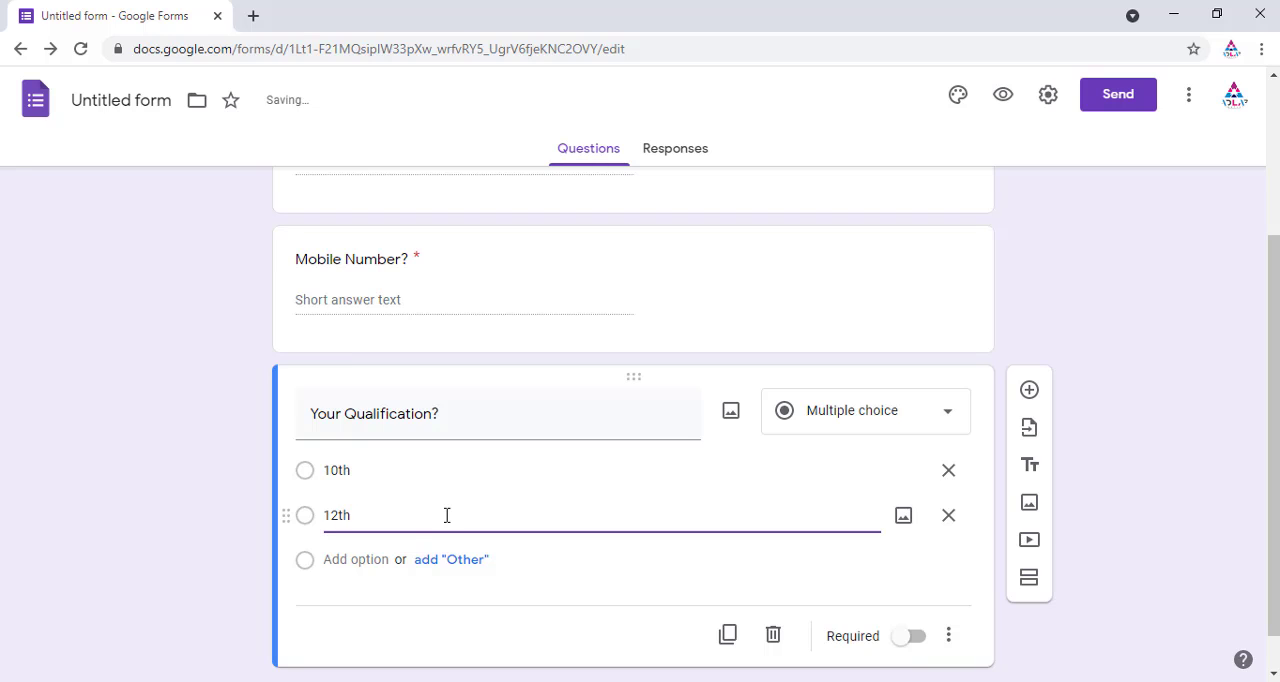
click(350, 560)
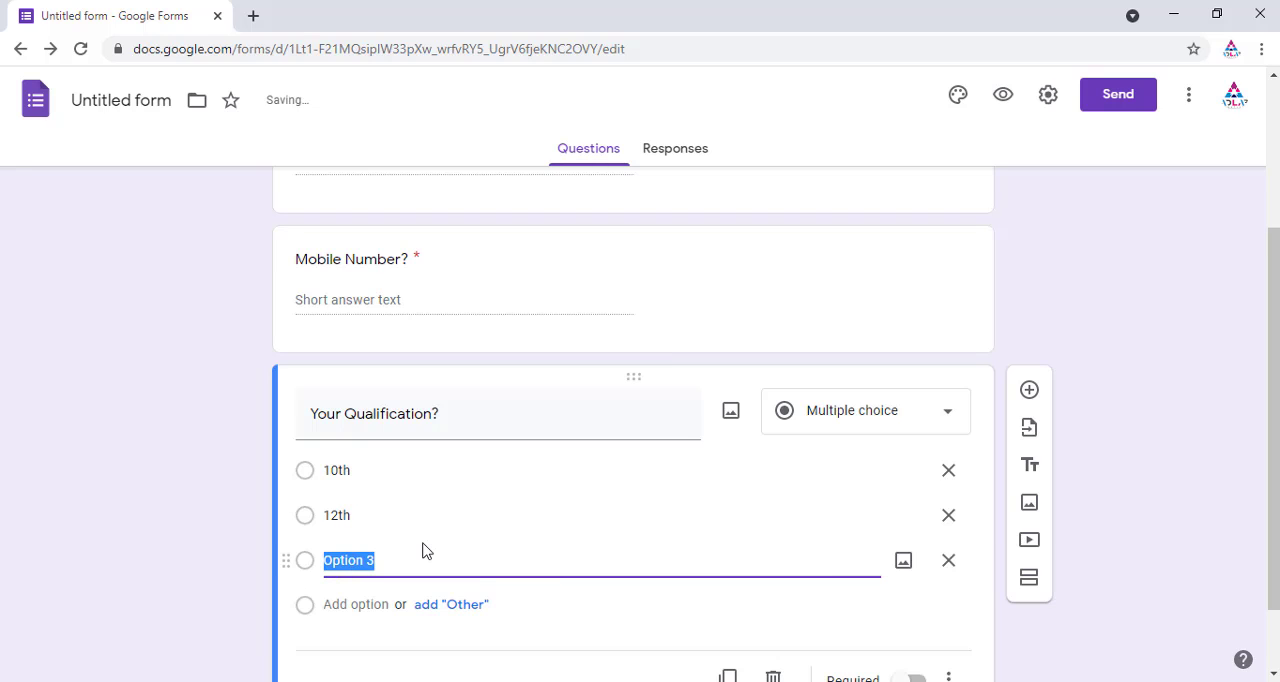
text(Graduate)
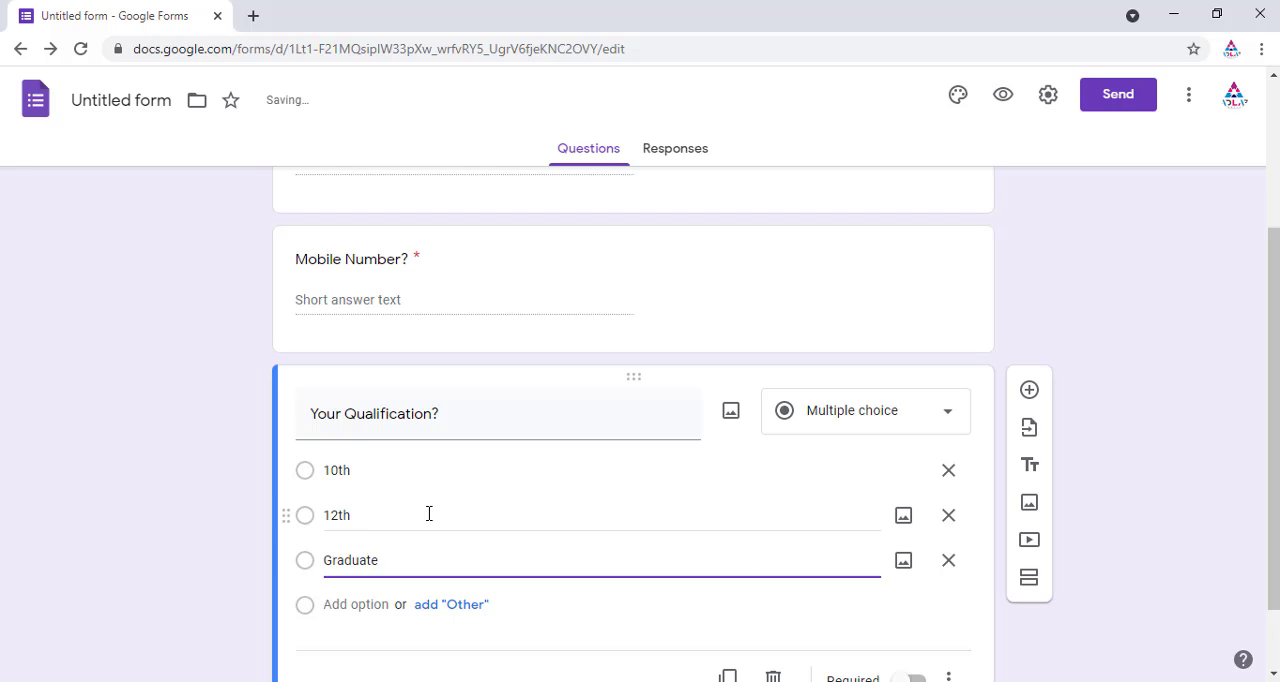
scroll(120, 457, down, 1)
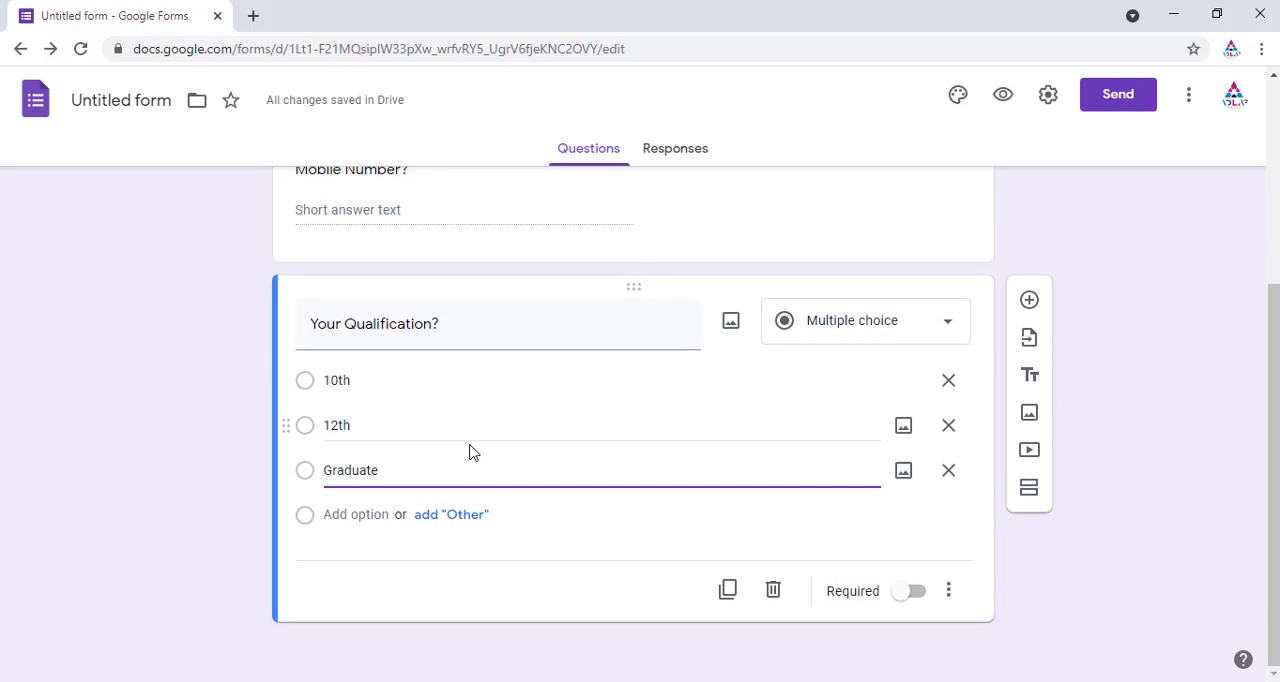
click(918, 597)
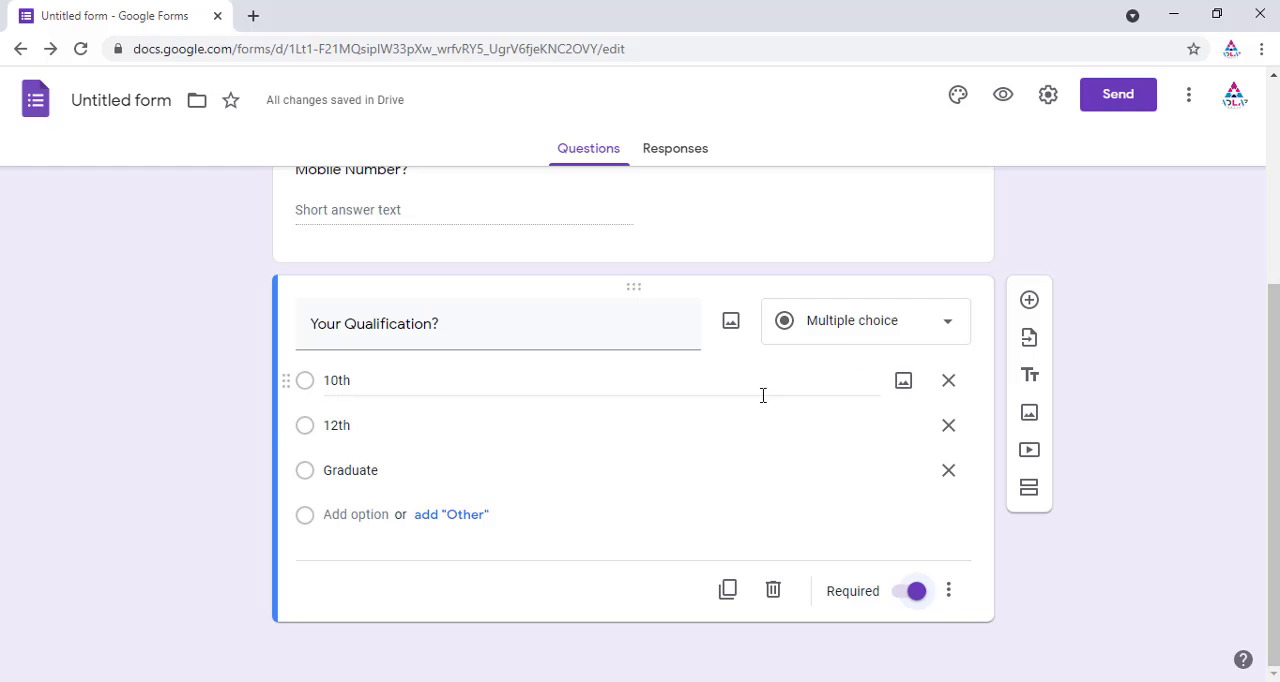
Step: Add a new checkboxes question titled Gender?
click(1029, 299)
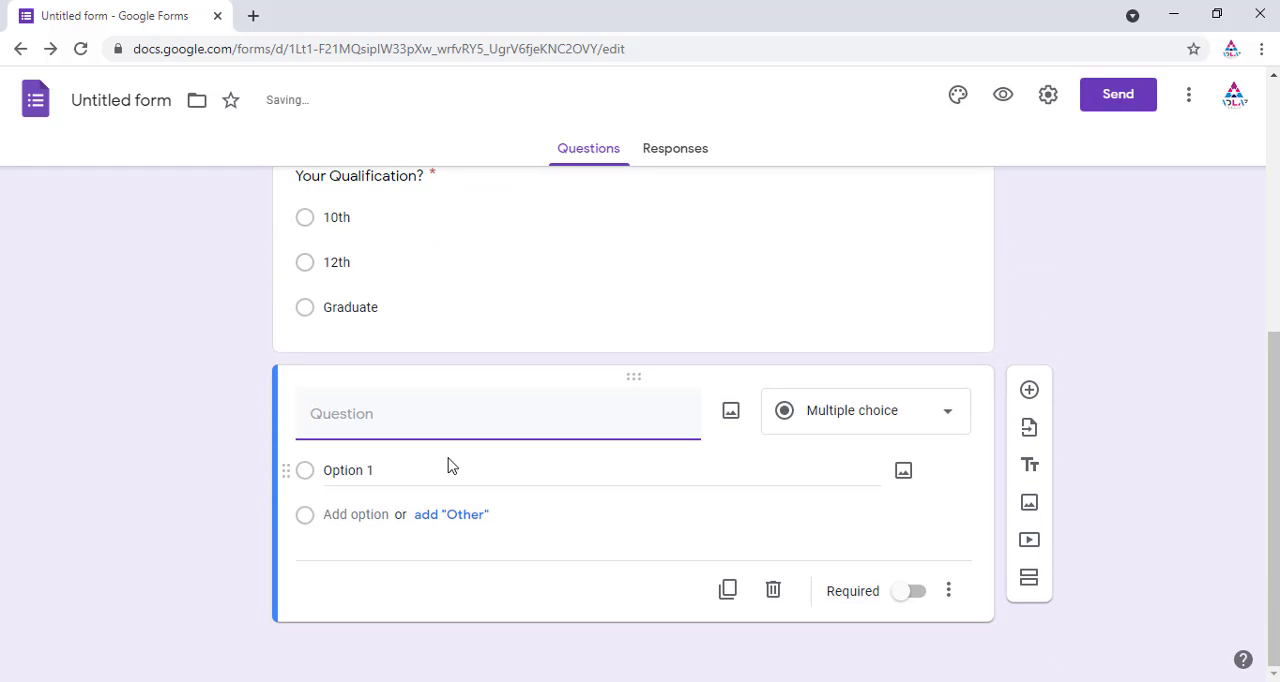
click(931, 405)
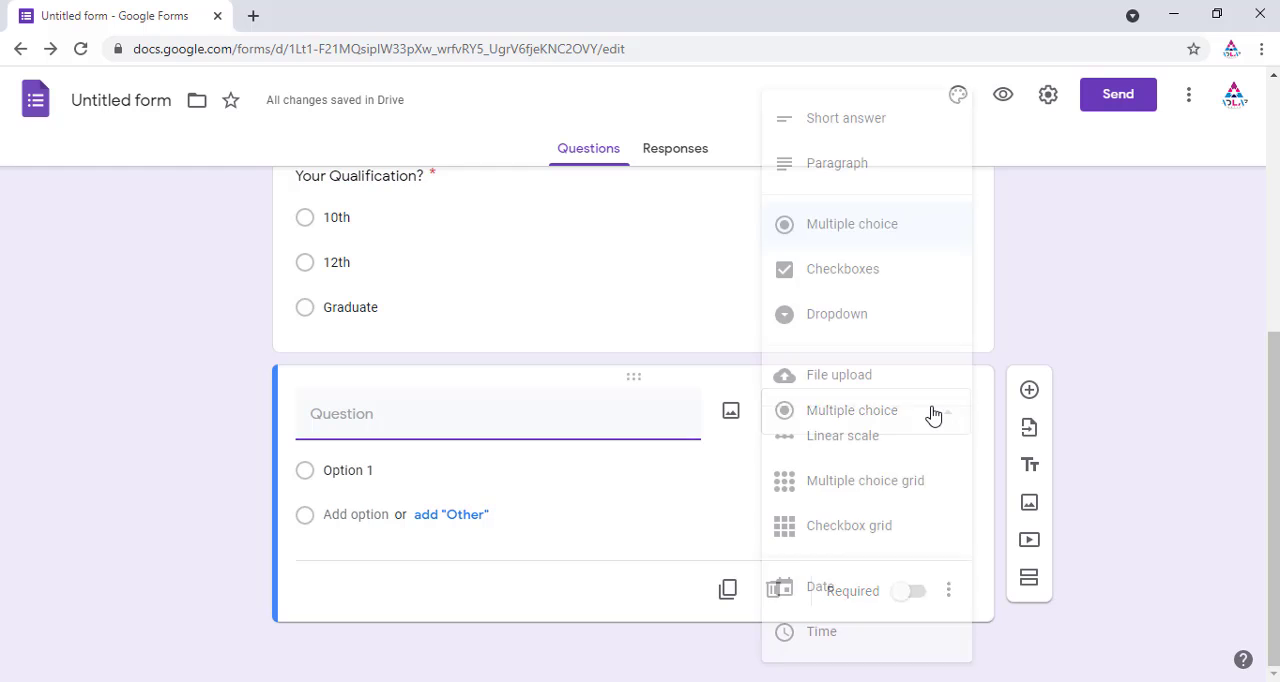
click(877, 274)
click(338, 427)
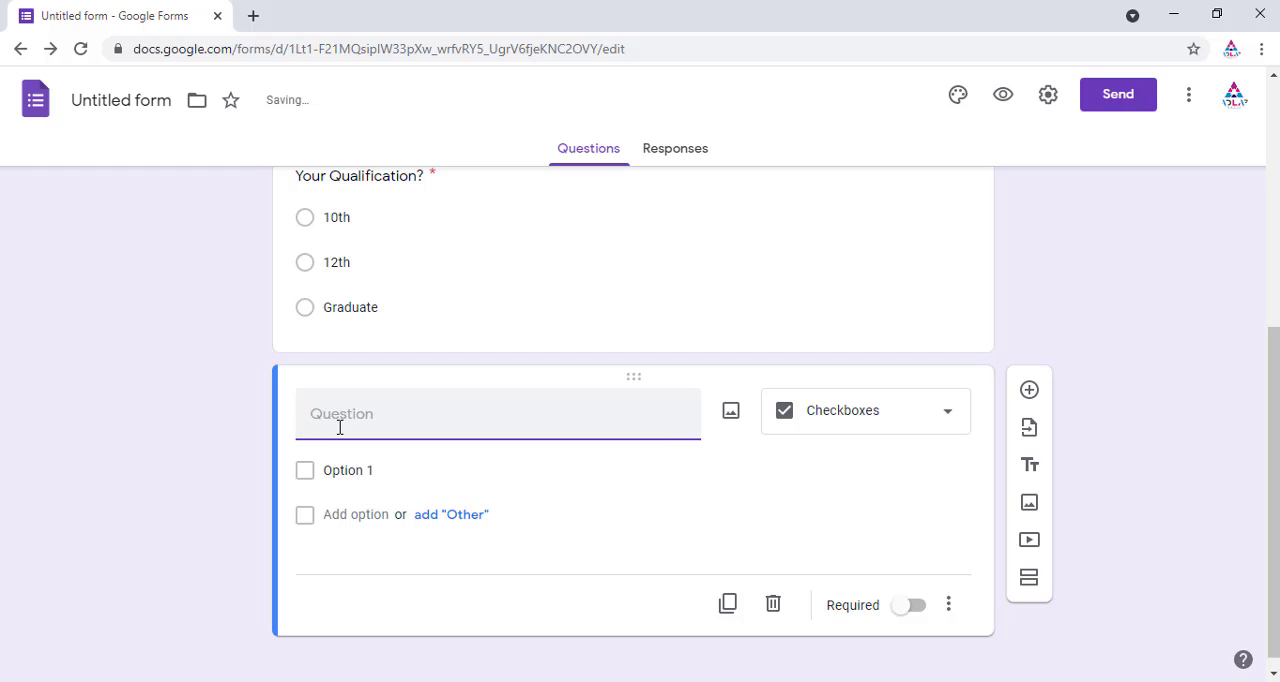
text(Gender)
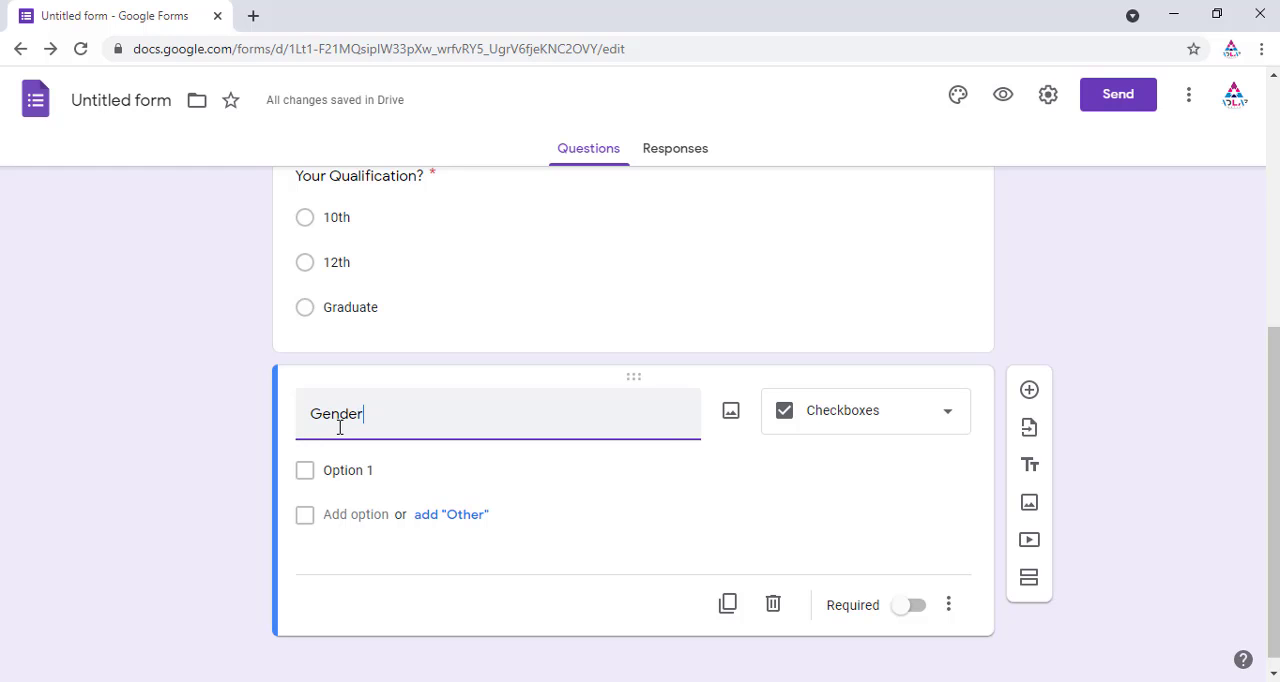
text(?)
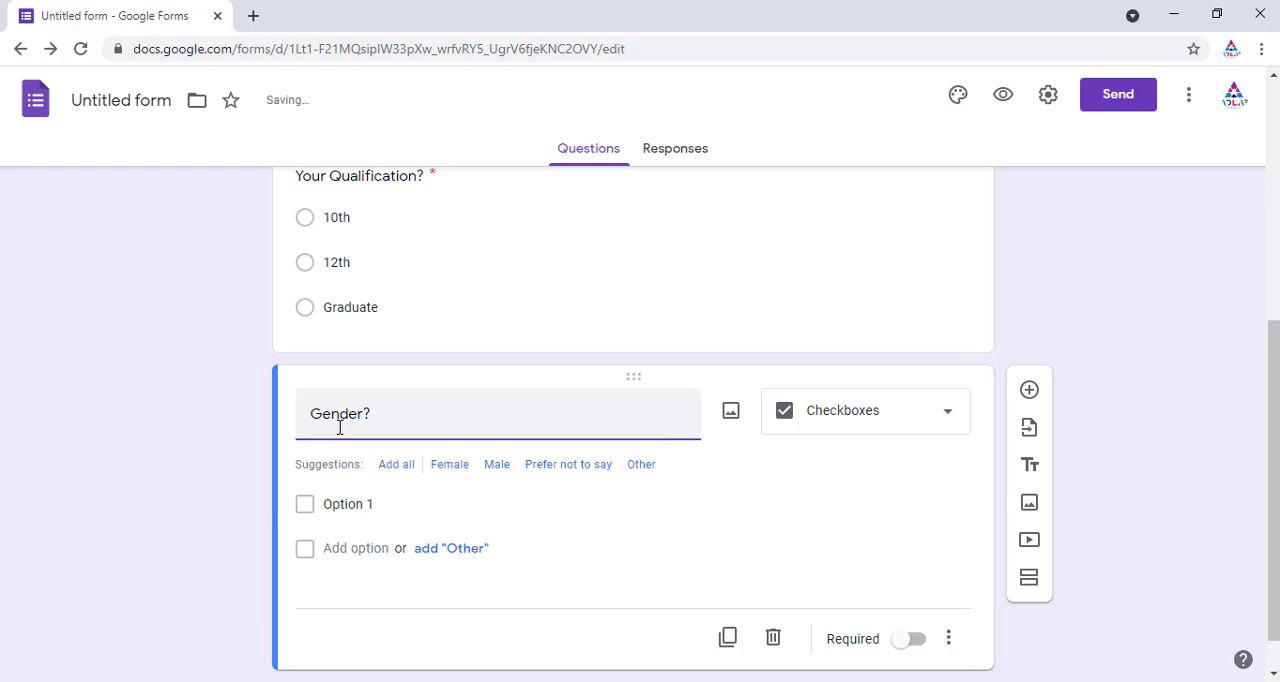
Step: Add the options Male, Female and Others to the Gender? question and make it required
click(368, 506)
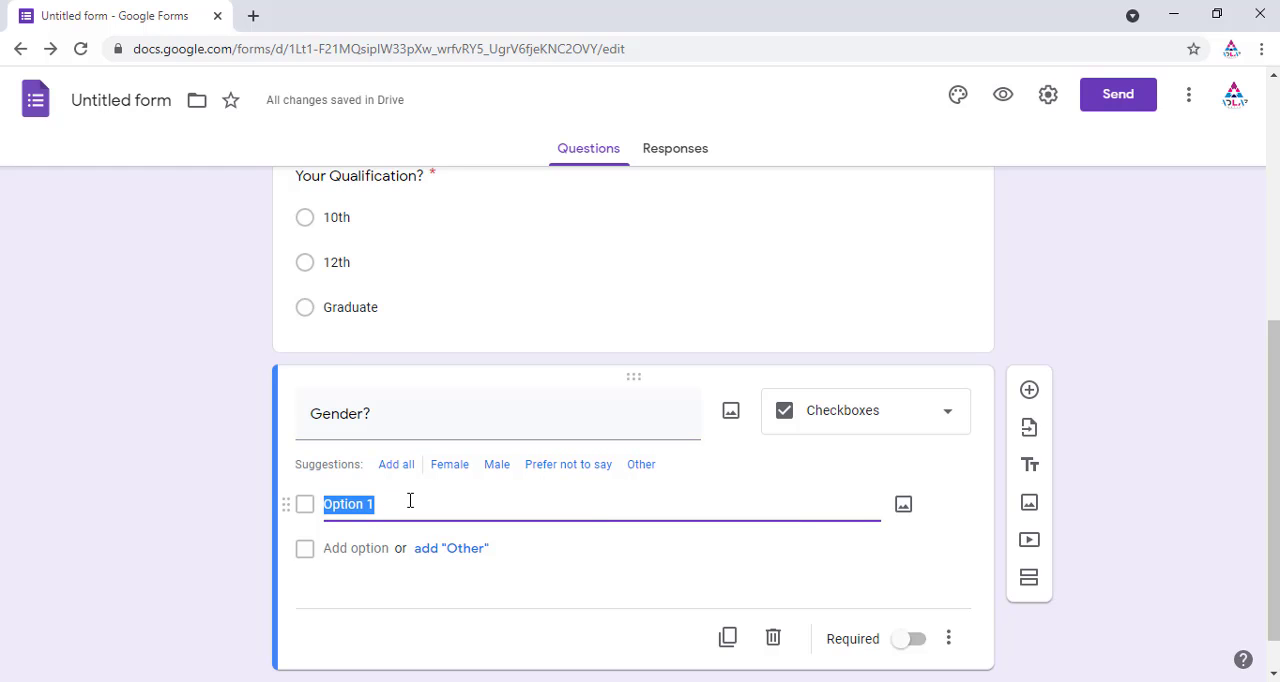
text(Male)
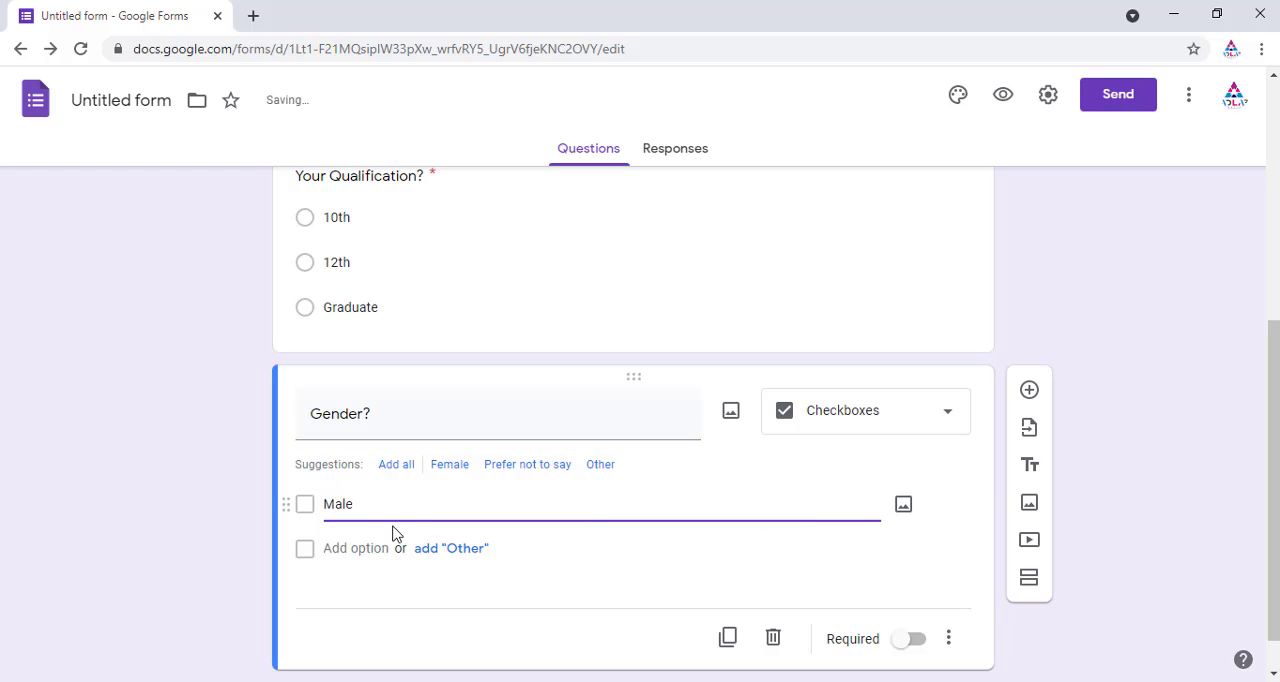
click(373, 548)
text(Fe)
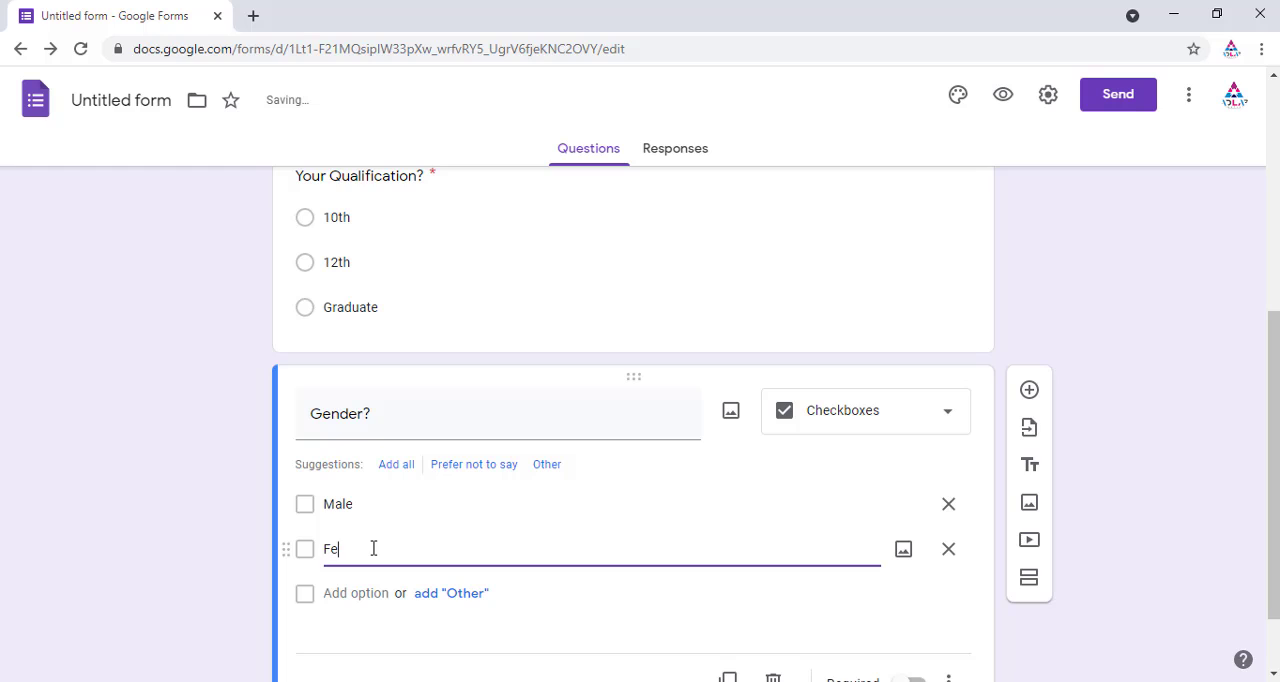
text(male)
click(349, 595)
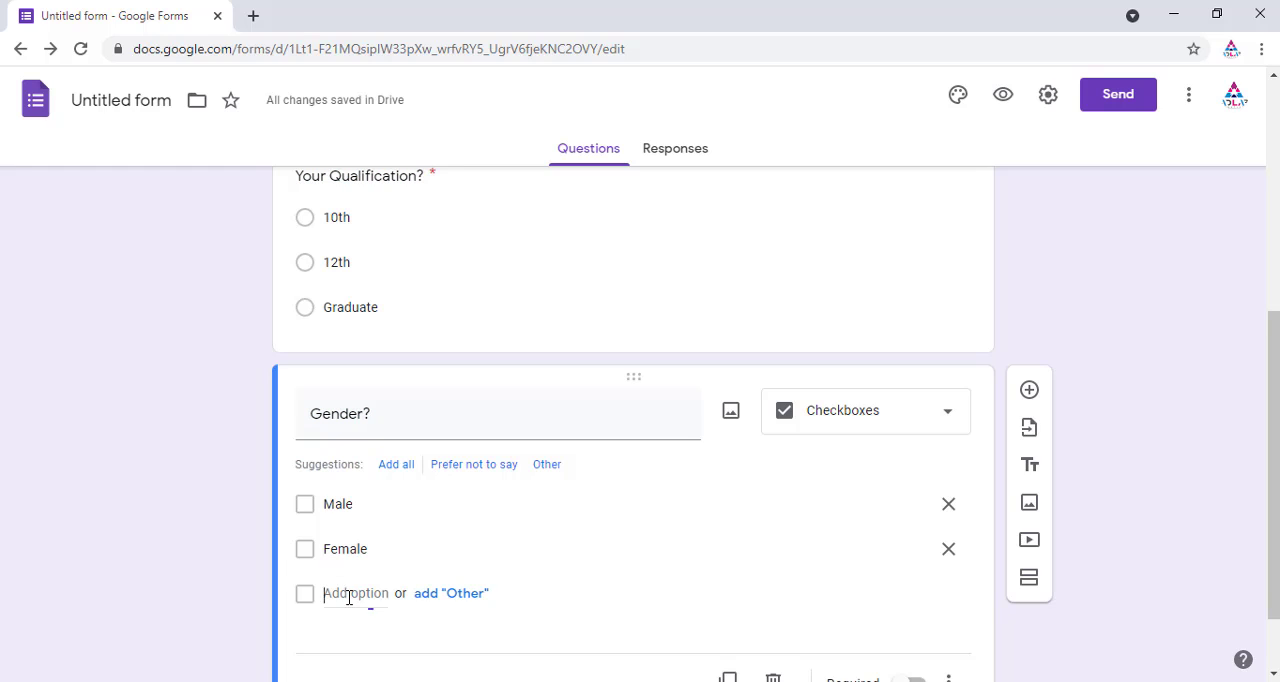
text(Others)
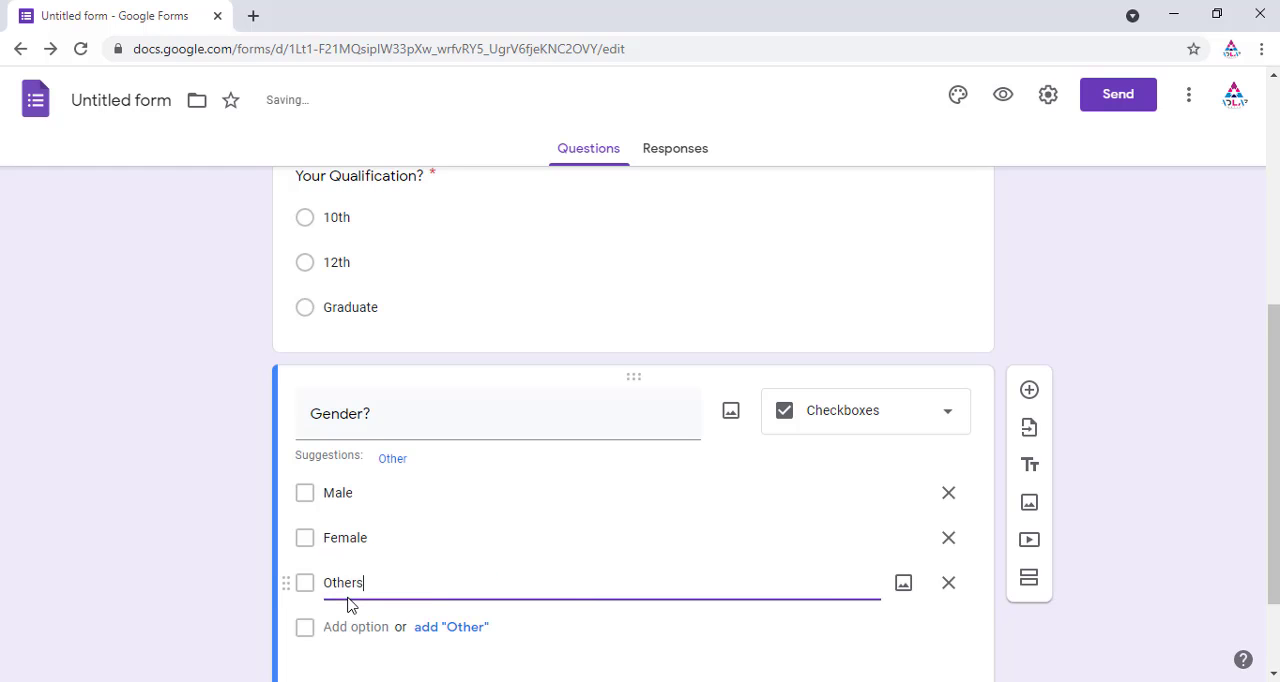
scroll(595, 529, down, 1)
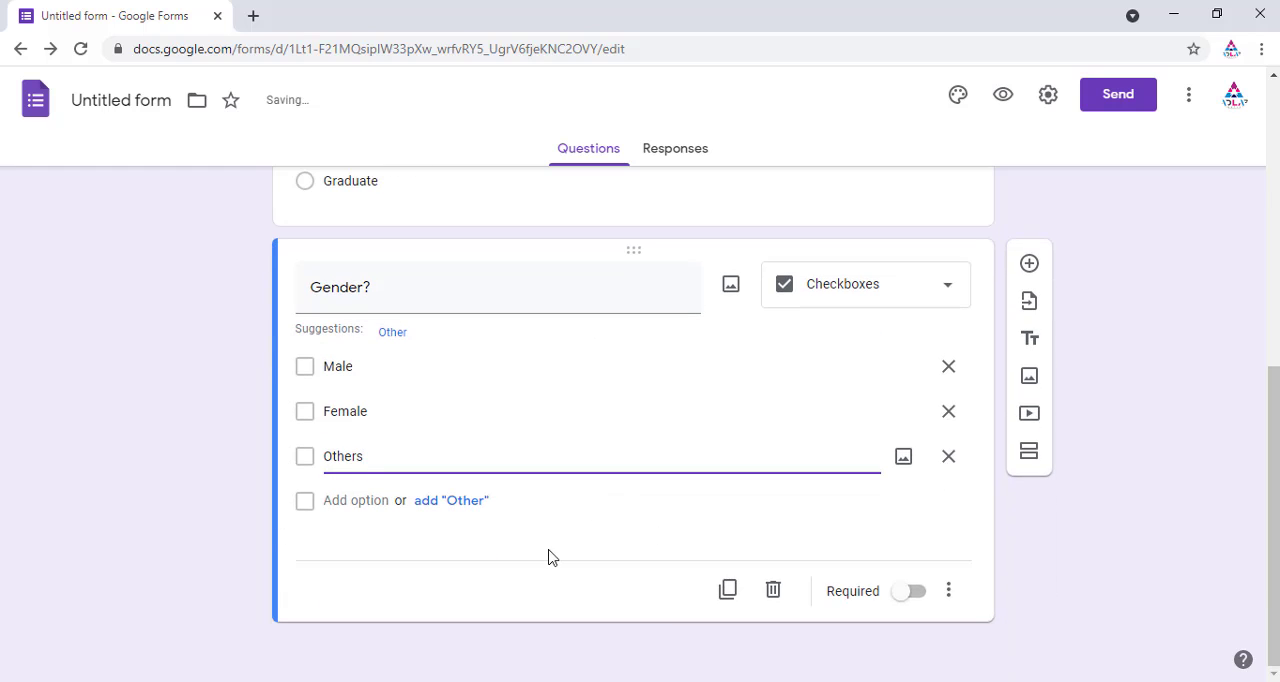
click(915, 596)
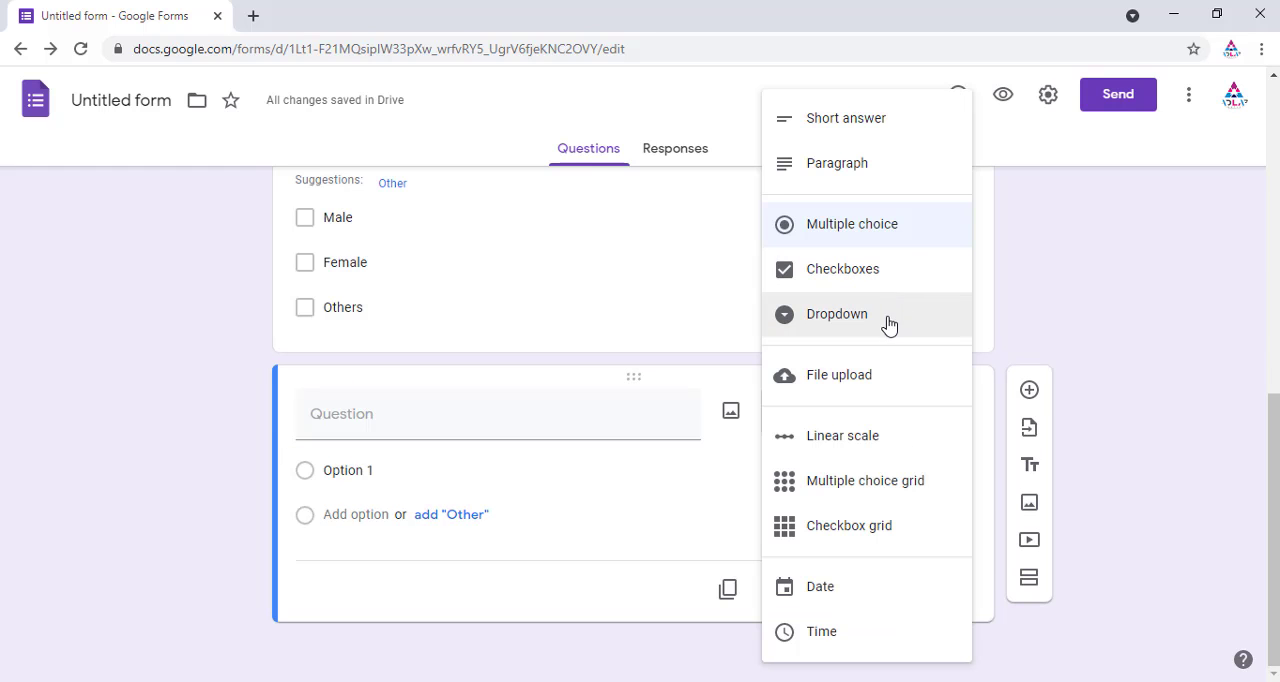
Step: Add a new dropdown question titled Your Area!
click(896, 319)
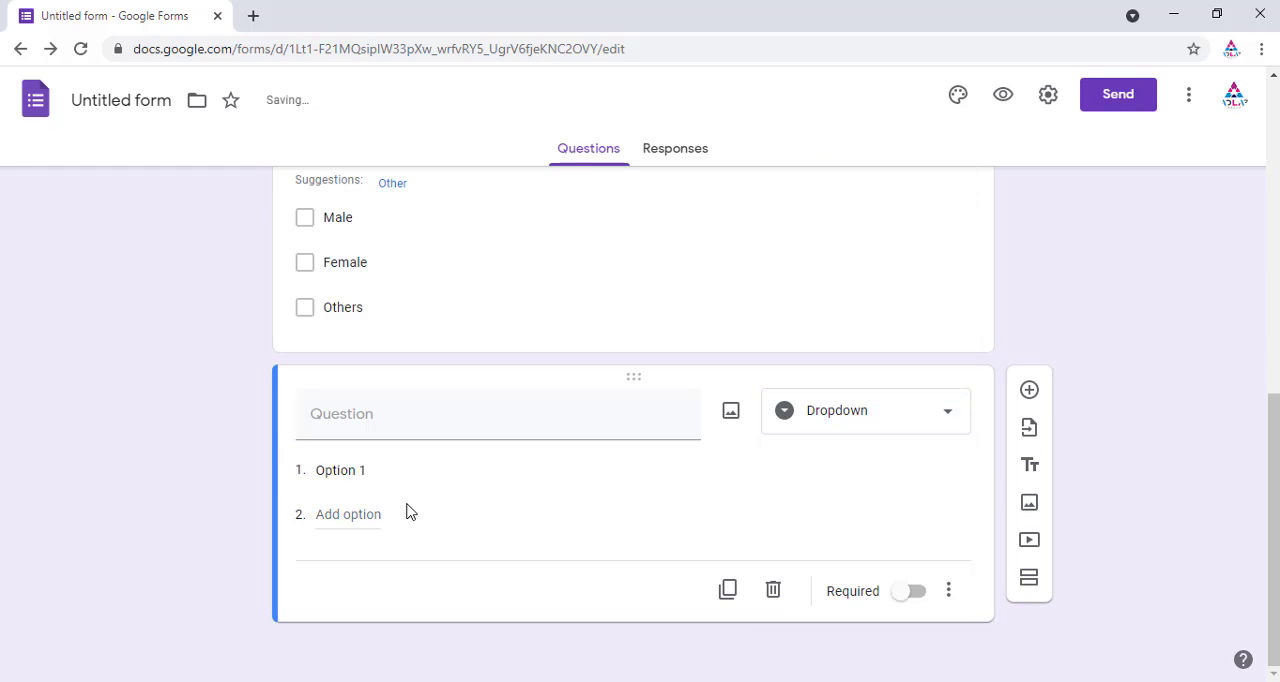
click(345, 416)
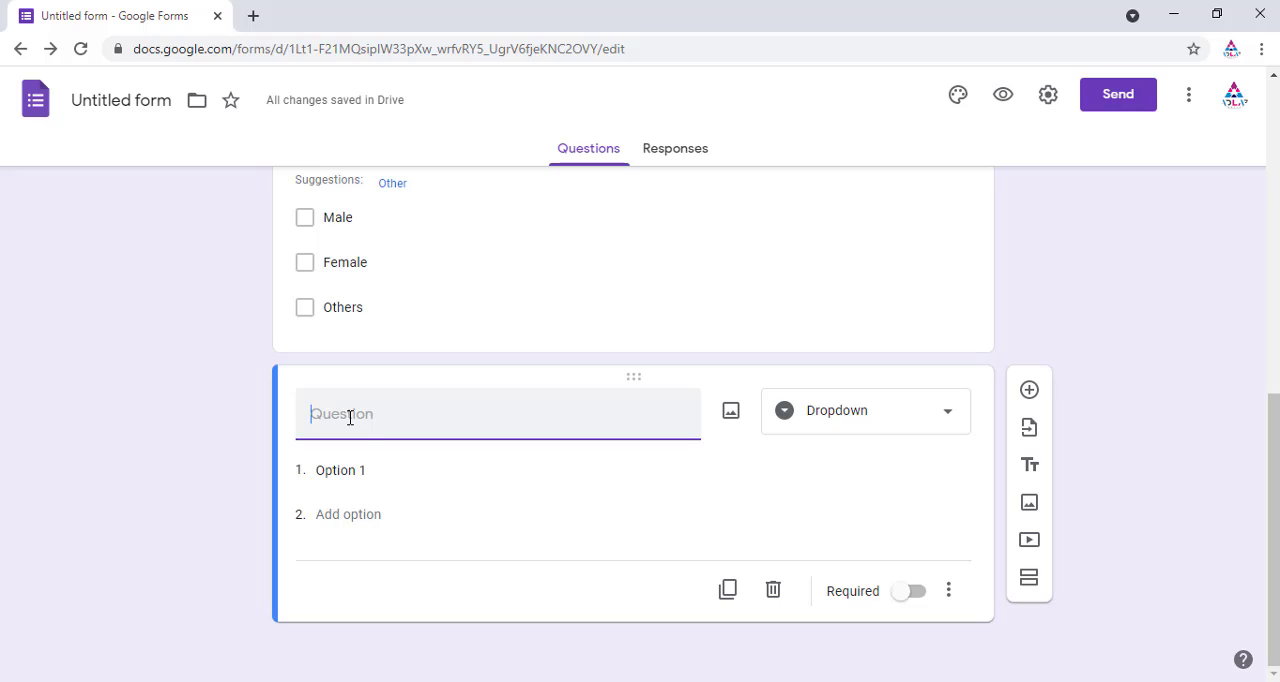
text(Your Area!)
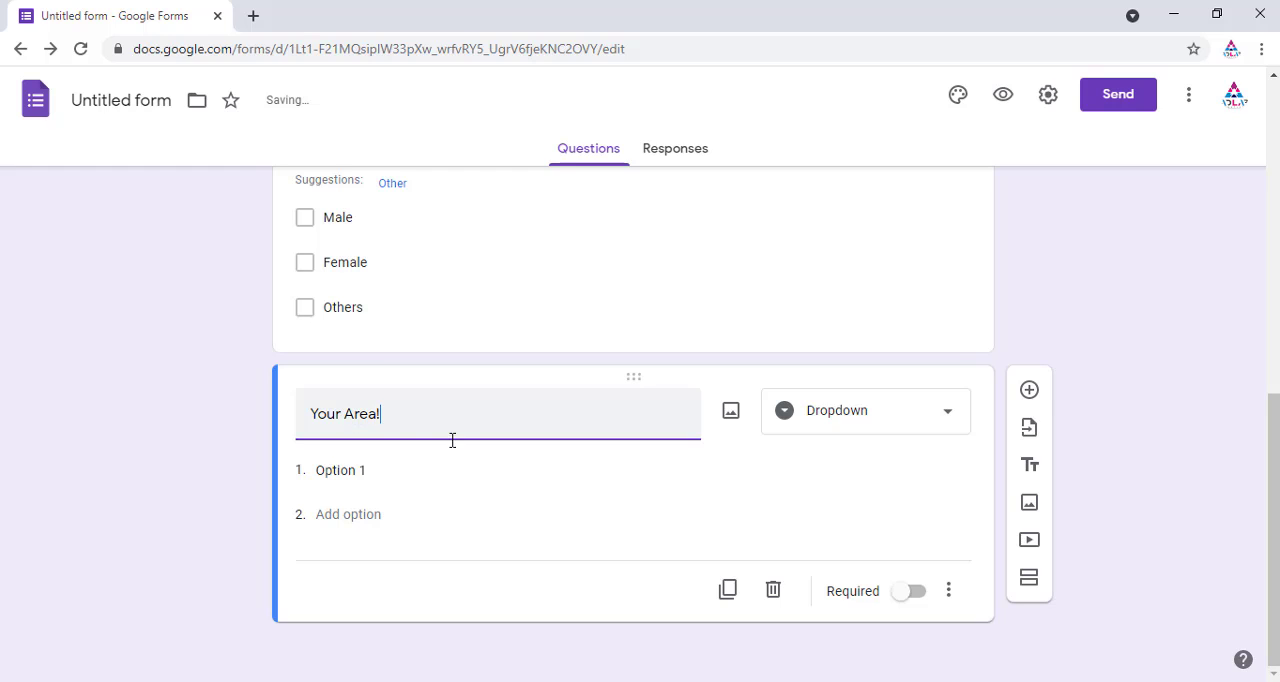
Step: Add the options Urban and Rural to the Your Area! question, correcting the spelling of Rural
click(444, 468)
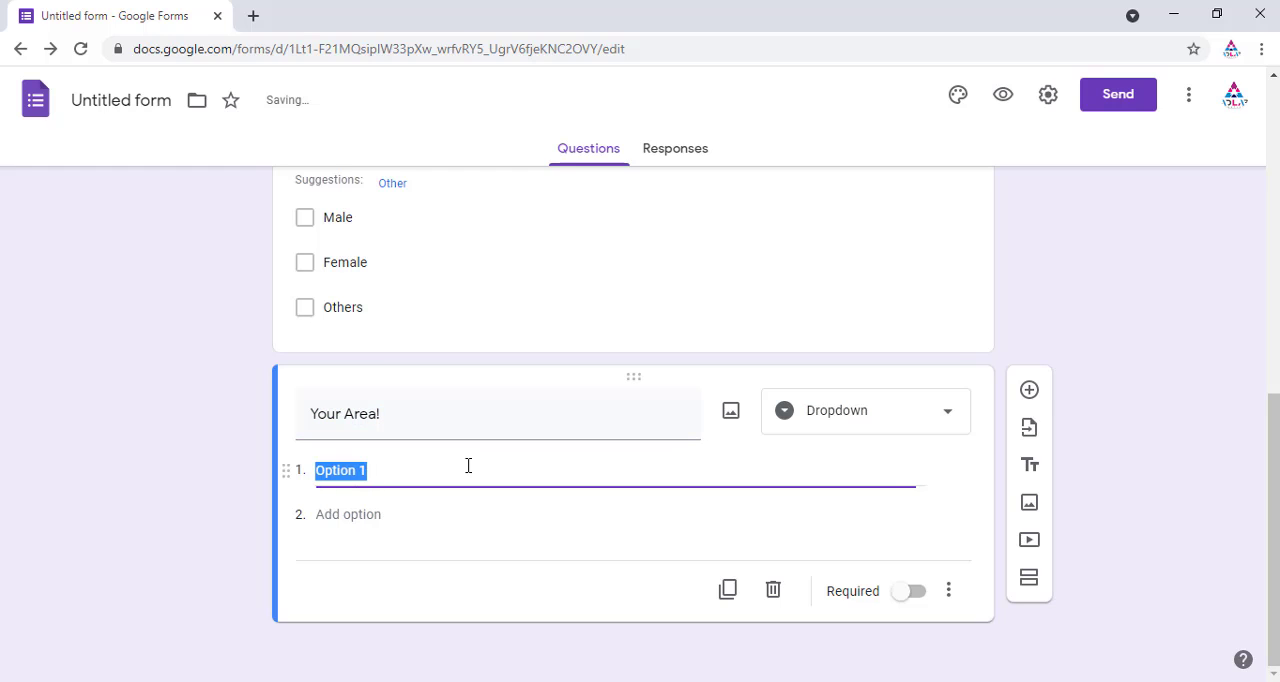
text(Urban)
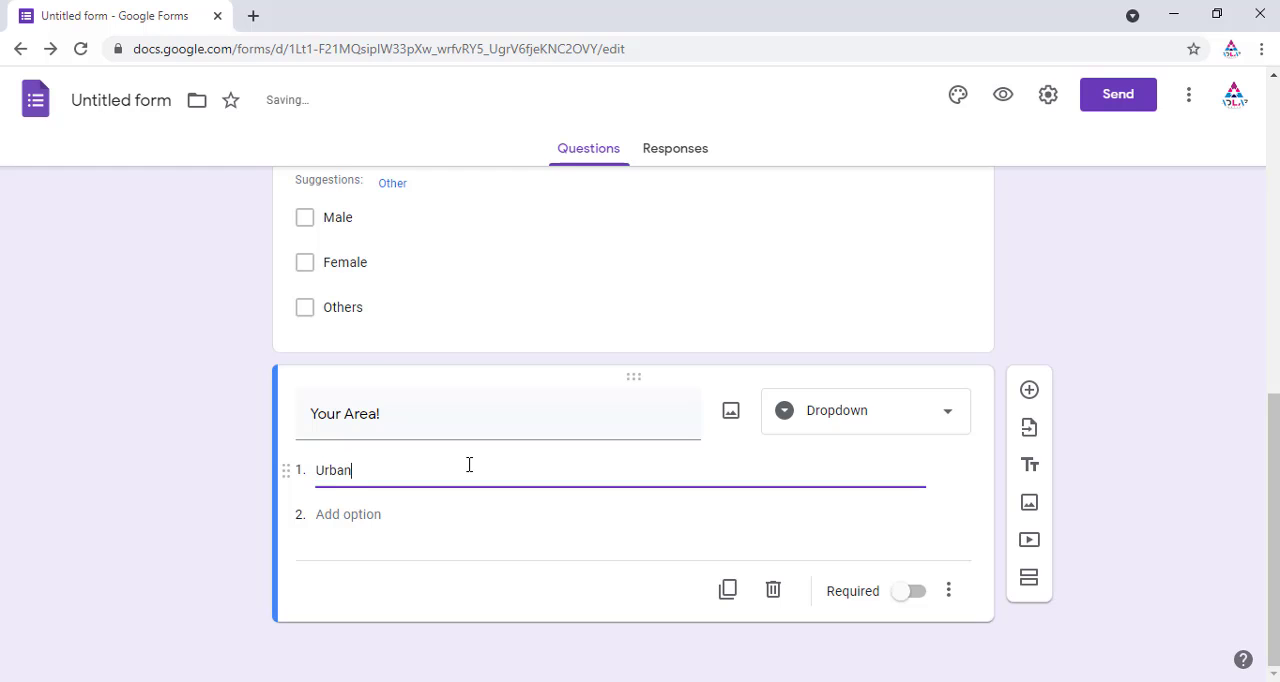
click(360, 514)
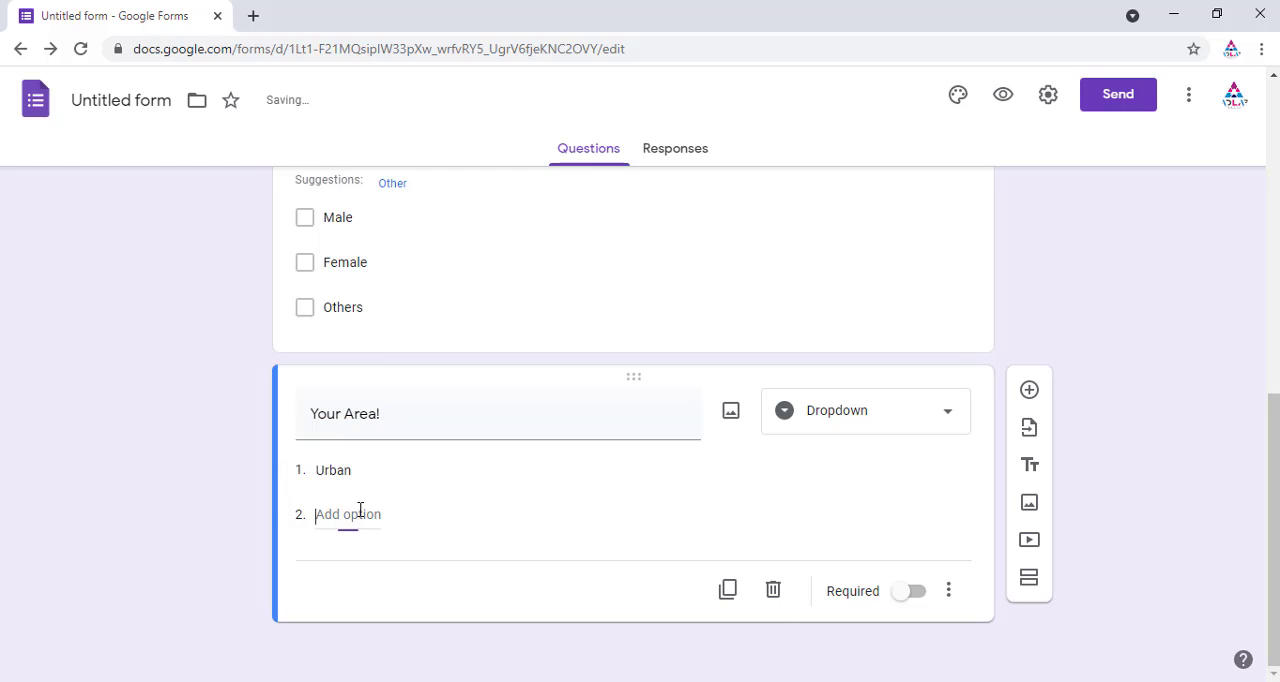
text(Rual)
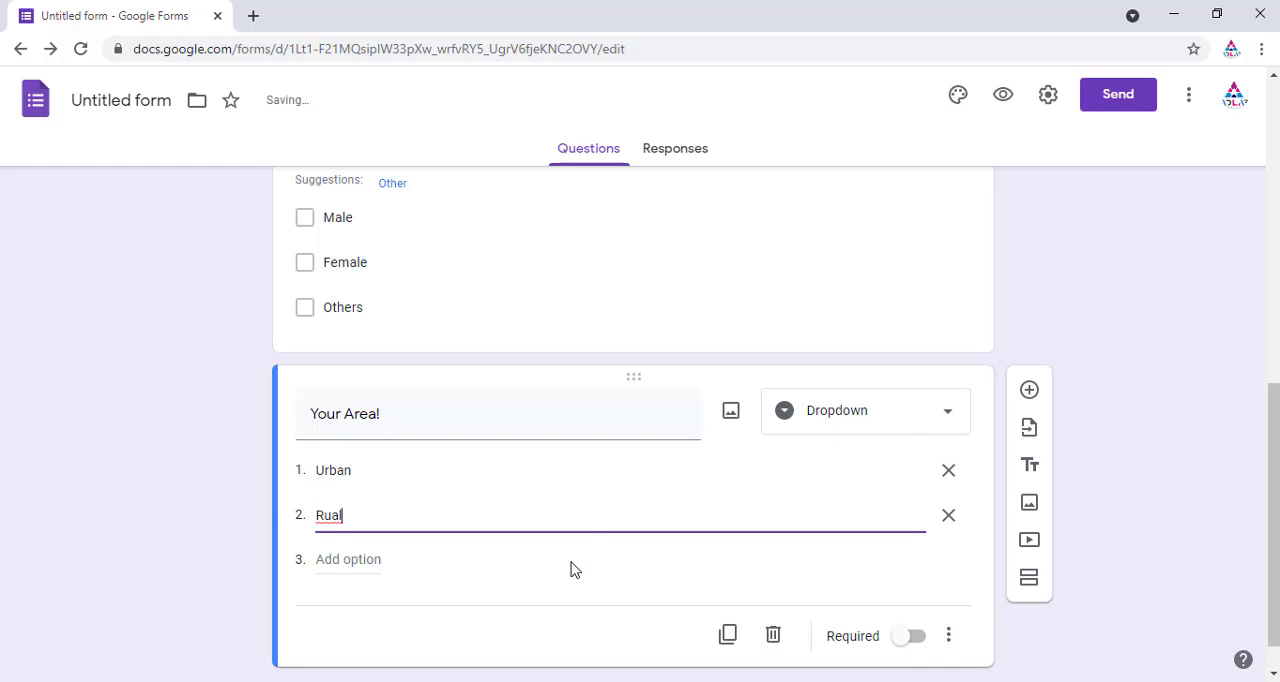
right_click(338, 518)
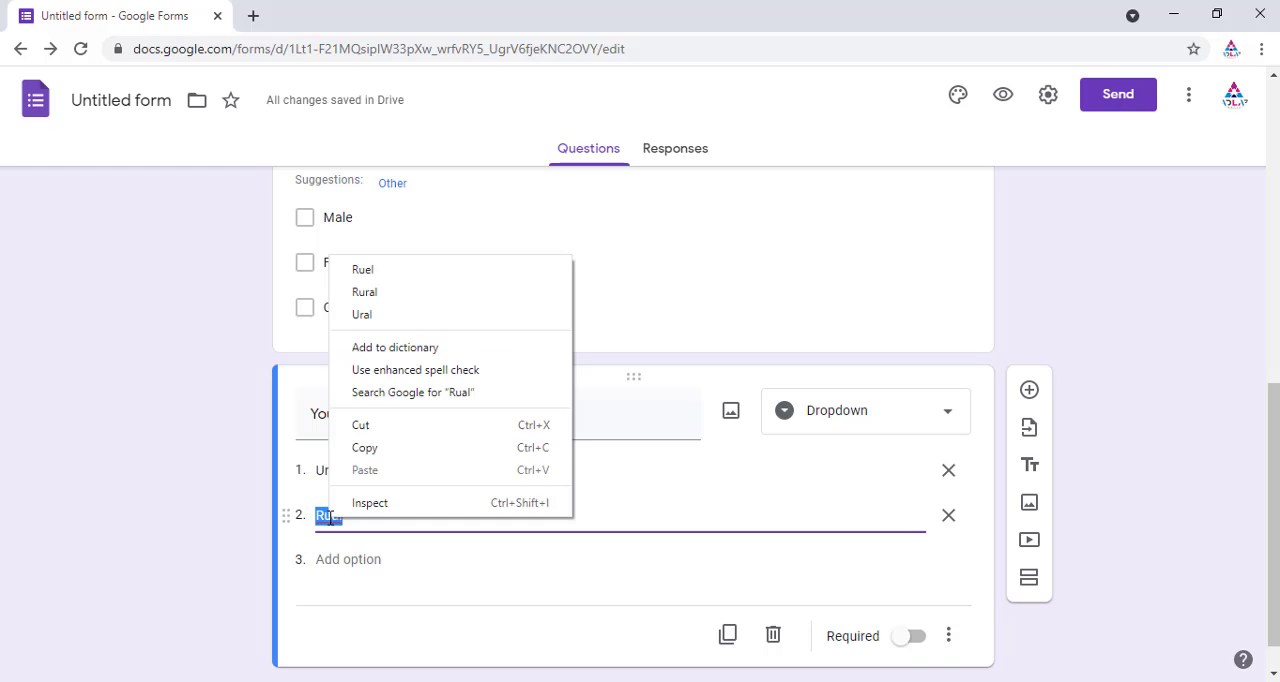
click(407, 293)
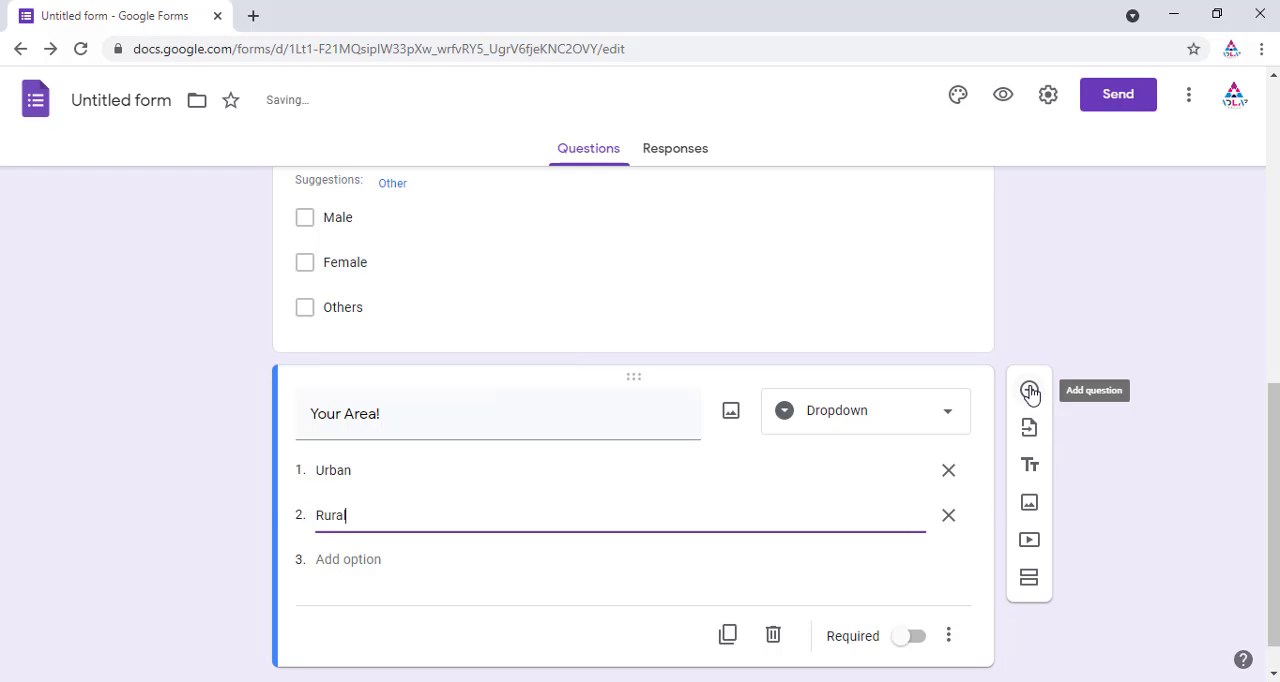
Step: Add another question below and make the Your Area! question required
click(1030, 391)
click(506, 434)
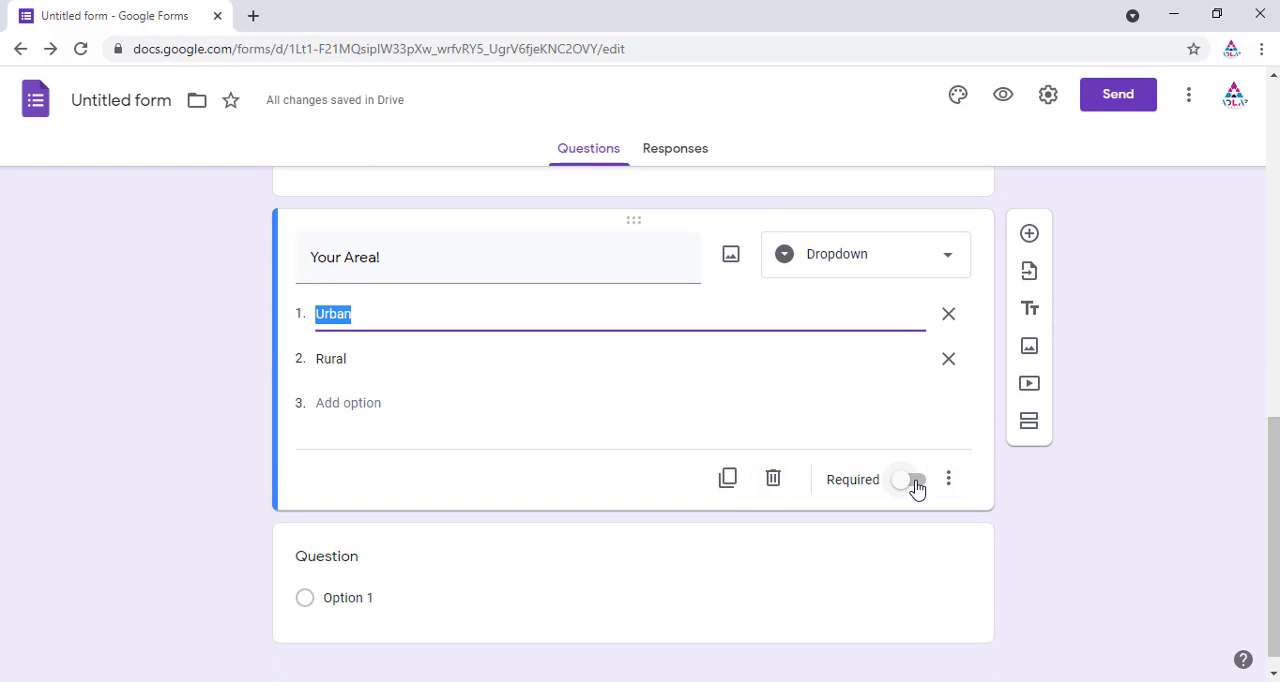
click(910, 482)
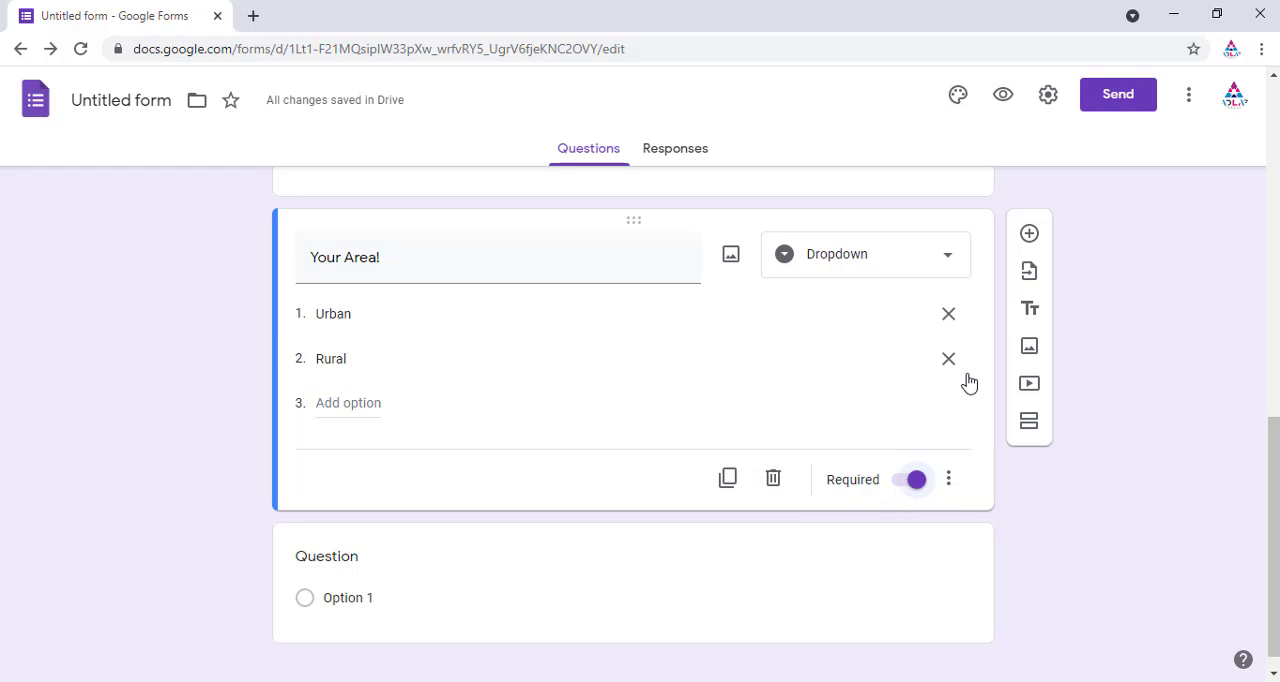
Step: Turn the new question into a File upload question titled Upload Your Photo, allowing uploads to Drive
click(951, 261)
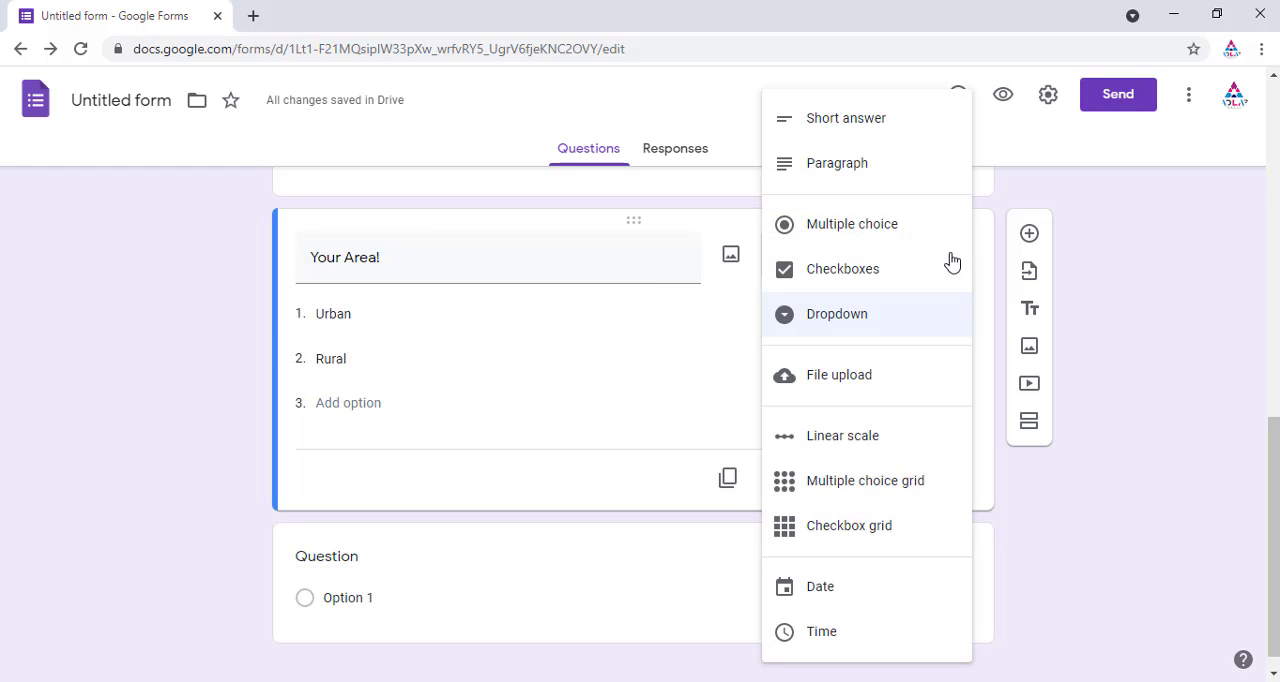
click(860, 380)
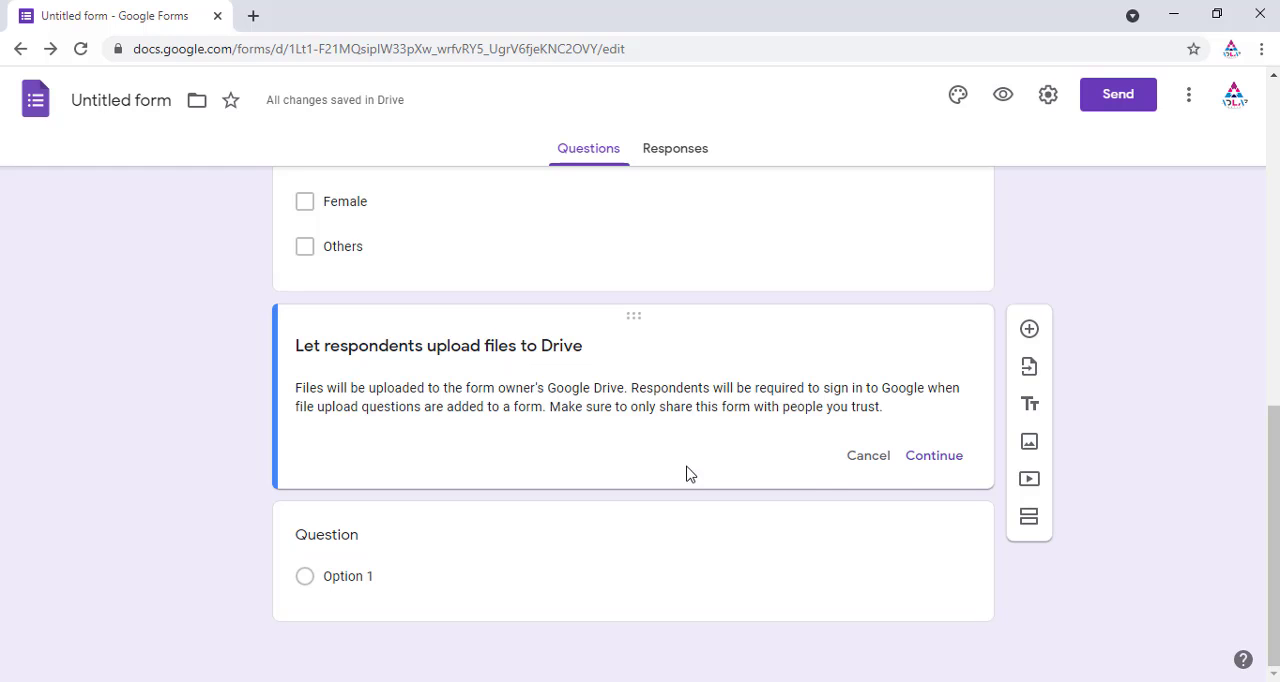
click(935, 456)
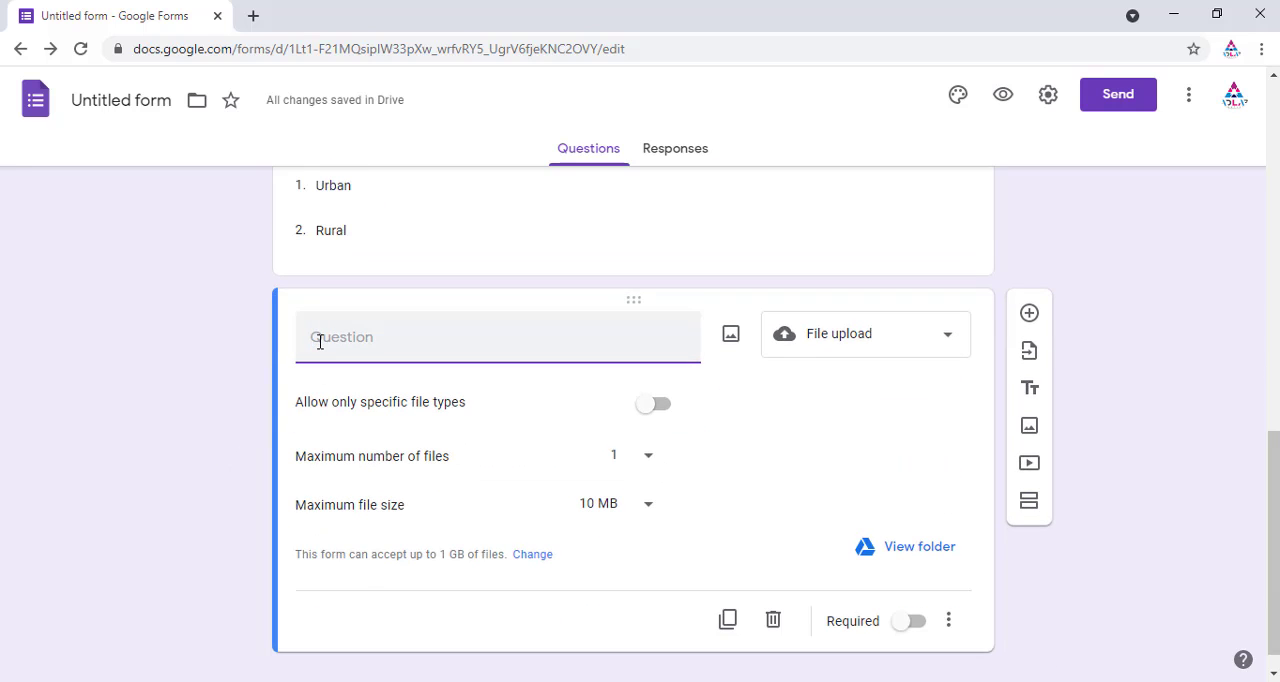
text(Upload Your Photo)
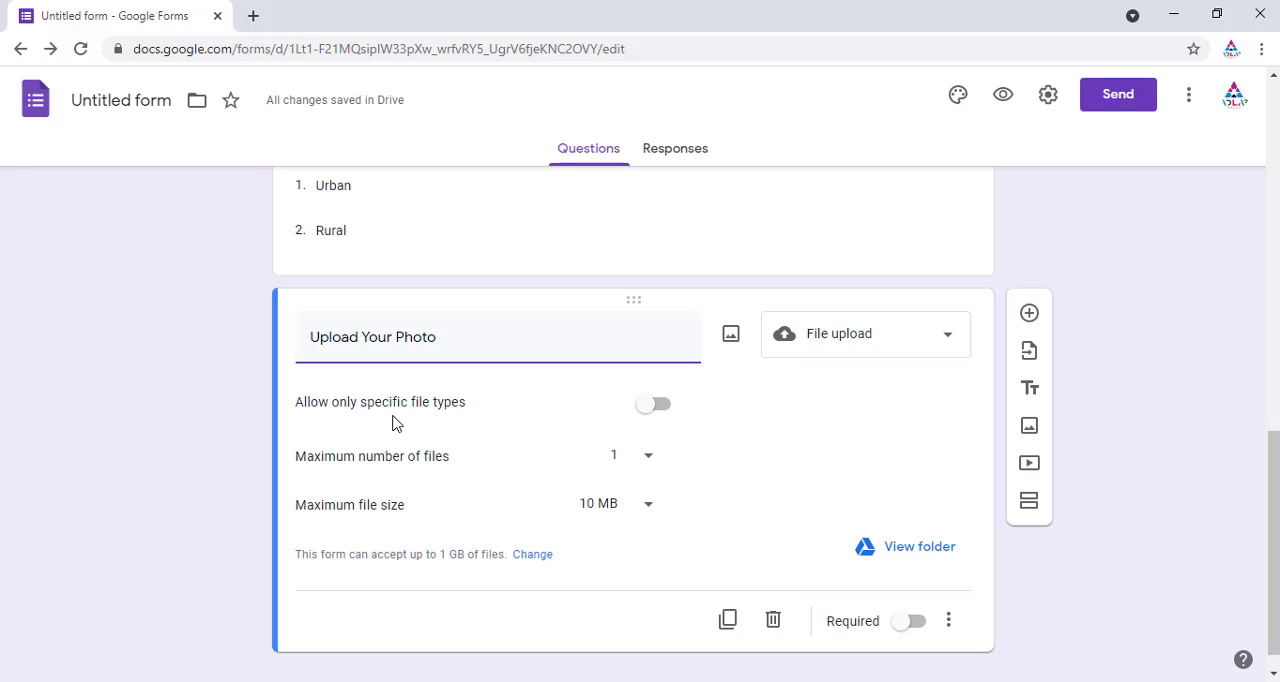
Step: Restrict the Upload Your Photo question to accept only Image files
click(656, 410)
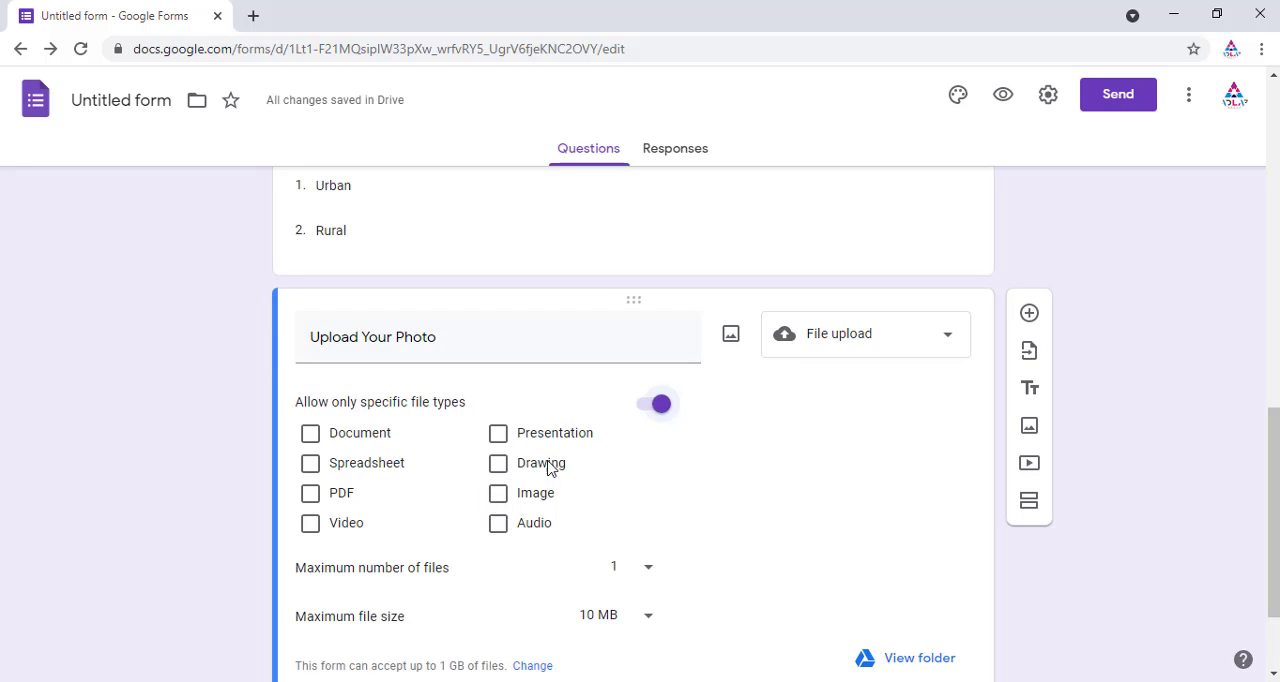
click(499, 495)
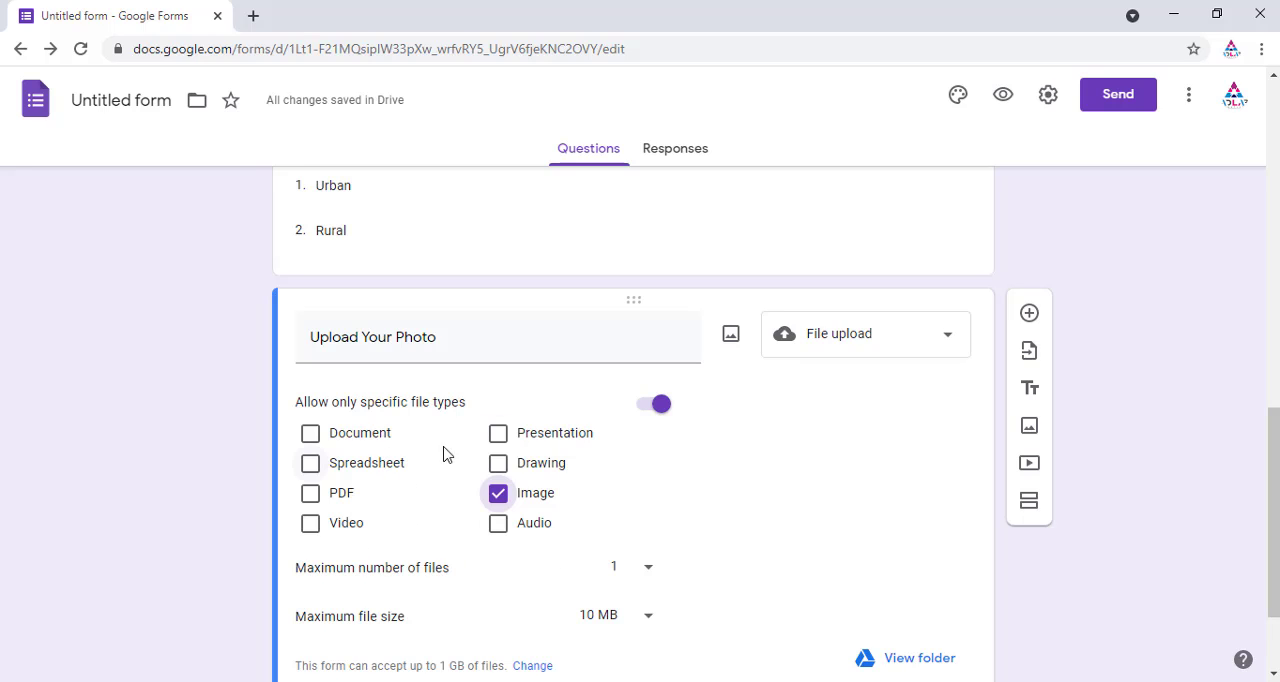
scroll(657, 486, down, 1)
scroll(657, 480, down, 1)
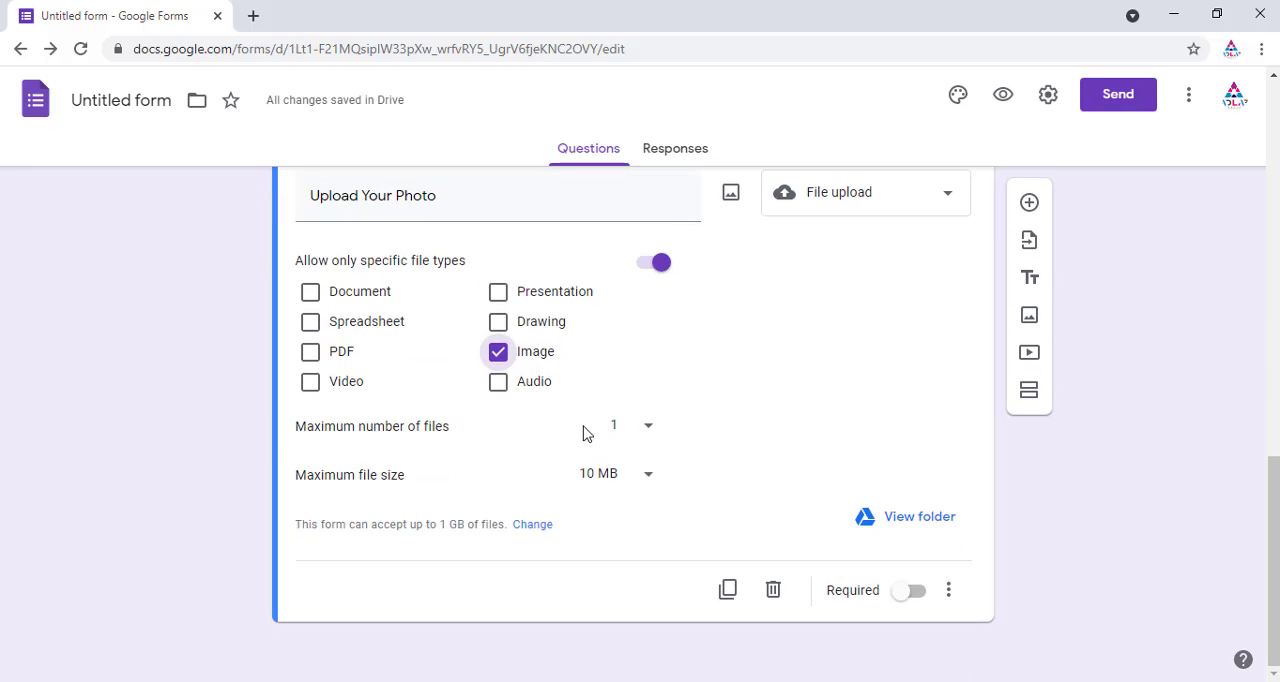
Step: Set the photo question's maximum file size to 1 MB and make the question required
click(647, 431)
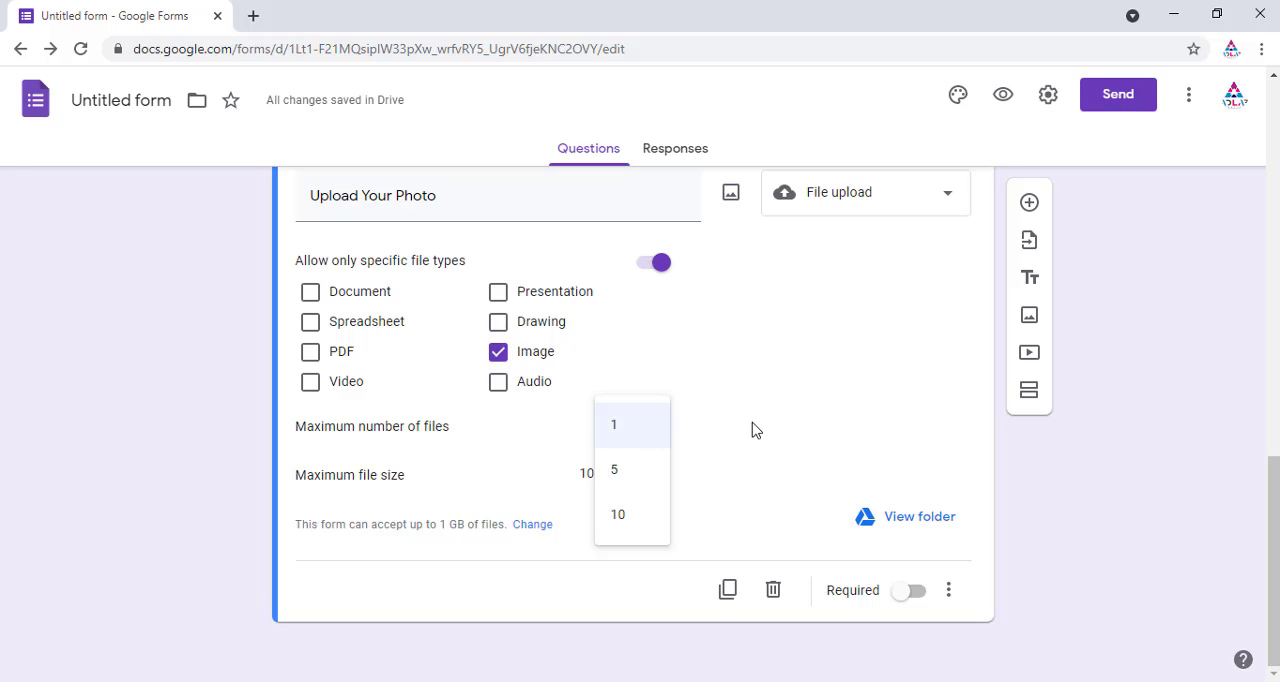
click(752, 432)
click(620, 432)
click(710, 439)
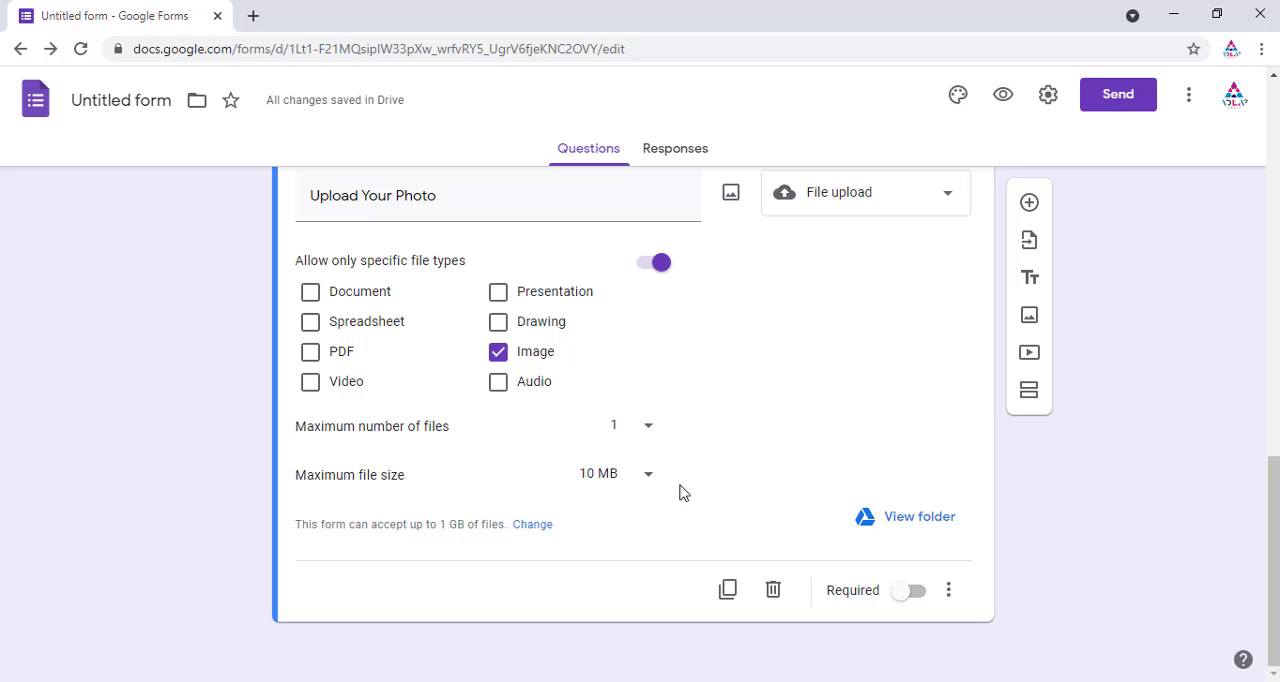
click(647, 478)
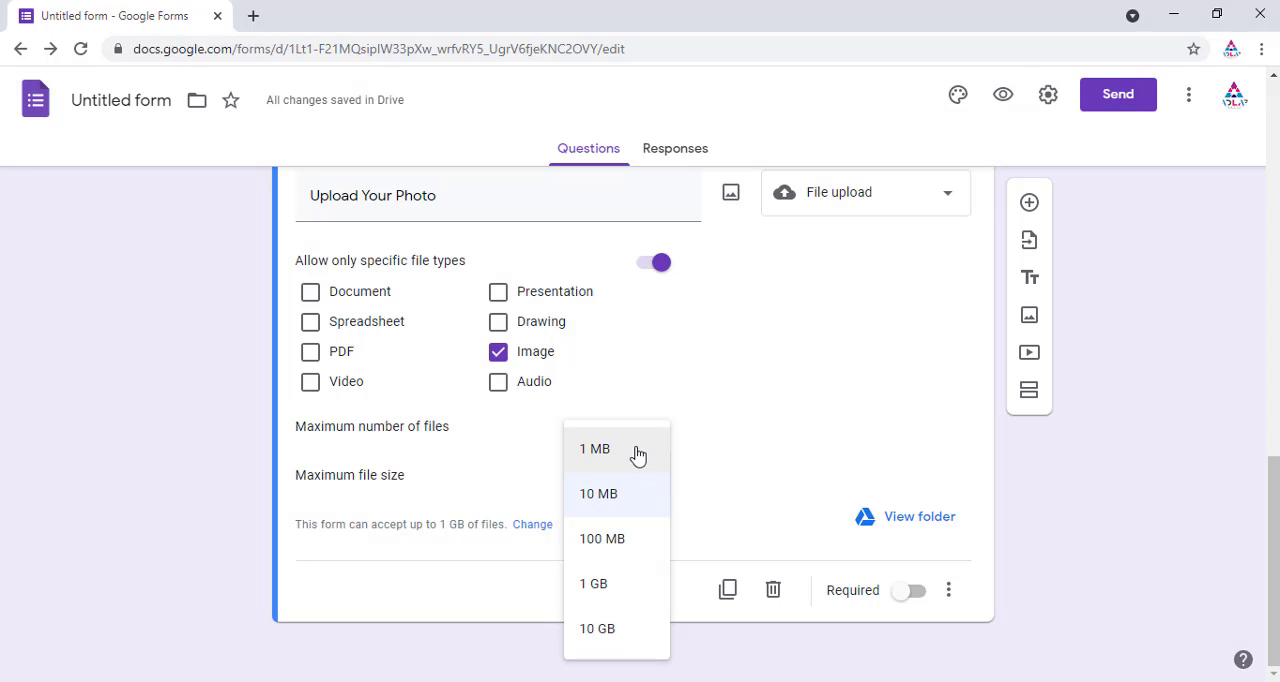
click(613, 452)
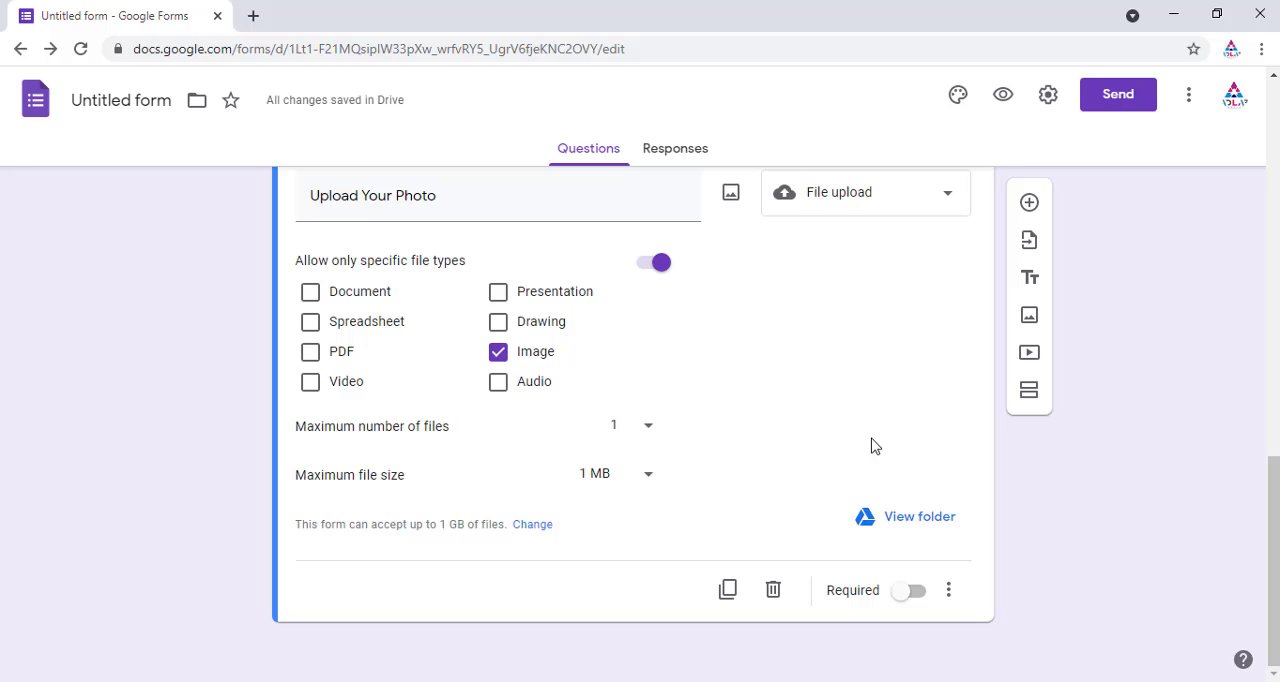
click(917, 592)
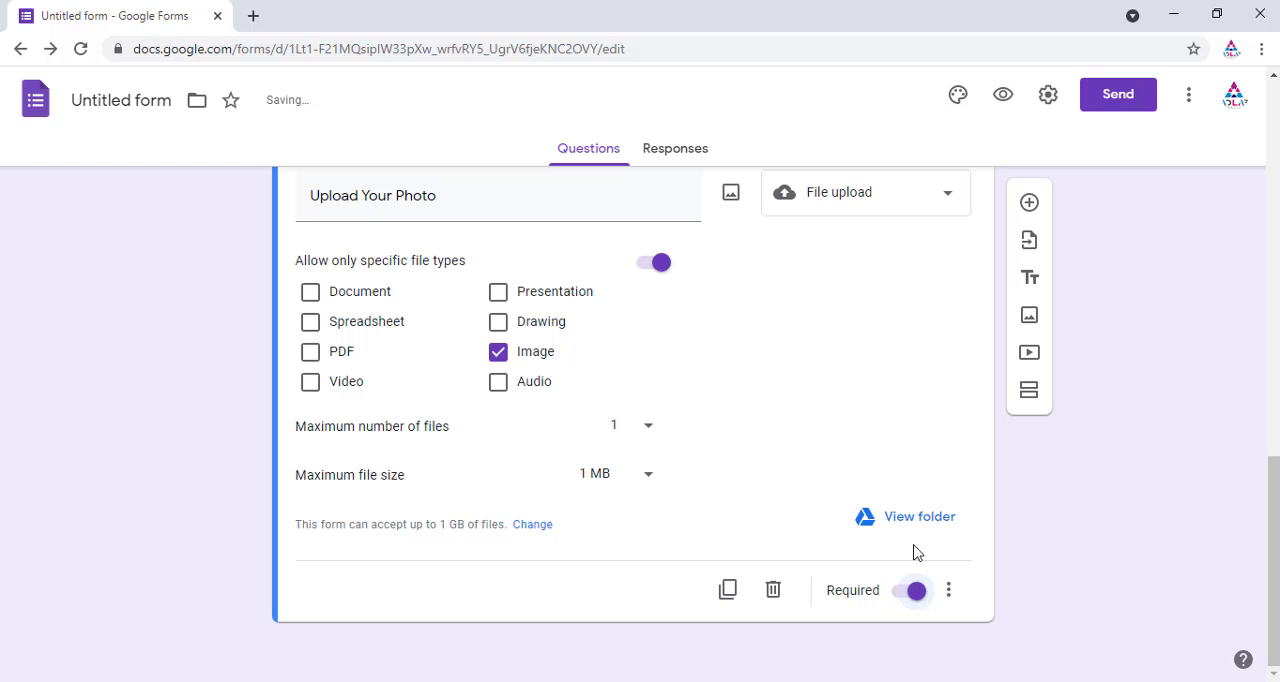
Step: Add a new question below the photo upload and turn it into a Linear scale question
click(1030, 204)
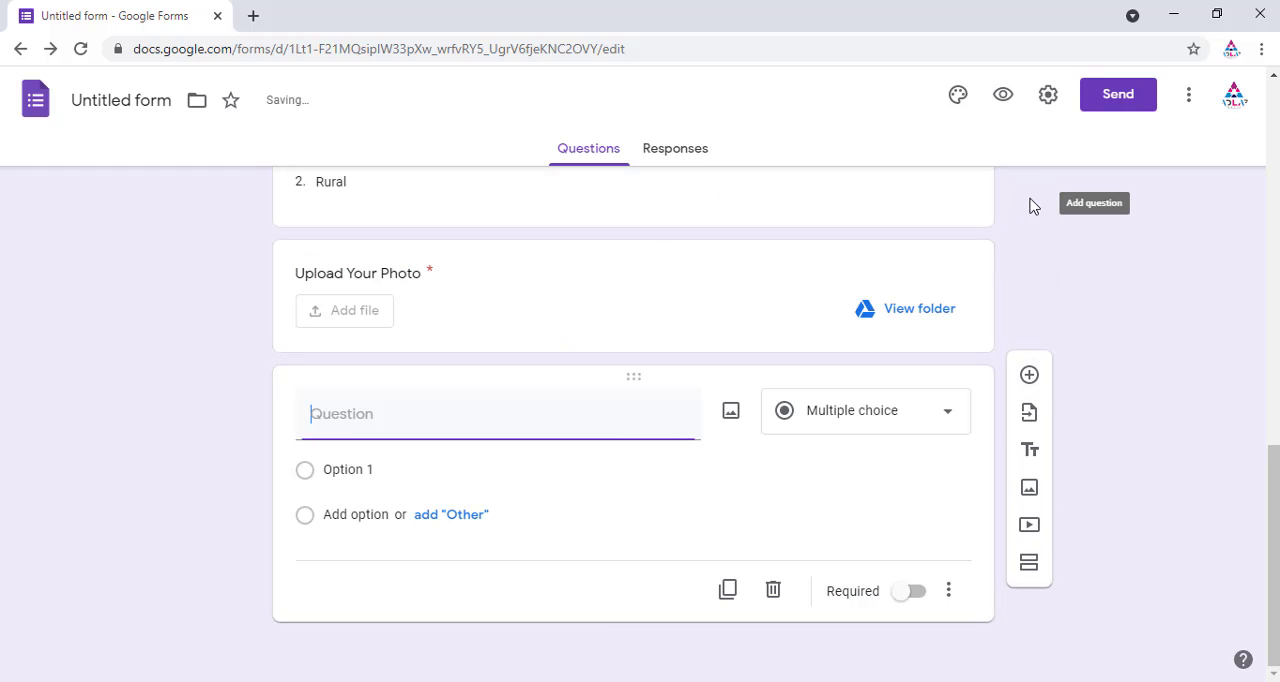
click(951, 416)
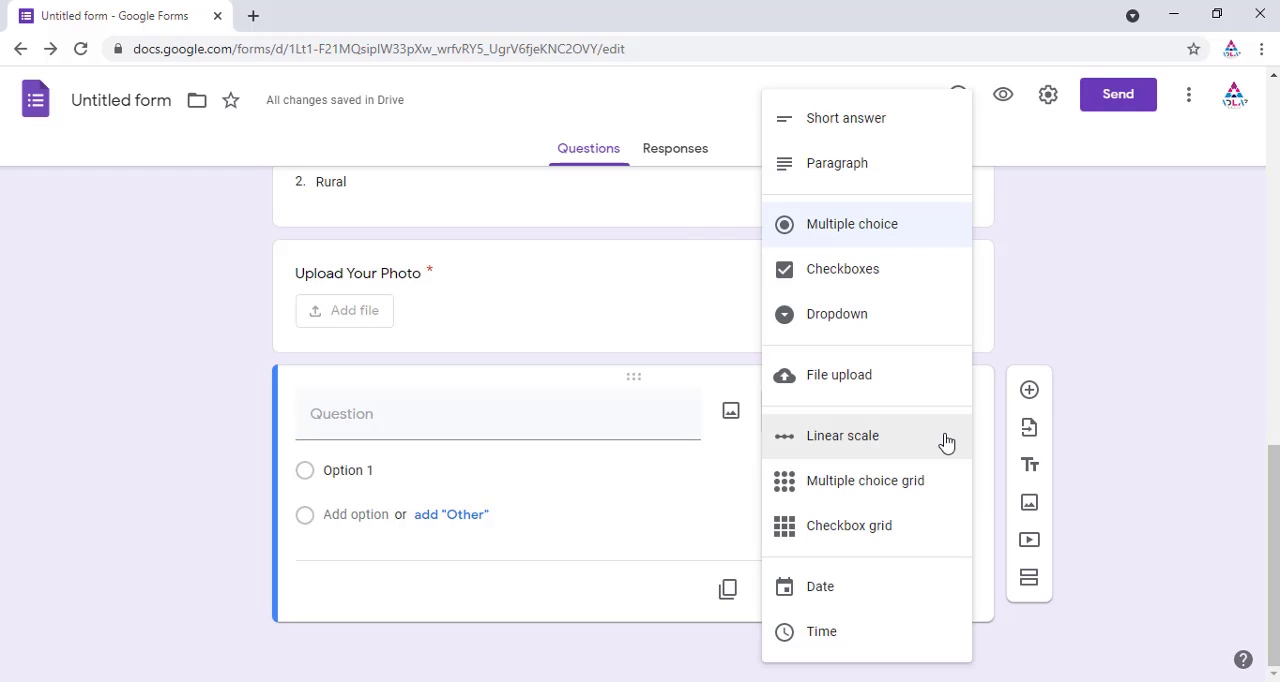
click(874, 441)
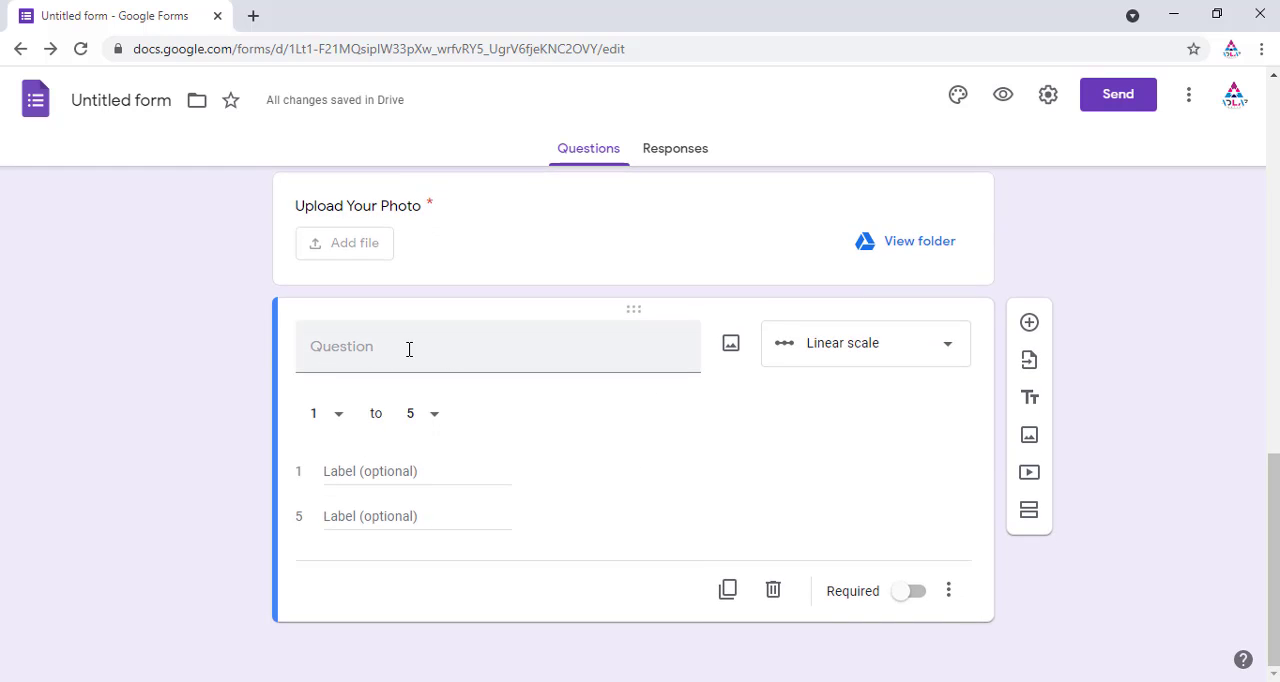
Step: Title the linear scale question Your Knowledge in English?, correcting the spelling of Knowledge
click(355, 352)
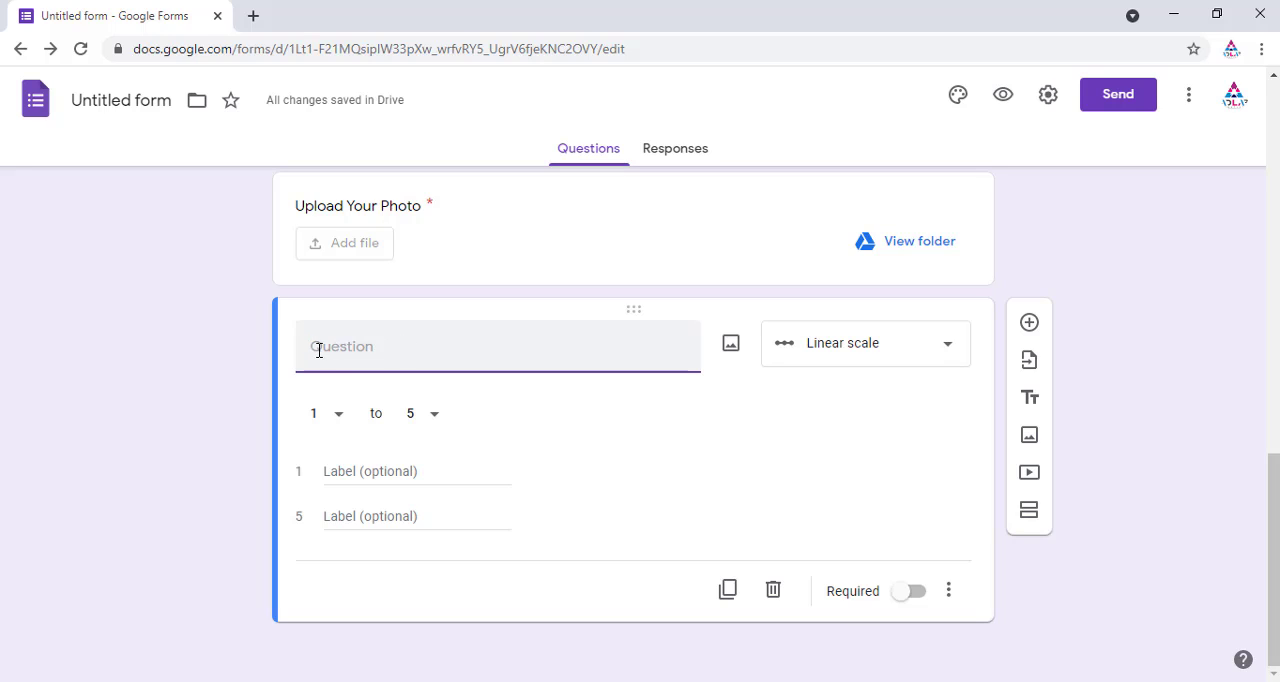
text(Your Know)
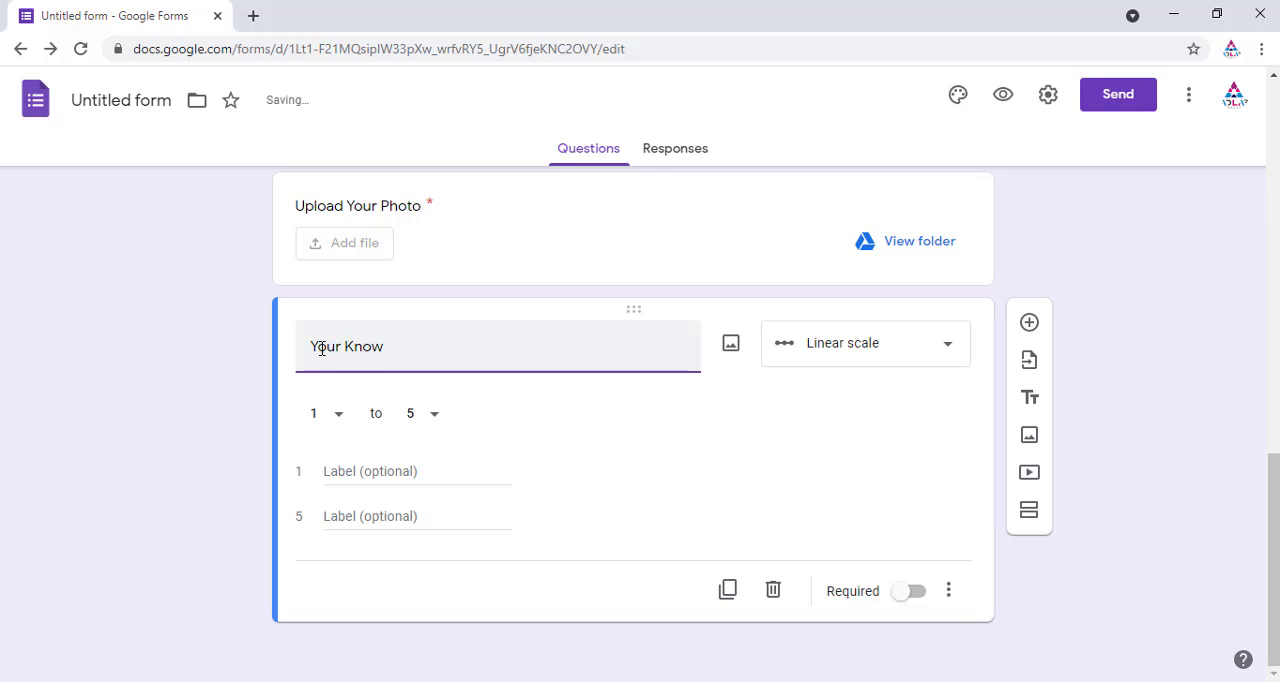
text(led in)
right_click(383, 354)
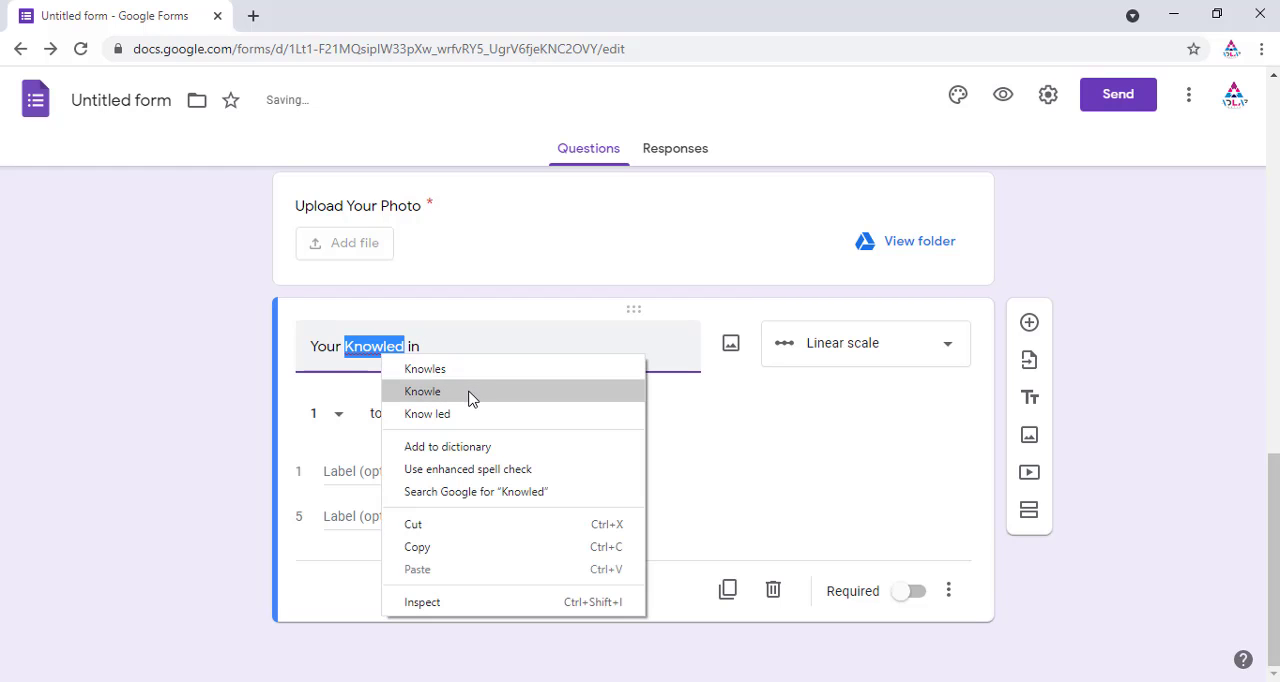
click(380, 362)
click(390, 350)
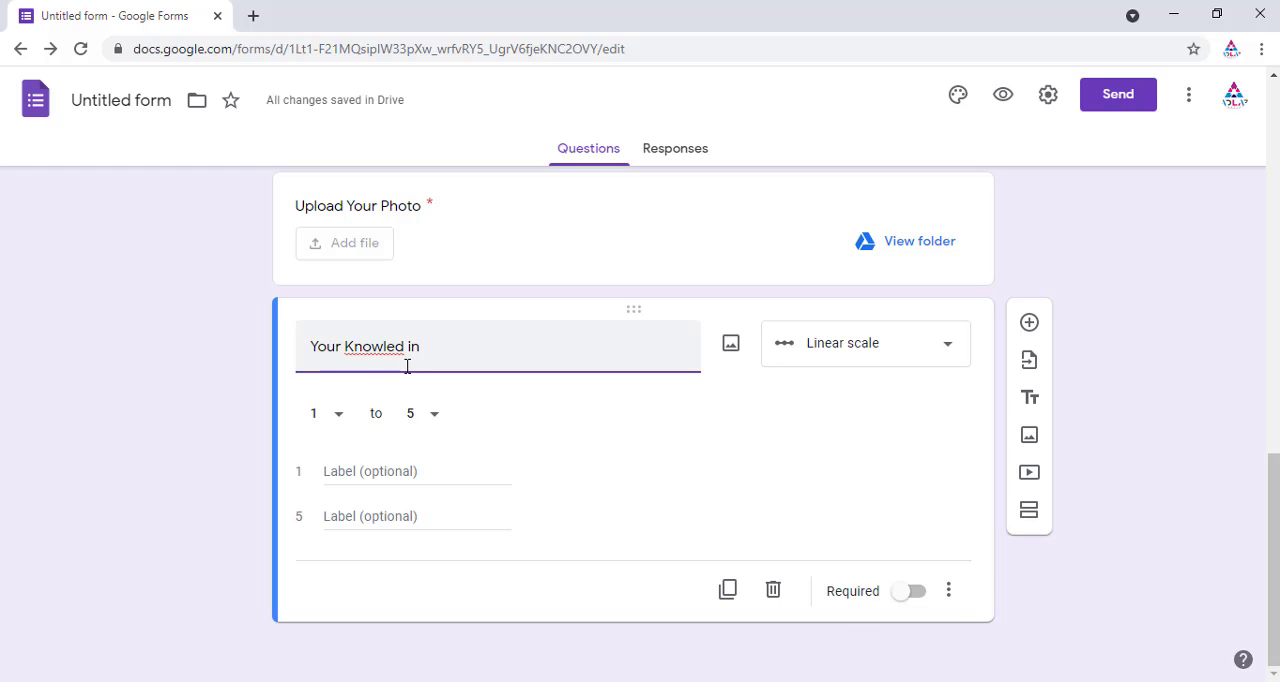
click(405, 347)
text(ge)
click(459, 348)
key(BackSpace)
key(BackSpace)
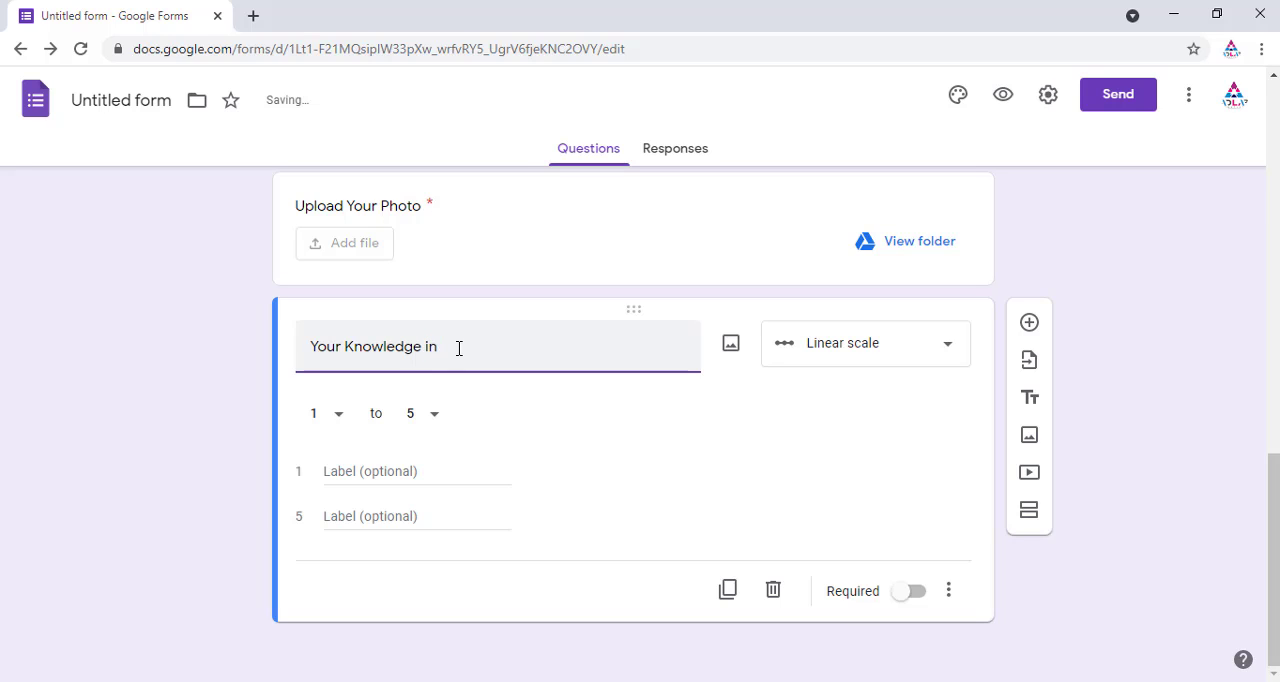
text(n English?)
Step: Set the linear scale to run from 1 to 10
click(338, 414)
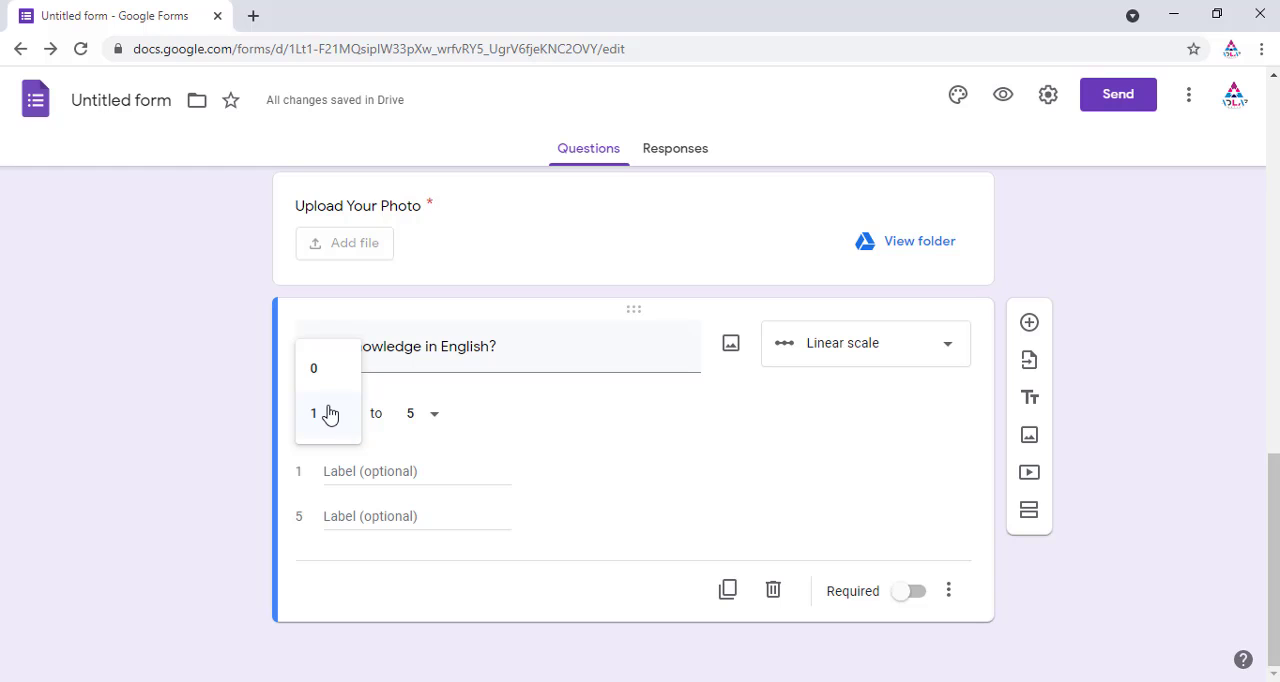
click(321, 418)
click(429, 420)
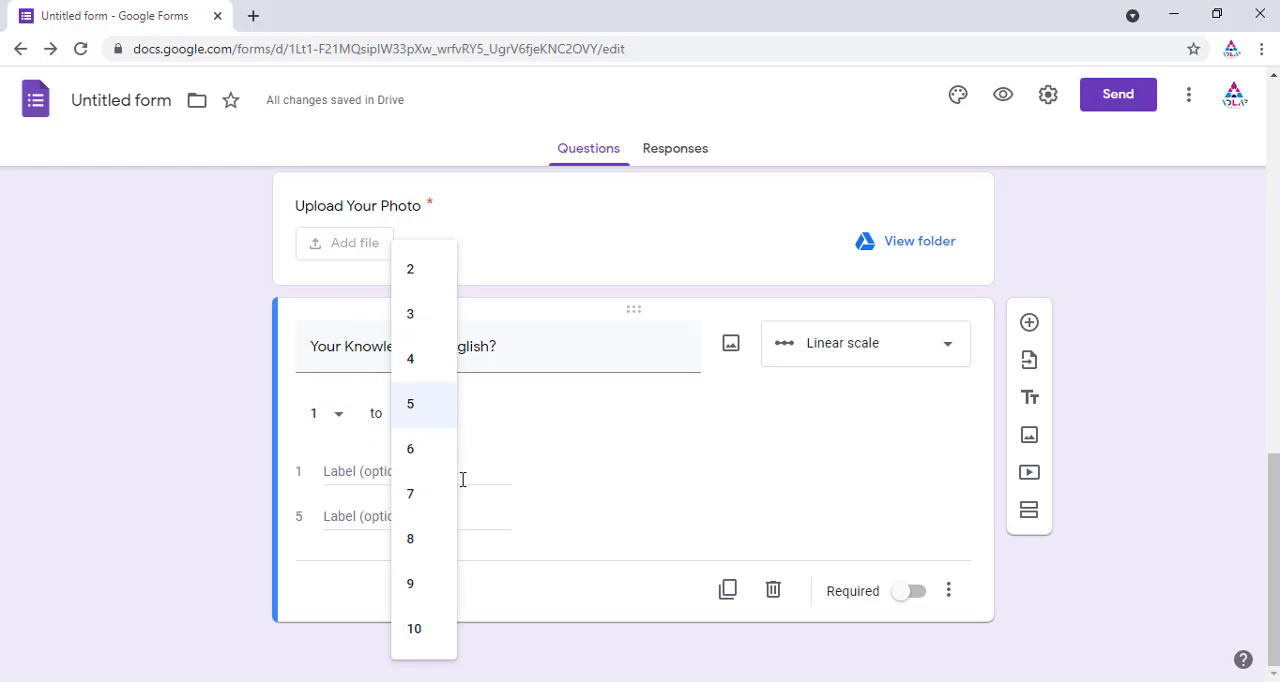
click(411, 628)
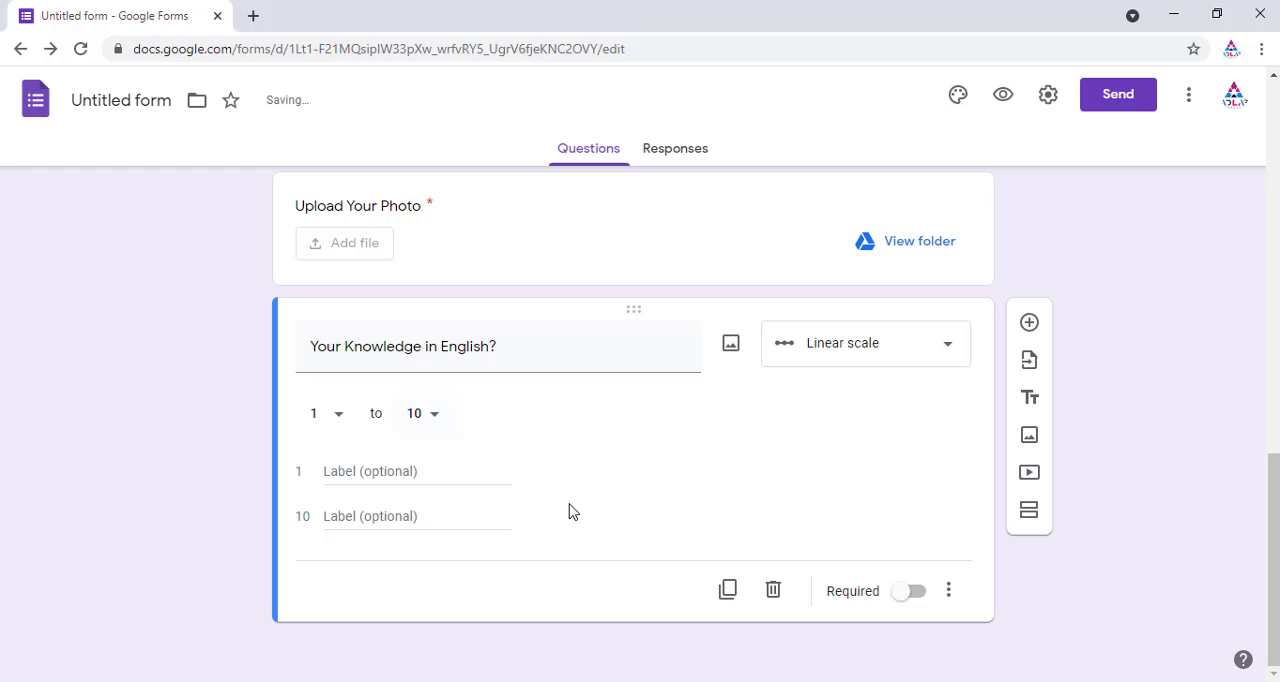
Step: Label the scale ends Poor for 1 and Excelent for 10, and make the question required
click(362, 516)
text(Ex)
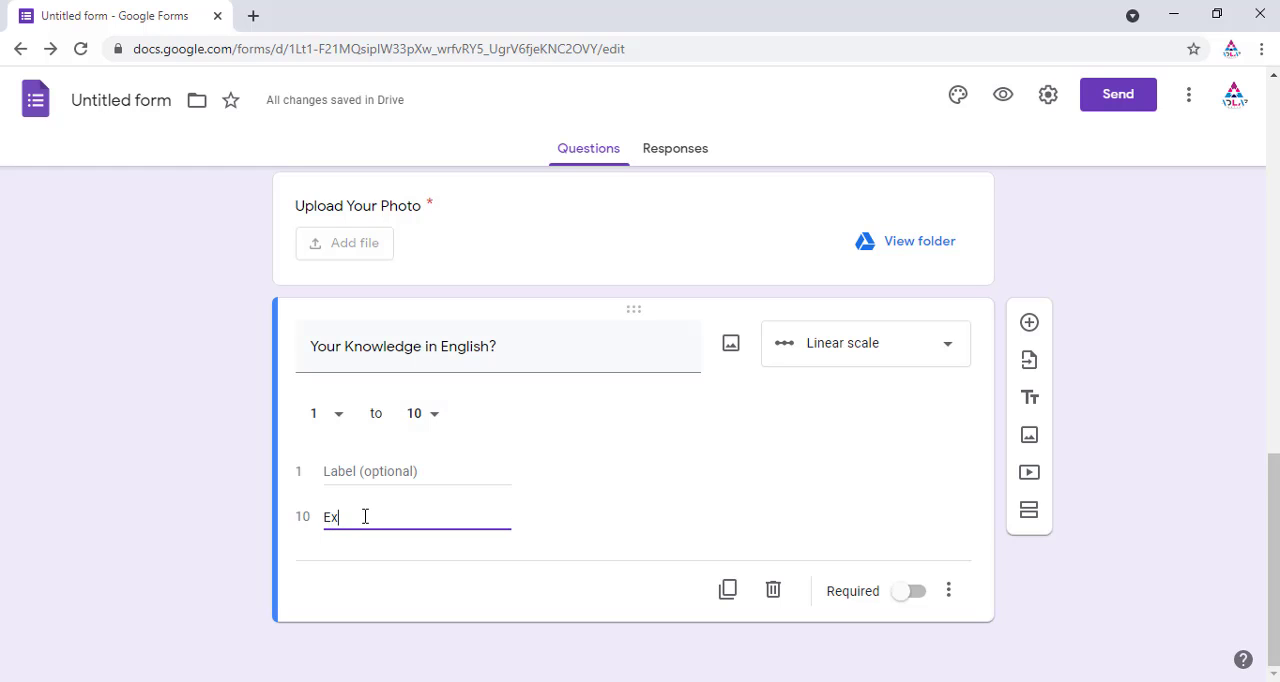
text(cellent)
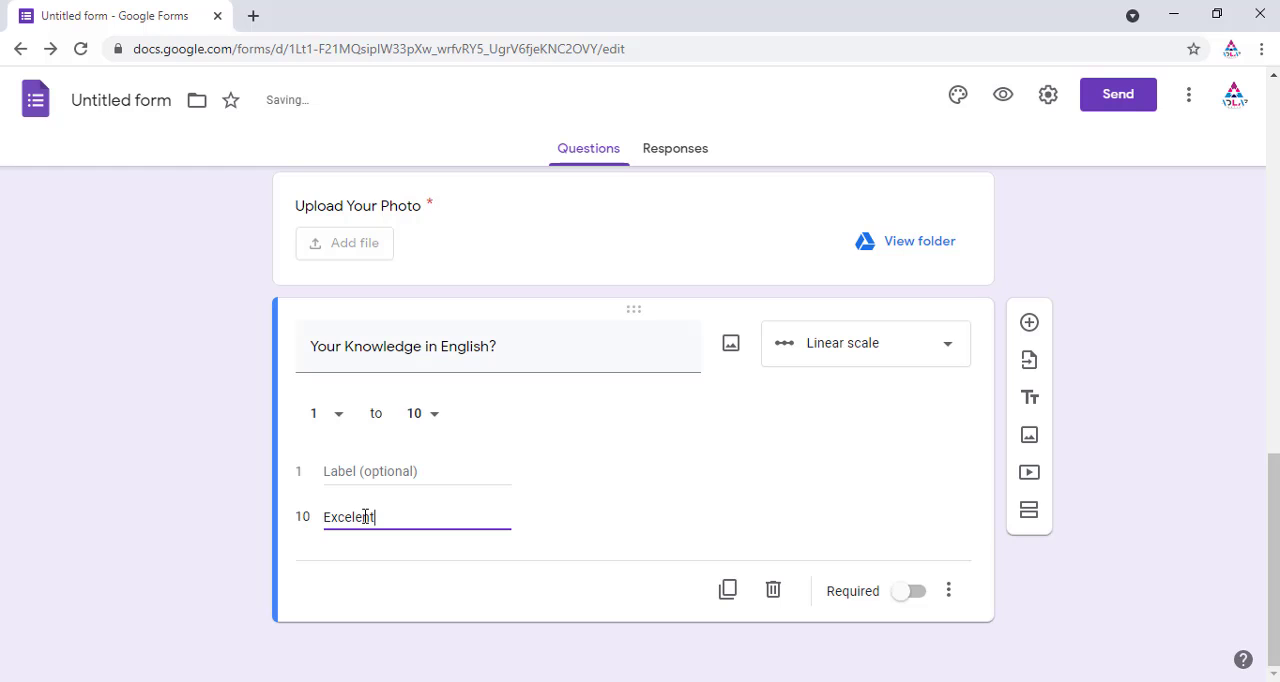
click(398, 470)
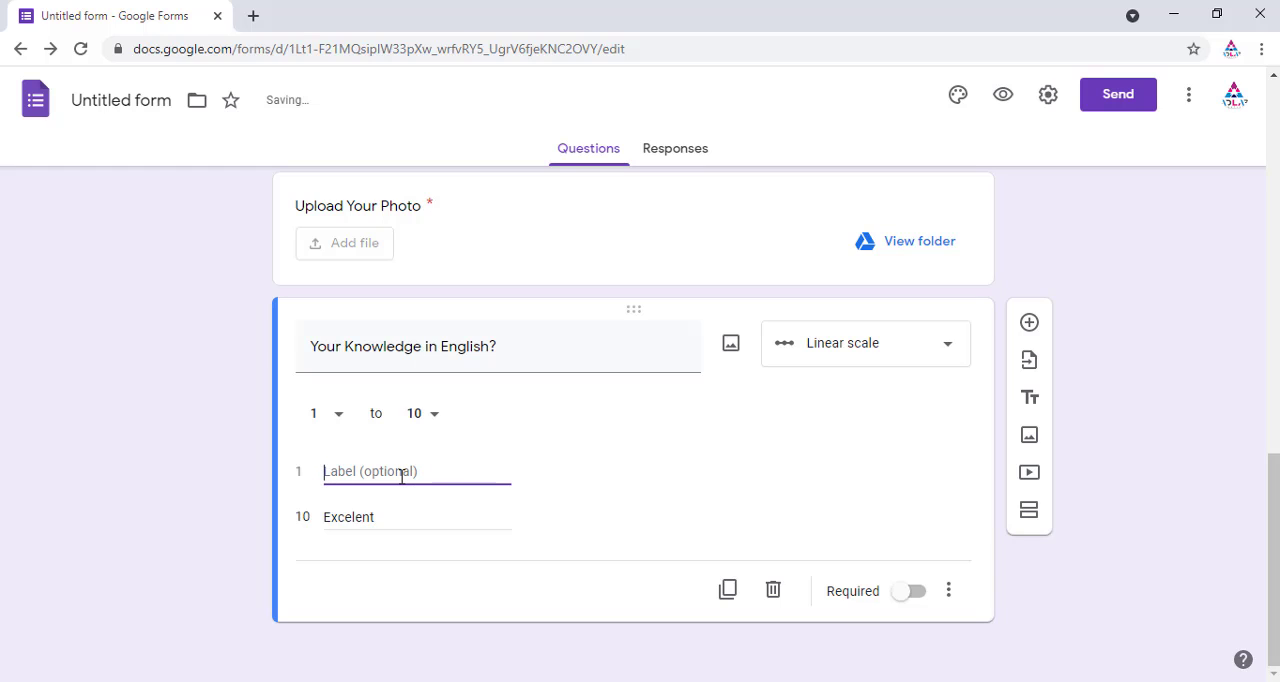
text(Poor)
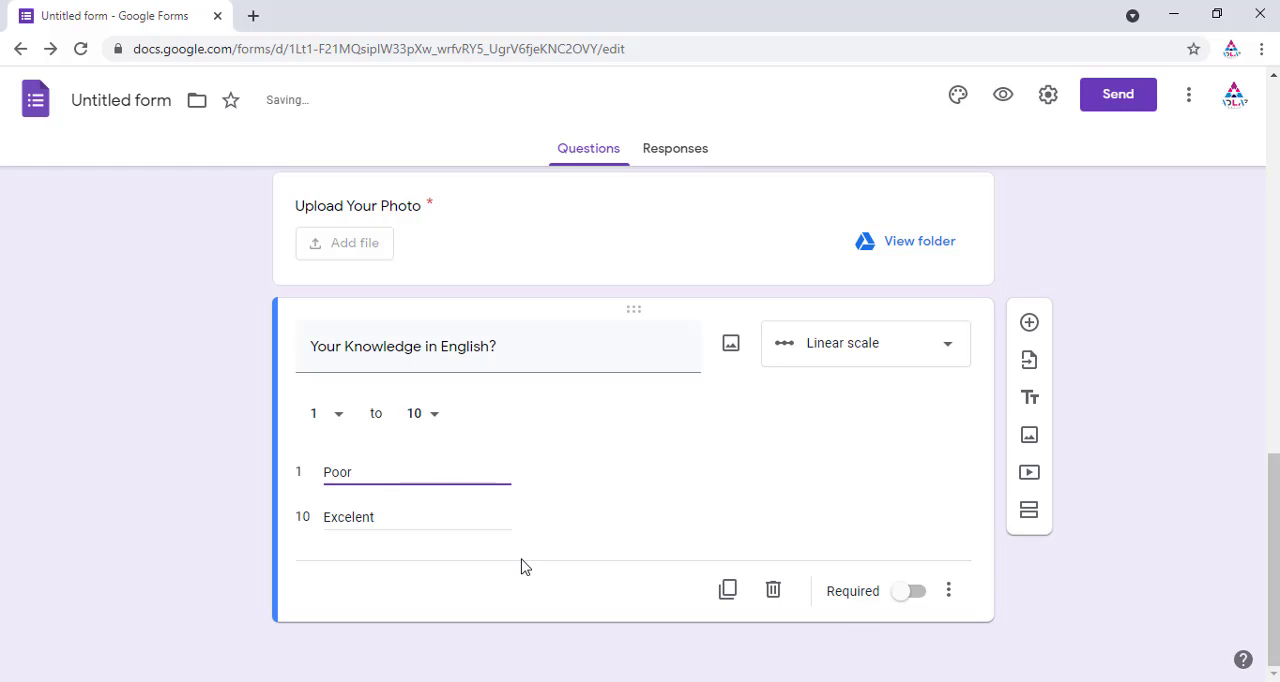
click(527, 575)
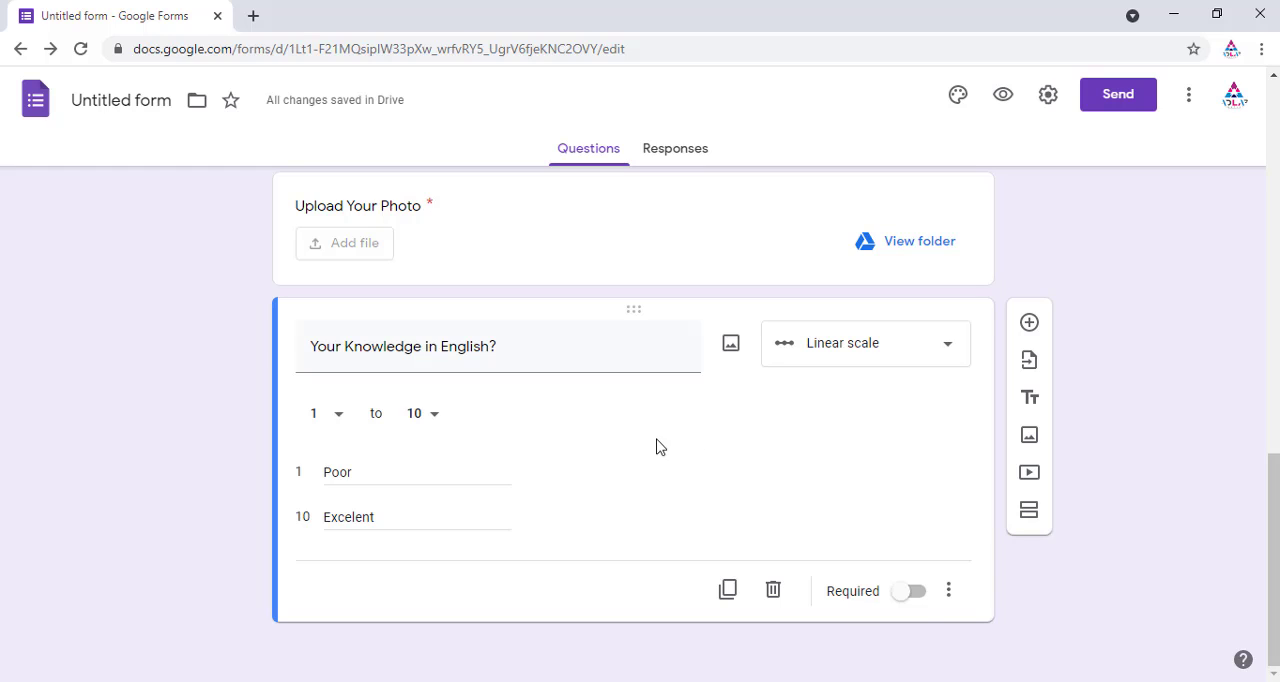
click(913, 593)
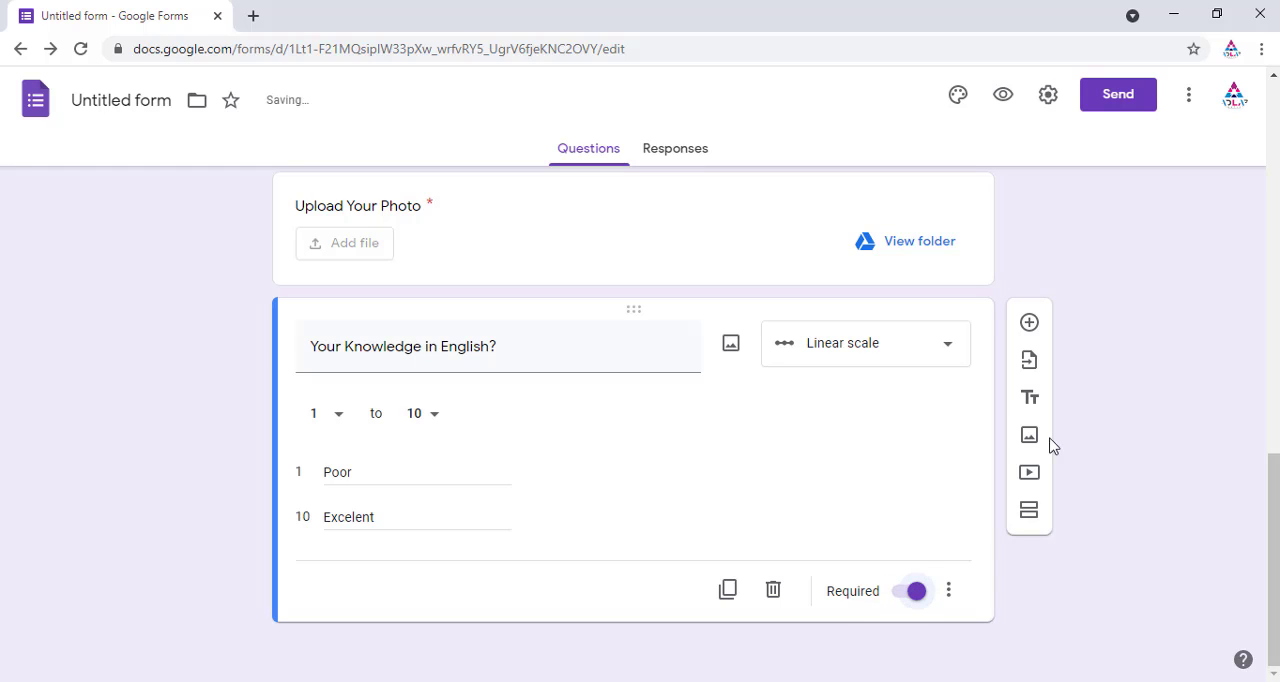
Step: Add another question below and set its type to Checkbox grid
click(1030, 324)
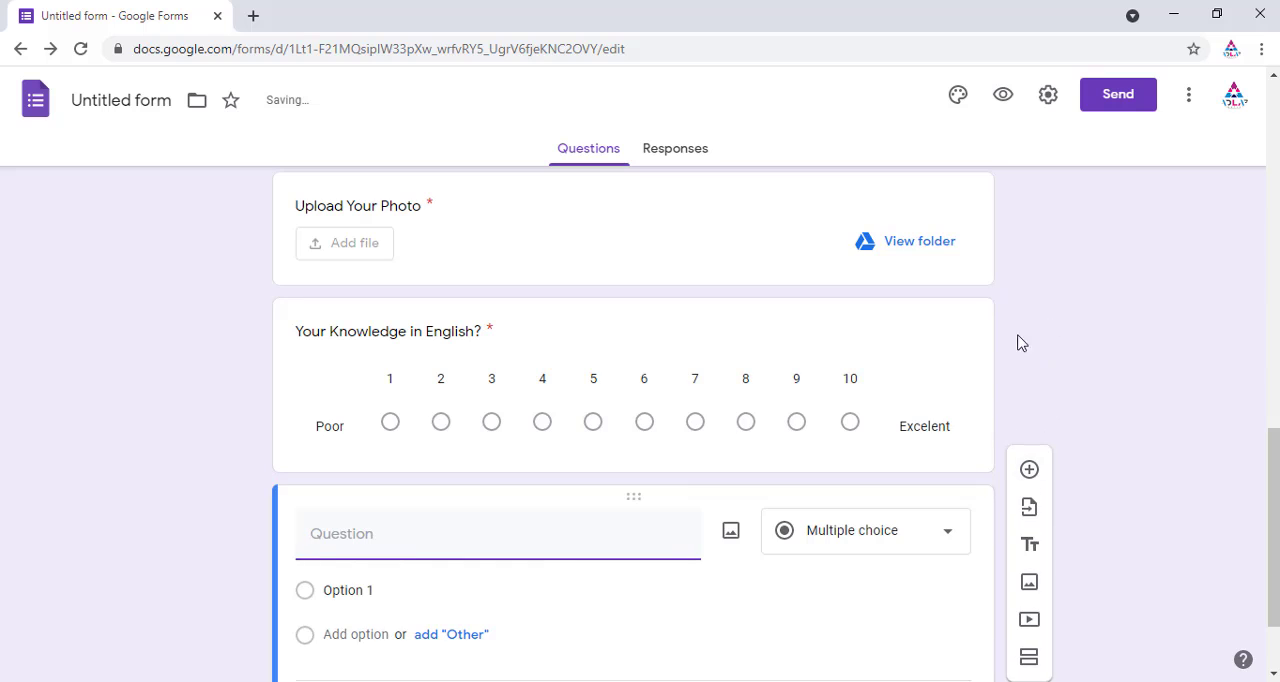
click(945, 415)
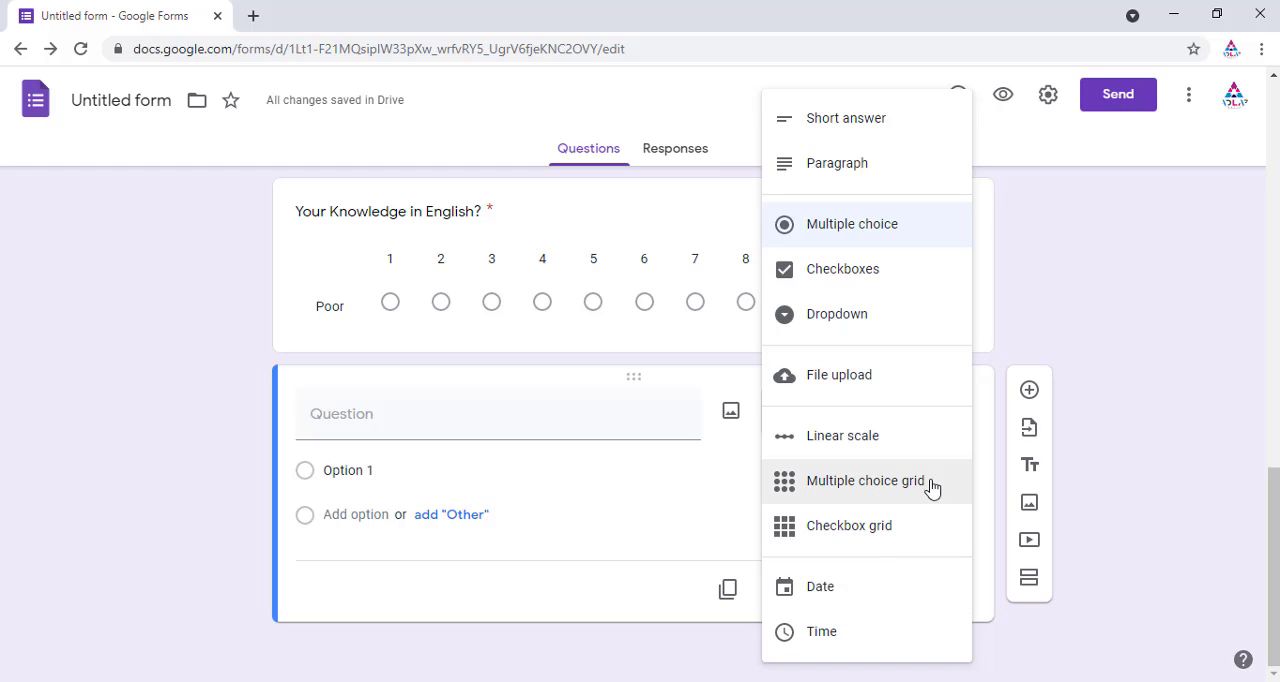
click(873, 485)
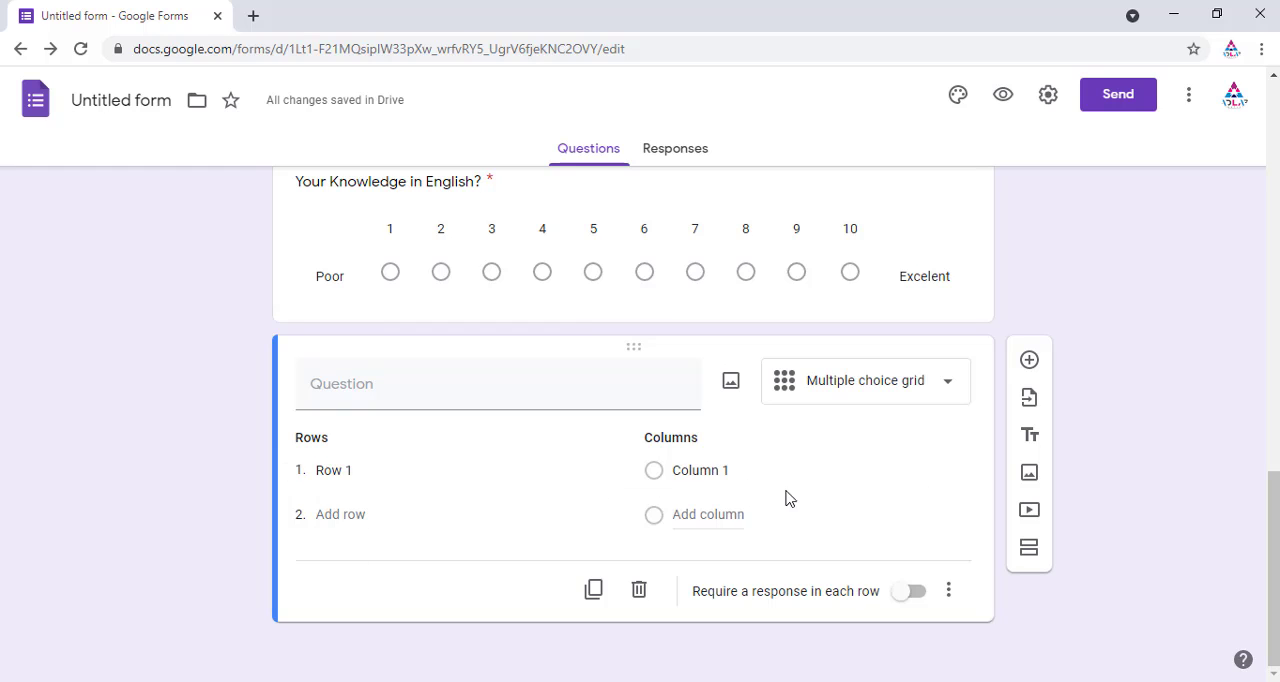
click(376, 469)
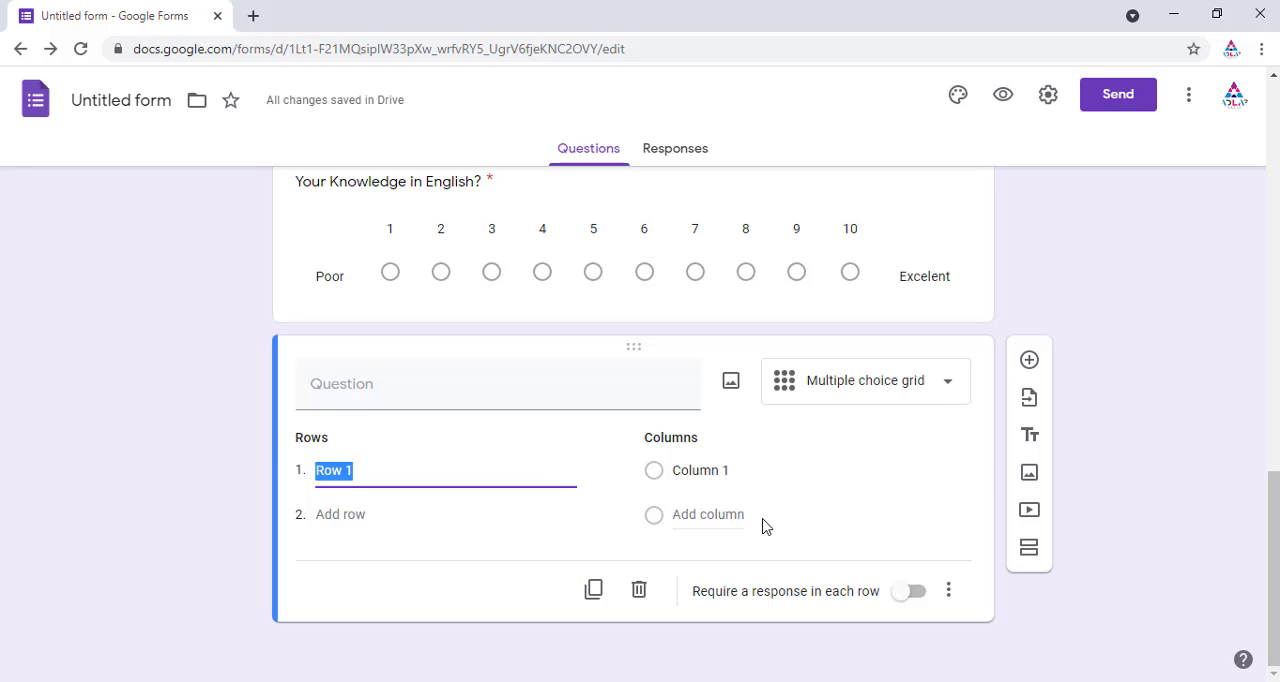
click(950, 388)
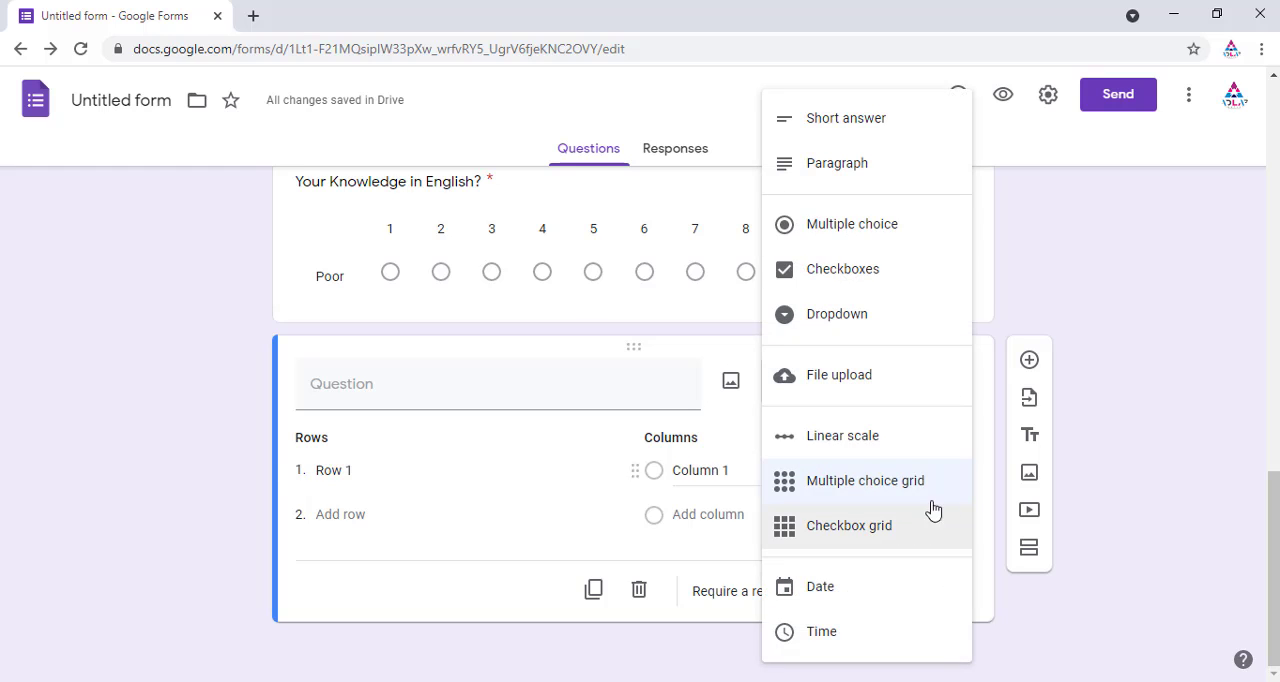
click(490, 538)
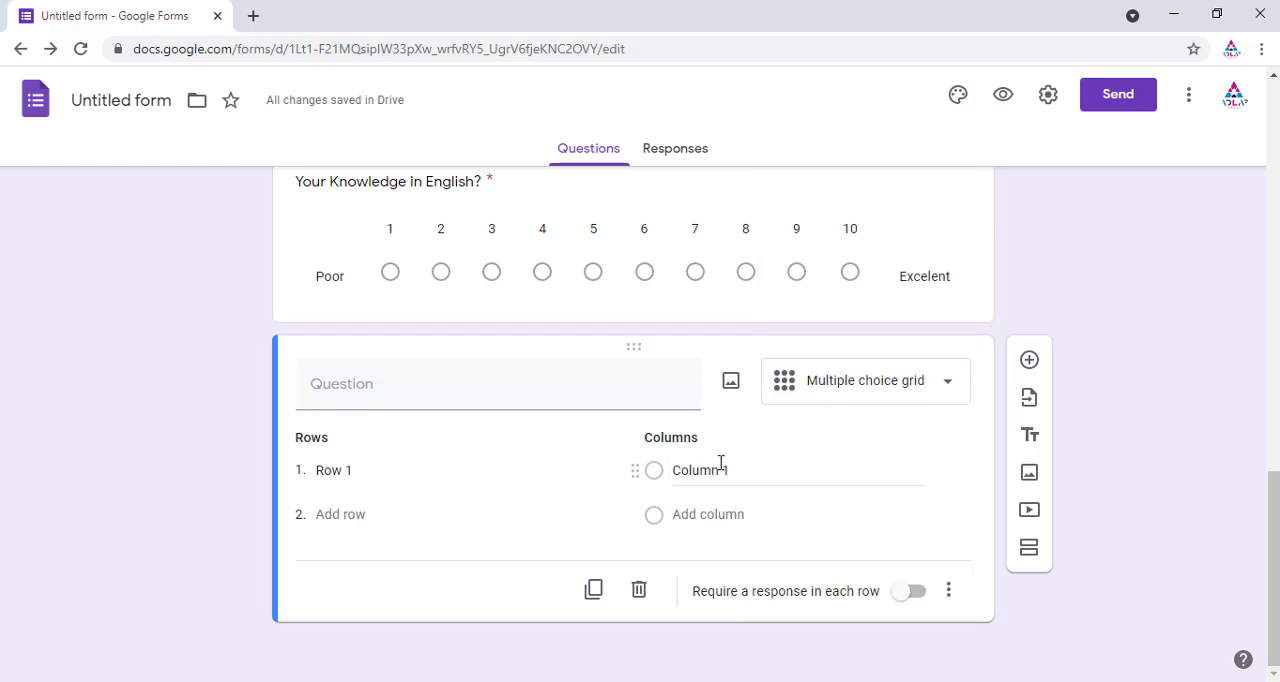
click(949, 390)
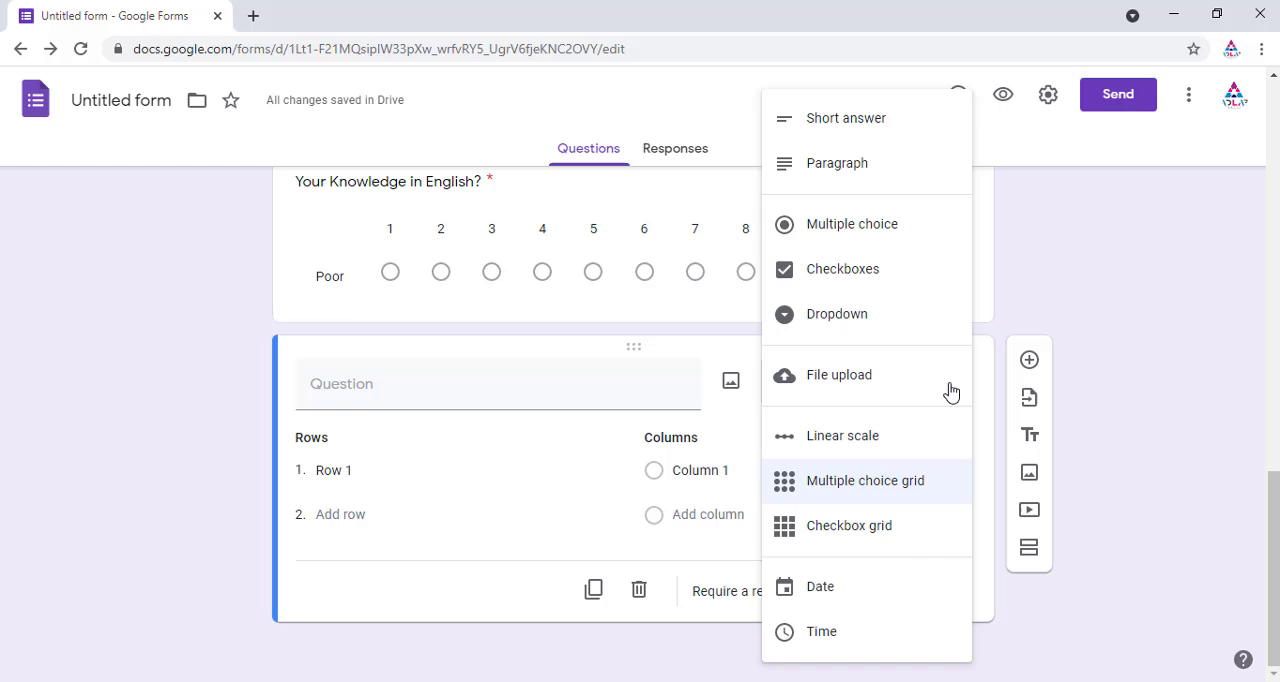
click(876, 538)
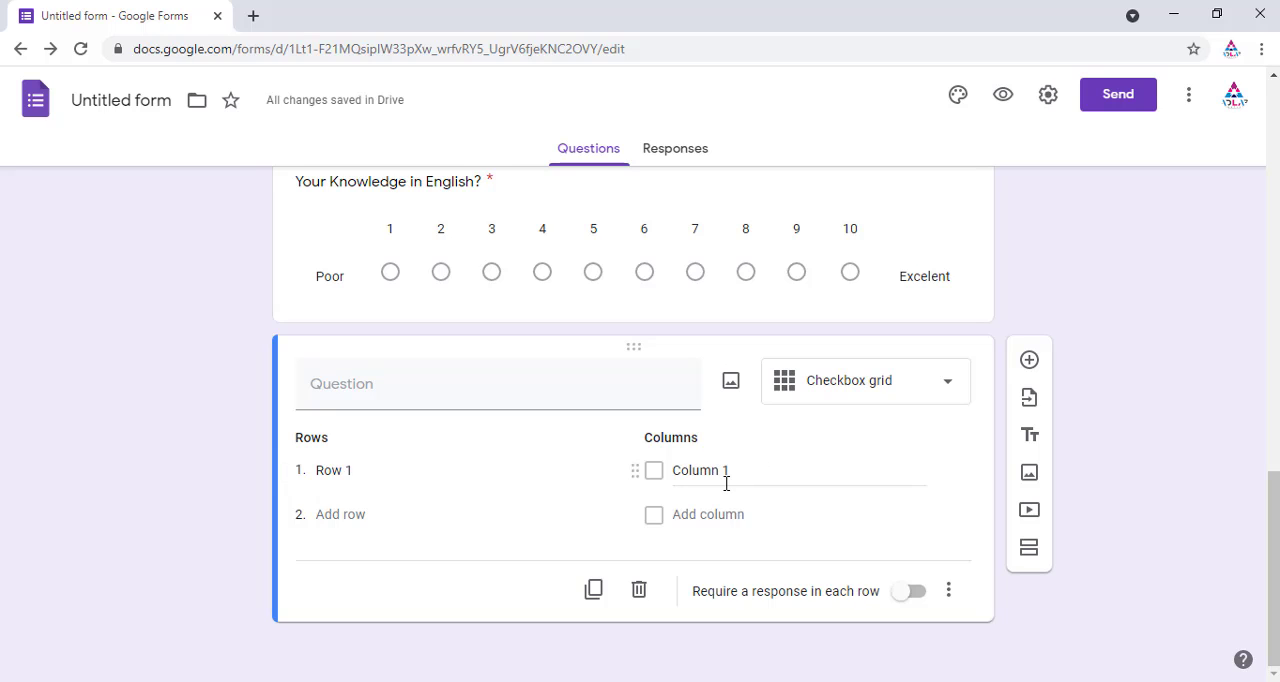
Step: Change the new question's type to Date, title it DOB?, and make it required
click(948, 386)
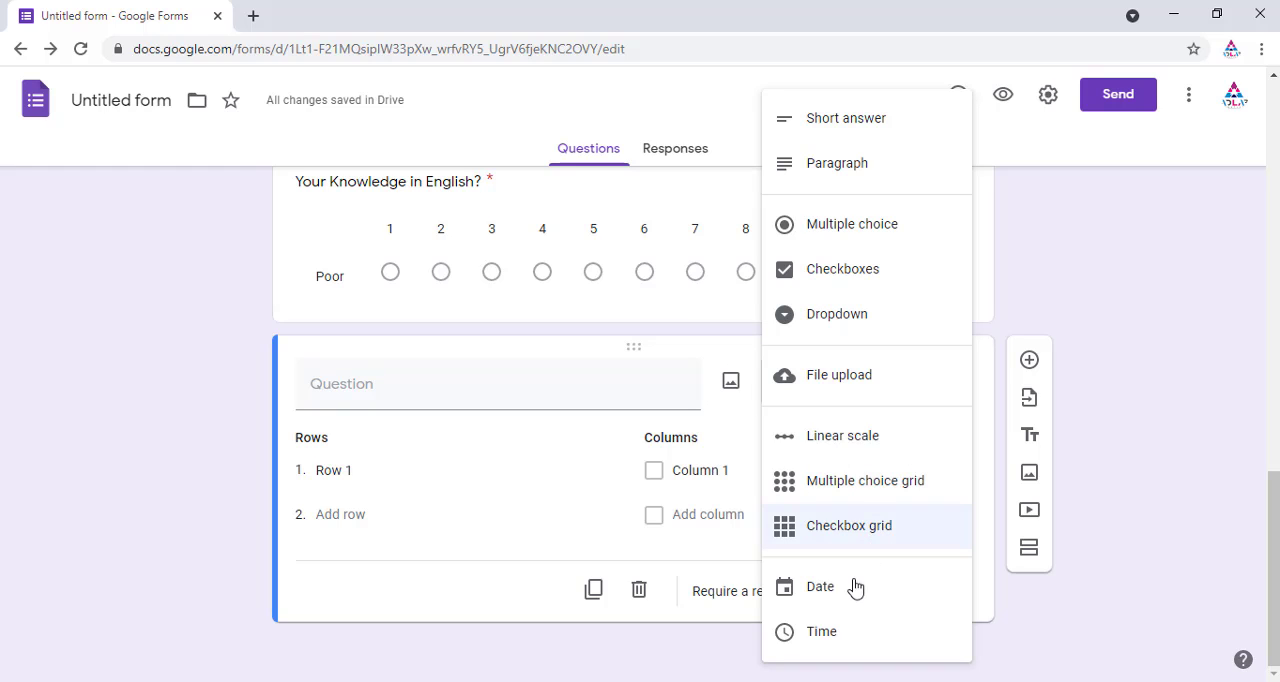
click(824, 590)
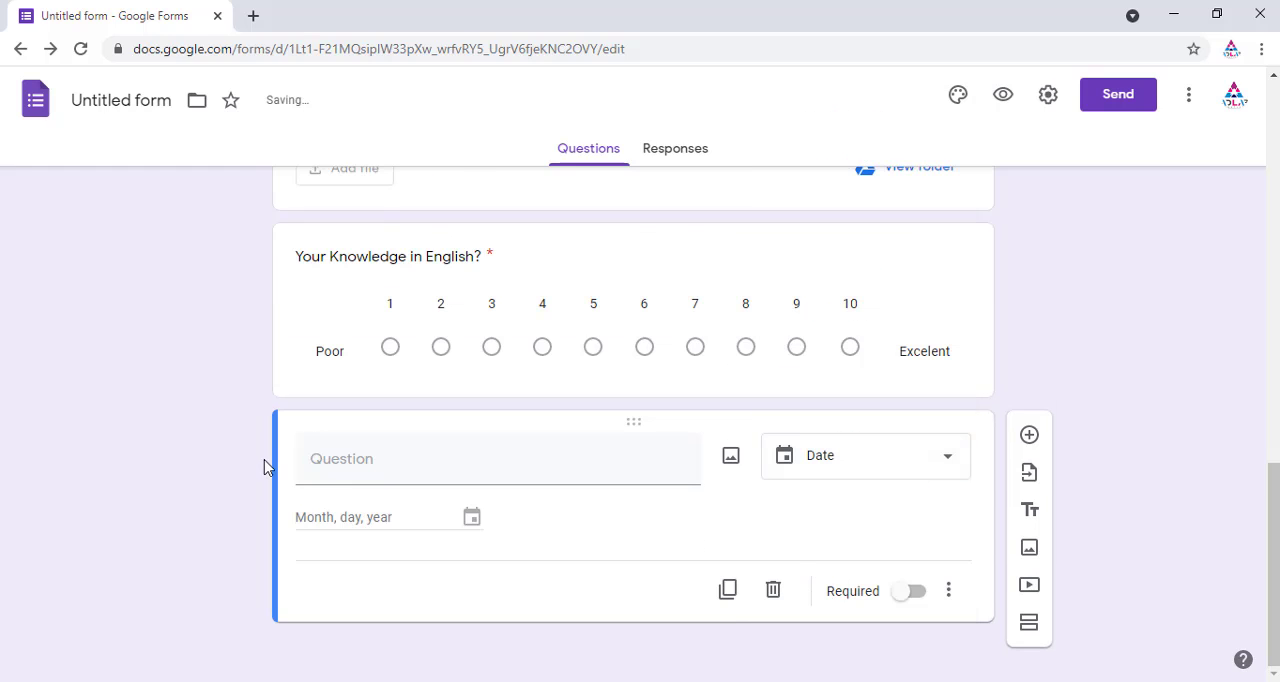
click(345, 464)
text(D)
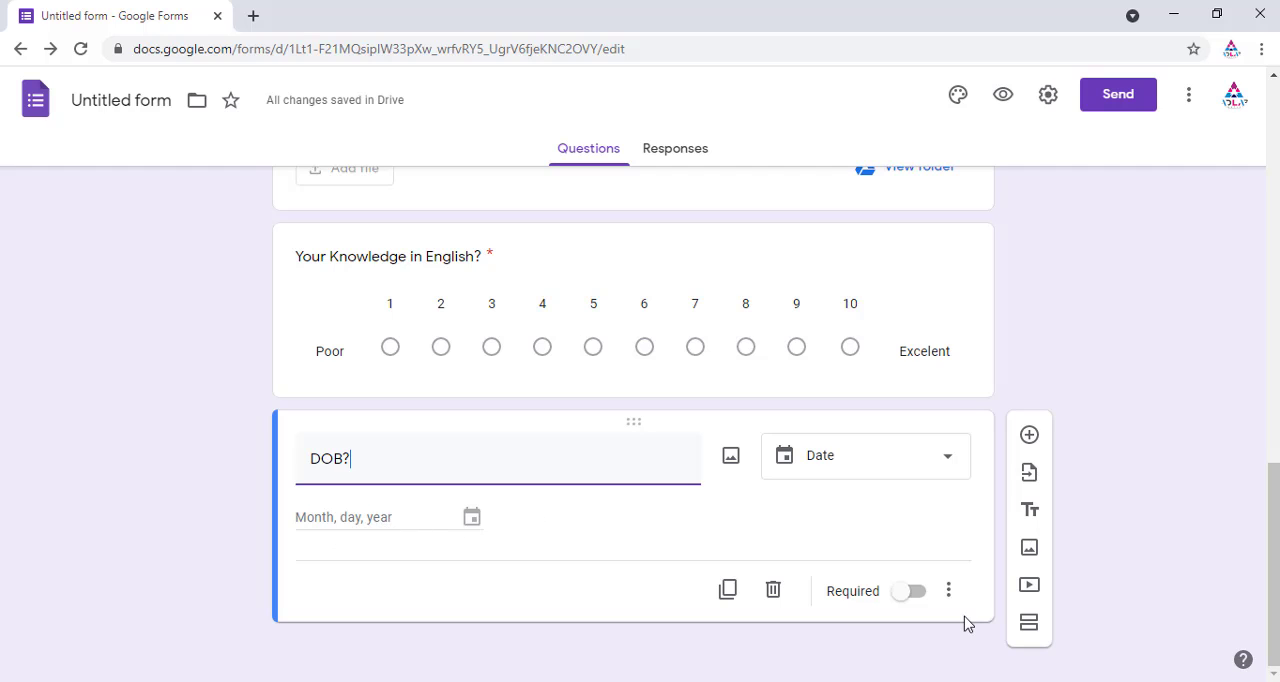
click(913, 596)
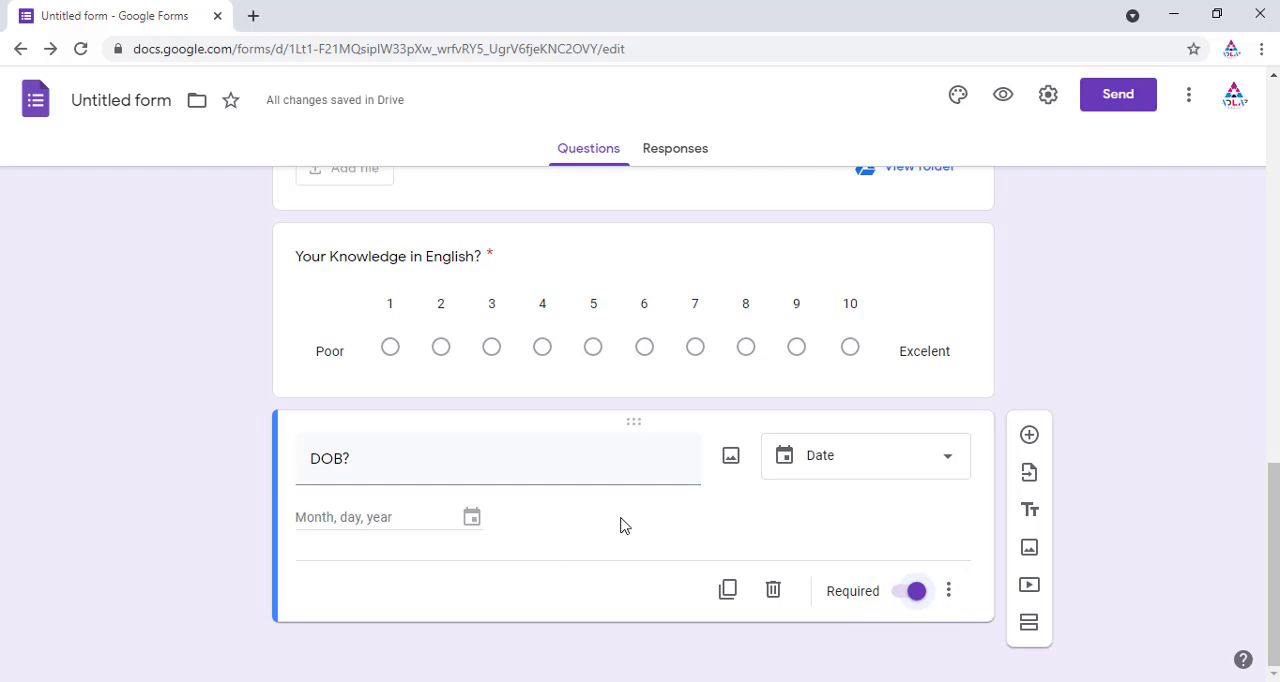
click(1030, 437)
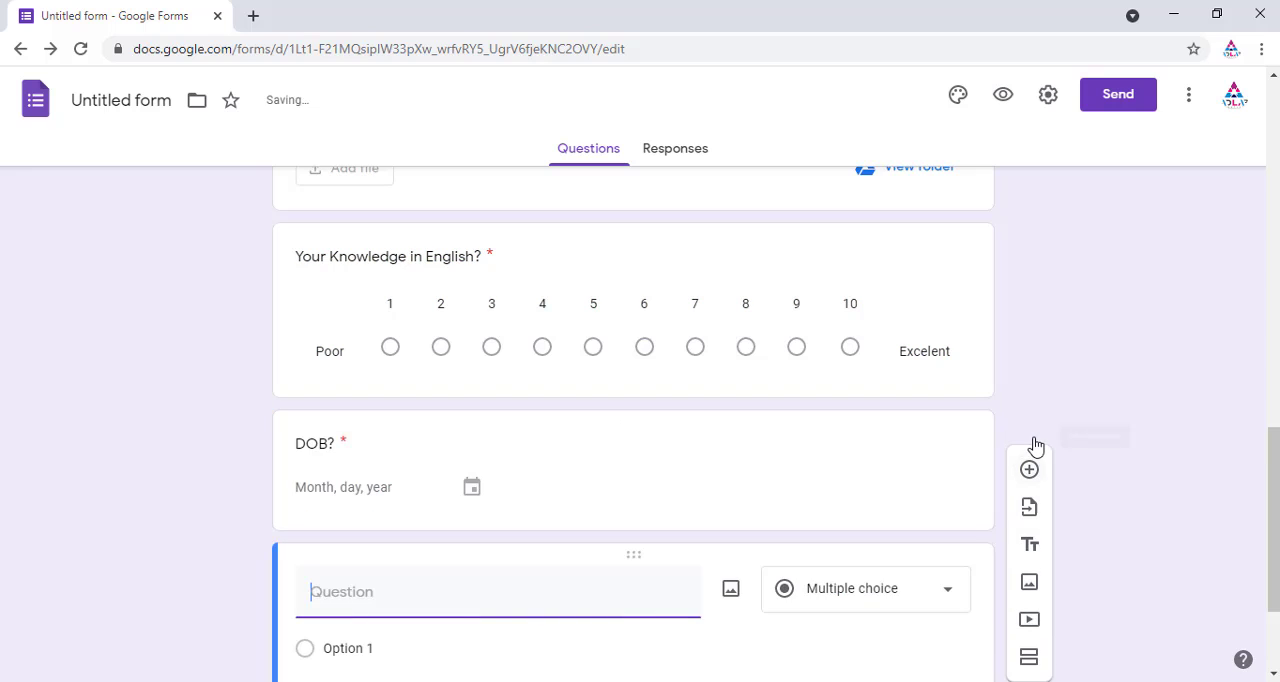
click(917, 422)
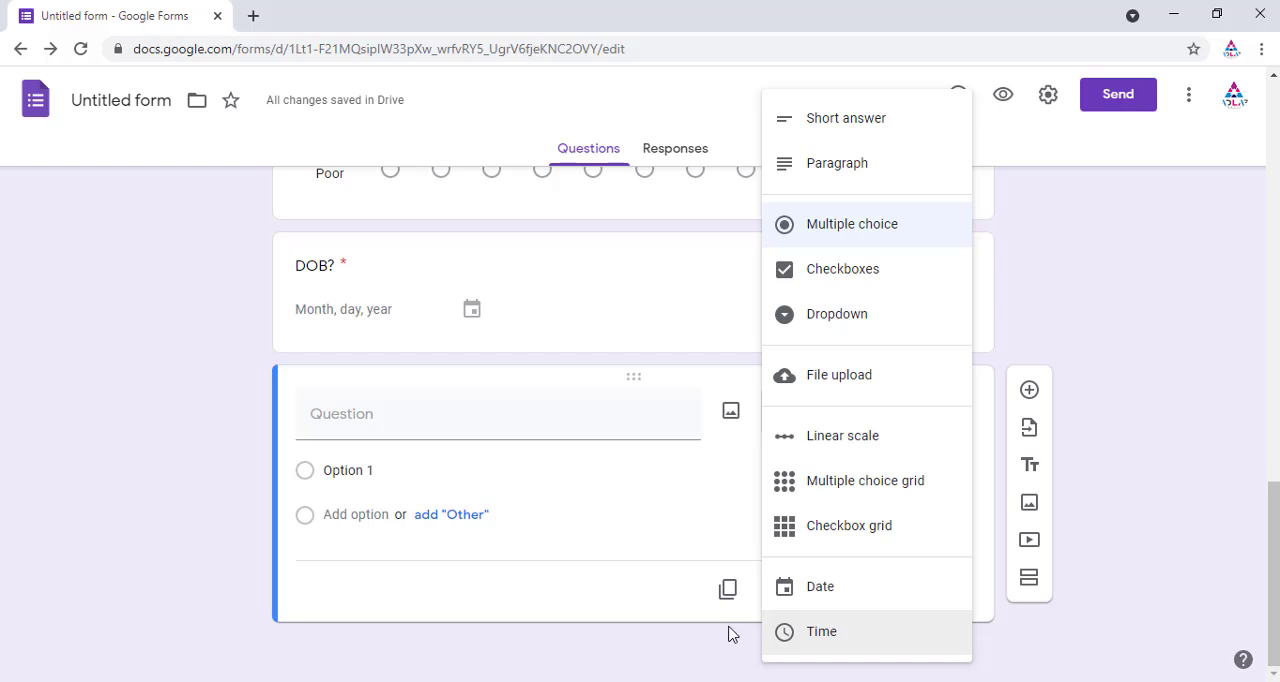
click(583, 549)
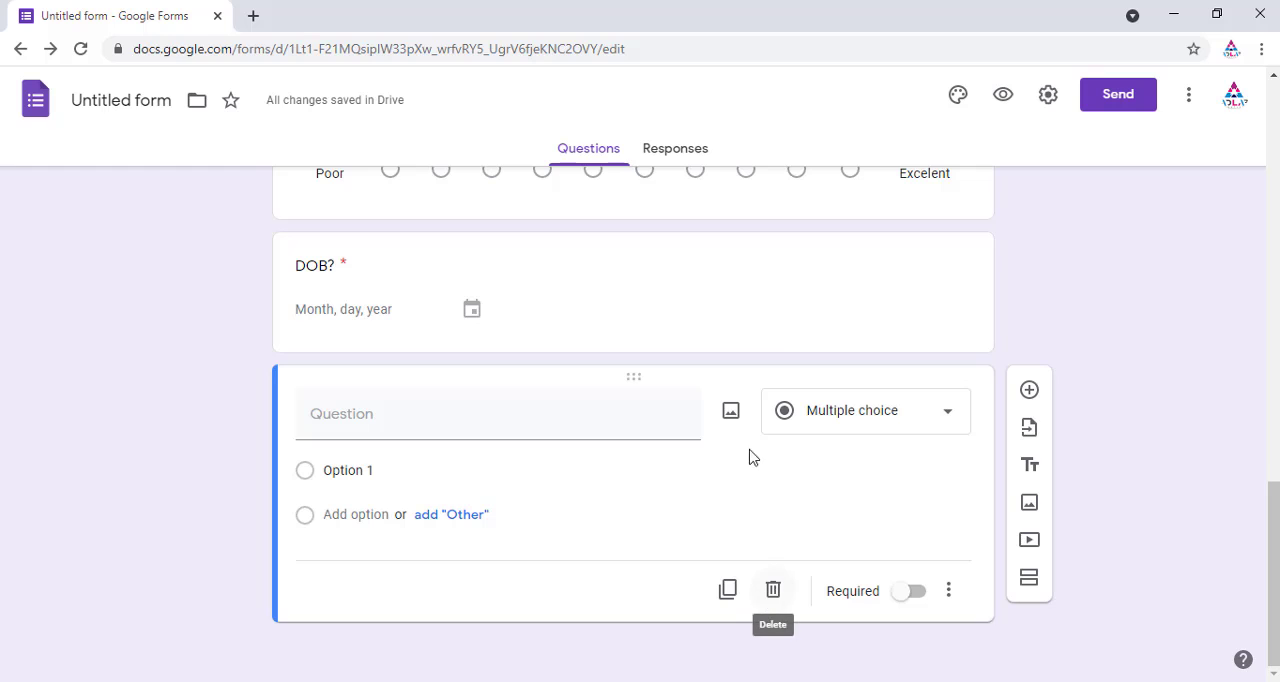
click(773, 591)
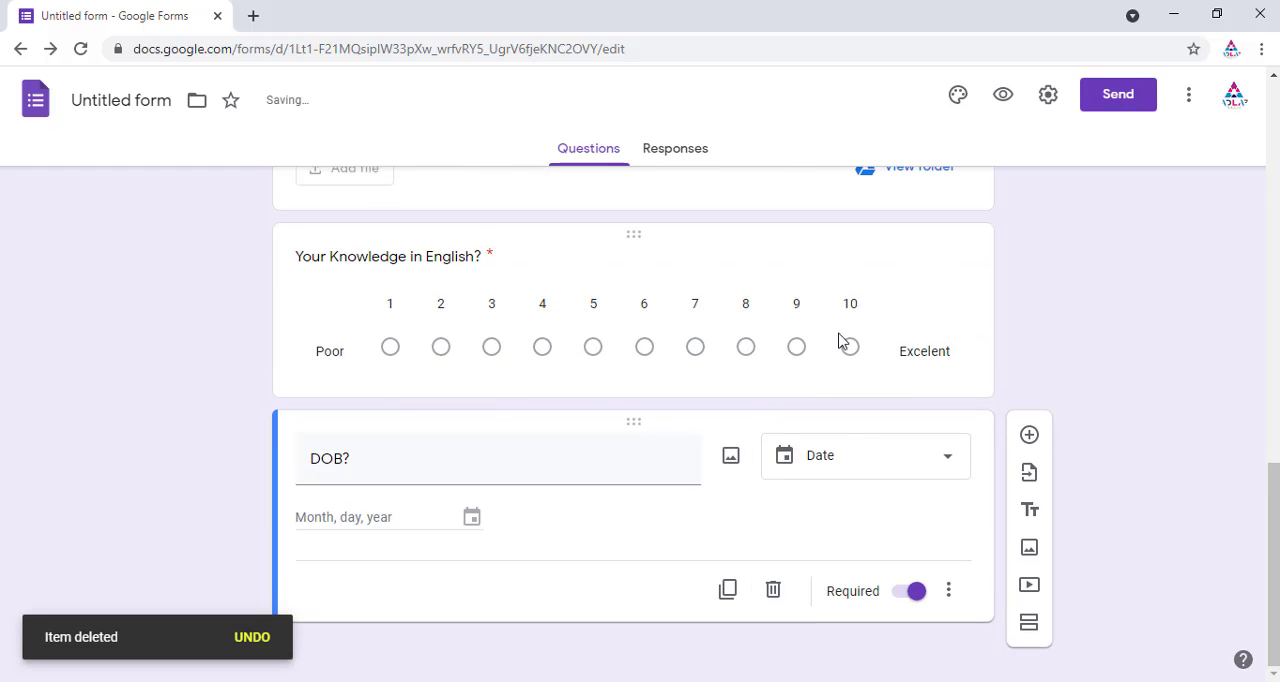
Step: Review the form and browse the forms offered for importing questions, then close the import dialog
scroll(760, 412, up, 15)
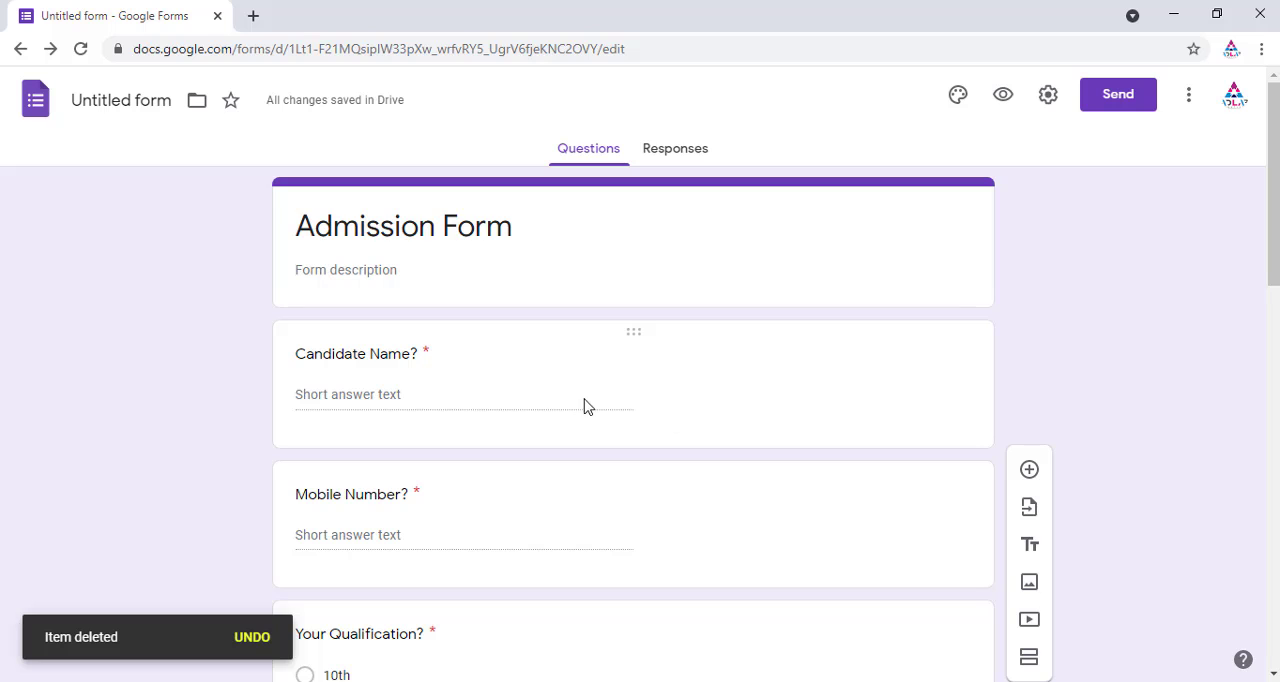
scroll(586, 405, down, 5)
scroll(668, 401, down, 8)
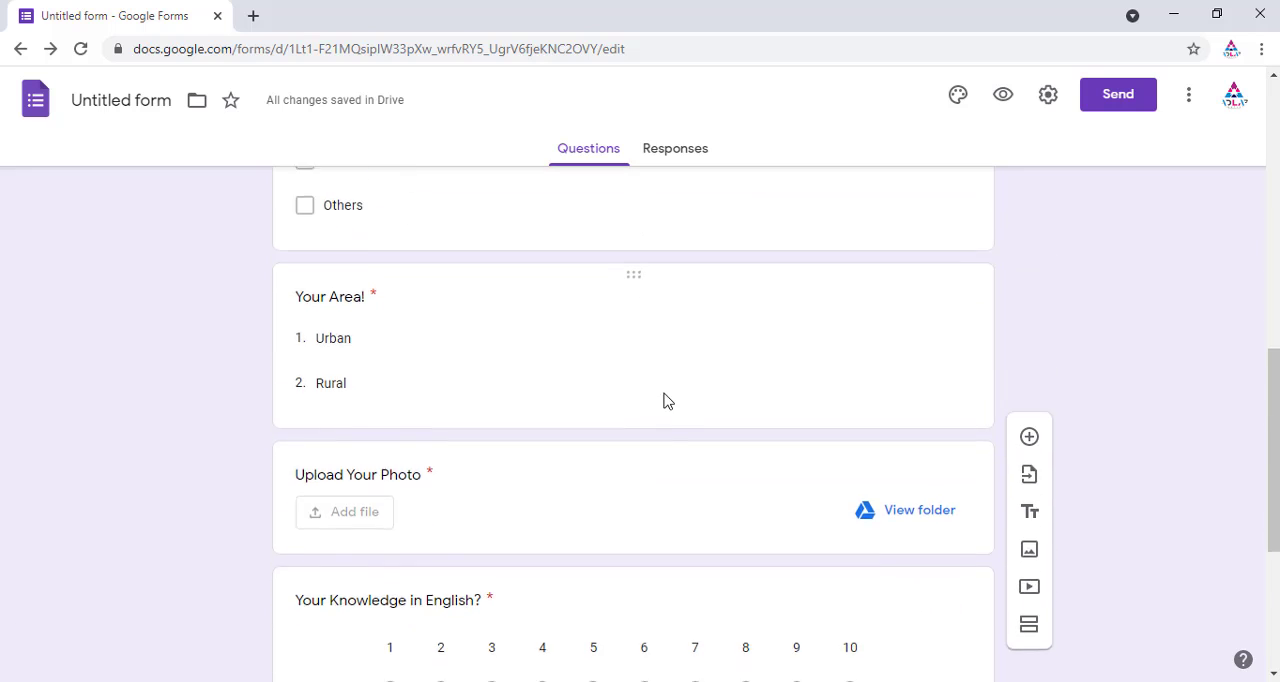
scroll(668, 401, down, 1)
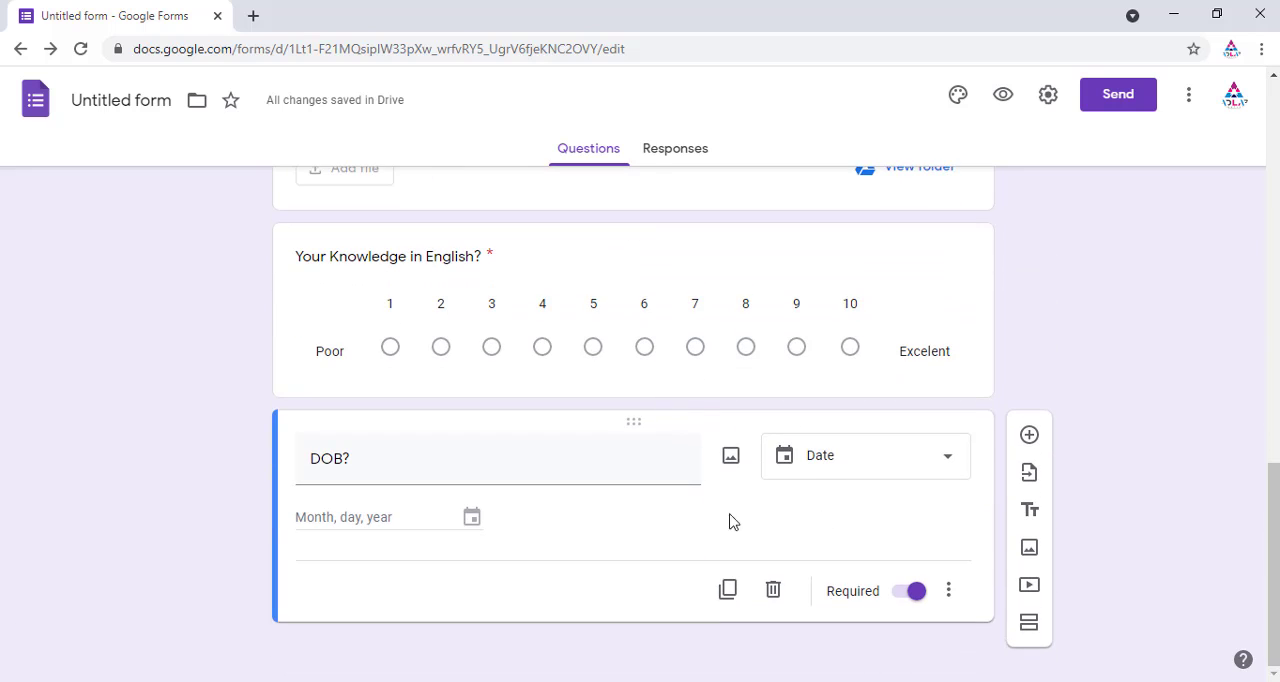
click(1034, 482)
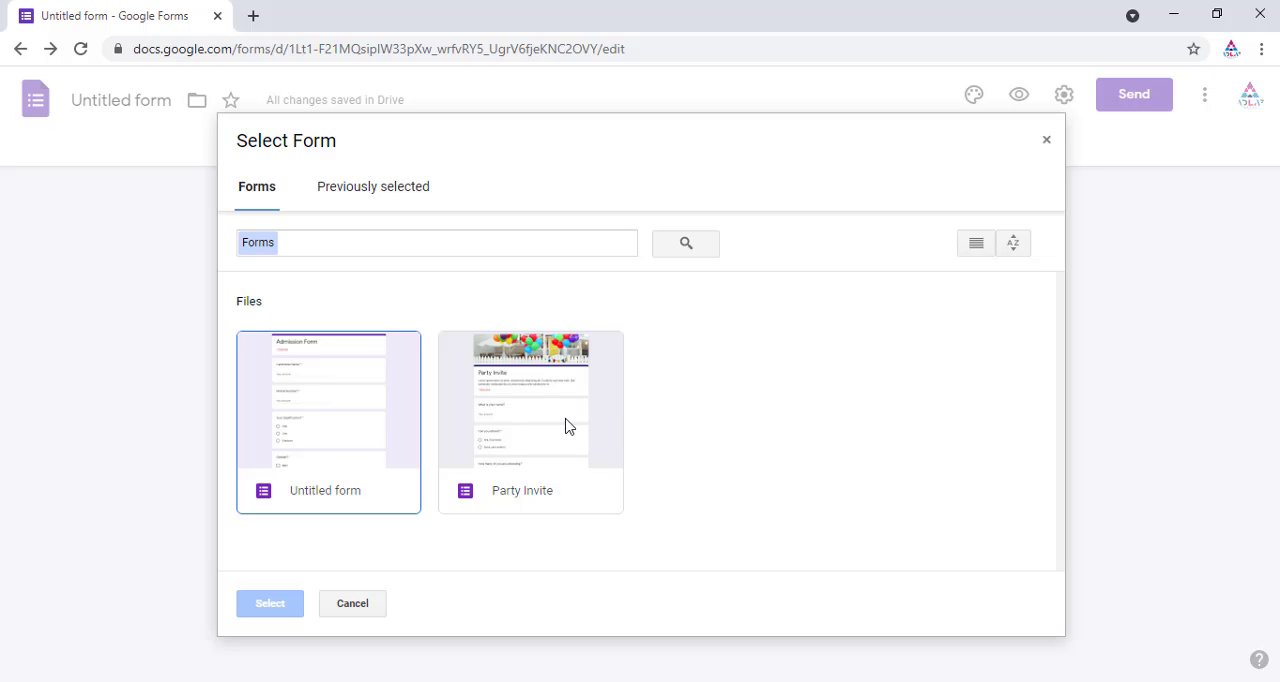
click(412, 188)
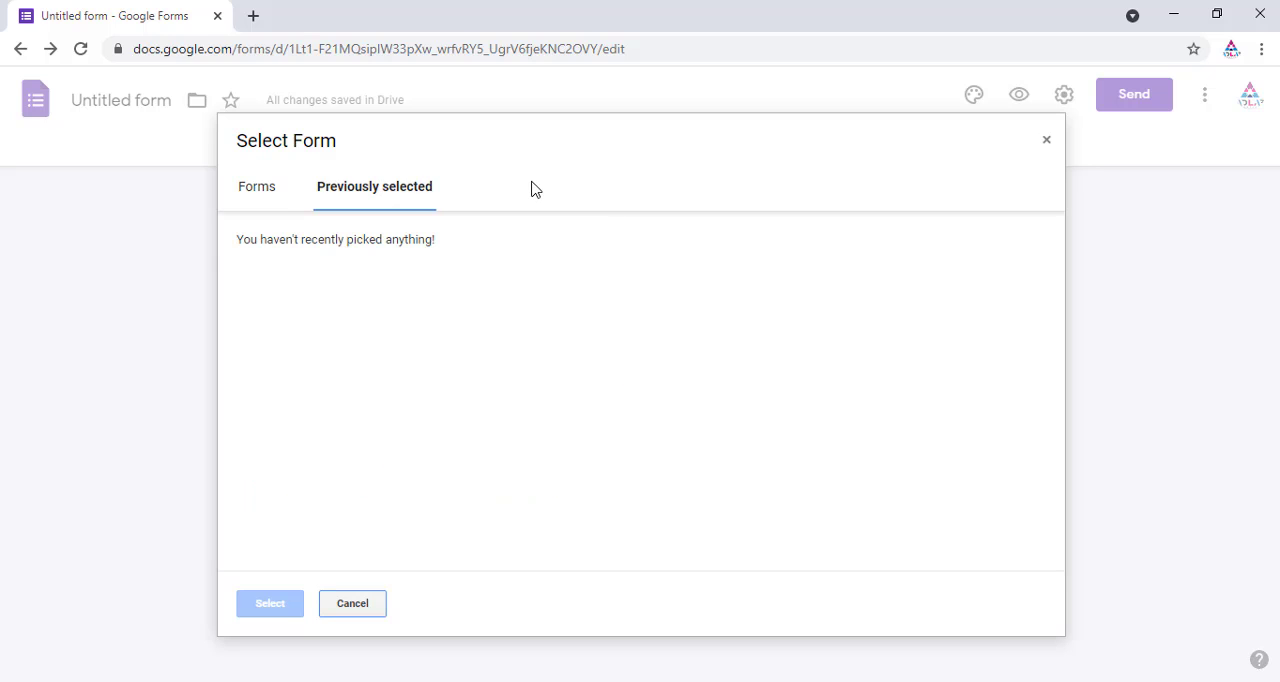
click(264, 186)
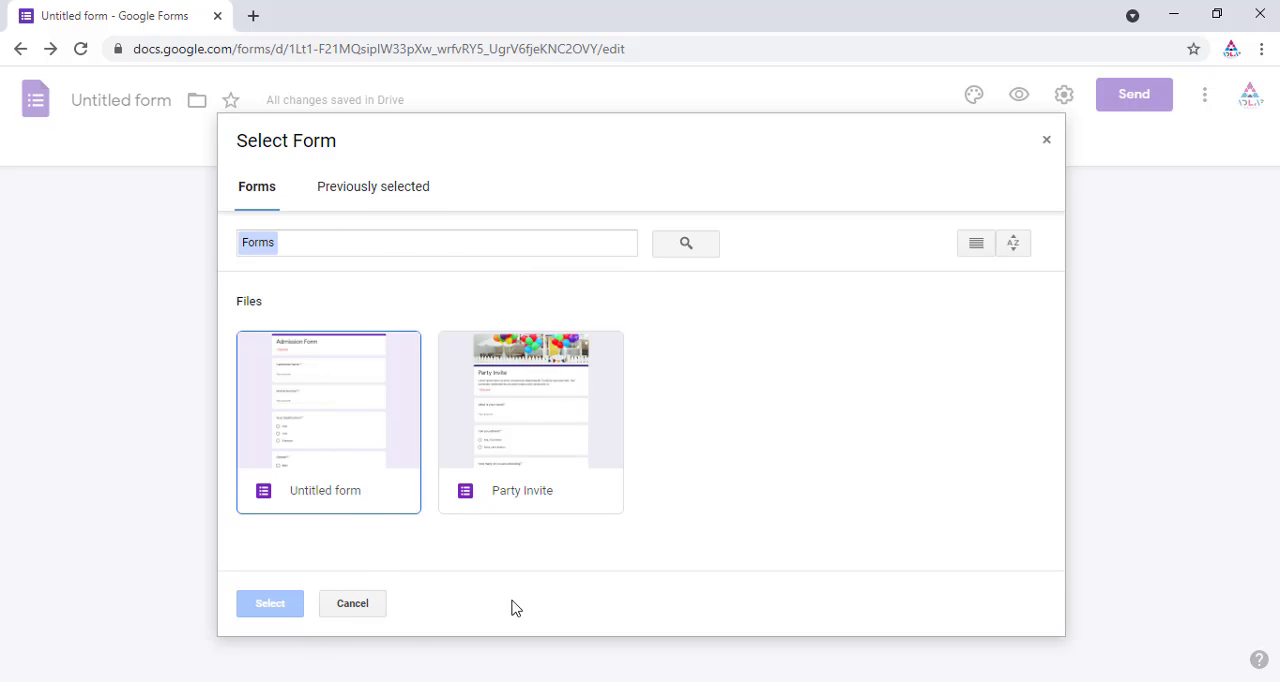
click(1046, 142)
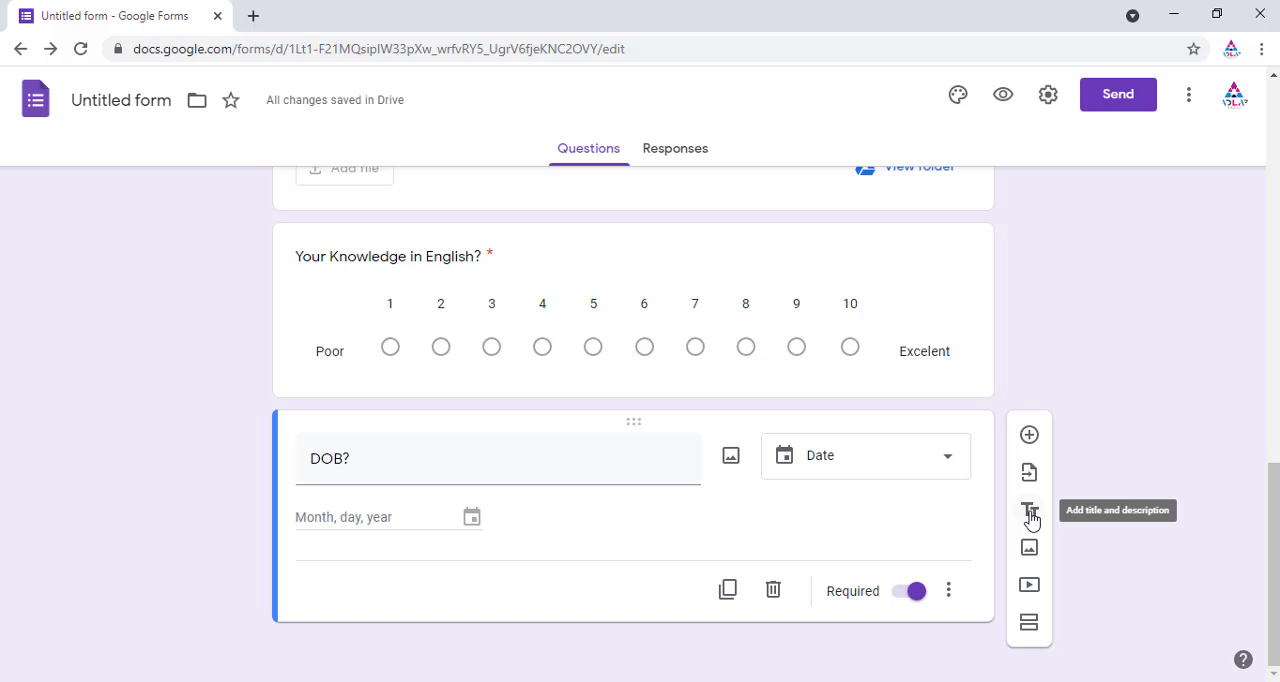
scroll(494, 391, up, 20)
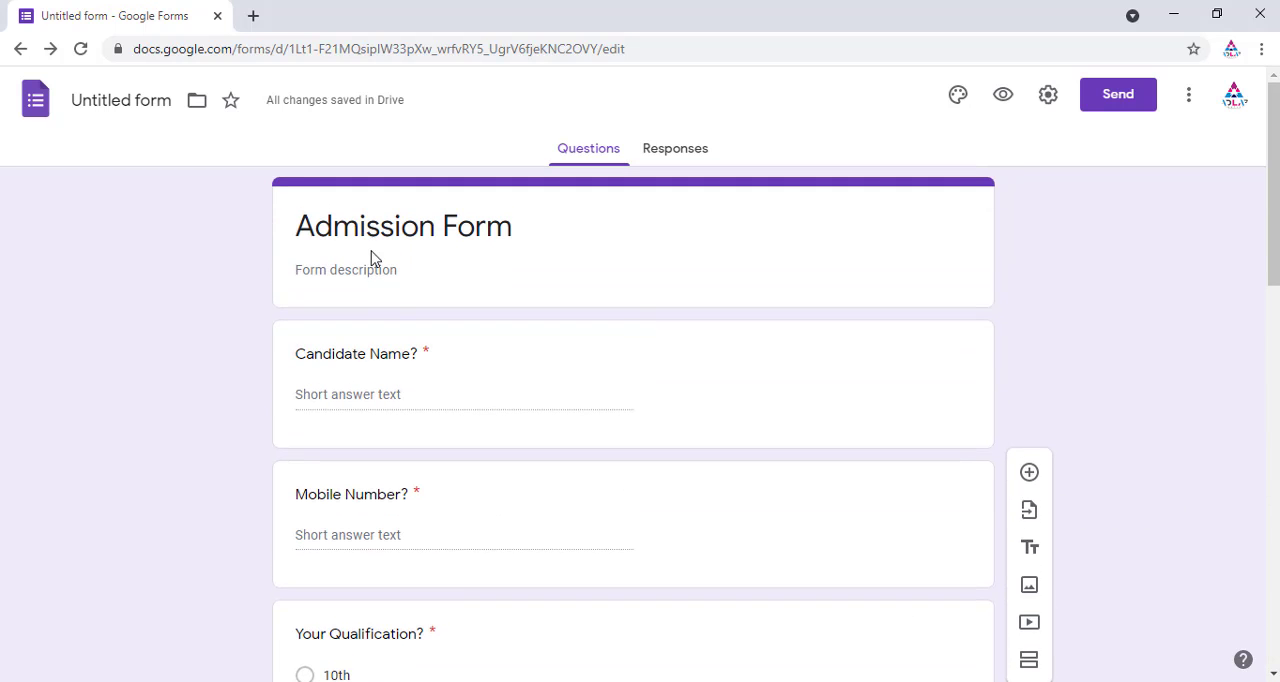
scroll(540, 262, down, 15)
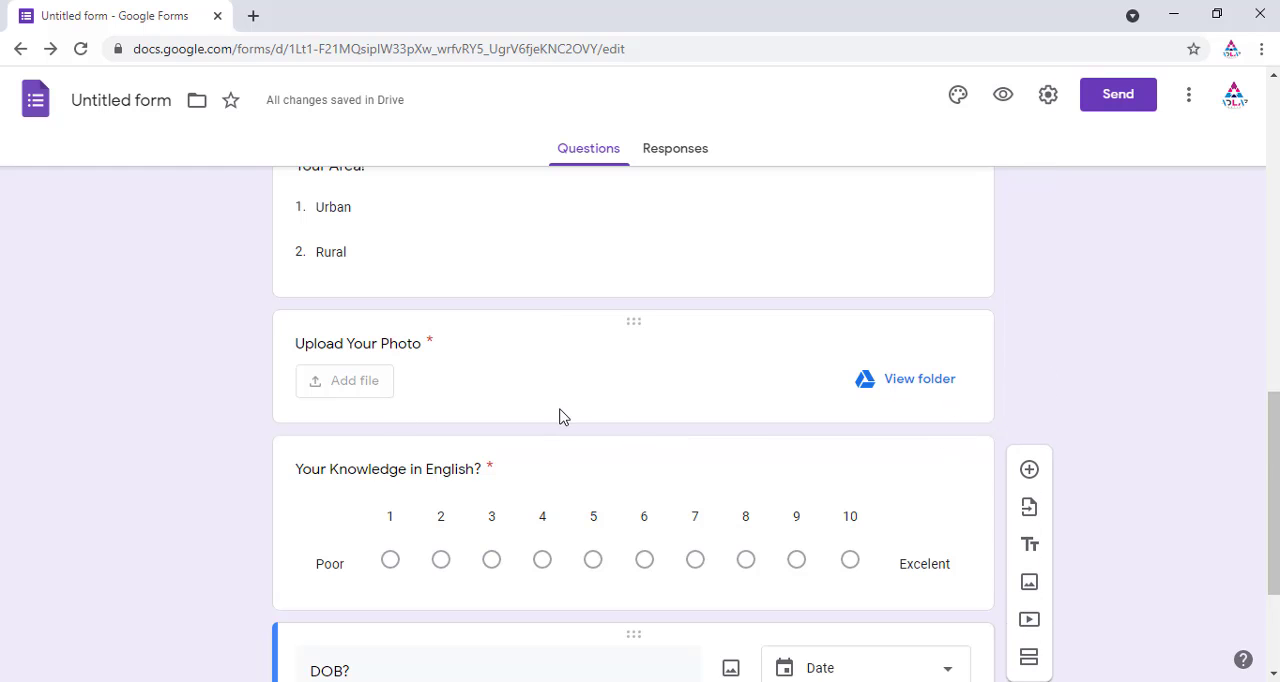
scroll(565, 418, down, 2)
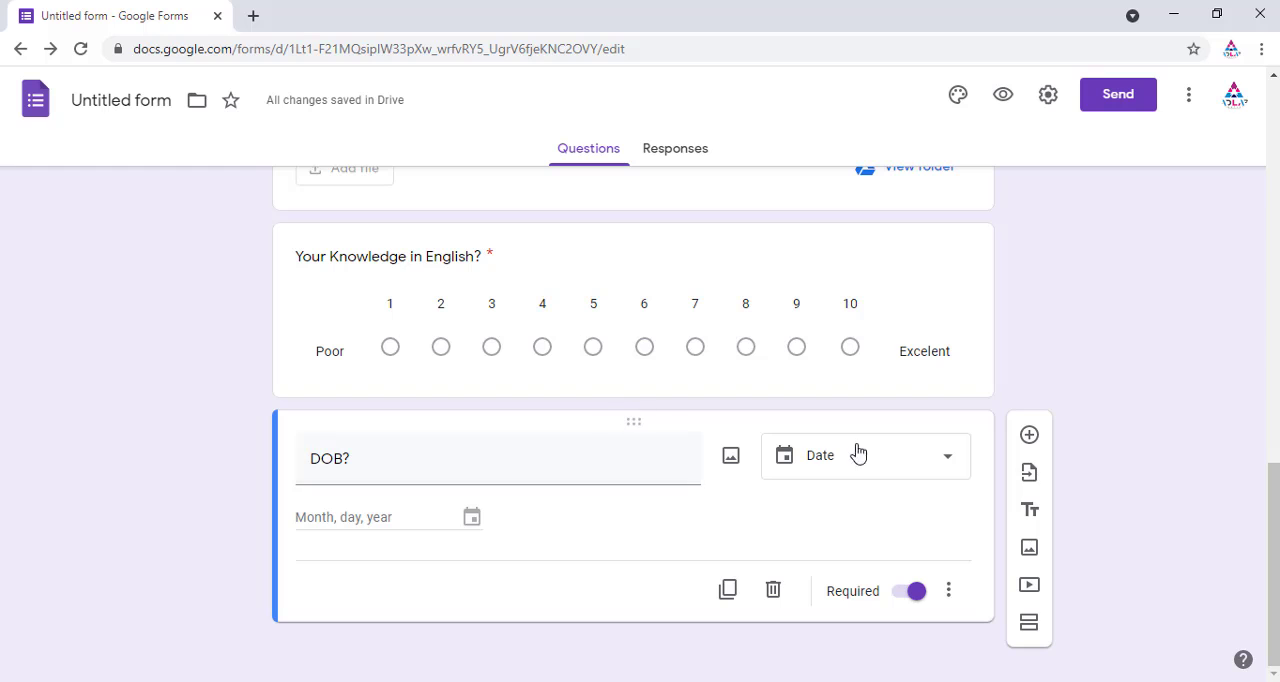
click(925, 311)
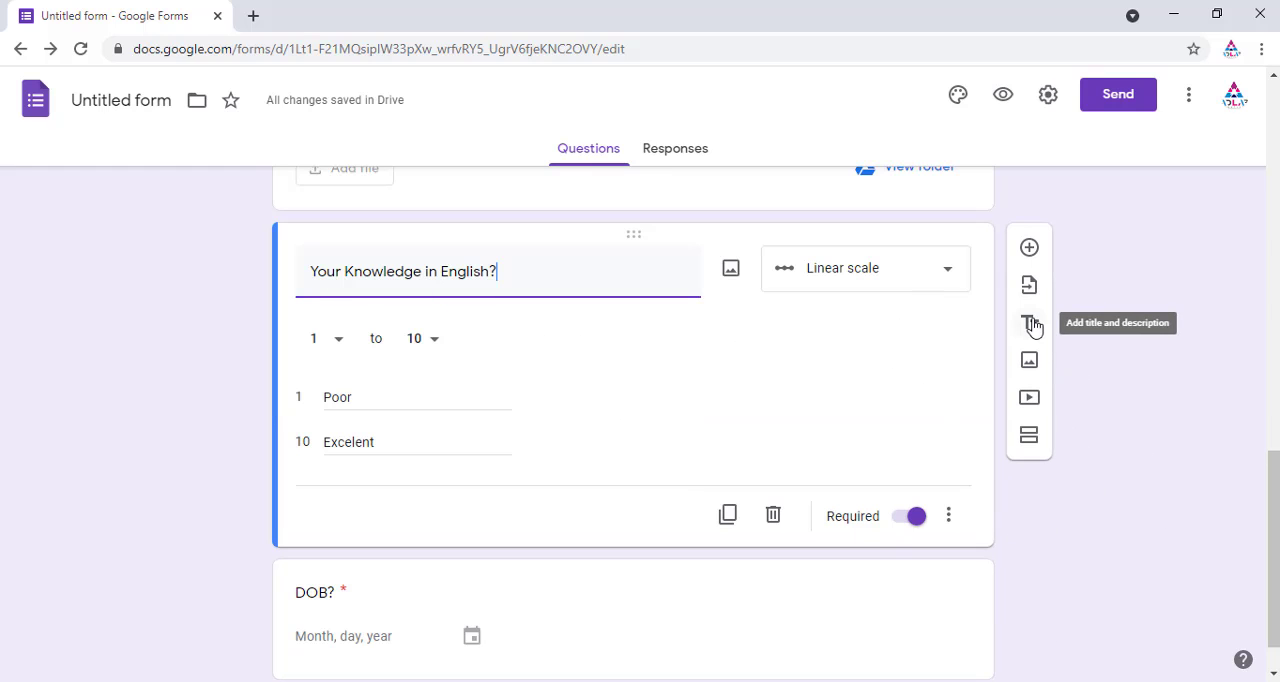
click(1031, 324)
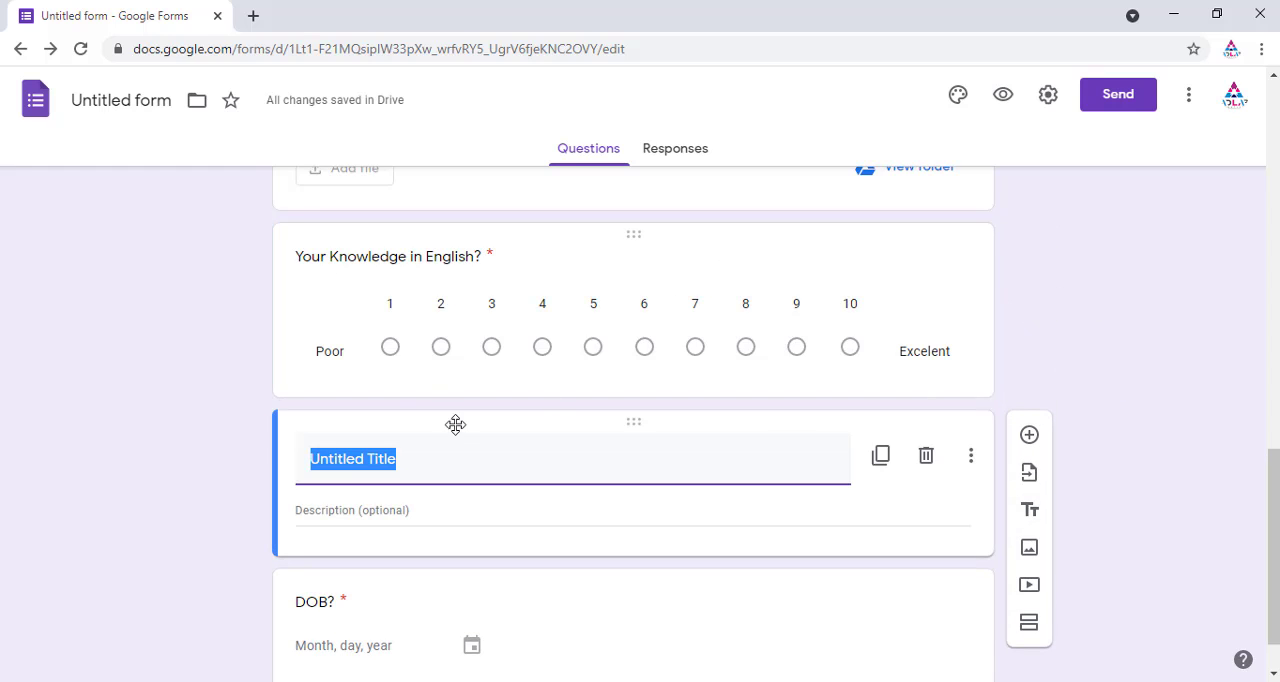
scroll(449, 451, down, 1)
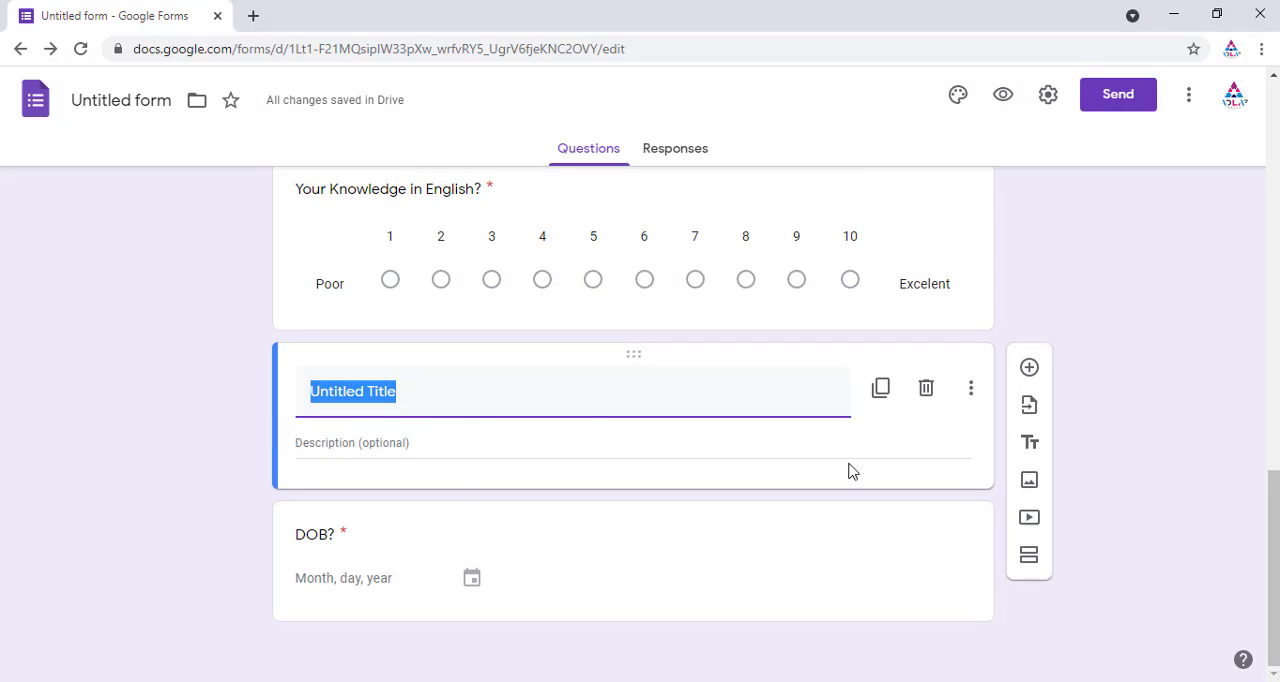
click(927, 391)
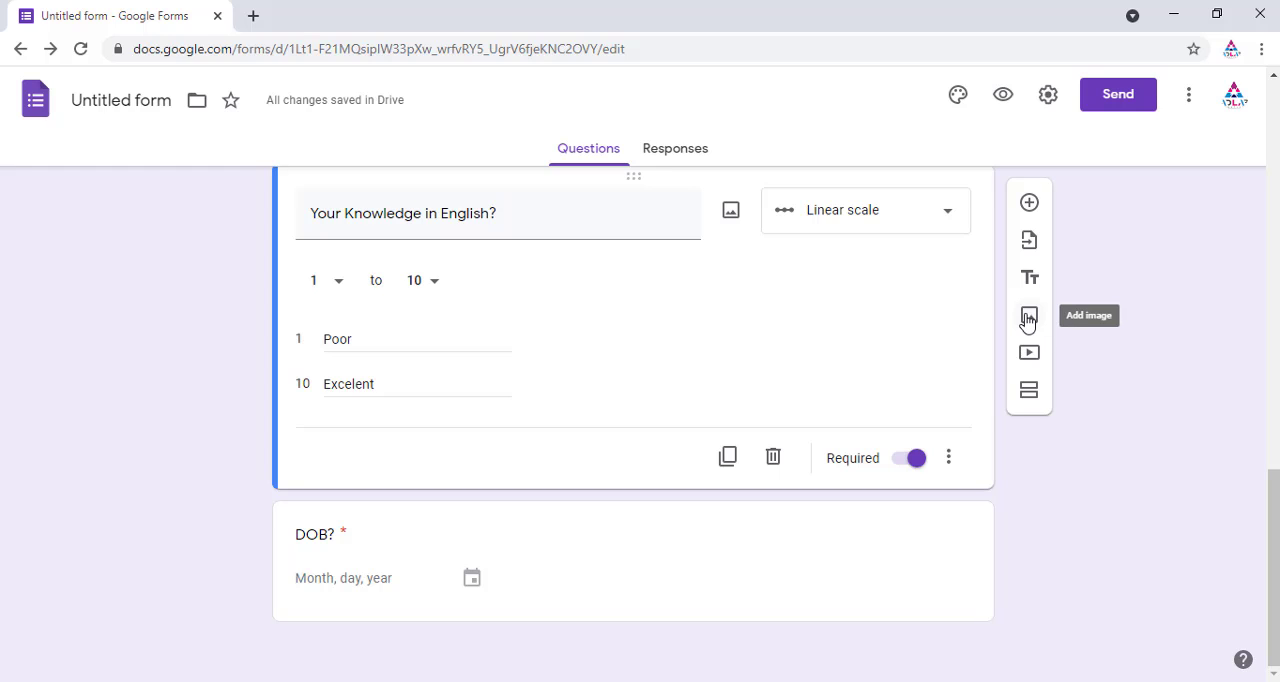
Step: Open the Insert image dialog for the DOB? question, view its upload and image search options, and close it
click(600, 588)
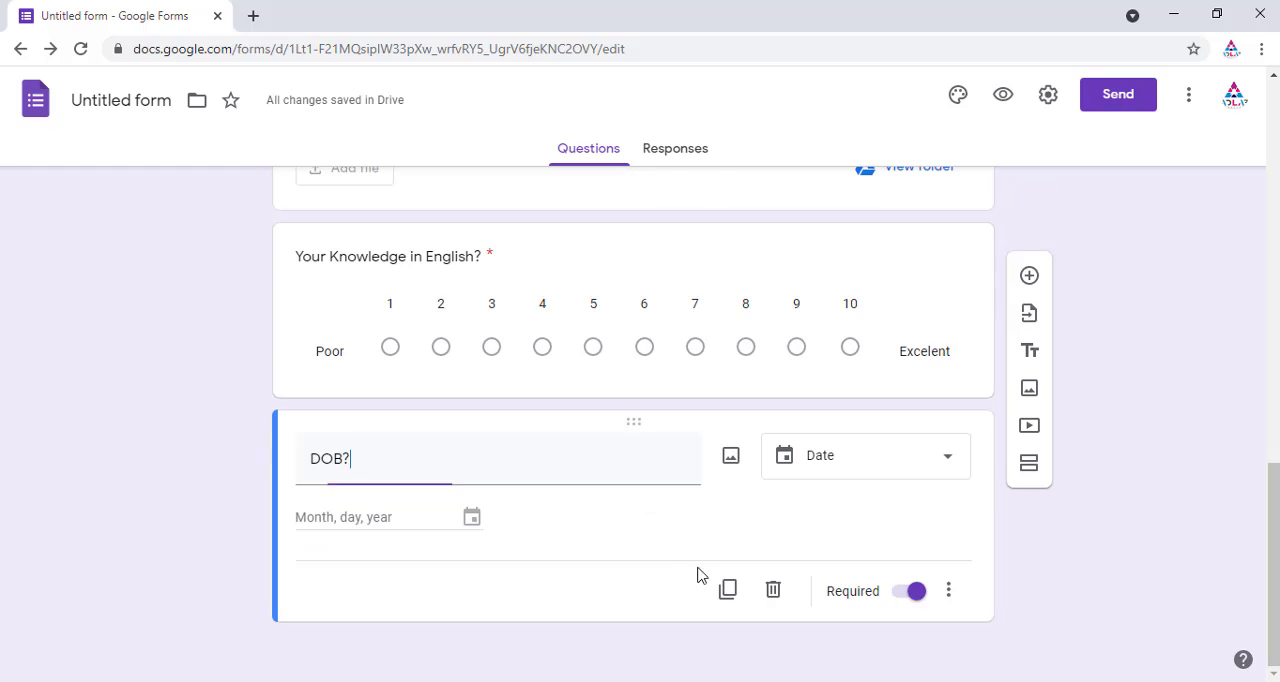
click(1029, 547)
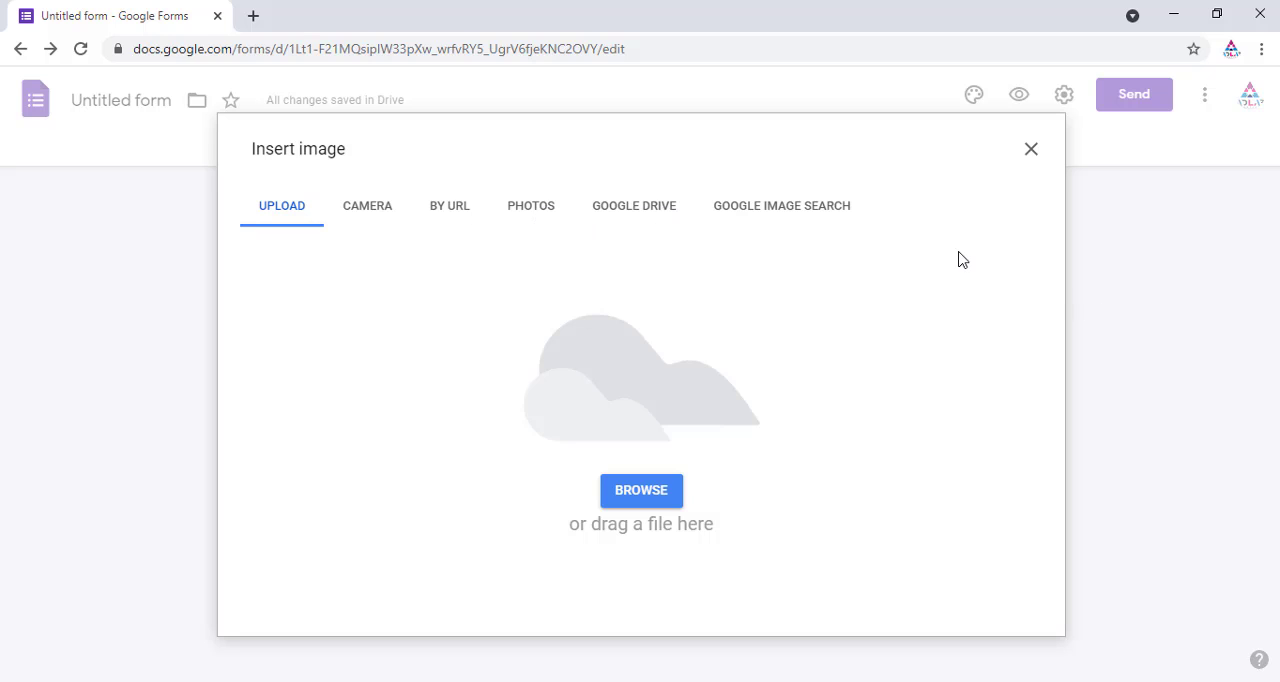
click(786, 208)
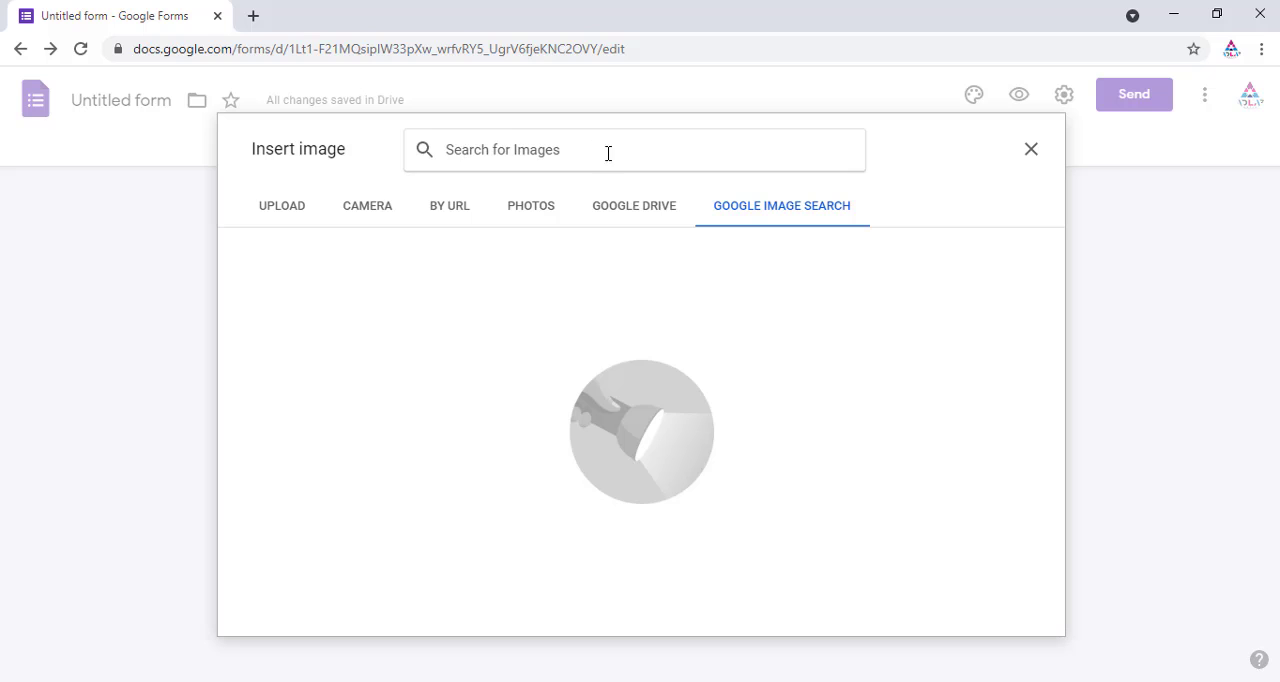
click(303, 218)
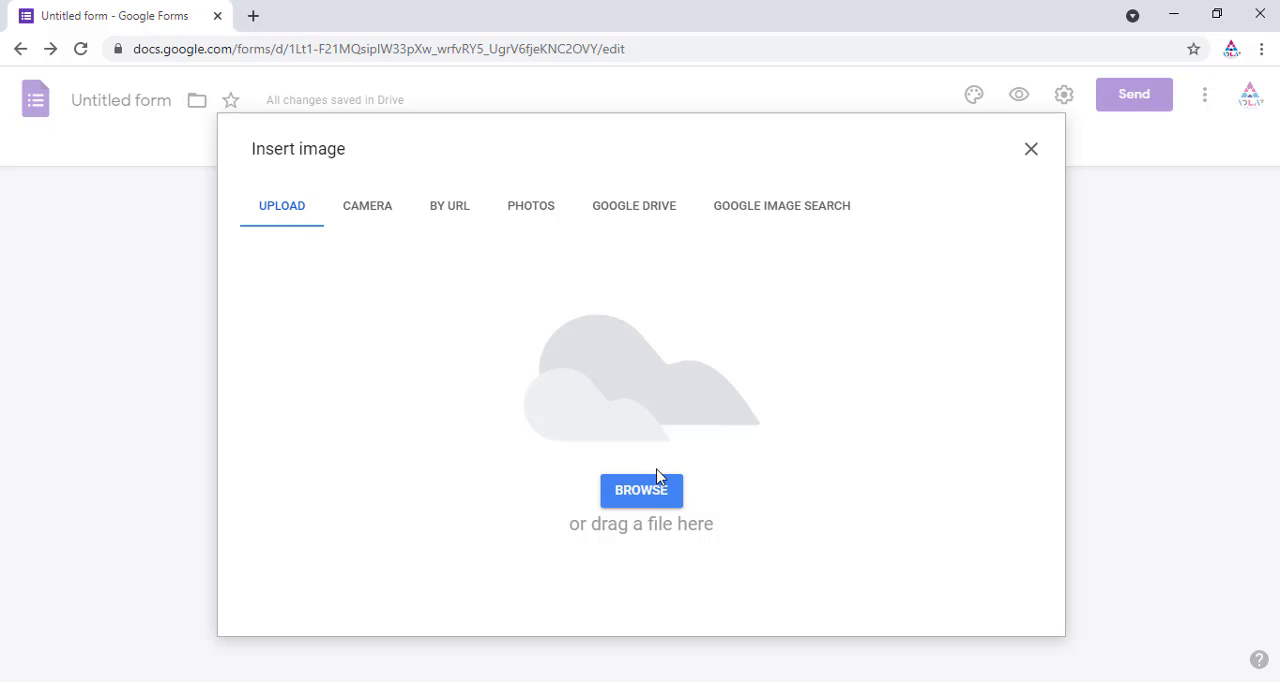
click(1031, 150)
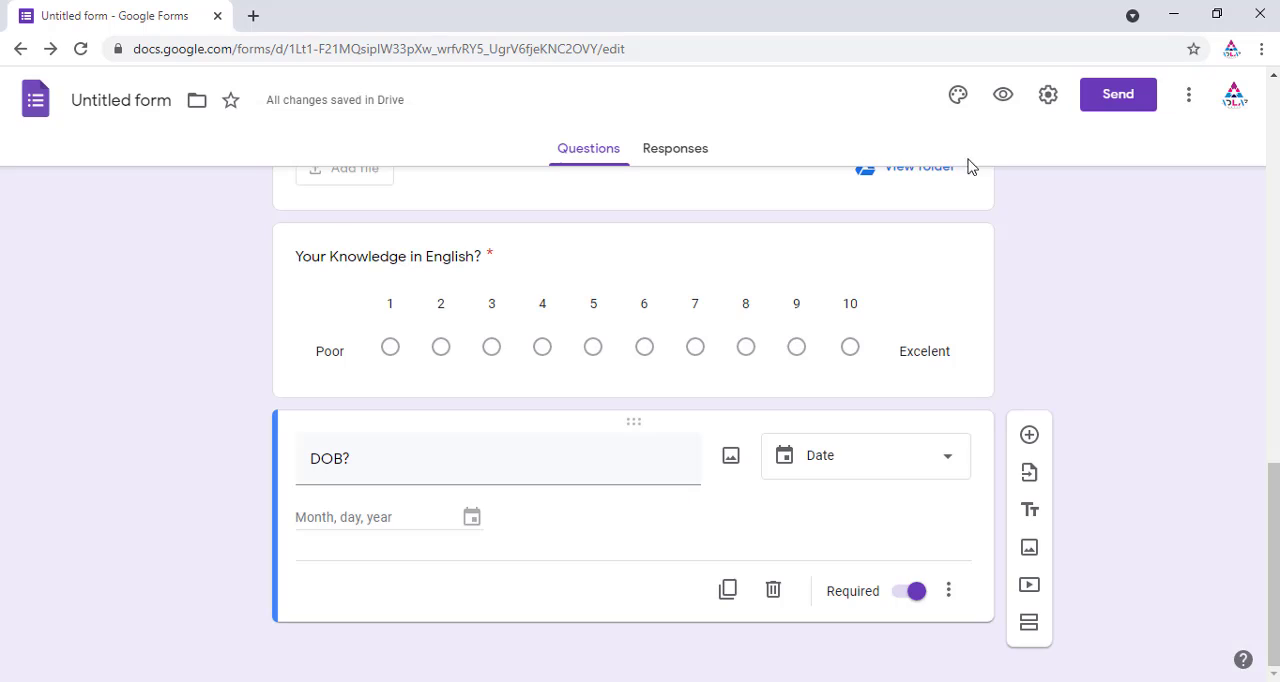
Step: Open the Select Video dialog, view its video search and URL options, and close it
click(1029, 586)
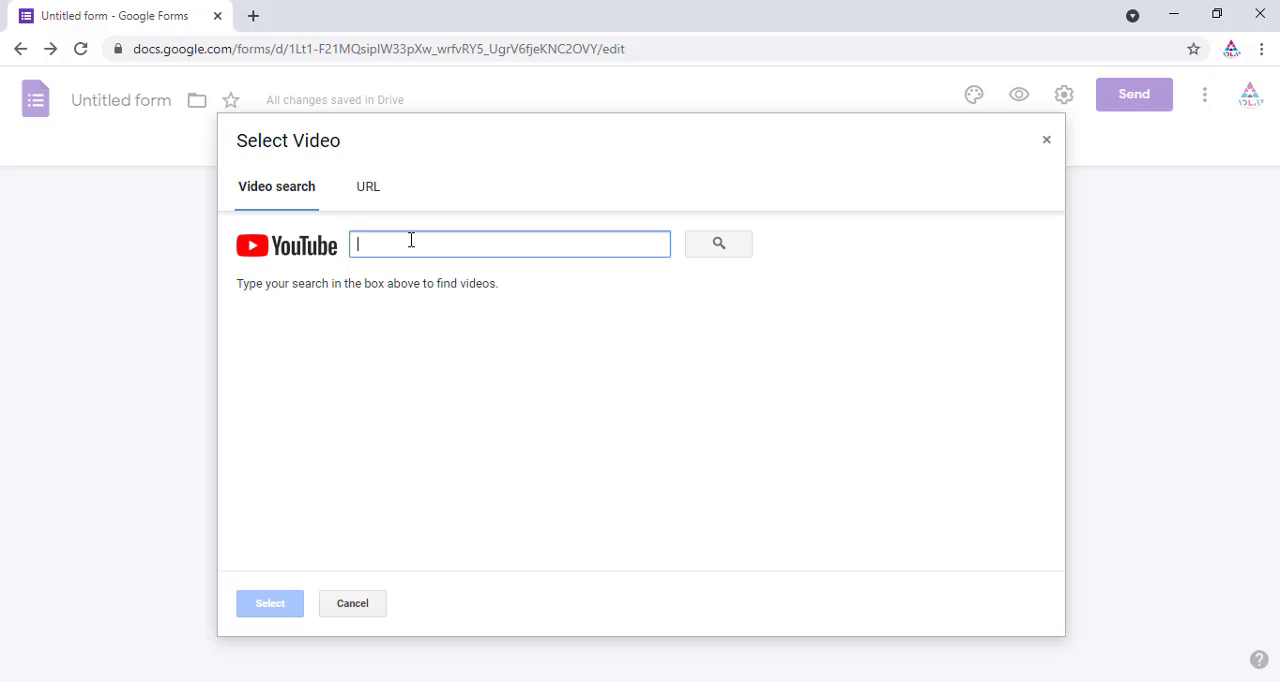
click(369, 189)
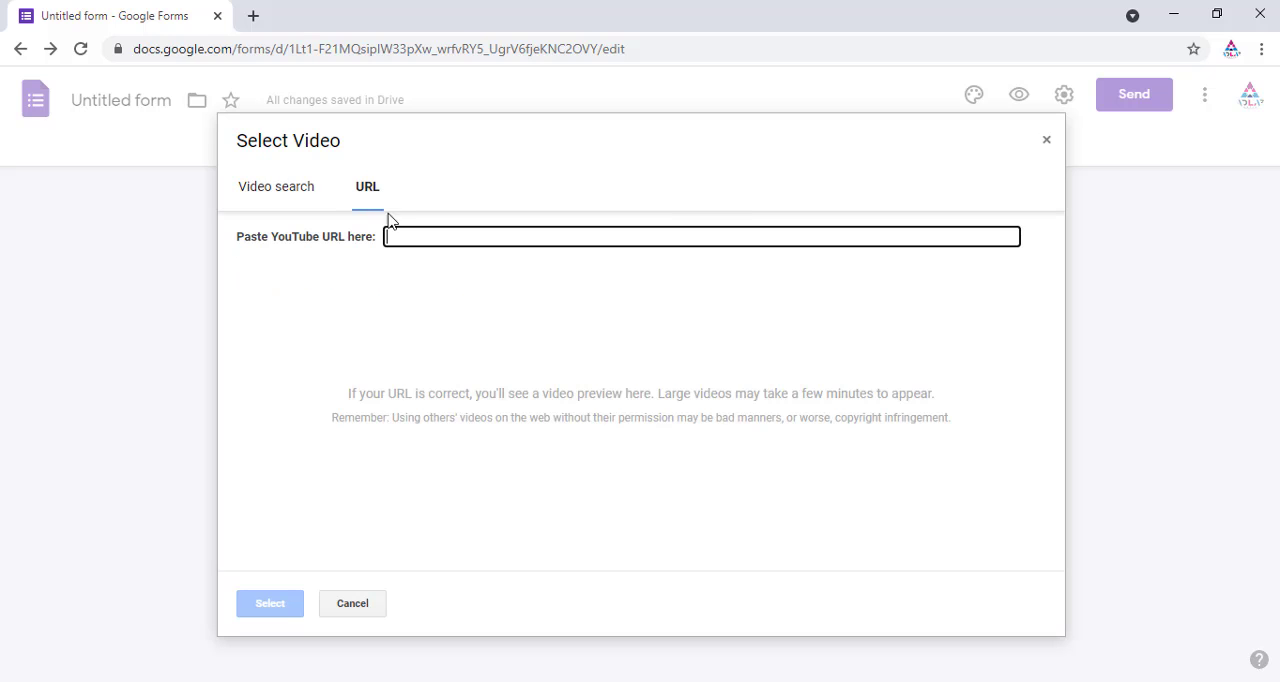
click(276, 192)
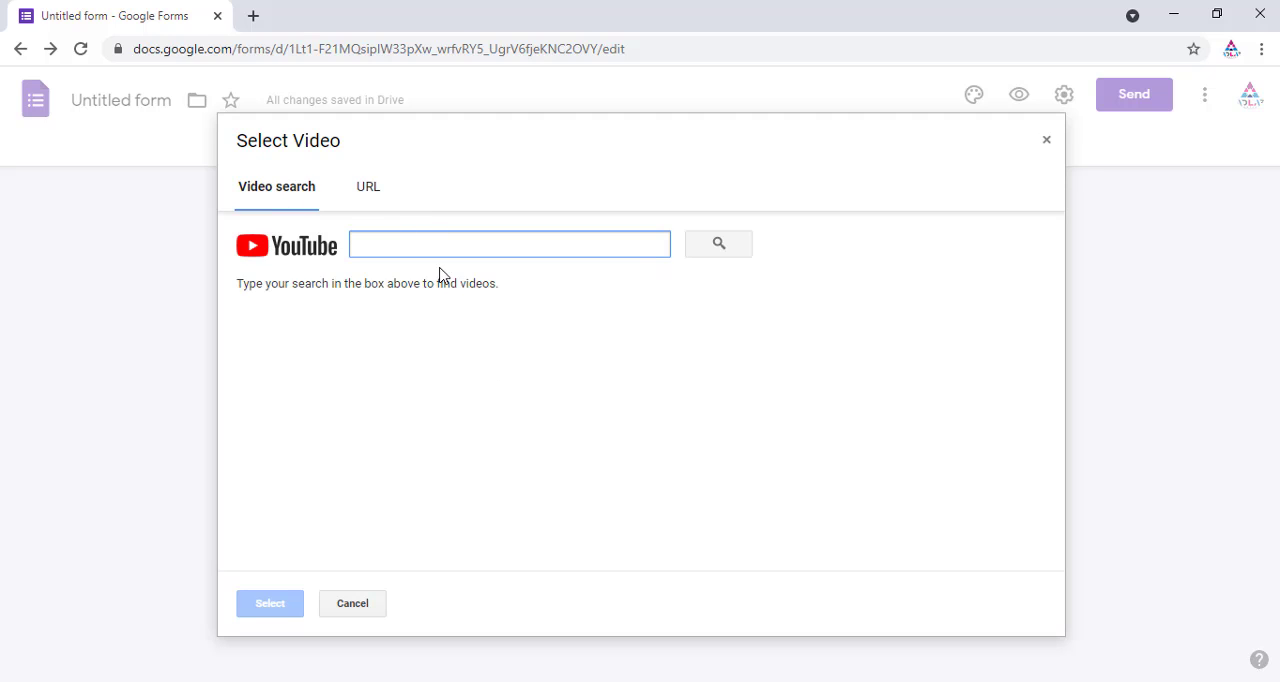
click(1047, 141)
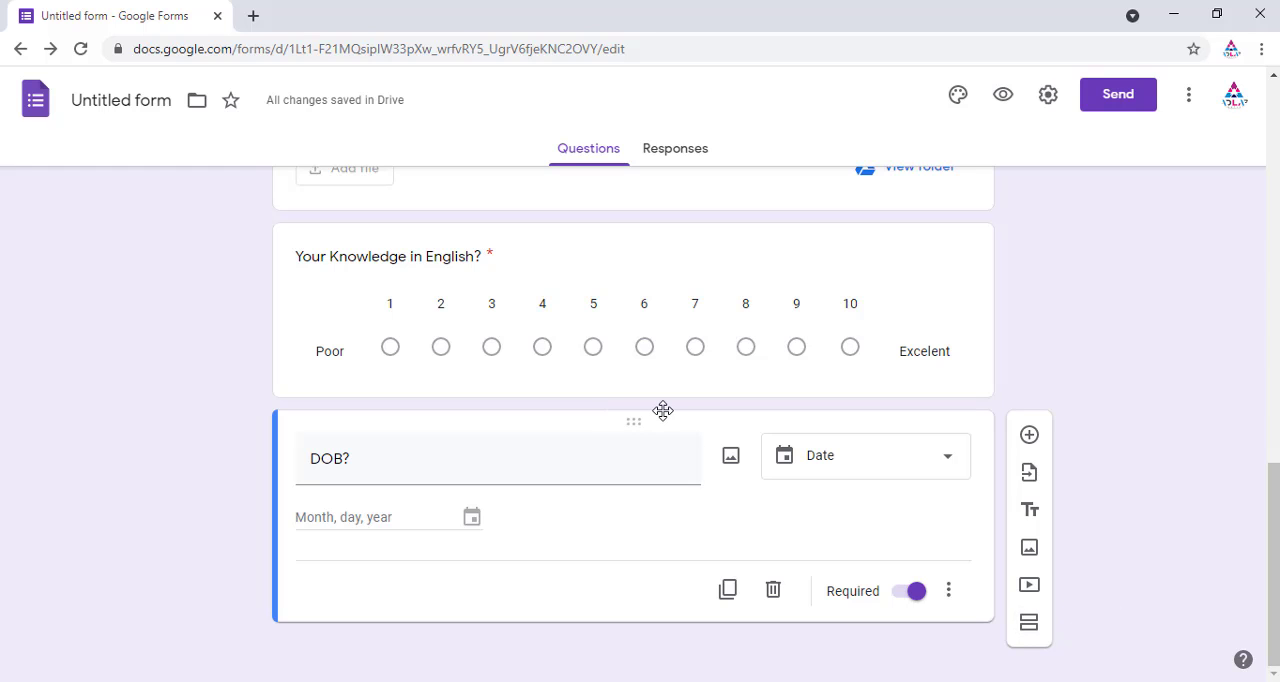
Step: Add a new section after the Mobile Number? question
scroll(663, 410, up, 20)
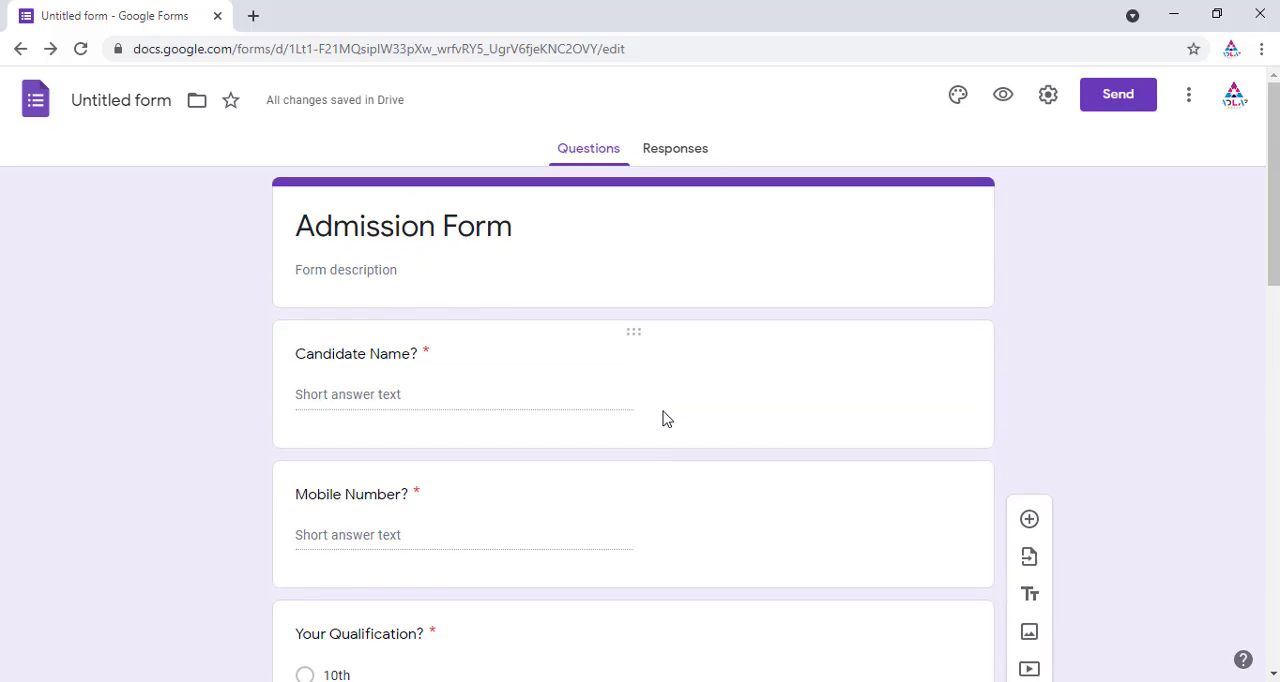
scroll(622, 407, down, 3)
scroll(622, 407, up, 3)
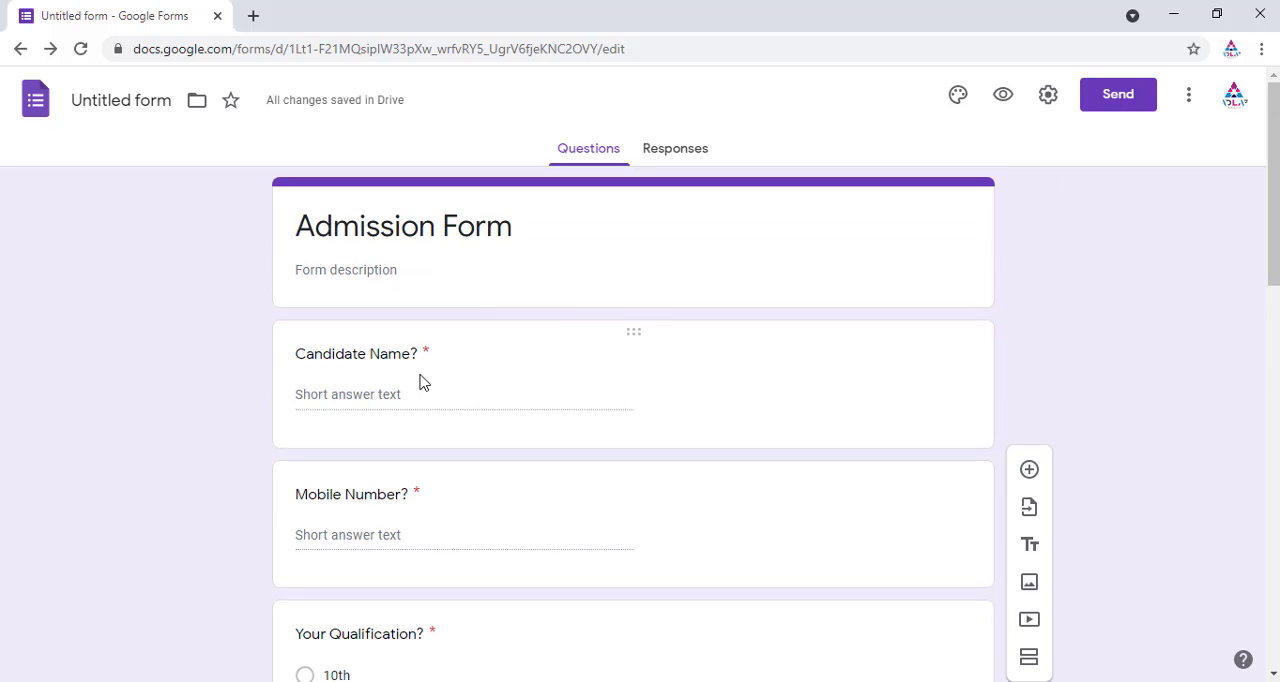
scroll(505, 398, down, 2)
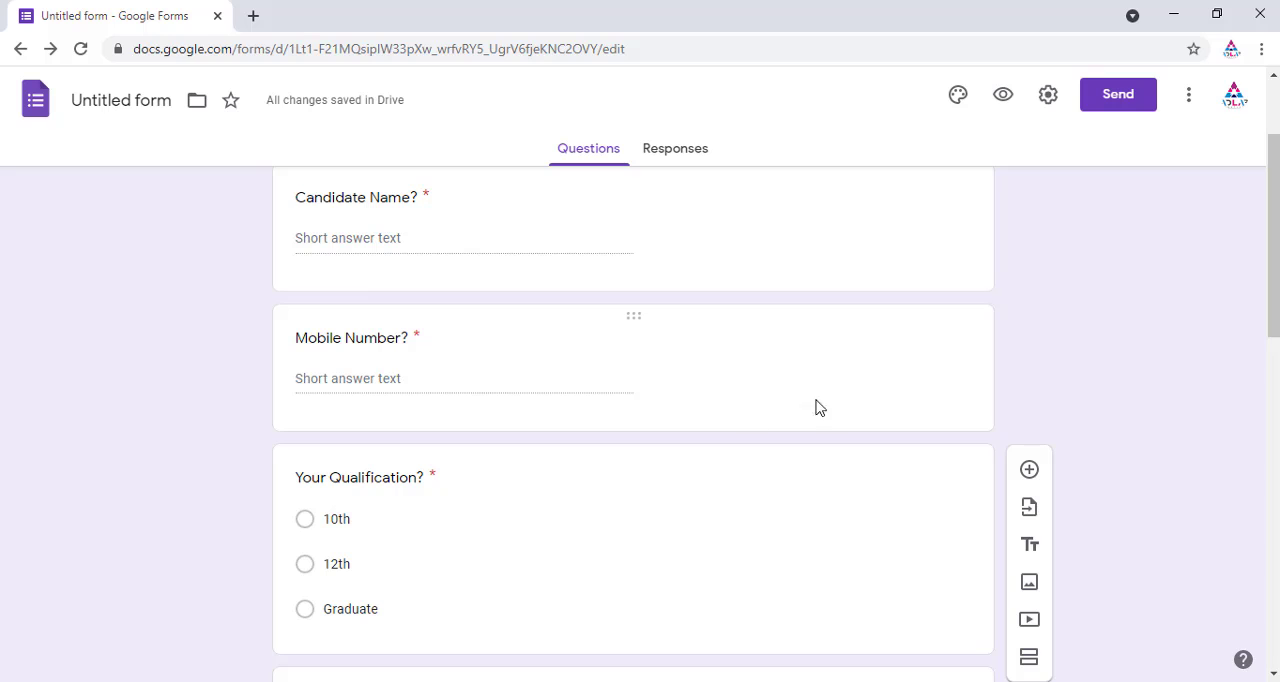
click(808, 368)
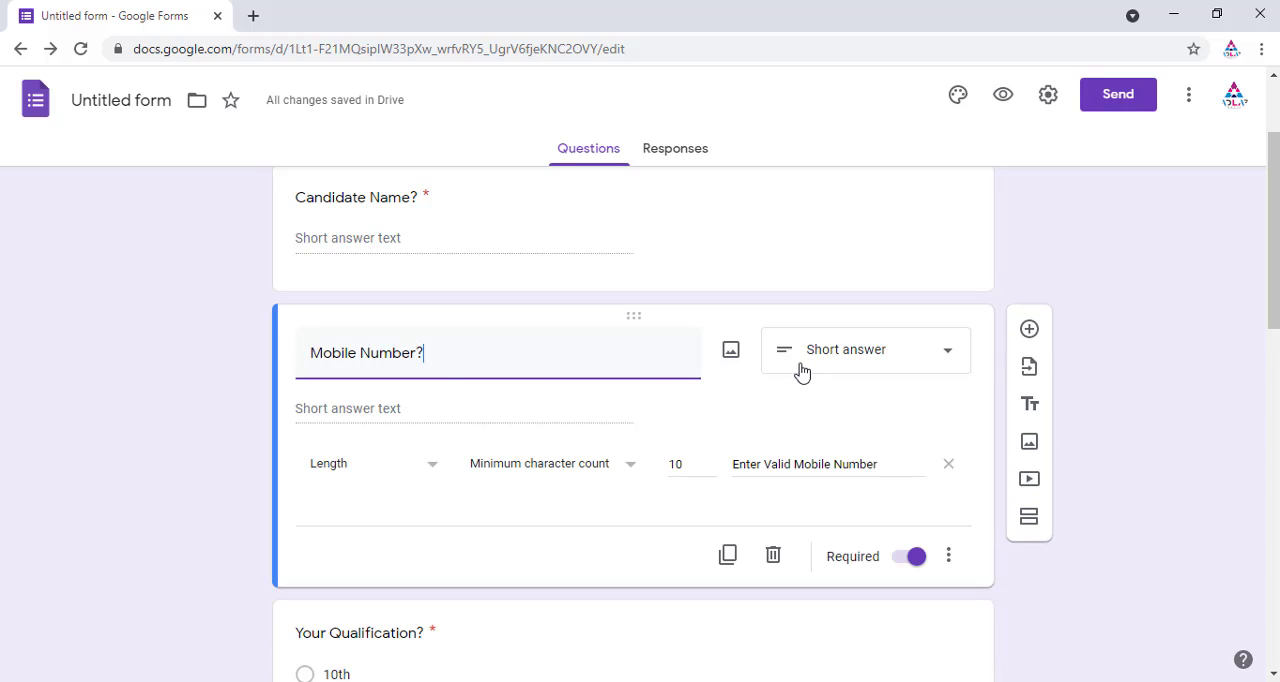
click(1030, 525)
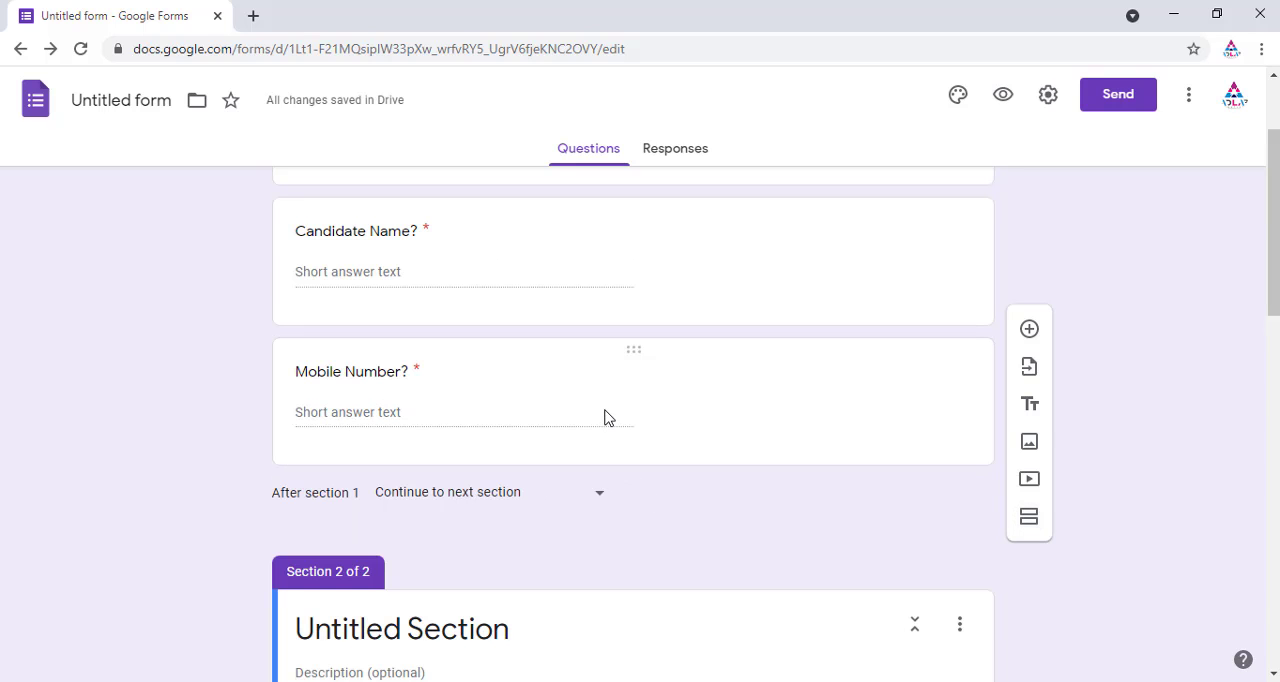
Step: Title the second section Your Details
scroll(590, 408, down, 3)
scroll(490, 340, up, 2)
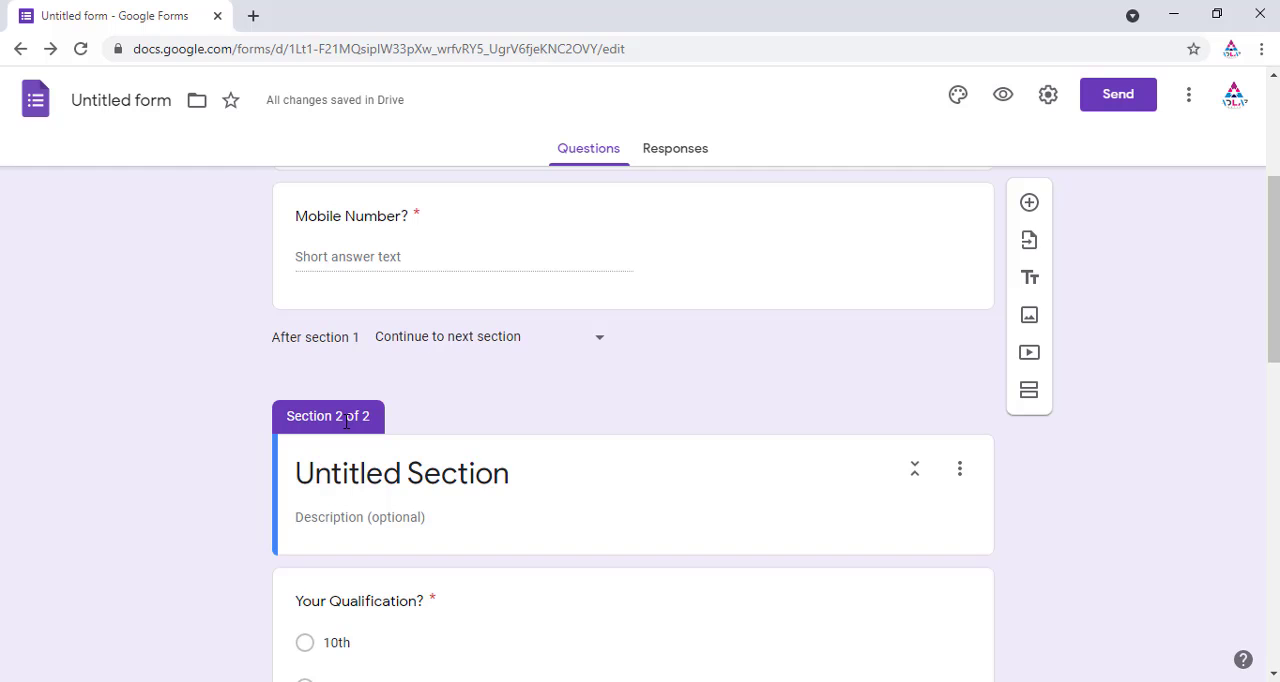
scroll(385, 405, up, 3)
scroll(211, 417, down, 3)
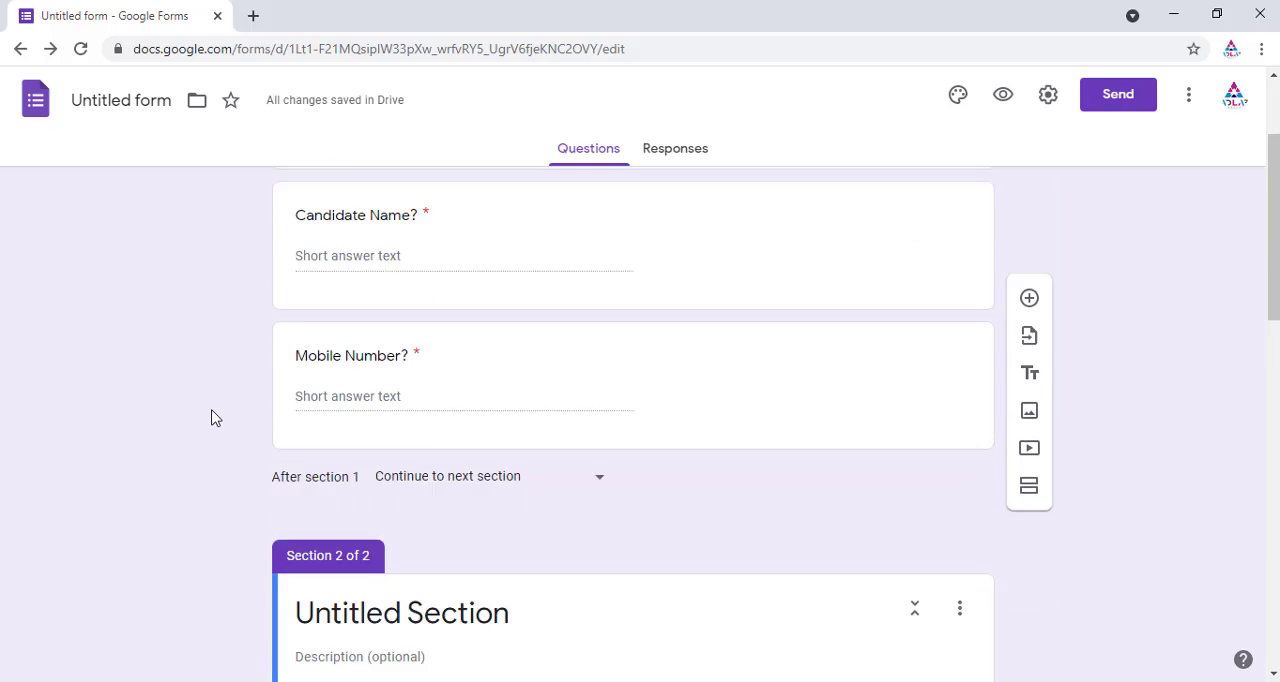
click(518, 478)
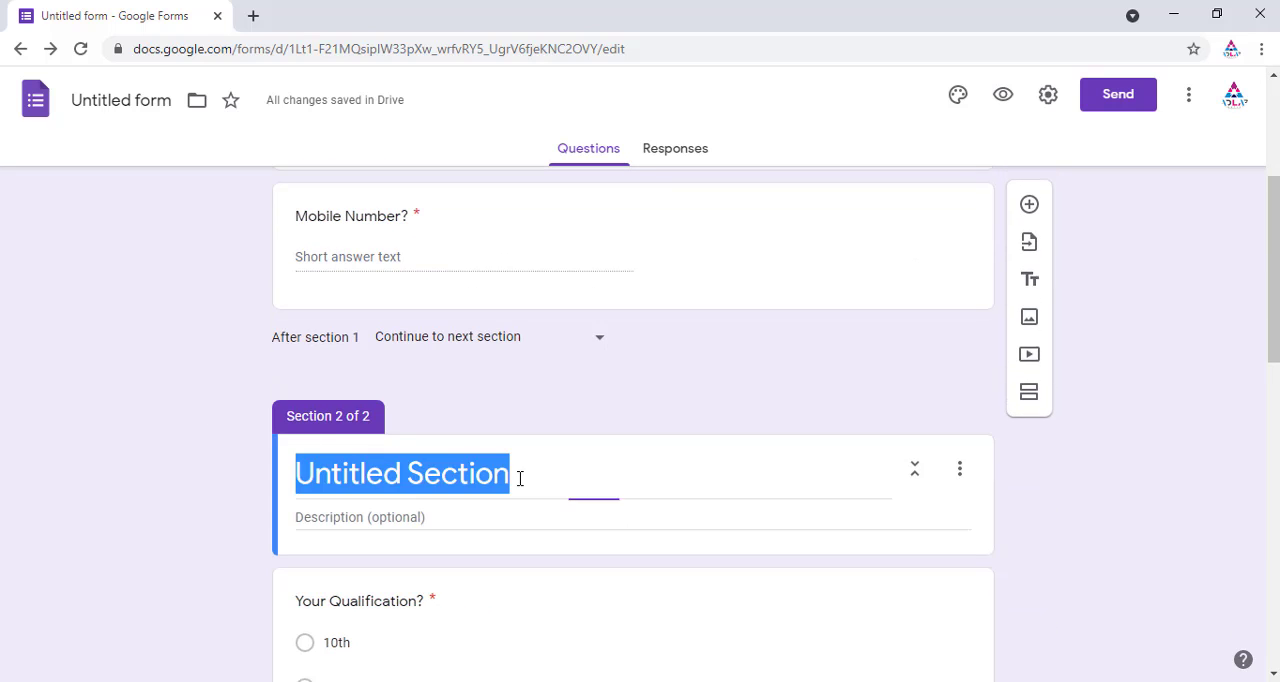
text(Y)
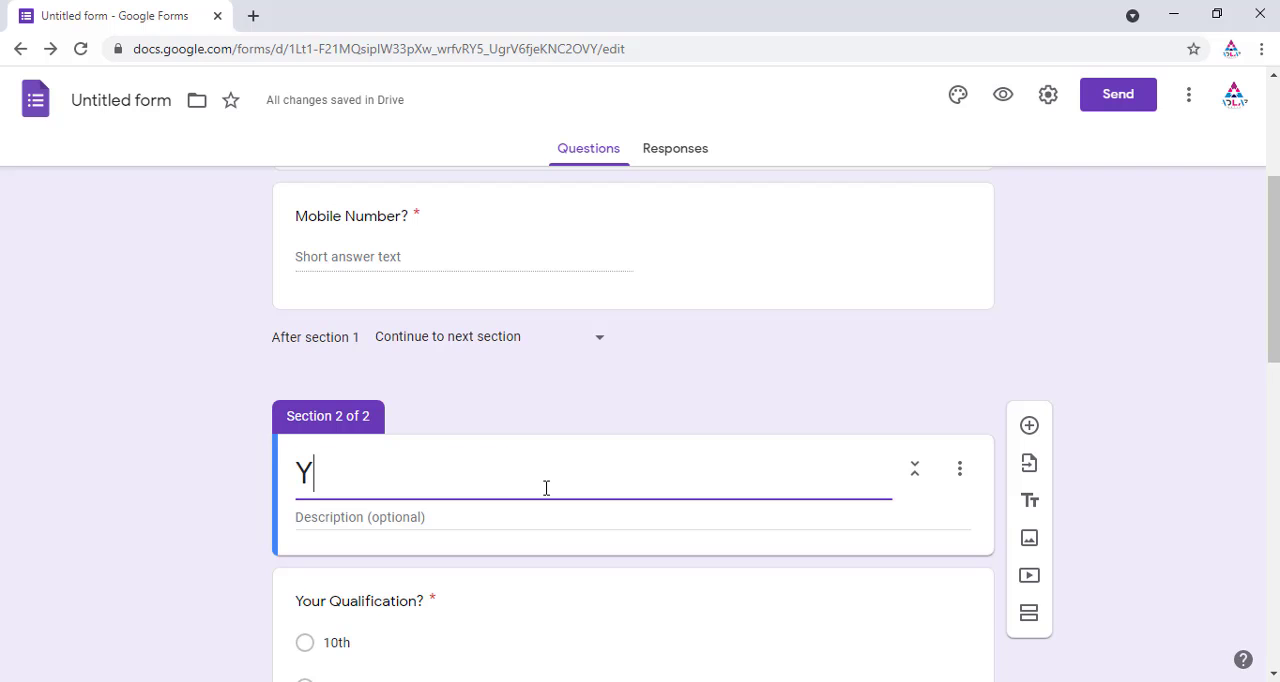
text(our Det)
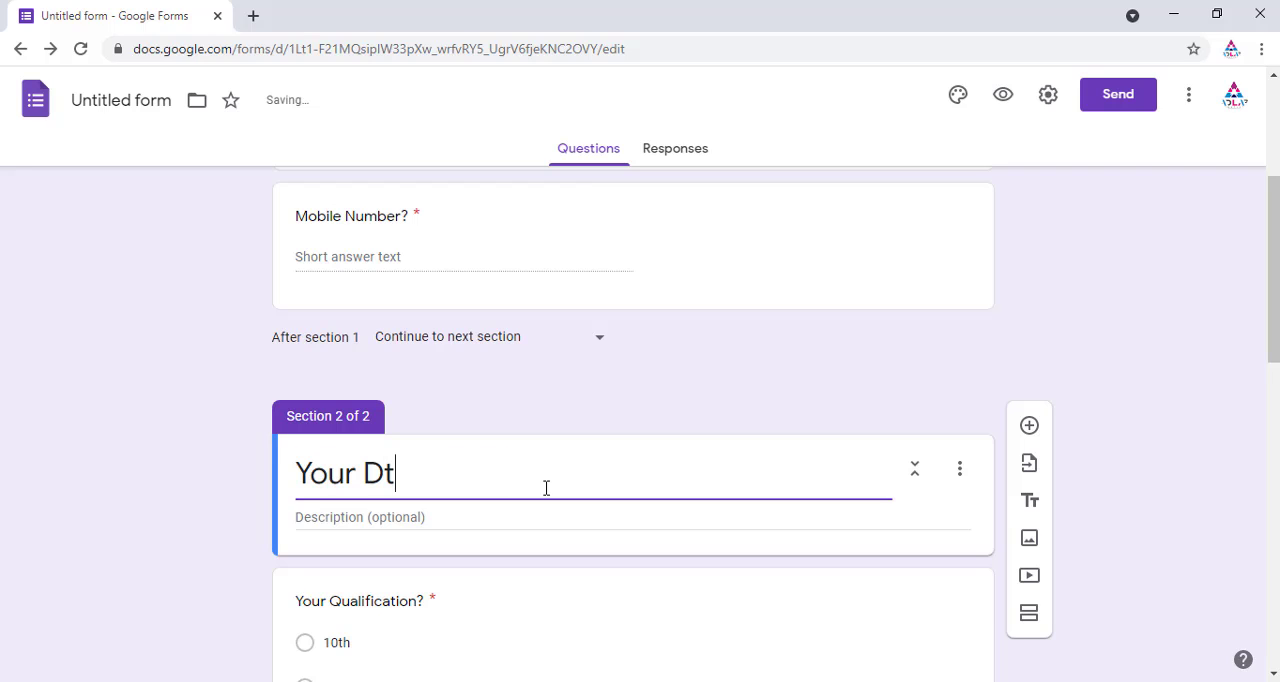
key(BackSpace)
text(etails)
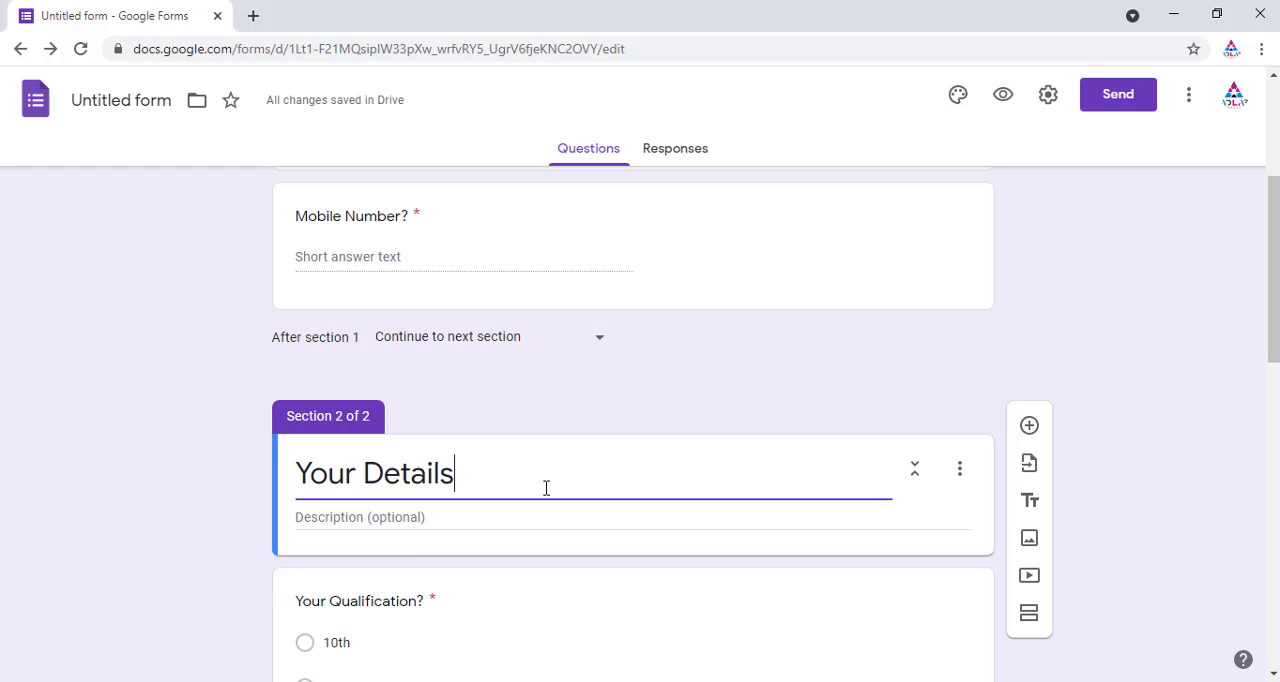
click(397, 516)
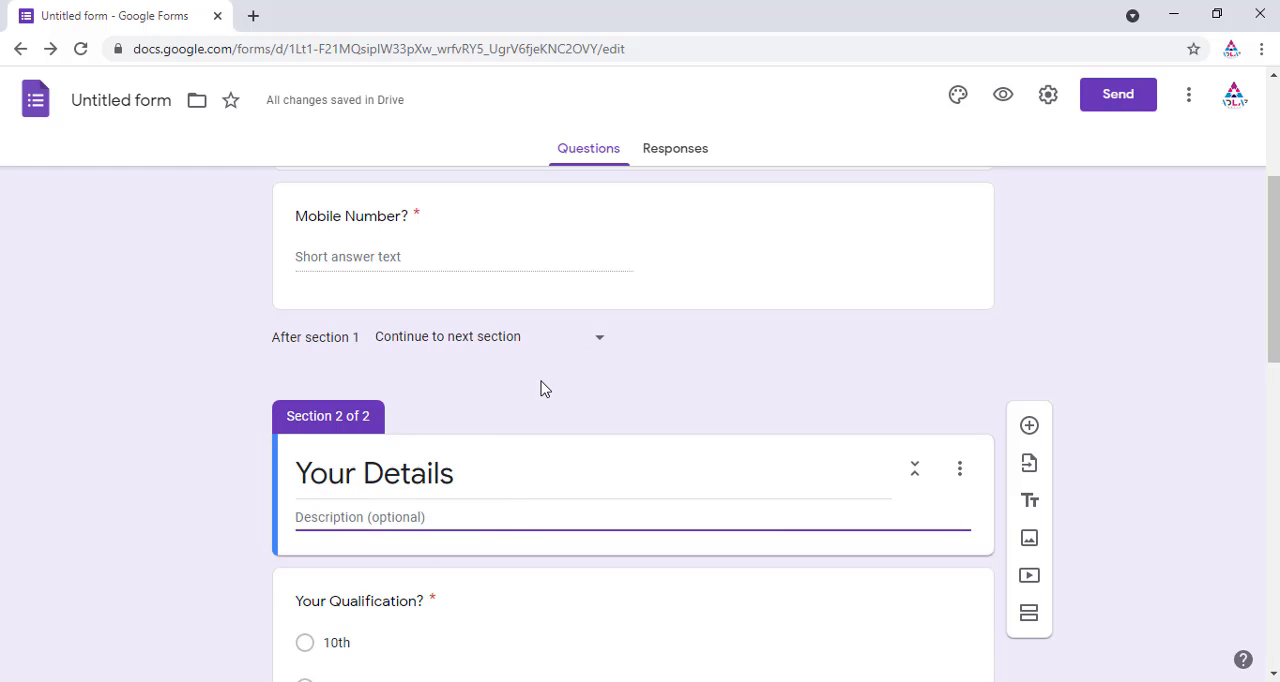
Step: Scroll through the form to review the two sections and their questions
scroll(263, 426, down, 3)
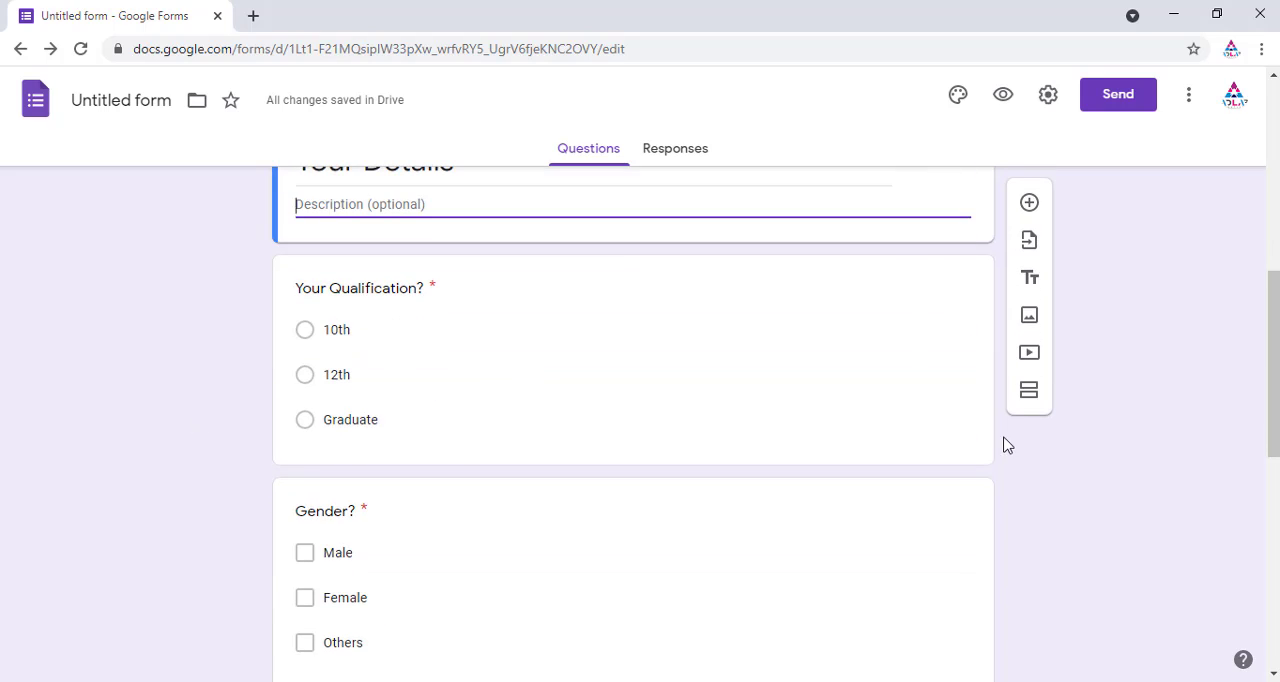
scroll(1012, 462, down, 2)
scroll(1000, 470, down, 3)
scroll(526, 360, up, 5)
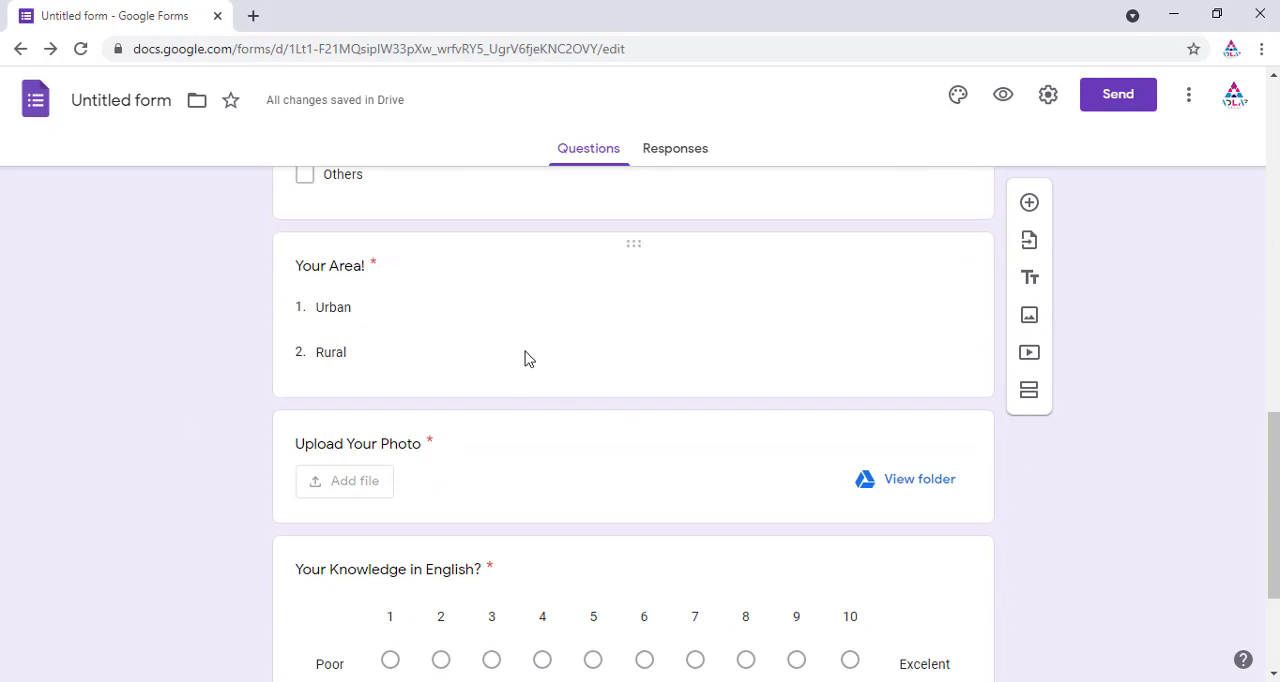
scroll(490, 399, up, 6)
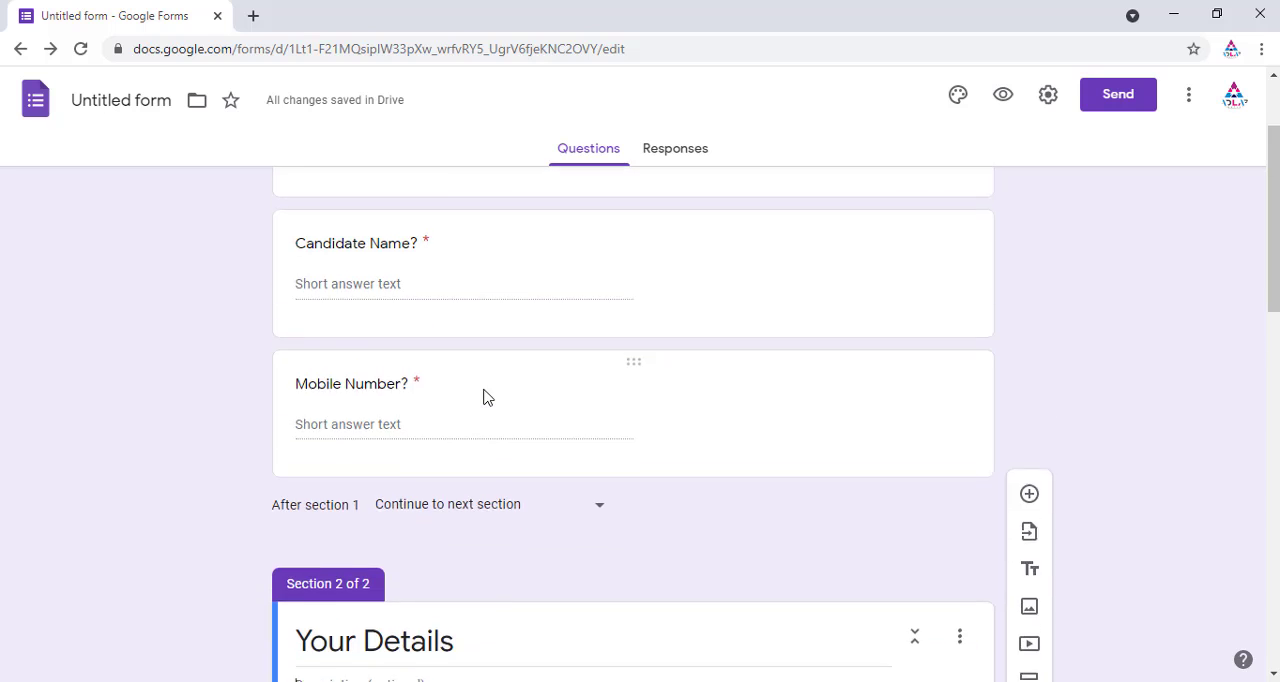
scroll(766, 362, down, 10)
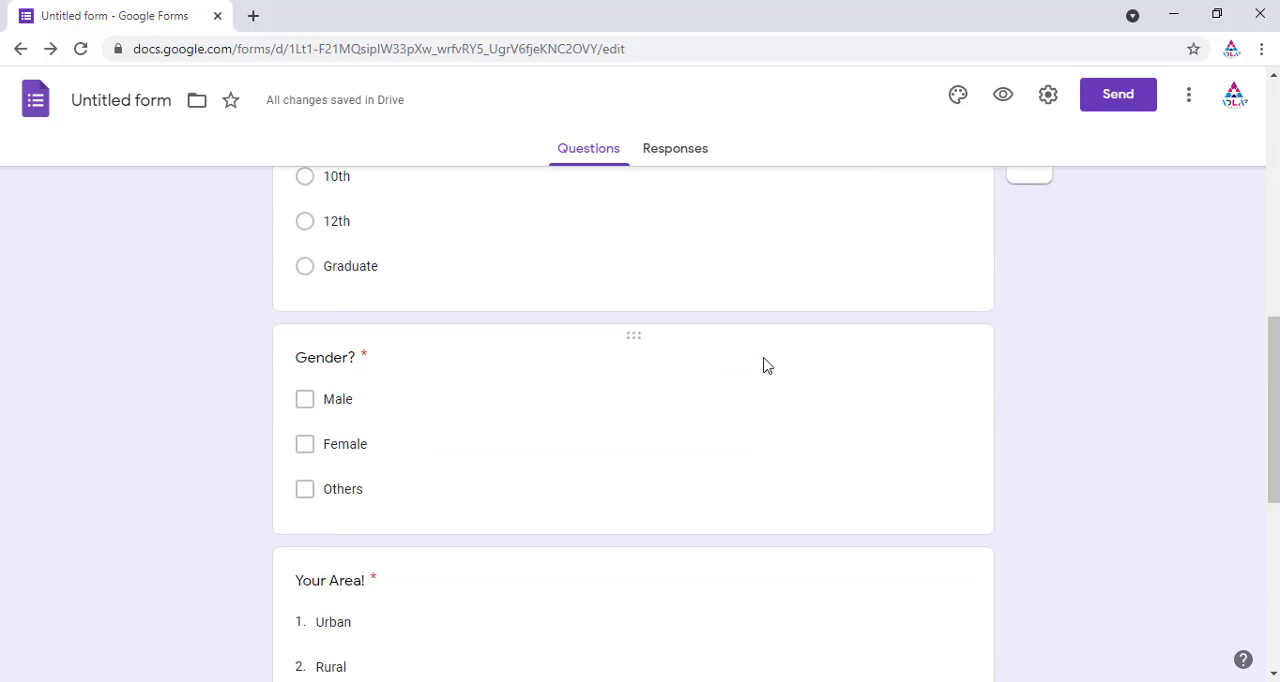
scroll(677, 440, up, 10)
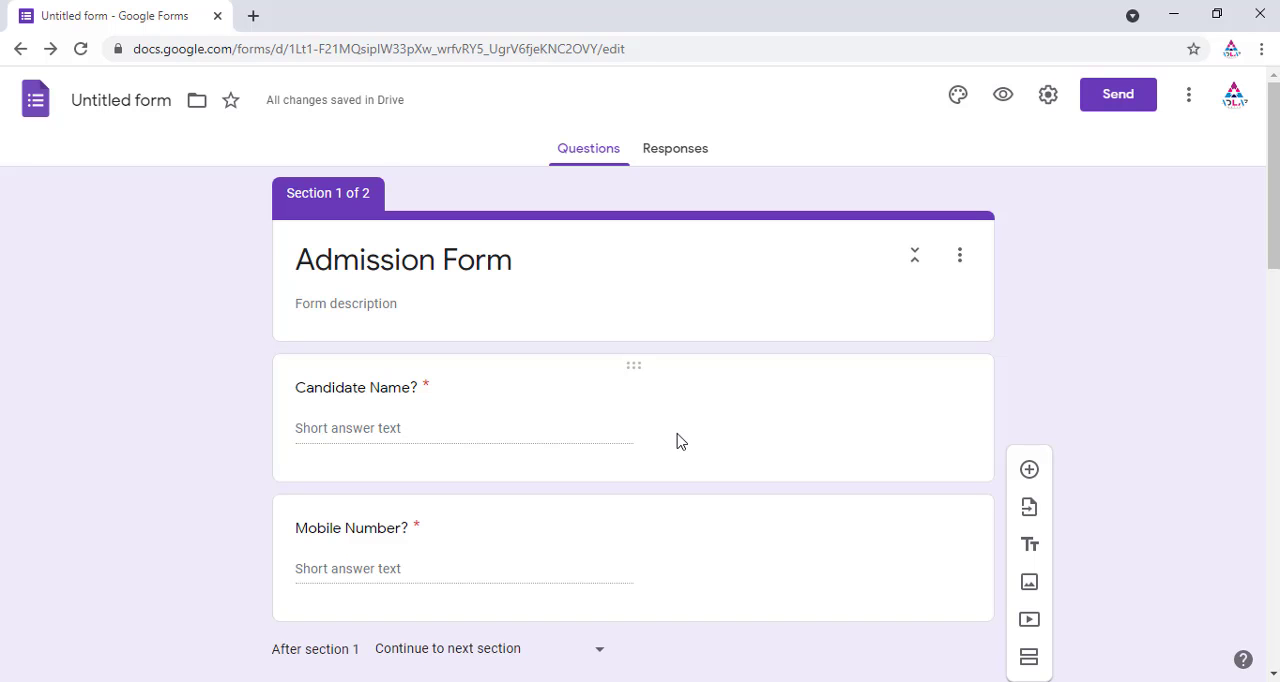
mouse_move(1274, 213)
mouse_down()
mouse_move(1275, 284)
mouse_move(1275, 219)
mouse_up()
Step: Open the first section's options menu to view its section actions, then close it
click(541, 253)
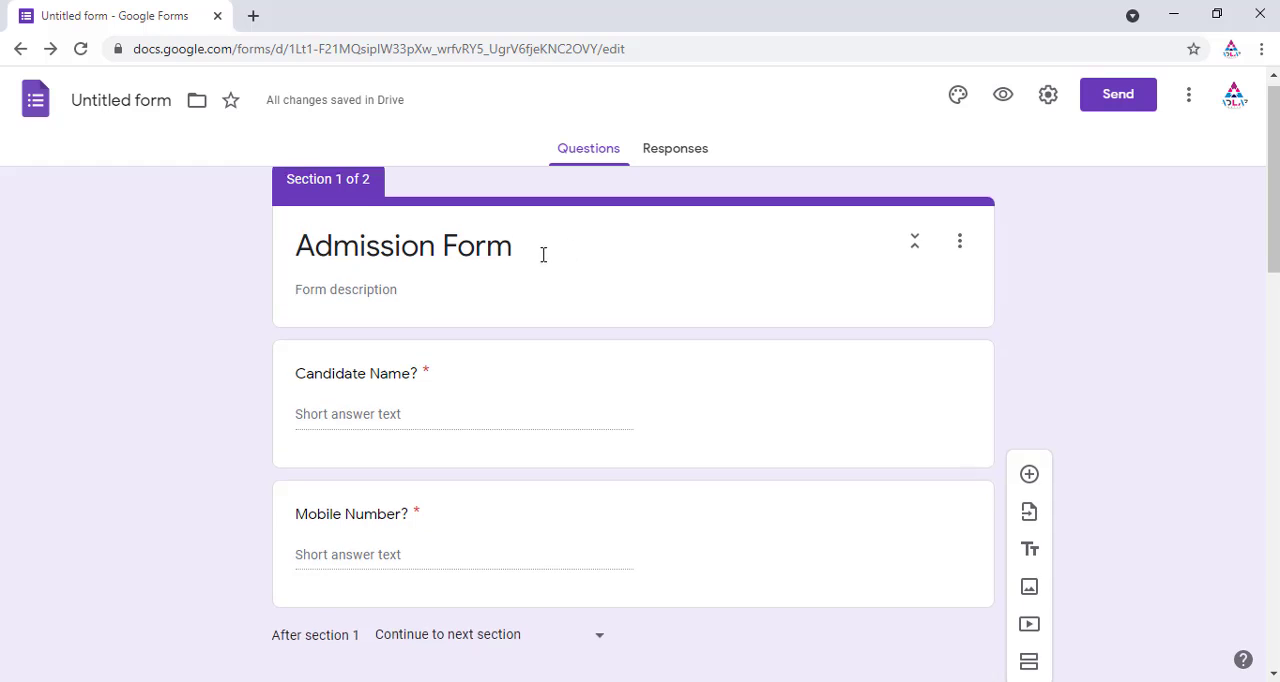
click(962, 258)
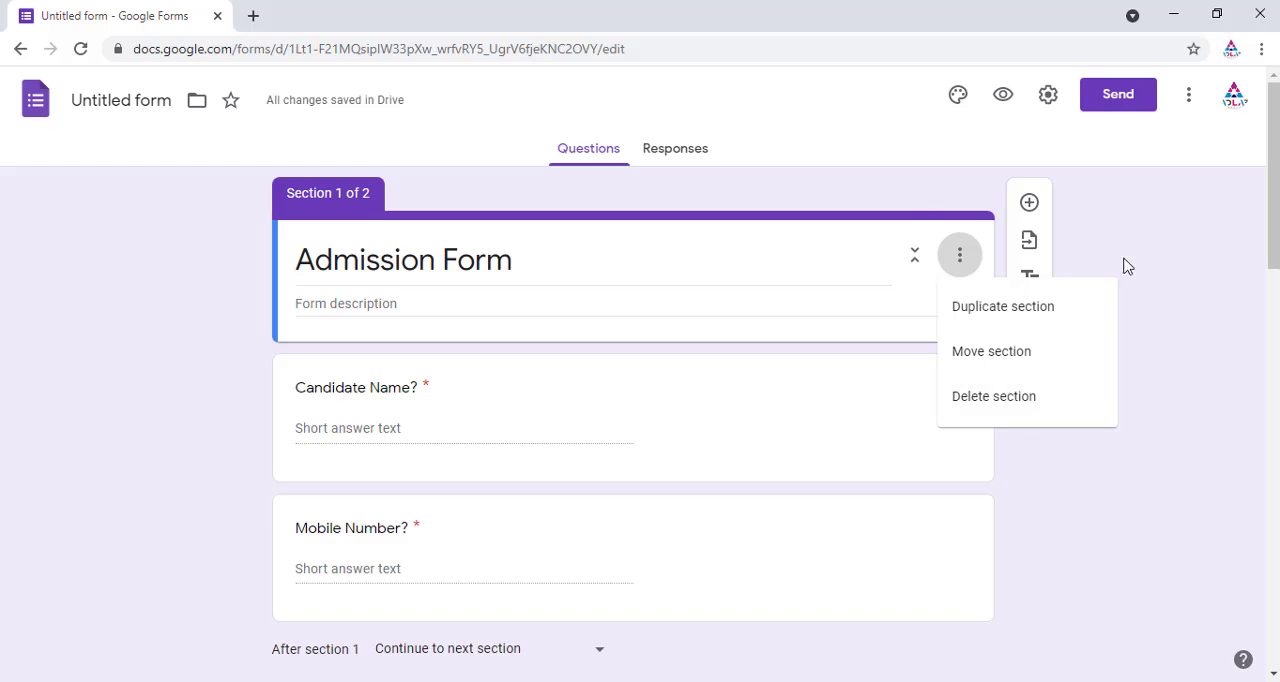
click(896, 197)
click(970, 395)
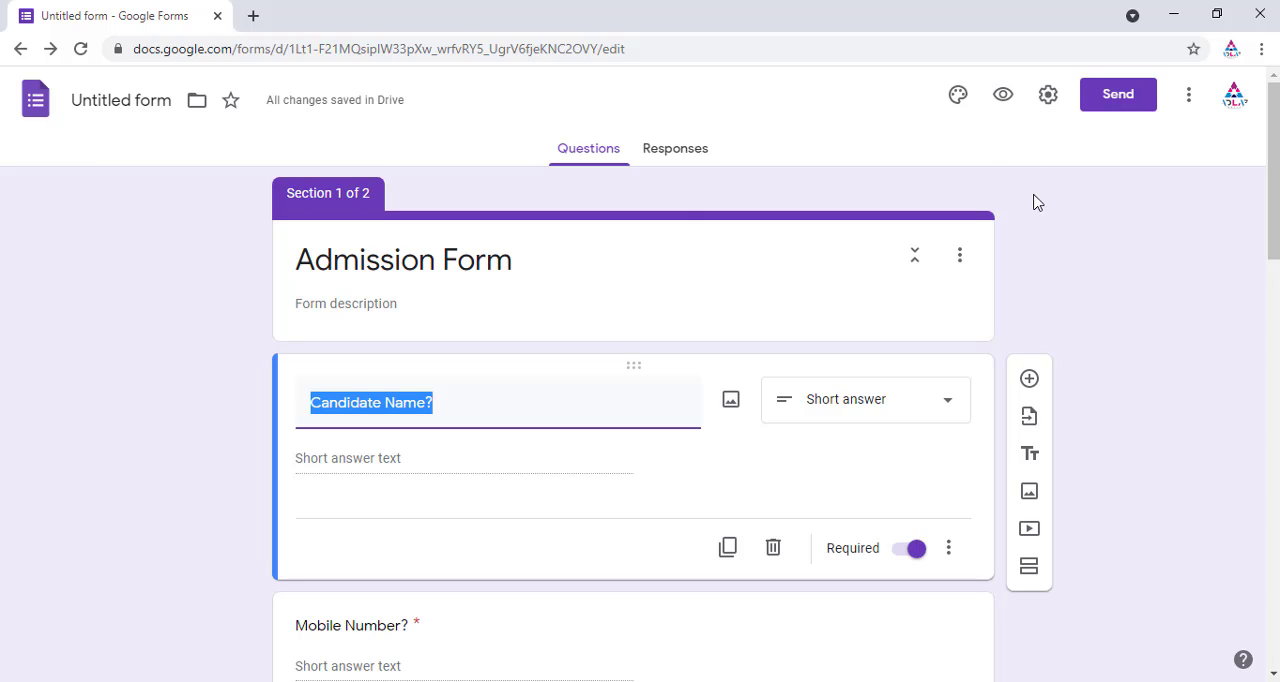
Step: Open the theme options, try several theme colours and the custom colour picker, and set the theme colour to Blue
click(958, 97)
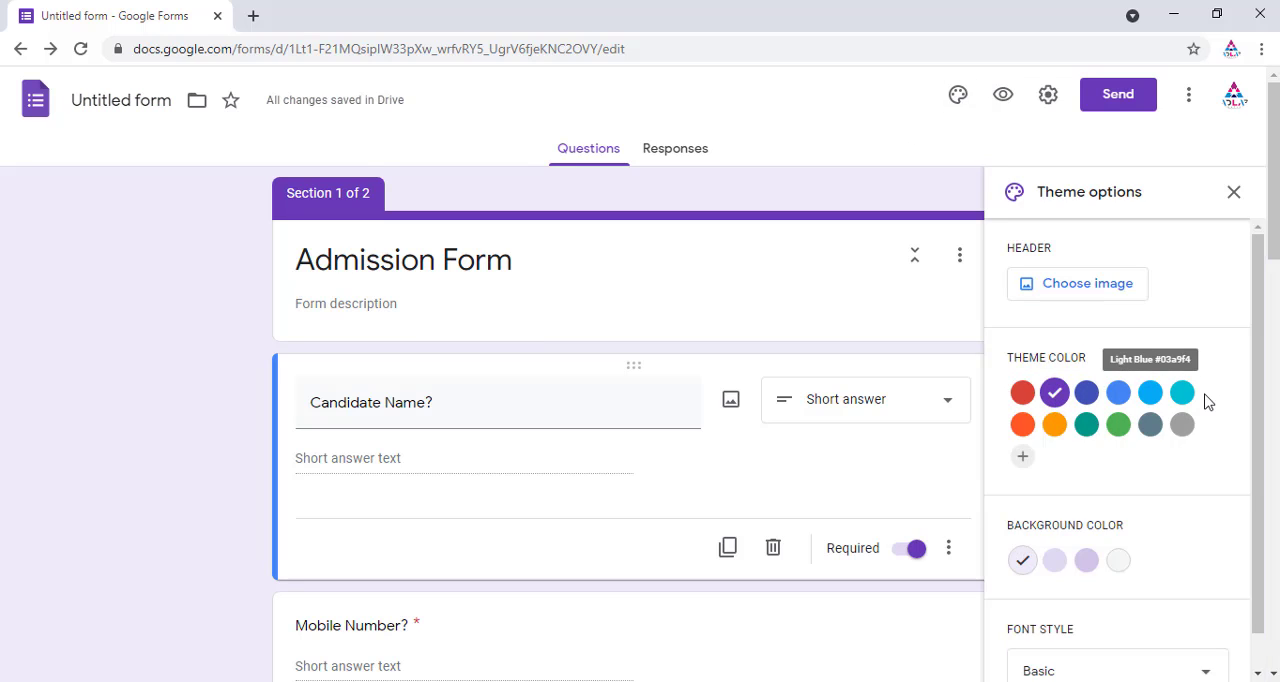
click(1117, 397)
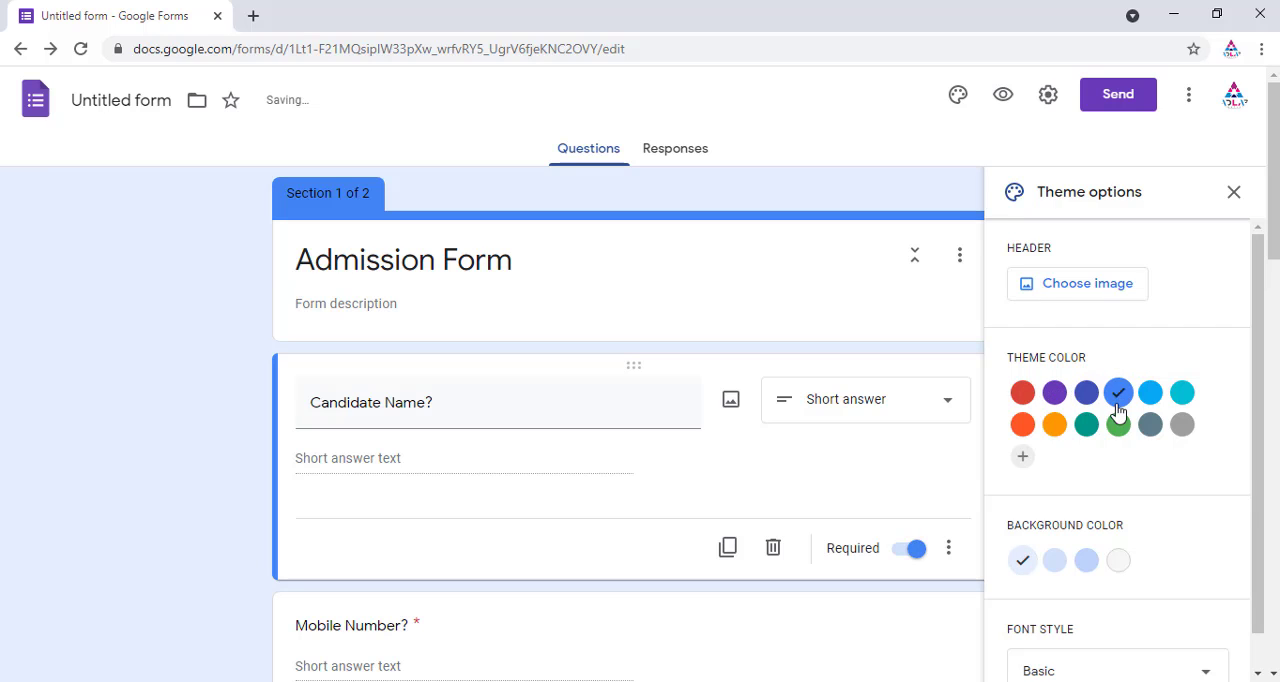
click(1054, 428)
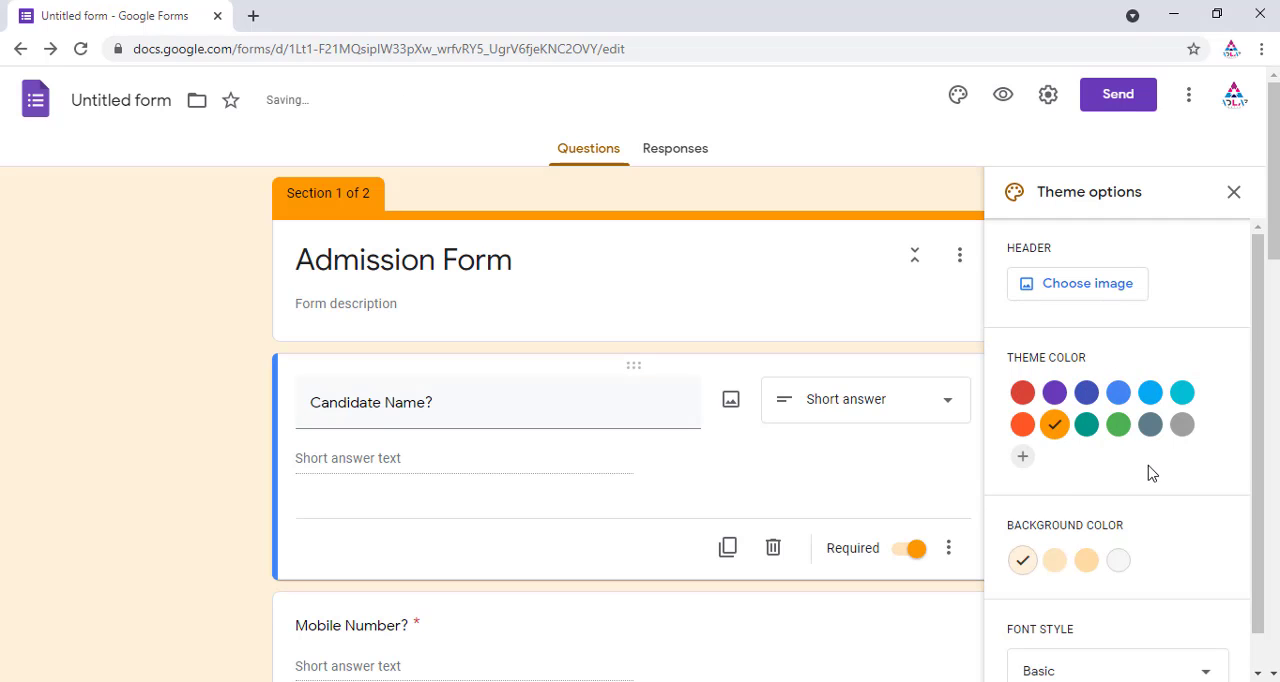
click(1023, 457)
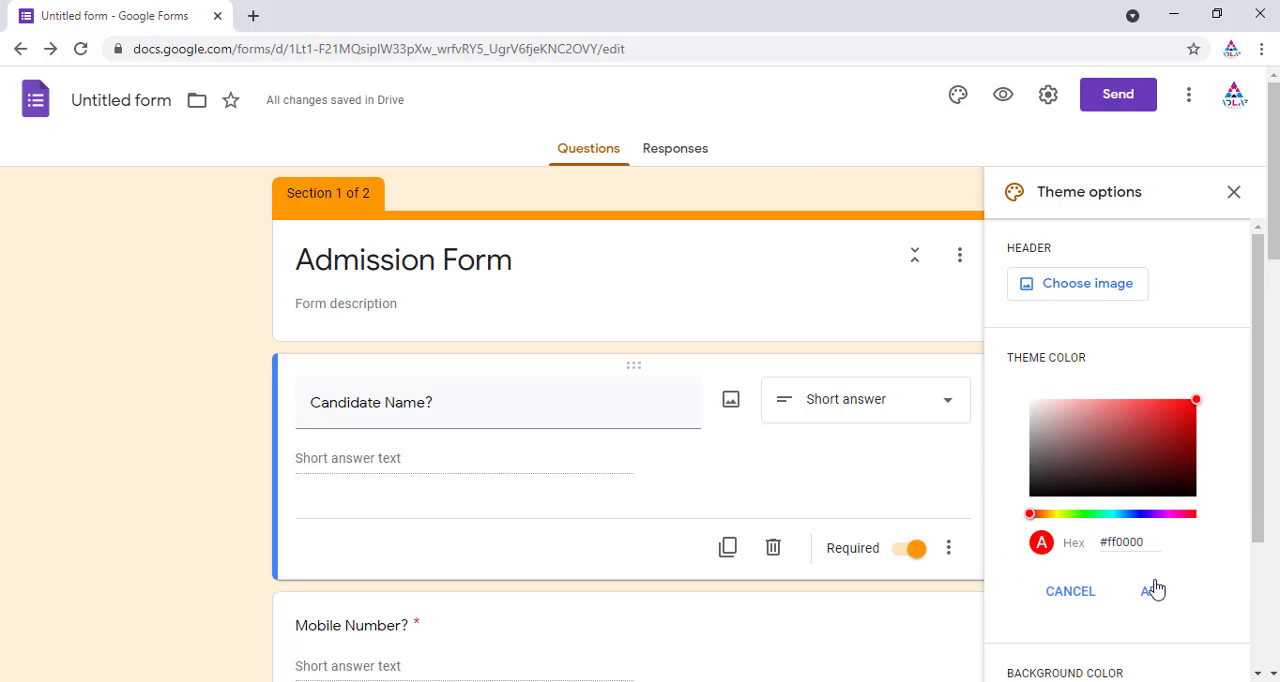
click(1076, 594)
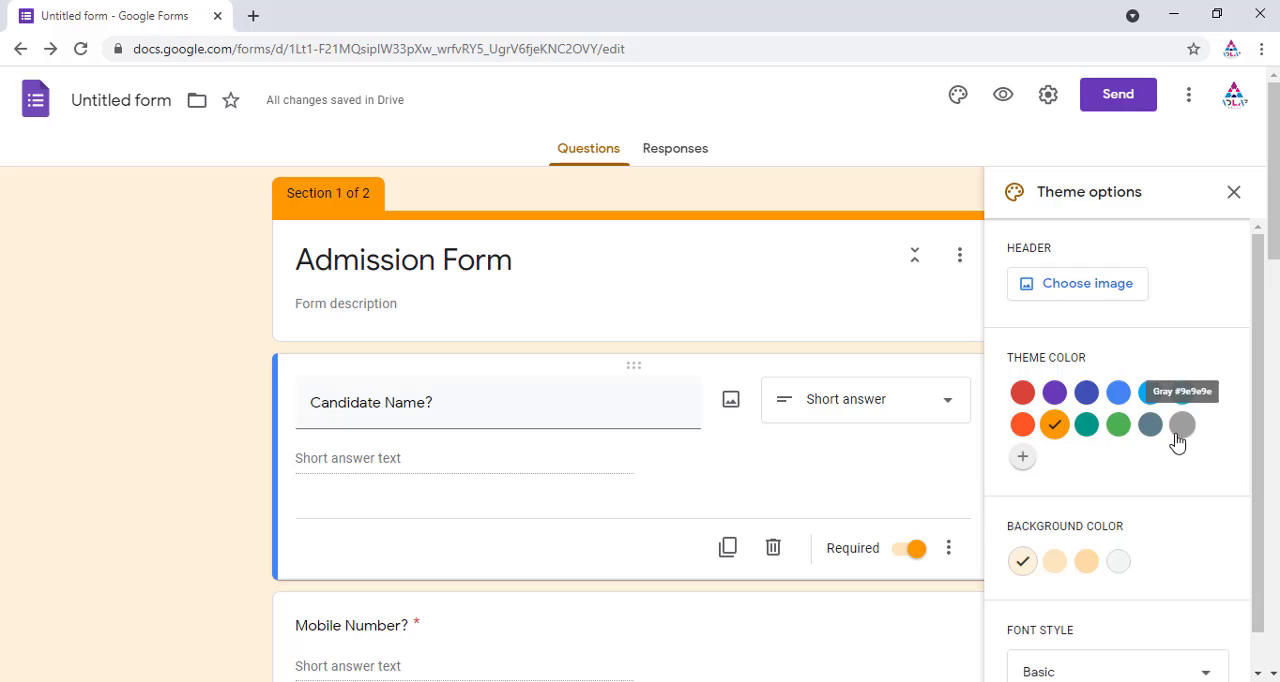
click(1120, 395)
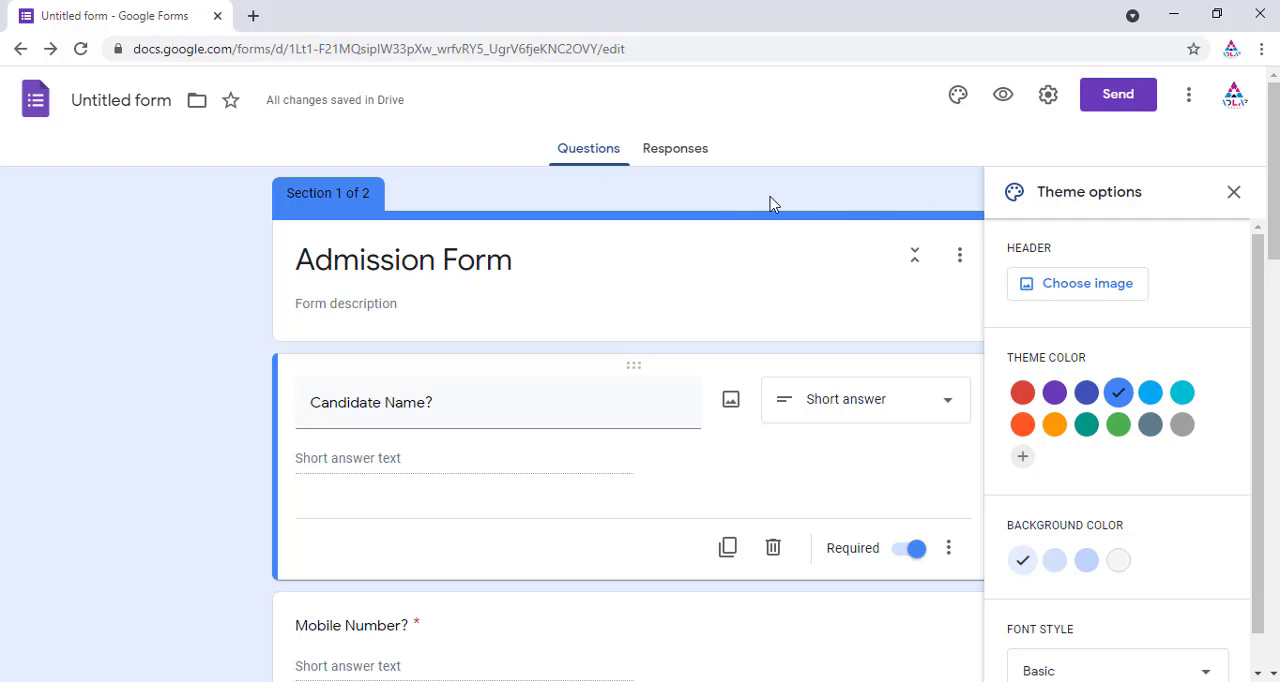
Step: Insert the coloured-pencils picture from the Work and School themes as the form's header image
click(1079, 293)
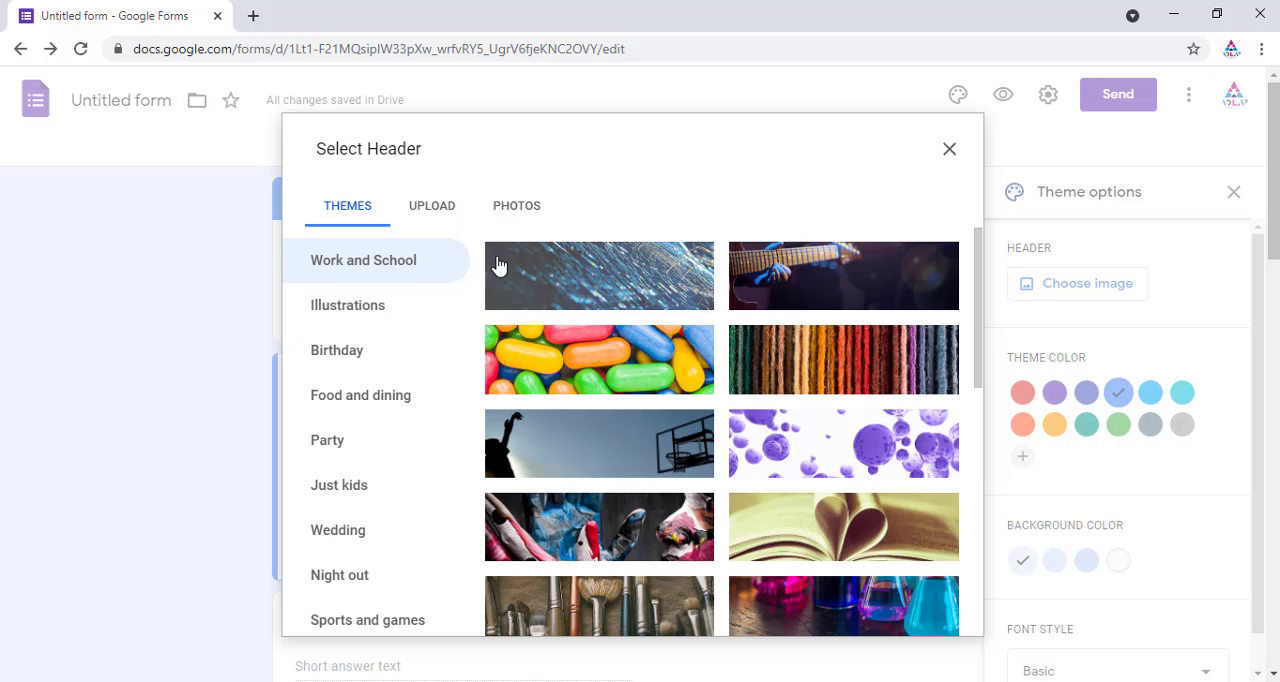
scroll(430, 381, down, 3)
scroll(430, 381, up, 2)
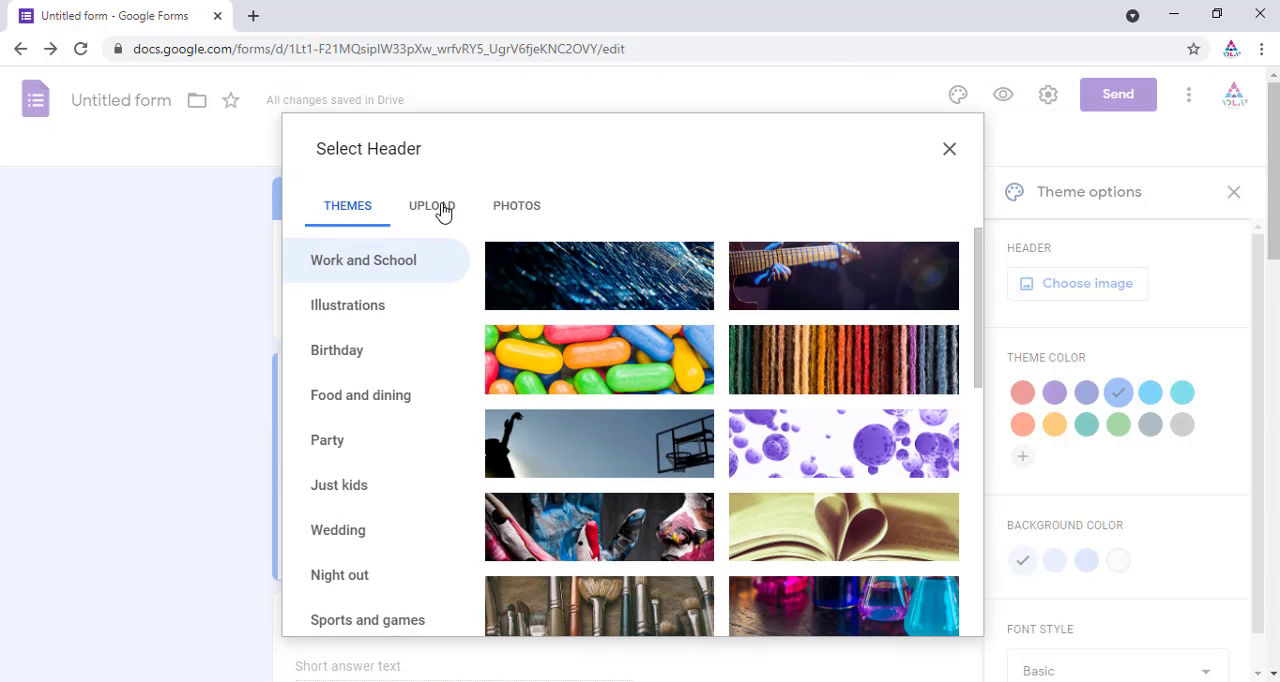
click(441, 207)
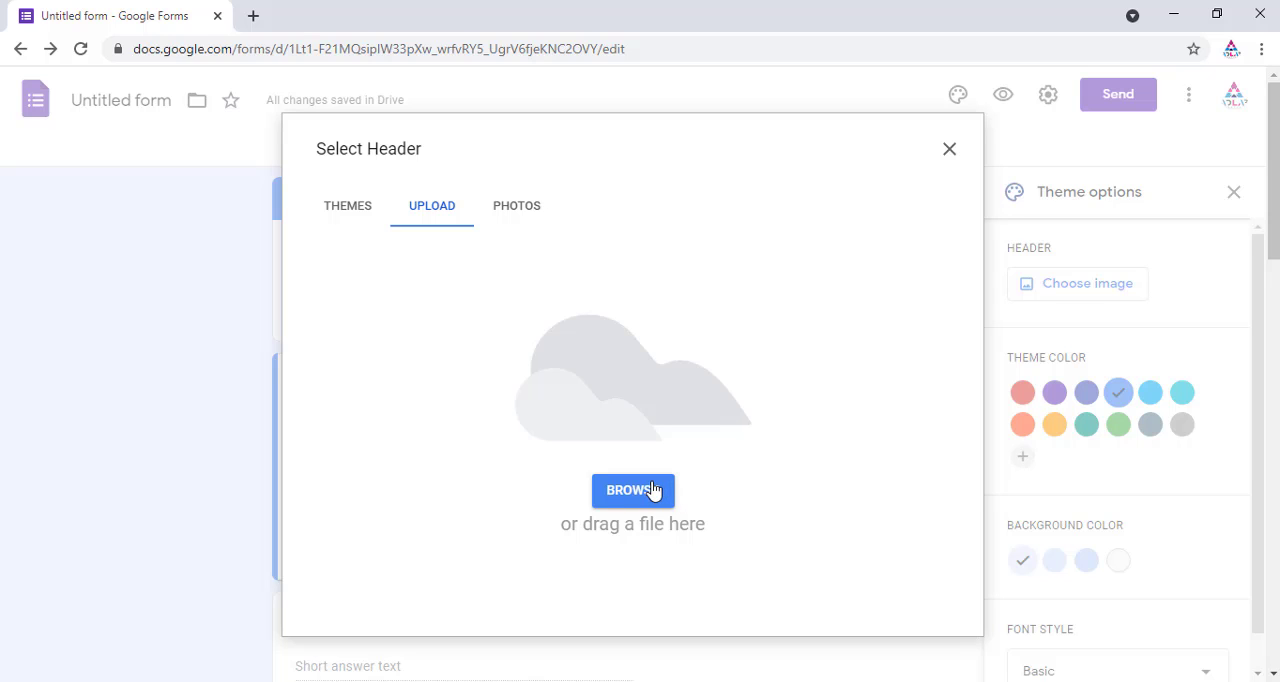
click(519, 214)
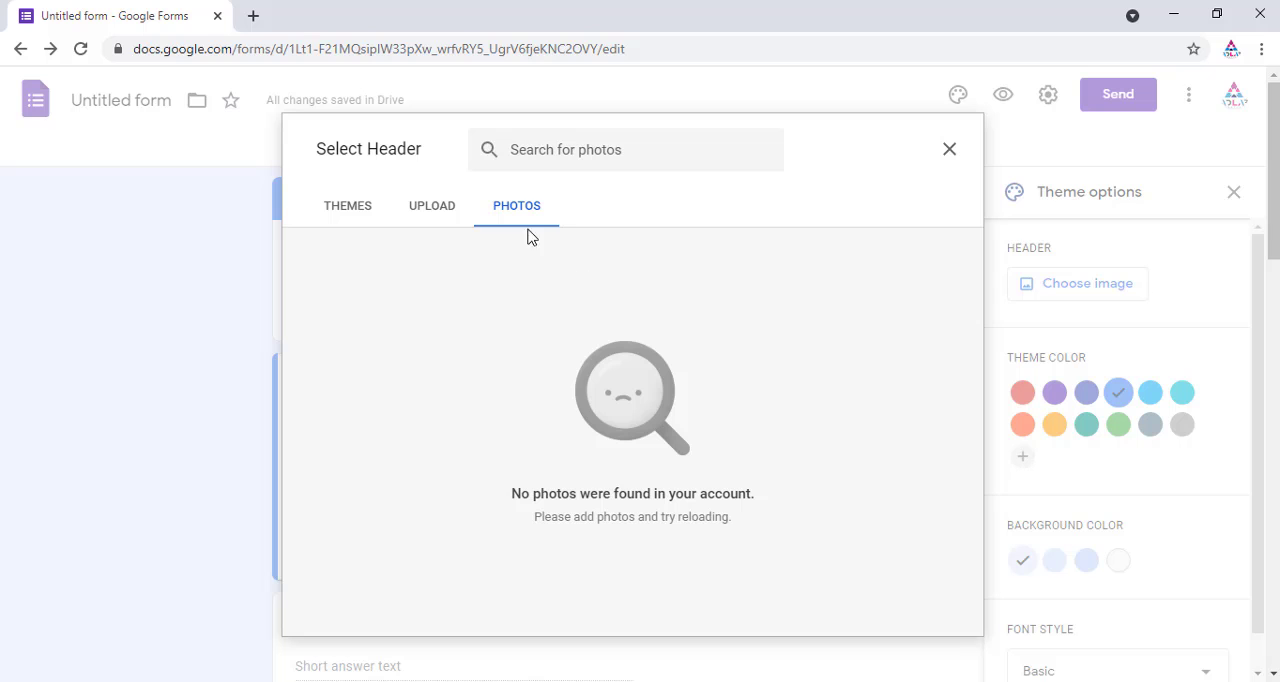
click(356, 214)
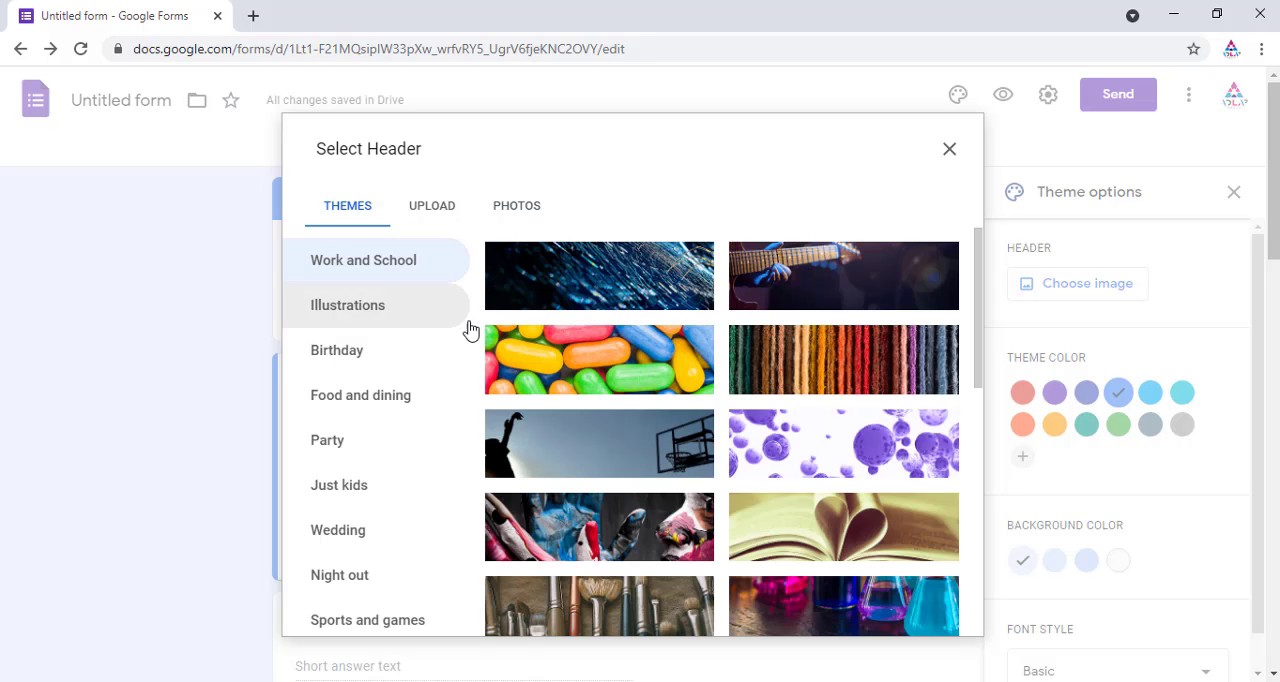
scroll(446, 300, down, 3)
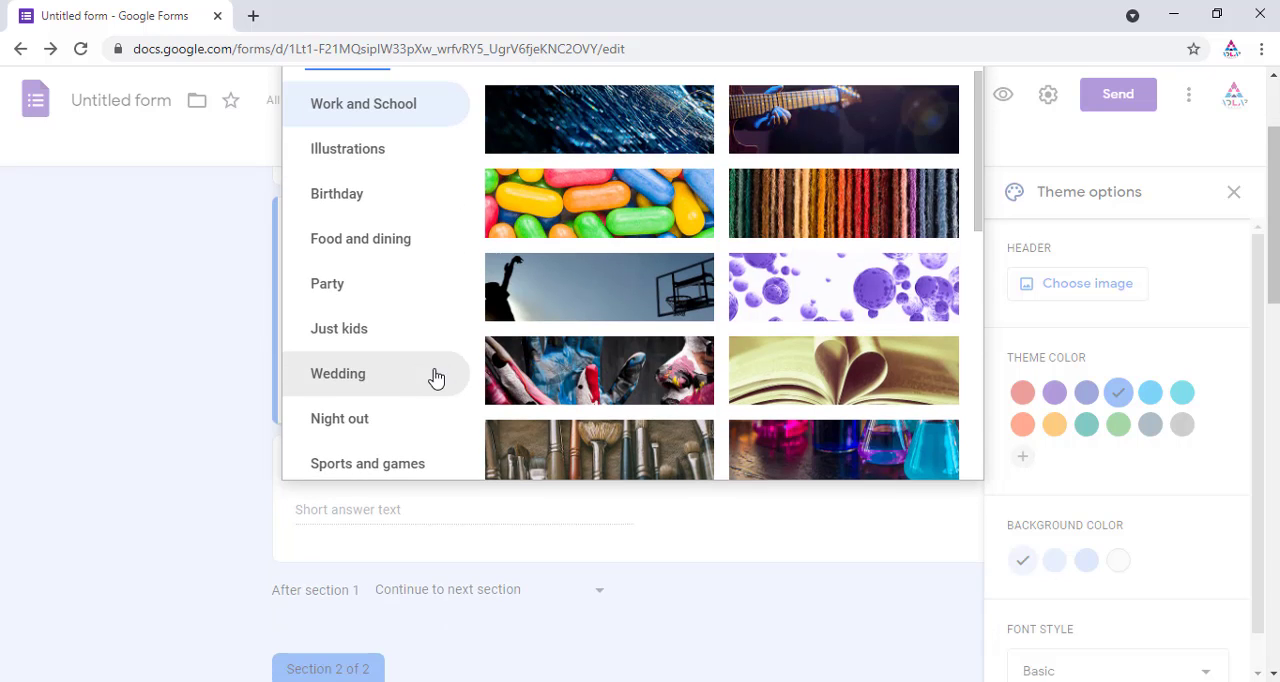
scroll(440, 285, up, 3)
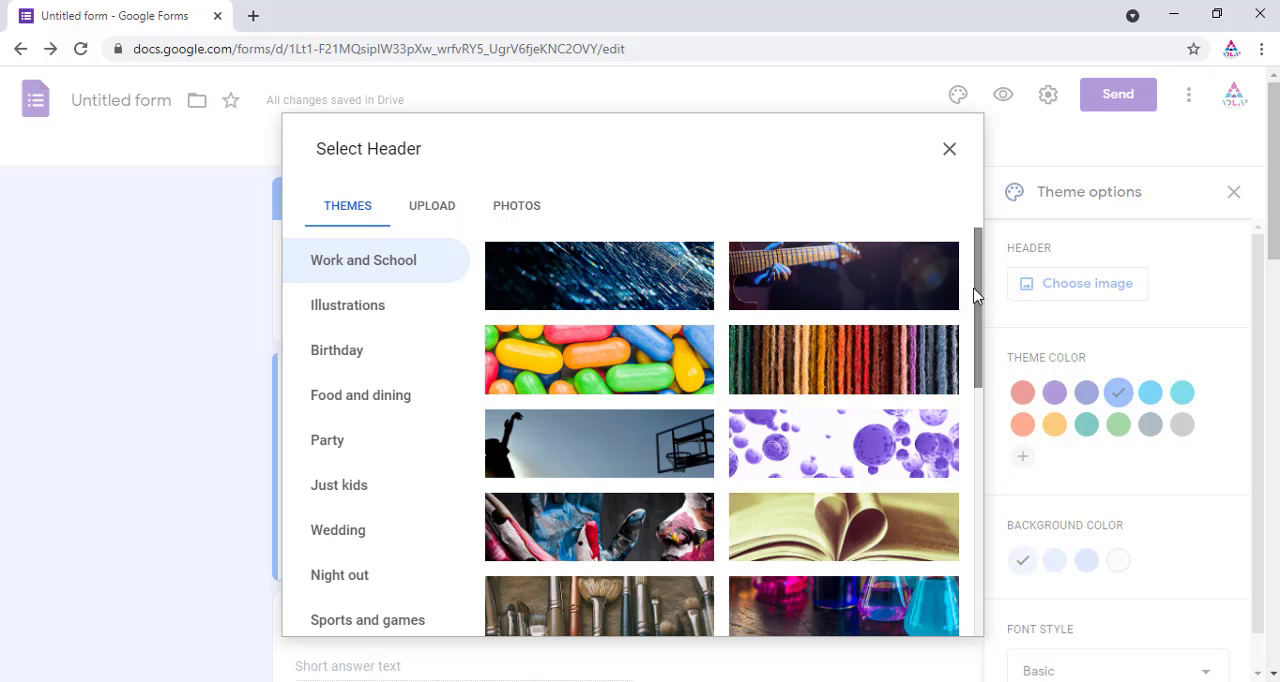
scroll(969, 398, down, 3)
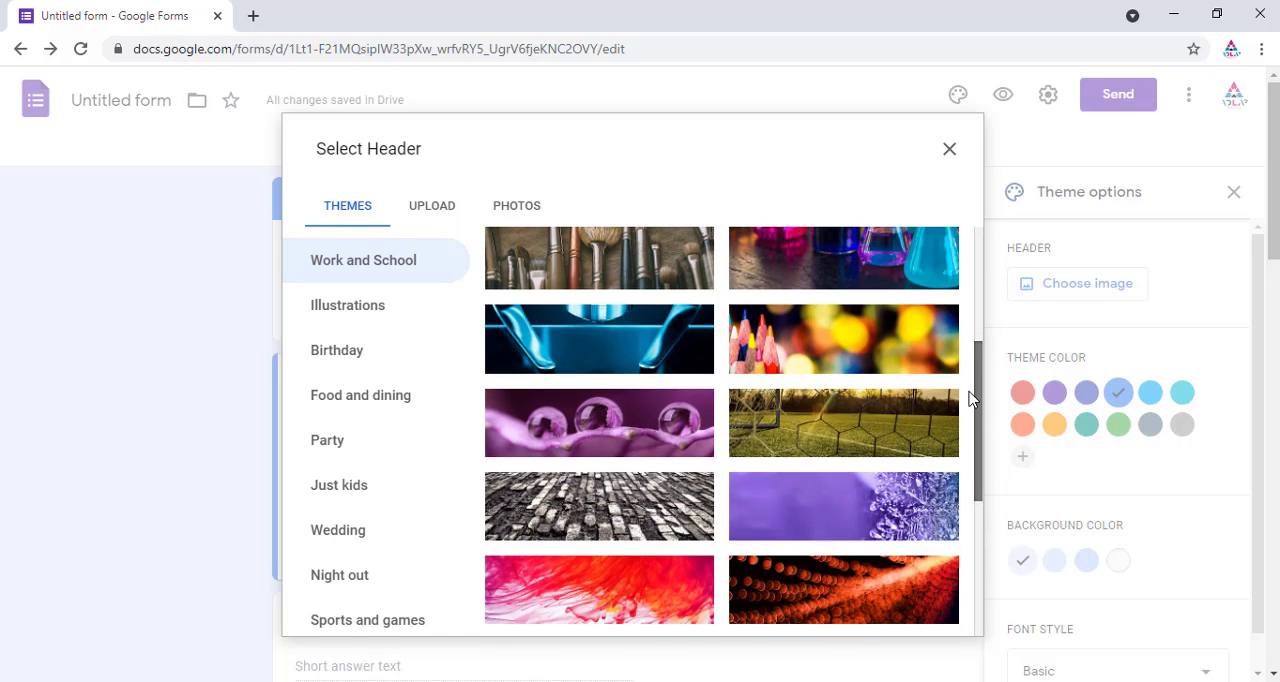
scroll(880, 378, up, 1)
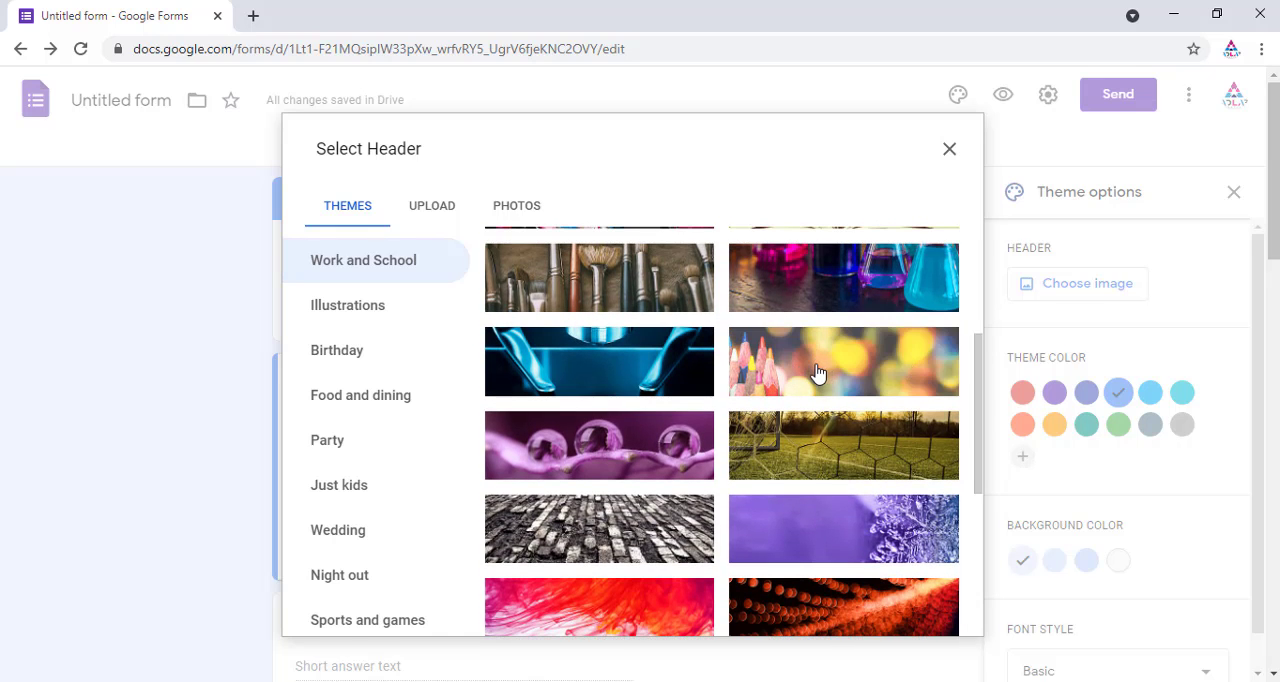
click(817, 372)
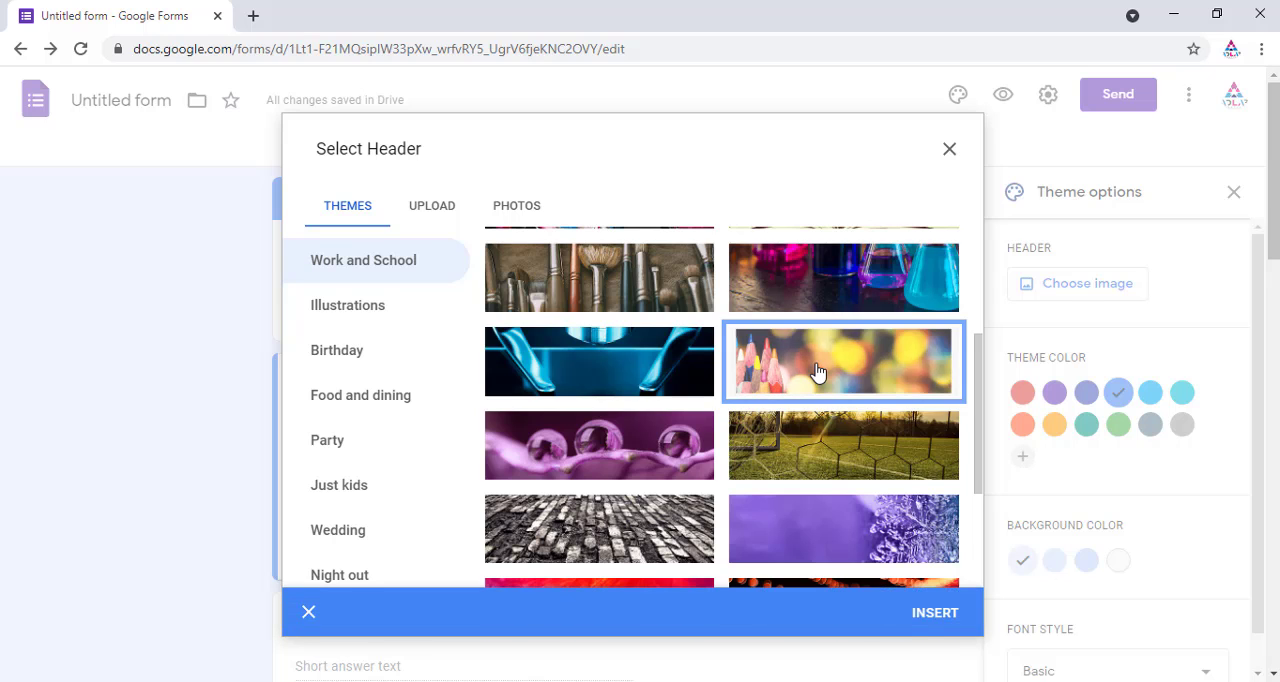
click(933, 614)
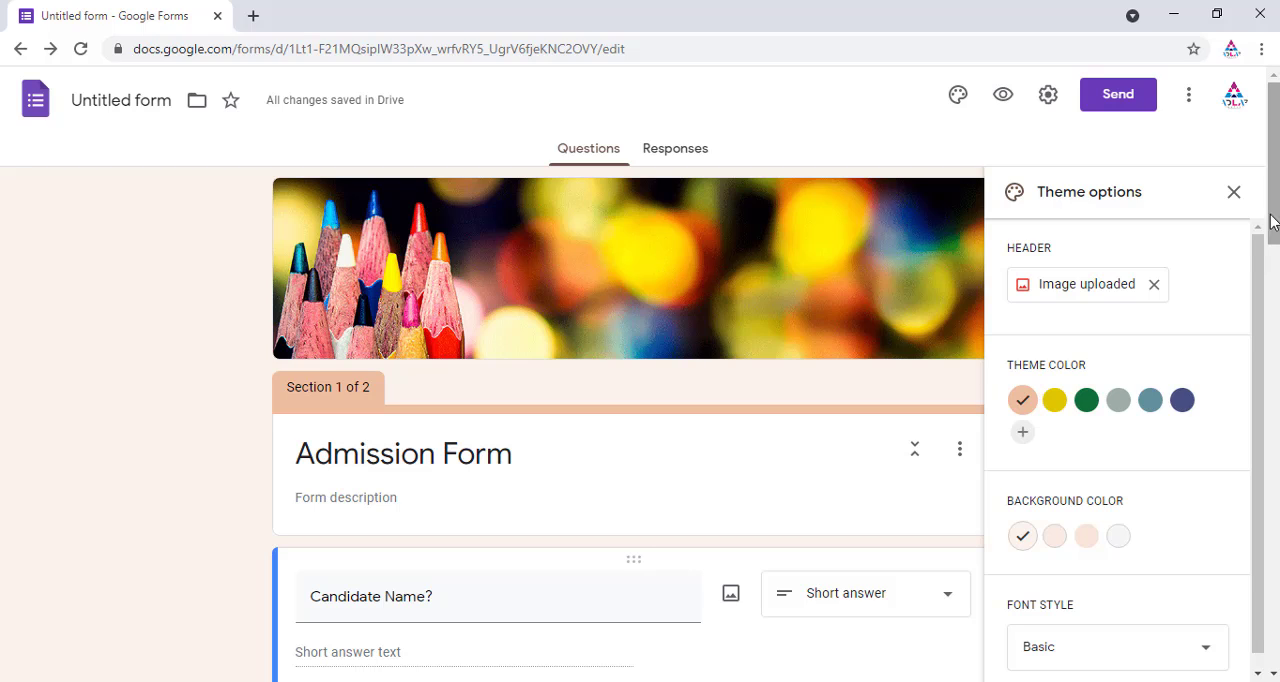
Step: Set the theme colour to dark green and the background colour to its darkest green shade
drag(1260, 251, 1255, 335)
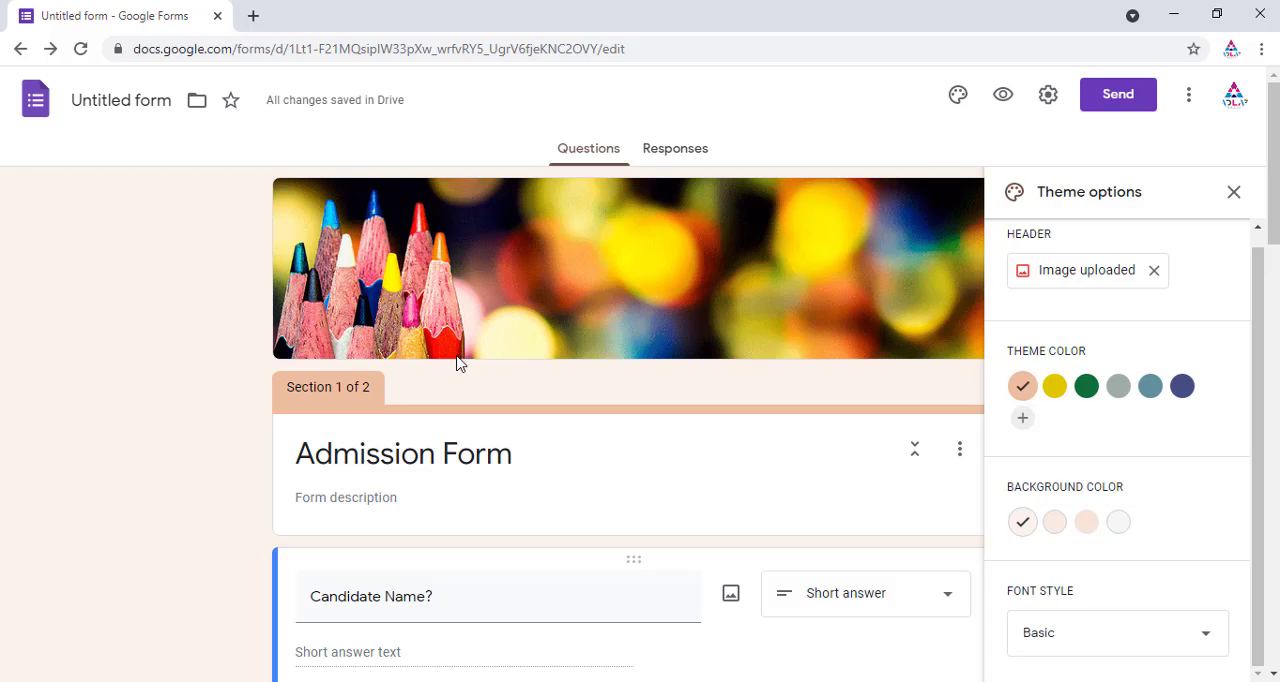
click(1060, 397)
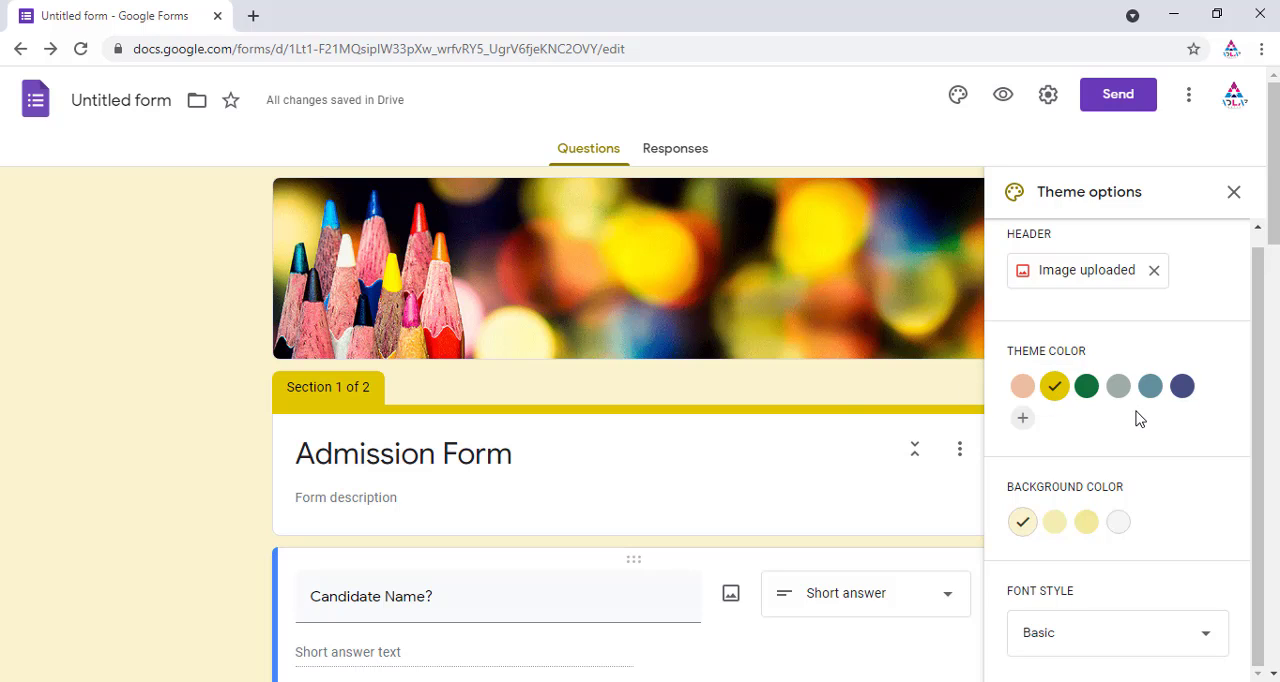
click(1088, 390)
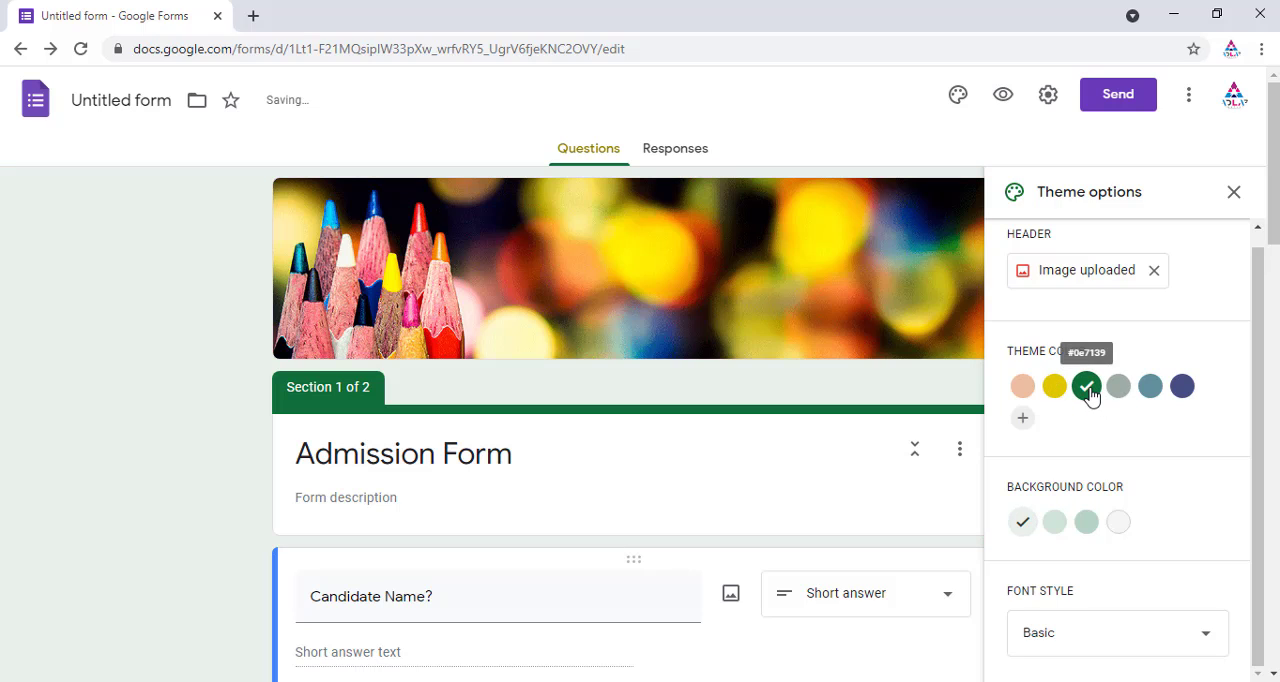
click(1095, 528)
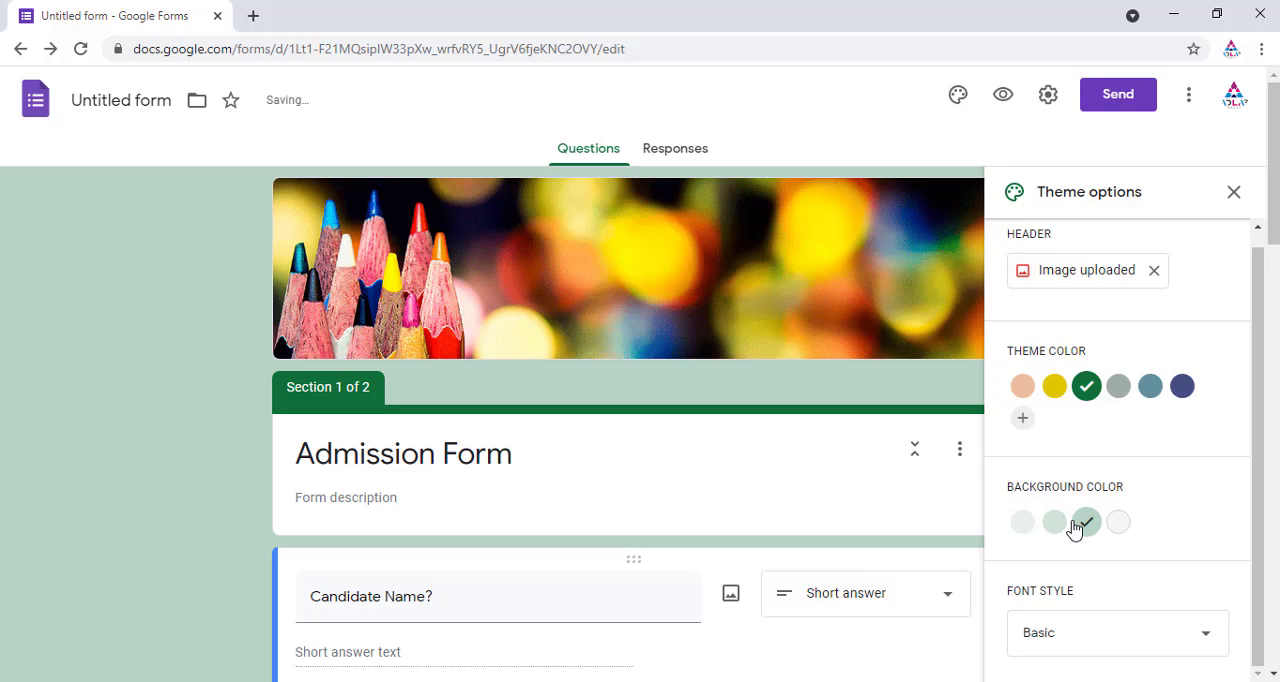
Step: Browse the font style choices, then close the theme options
scroll(1110, 580, down, 2)
click(1152, 633)
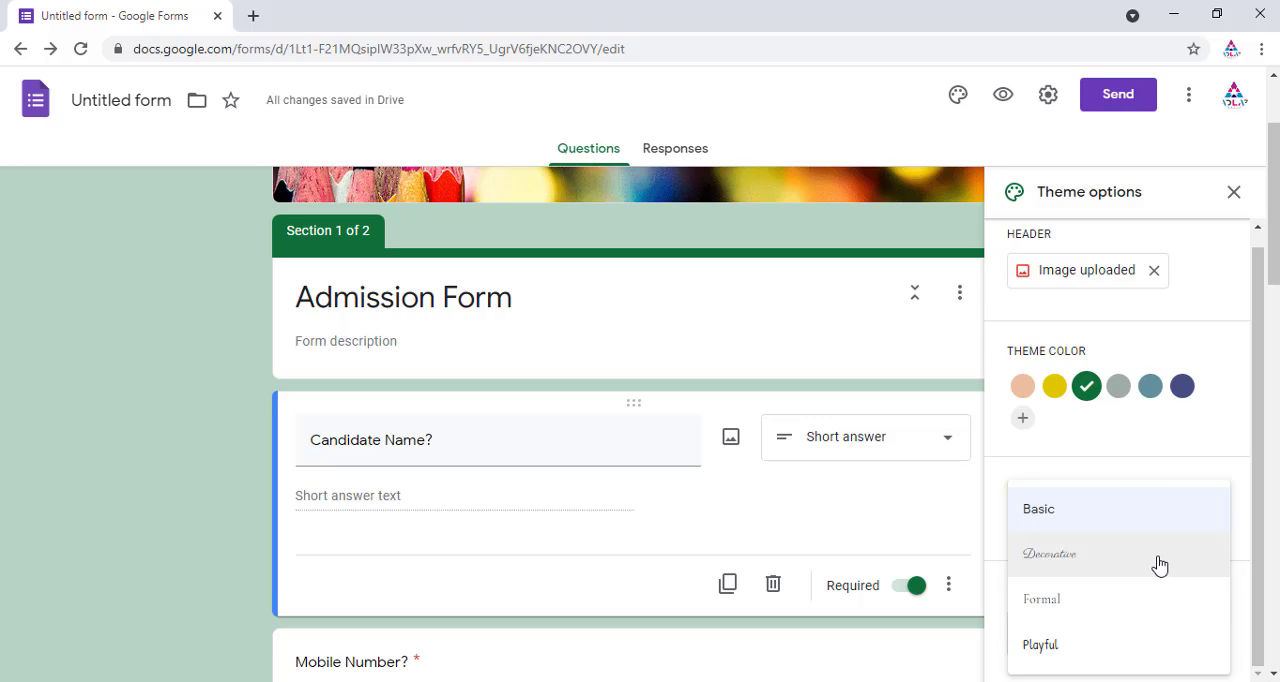
scroll(1095, 597, down, 2)
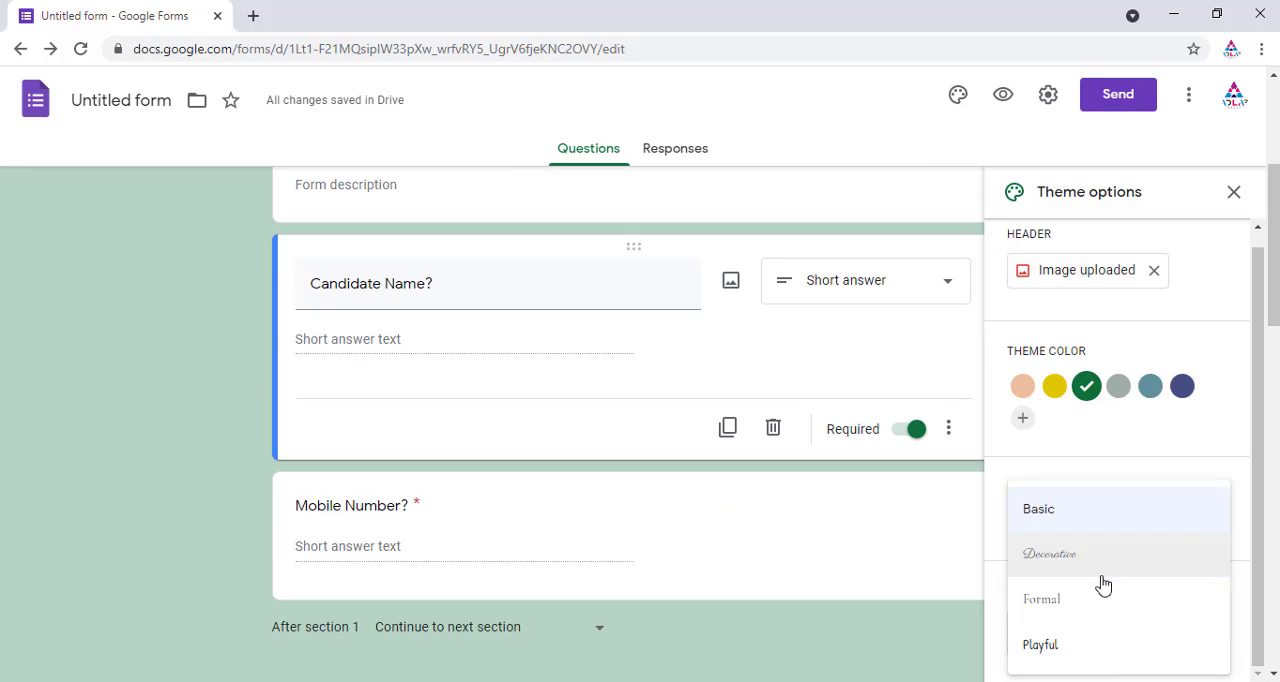
click(1086, 527)
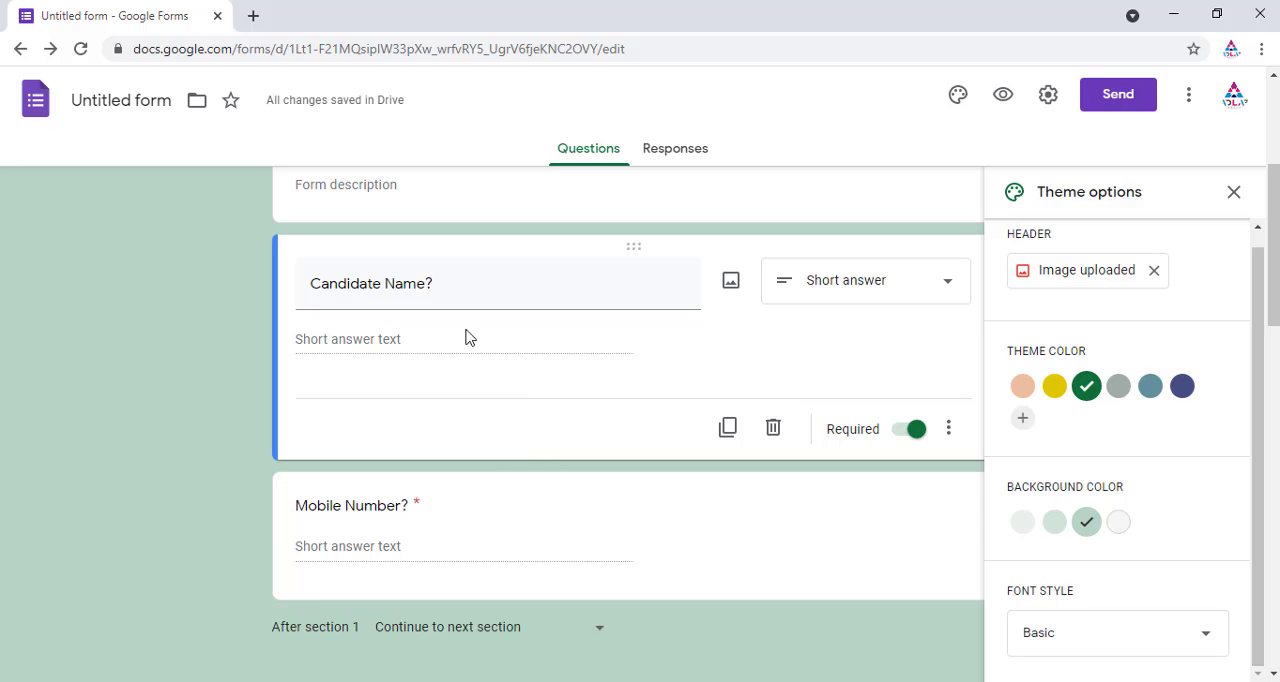
scroll(580, 440, up, 3)
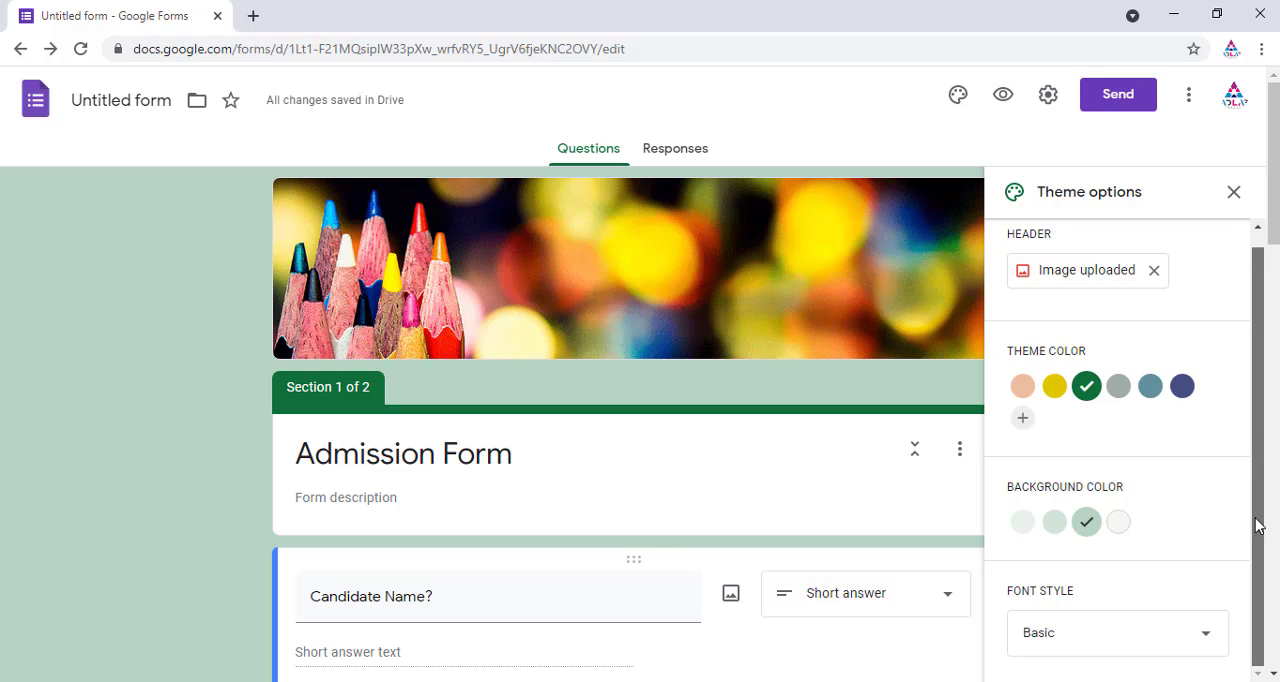
click(1233, 192)
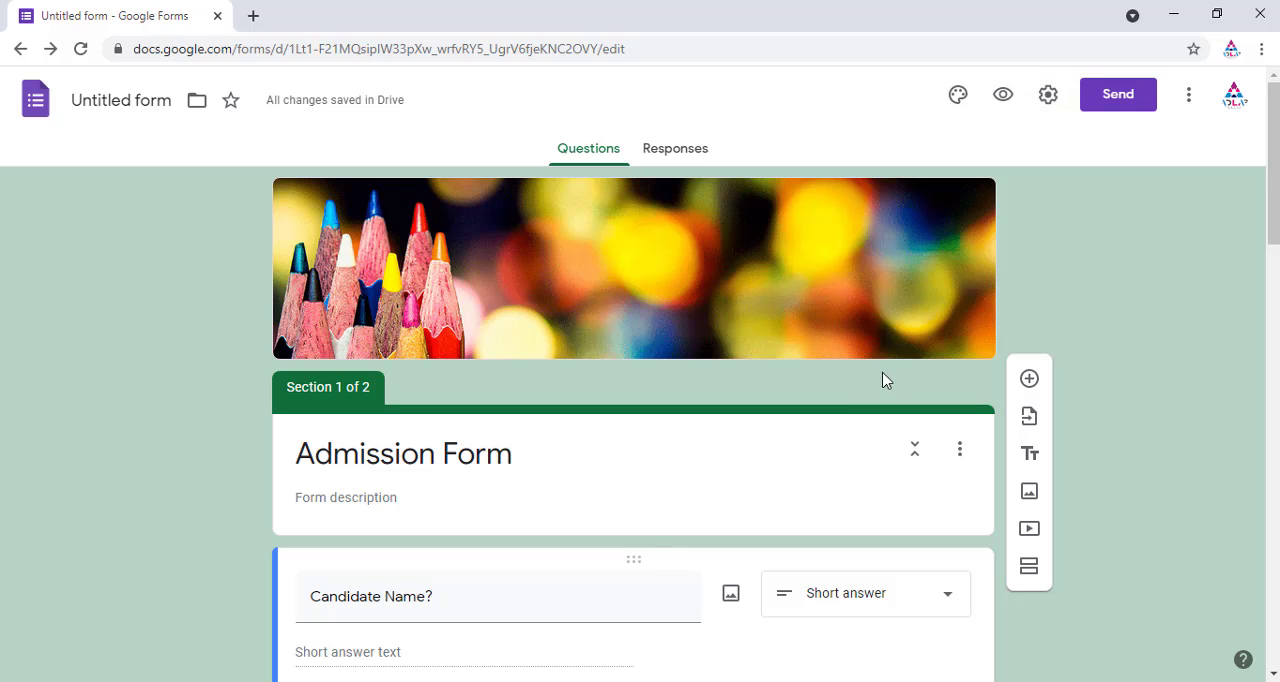
Step: Open the form settings and try turning Collect emails and Limit to 1 response on and off
click(1046, 102)
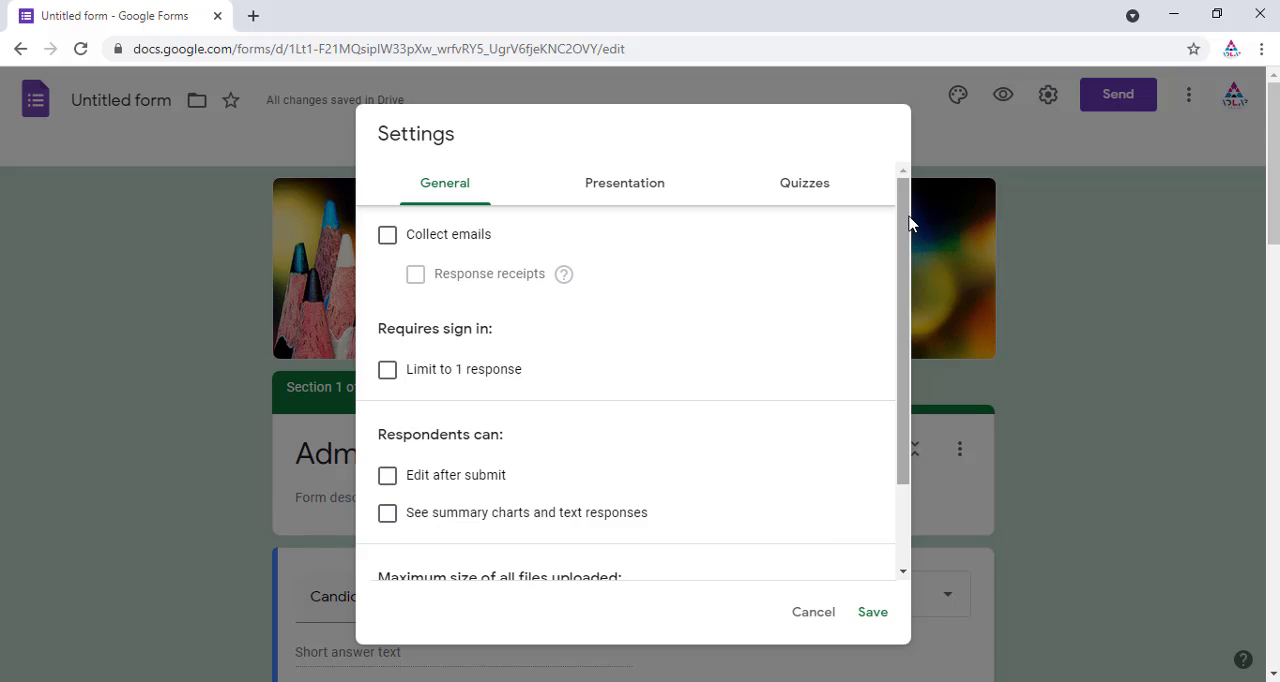
scroll(914, 290, down, 2)
scroll(900, 260, up, 2)
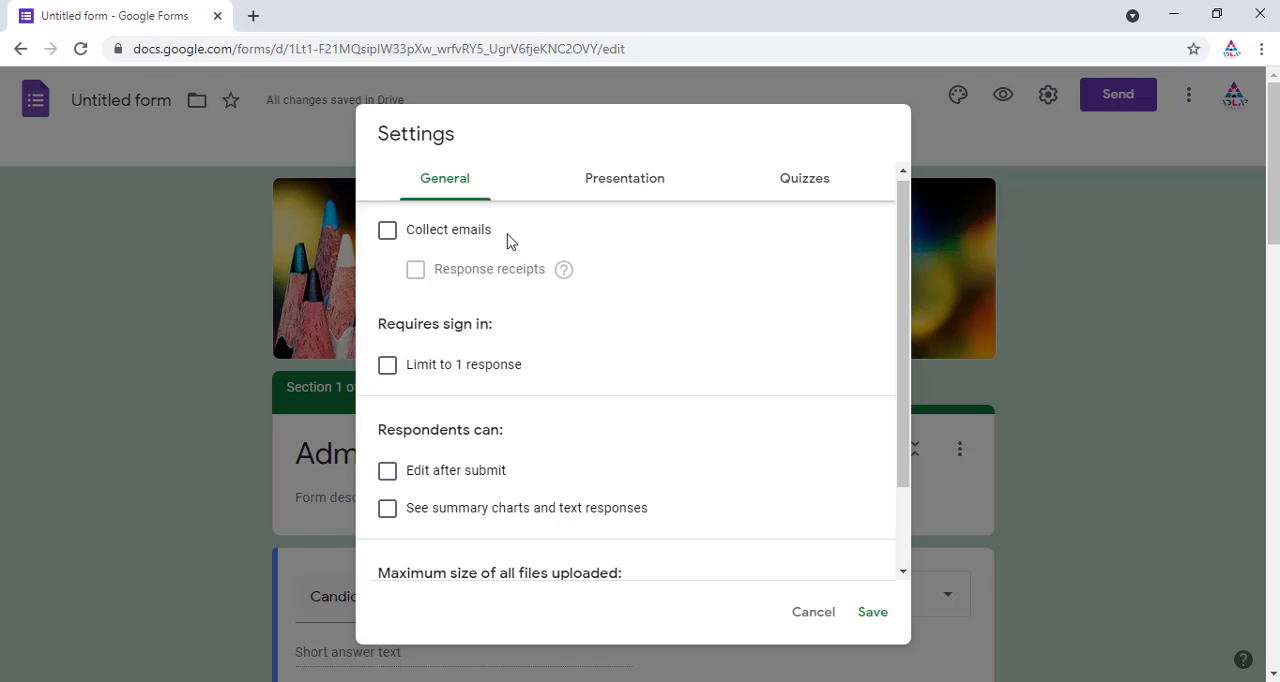
click(389, 240)
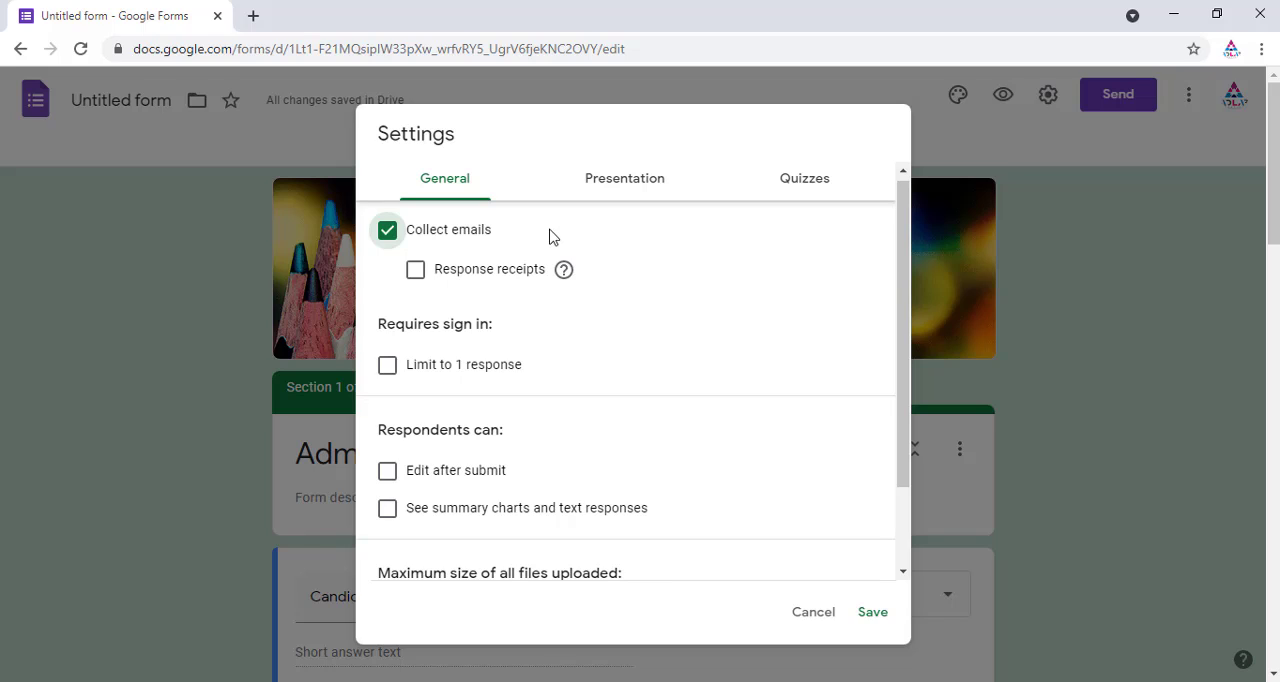
click(388, 232)
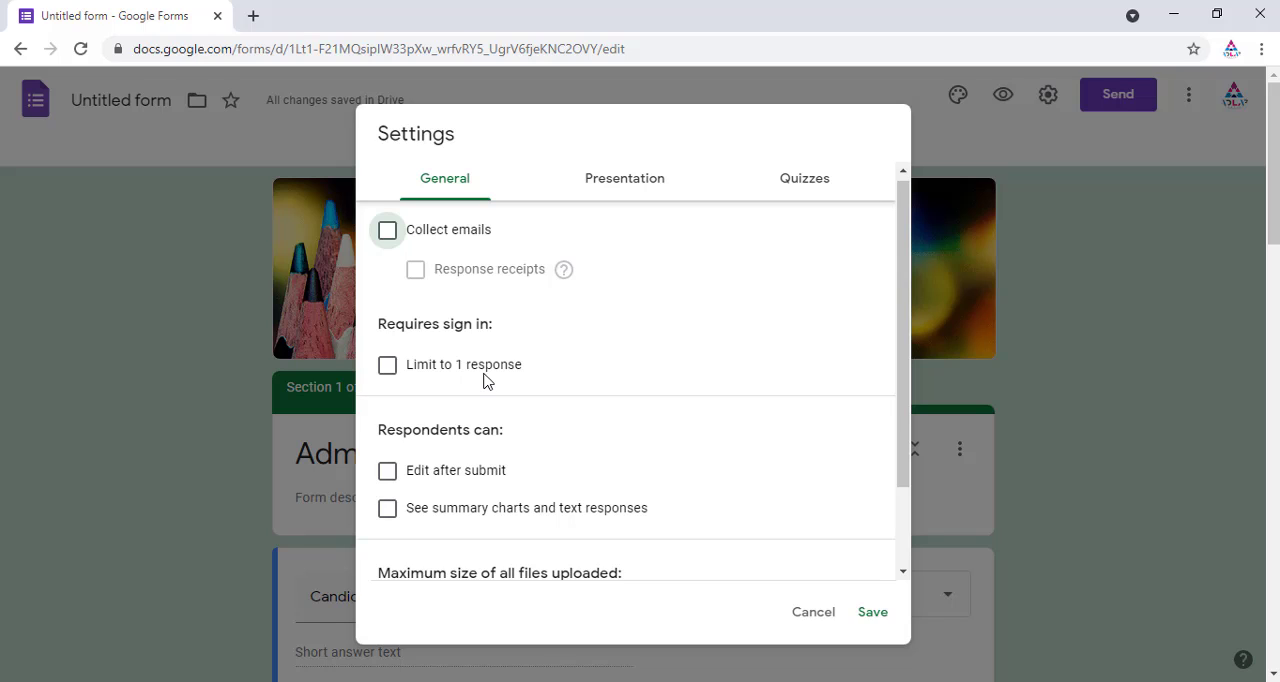
click(389, 368)
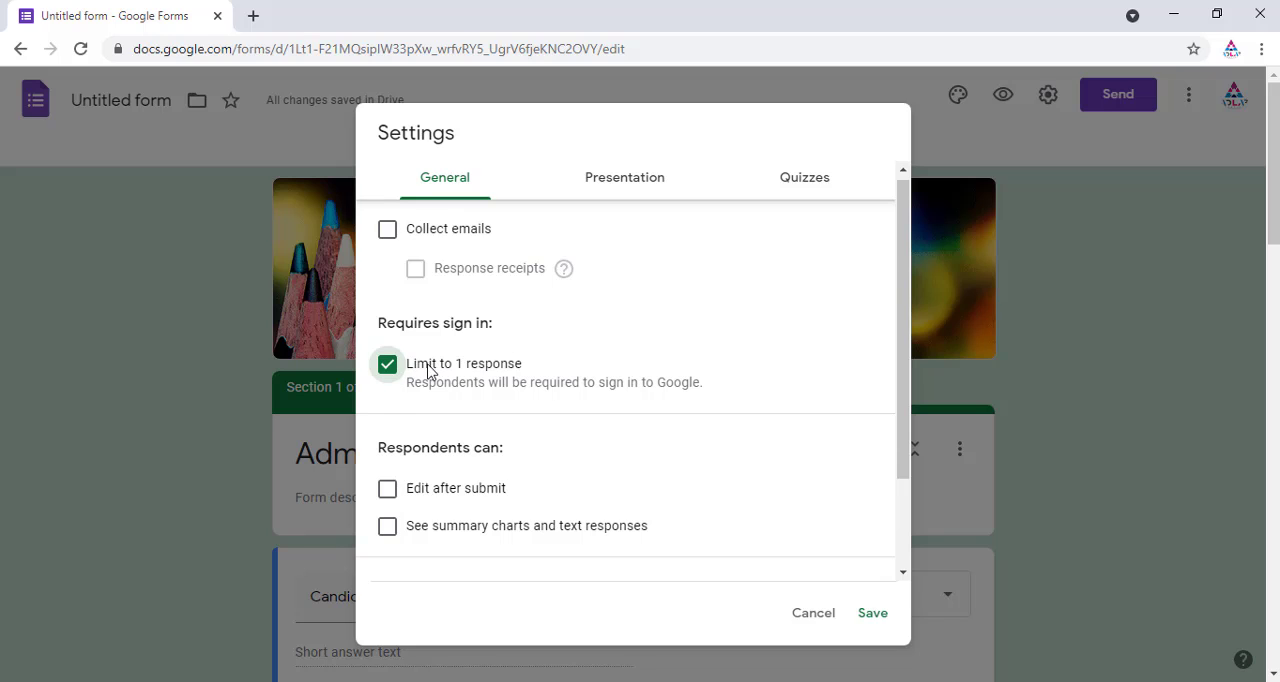
click(387, 366)
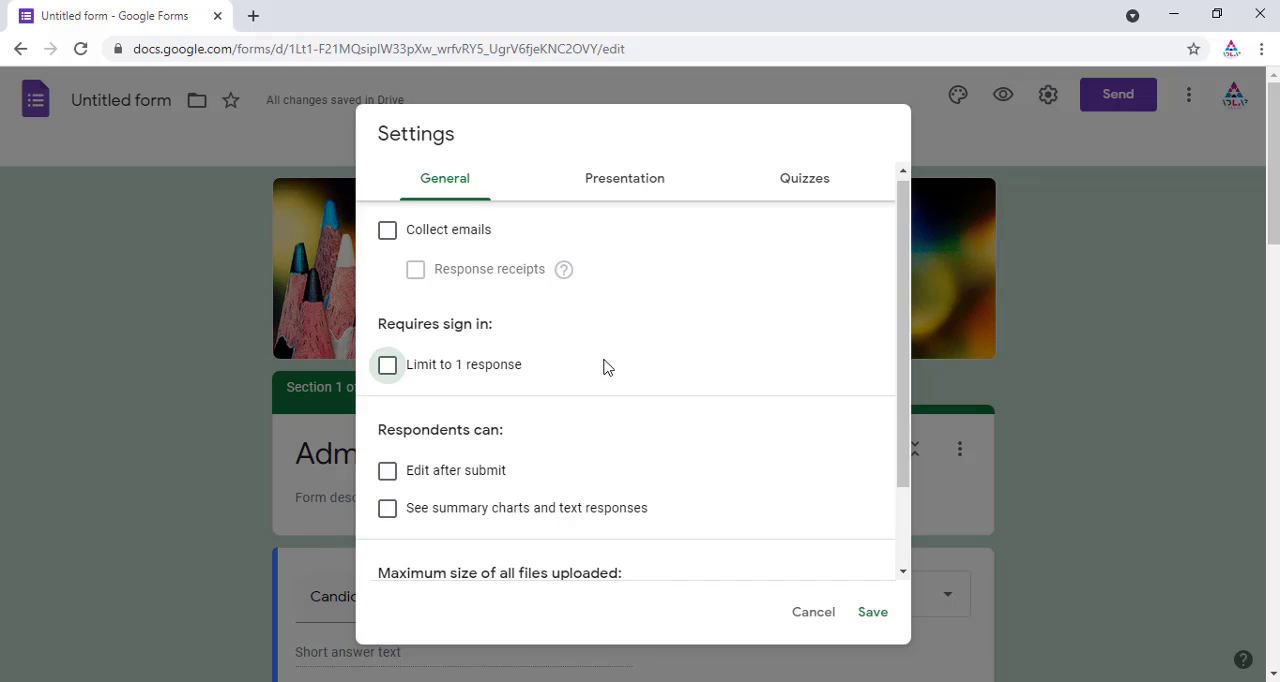
Step: Try turning Edit after submit on and off, then save the general settings
scroll(660, 366, down, 2)
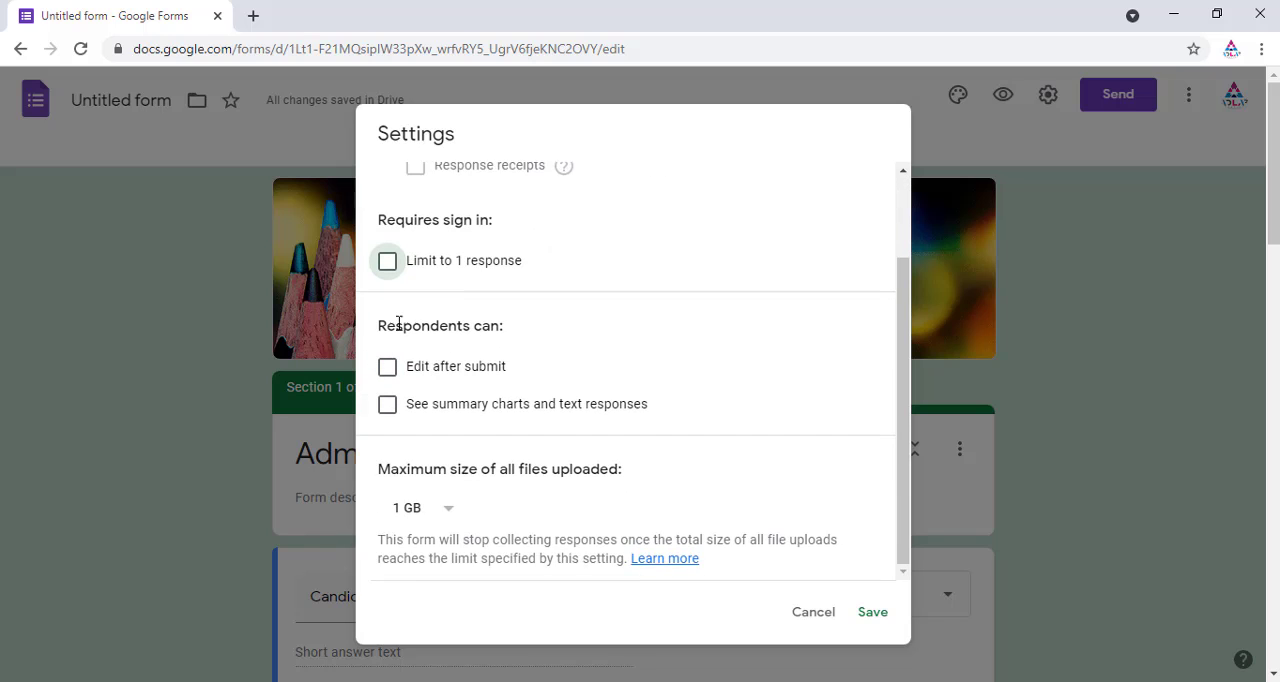
drag(380, 324, 511, 330)
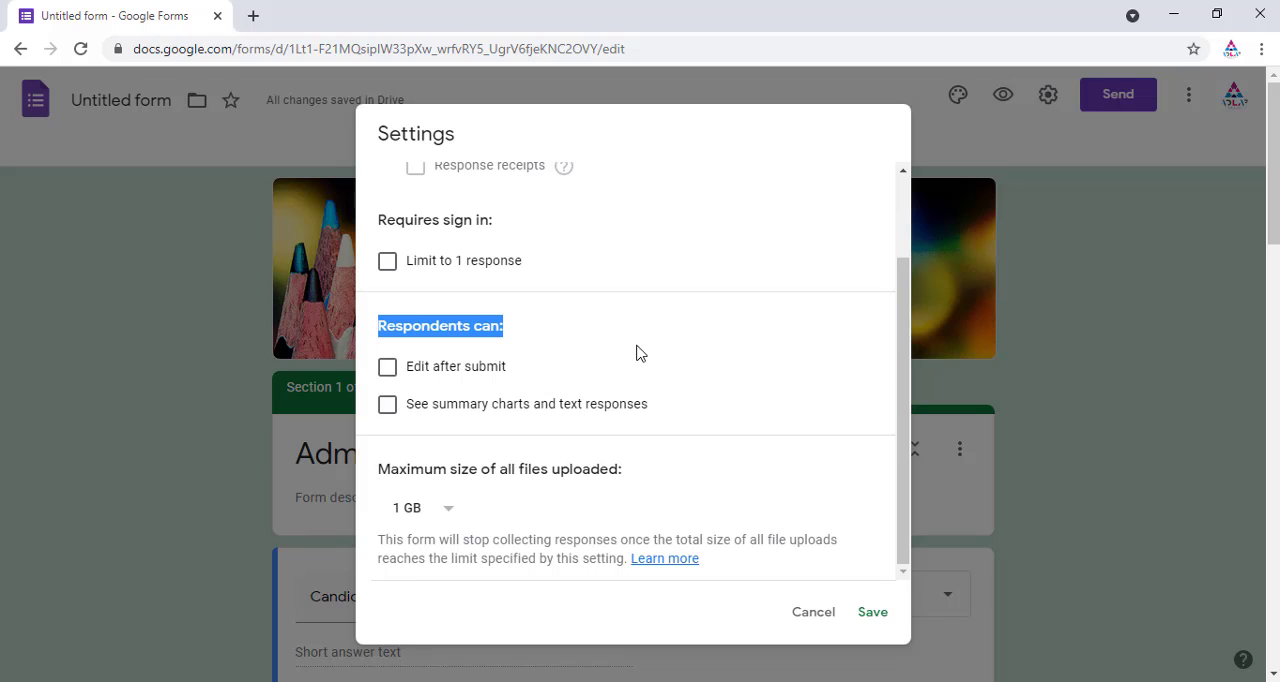
click(385, 367)
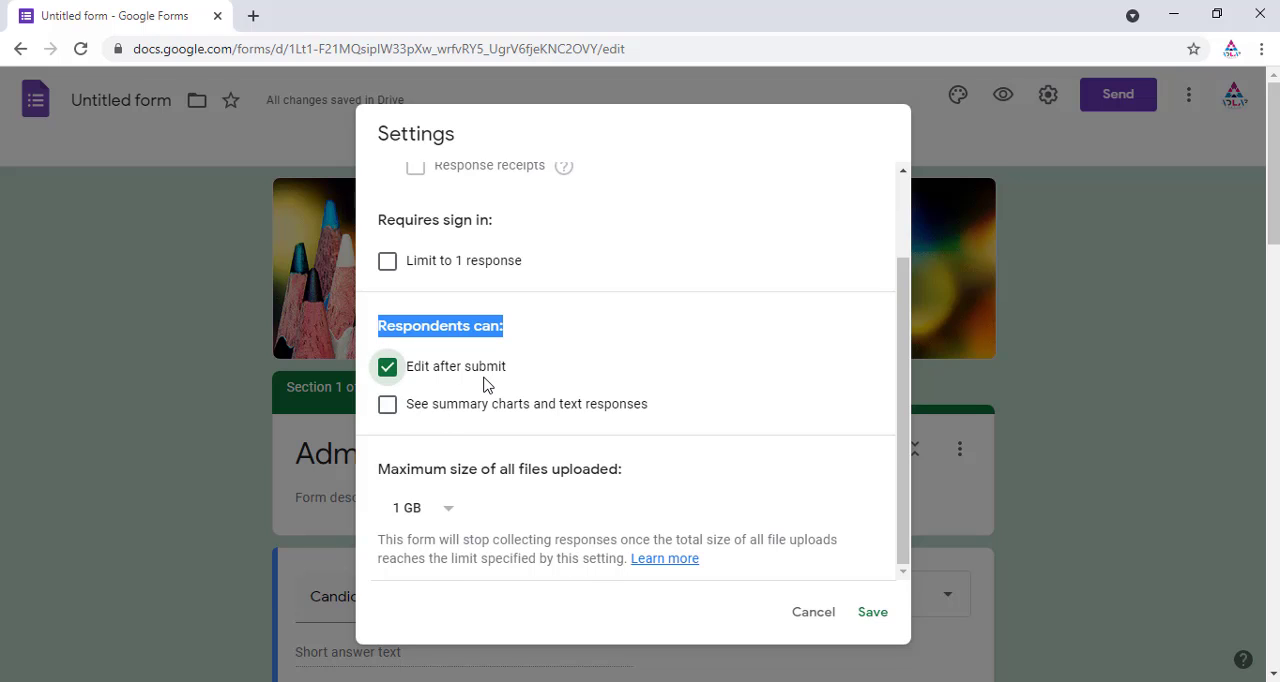
click(387, 368)
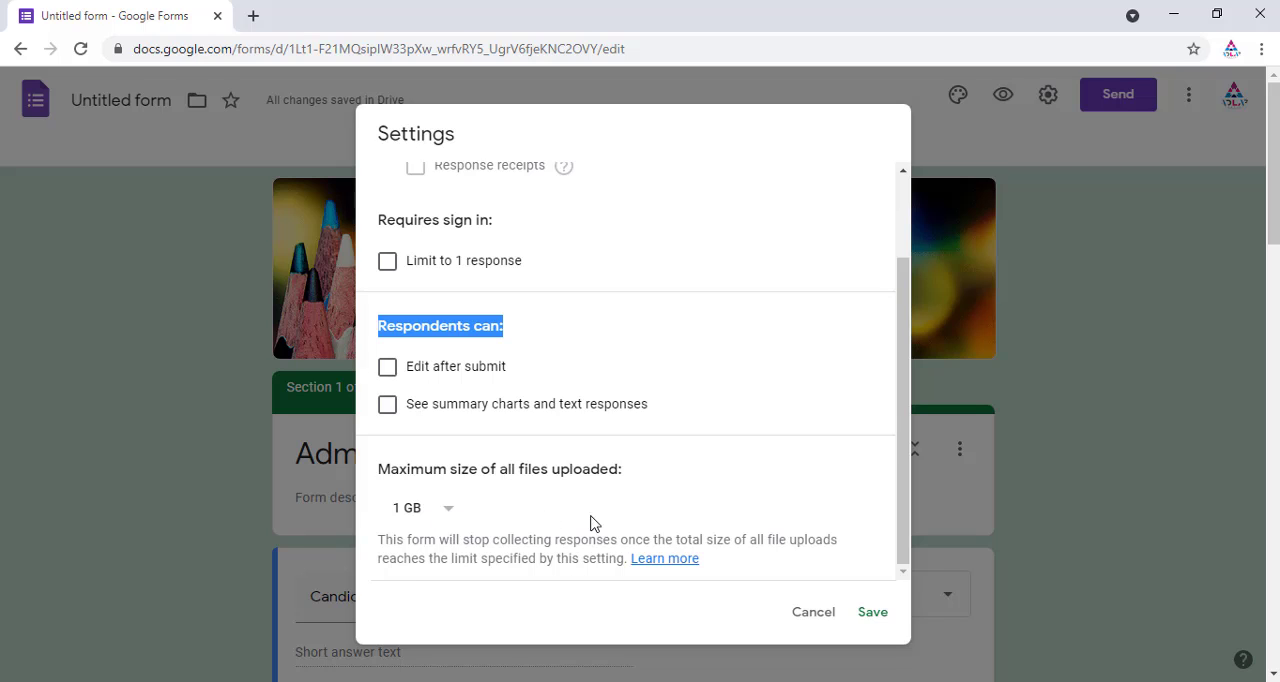
click(876, 614)
Step: Open the form settings and, in the presentation options, turn on Show progress bar and turn off Show link to submit another response
click(1047, 95)
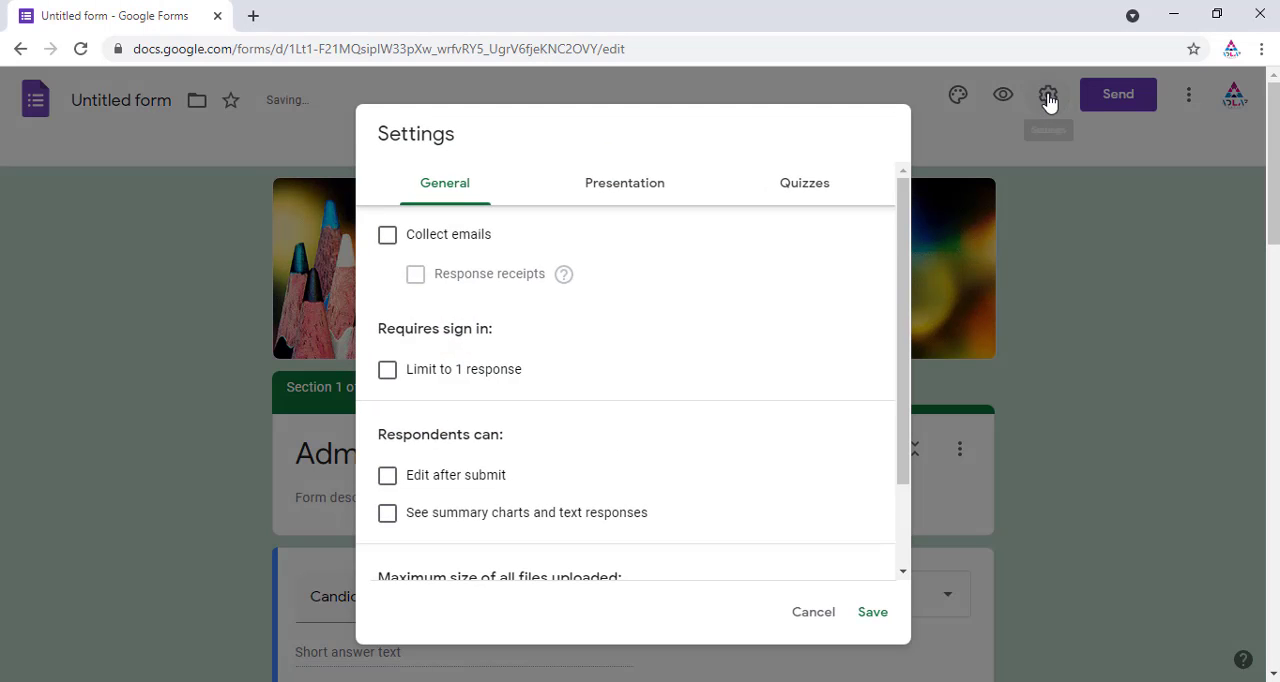
click(645, 187)
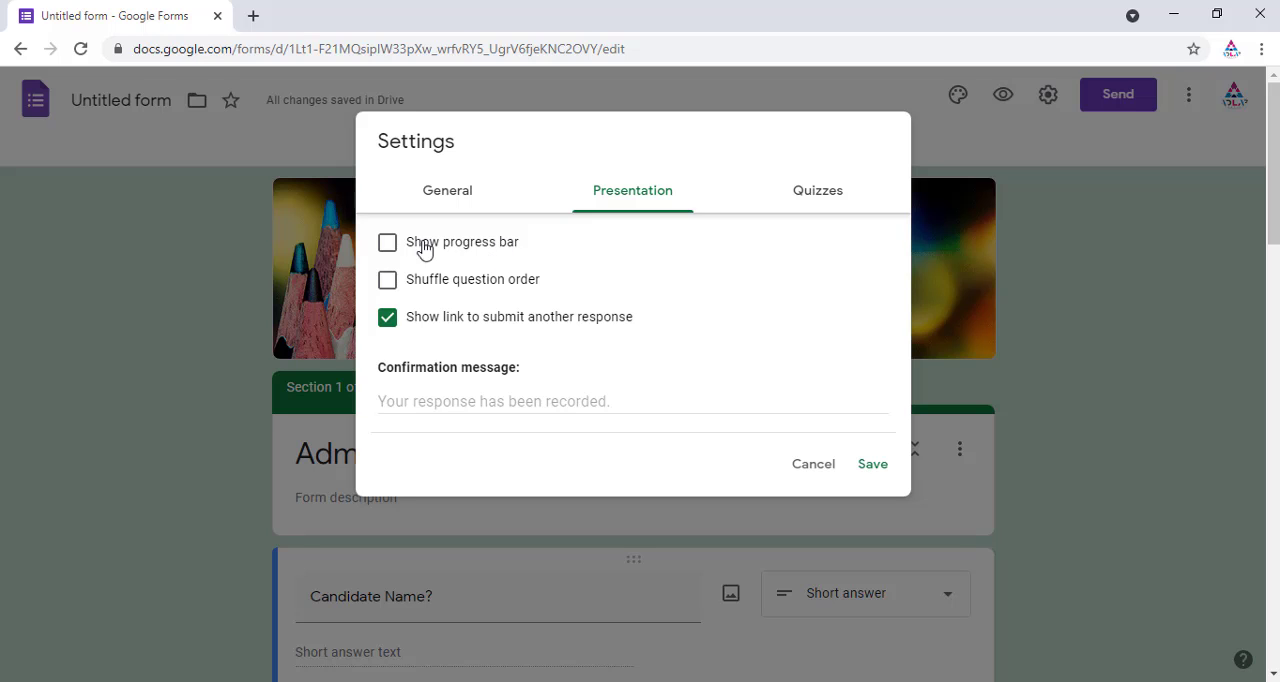
click(387, 243)
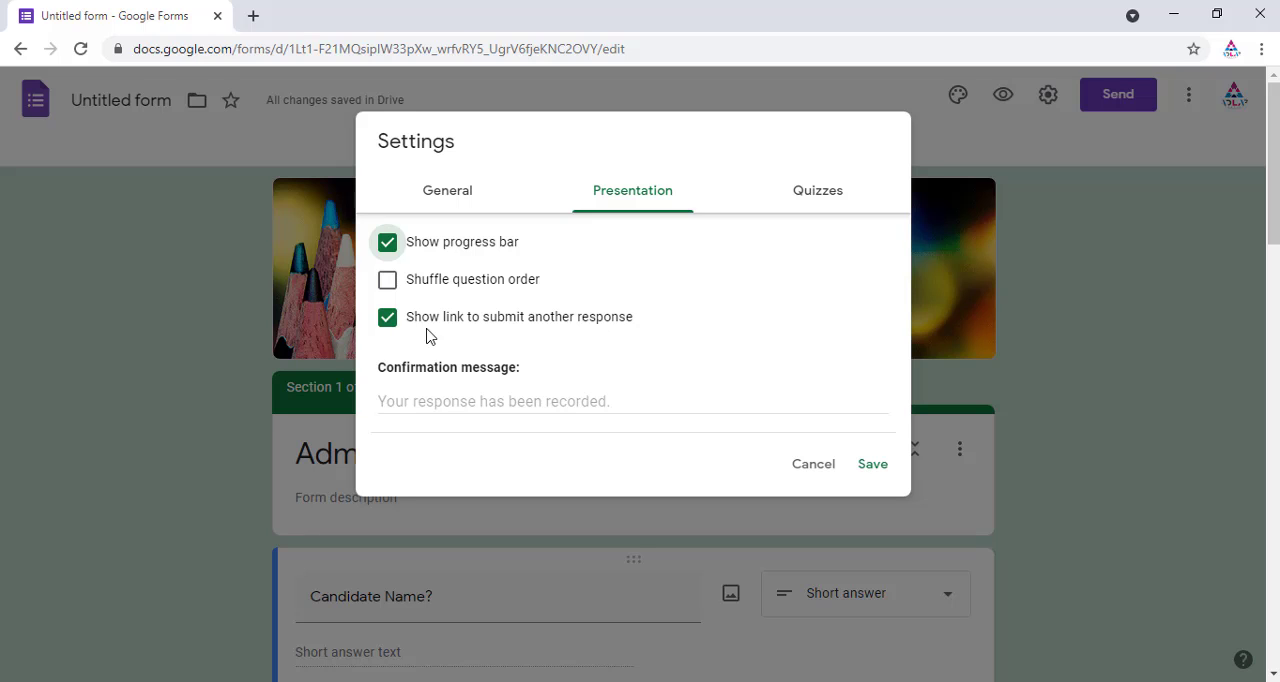
click(387, 318)
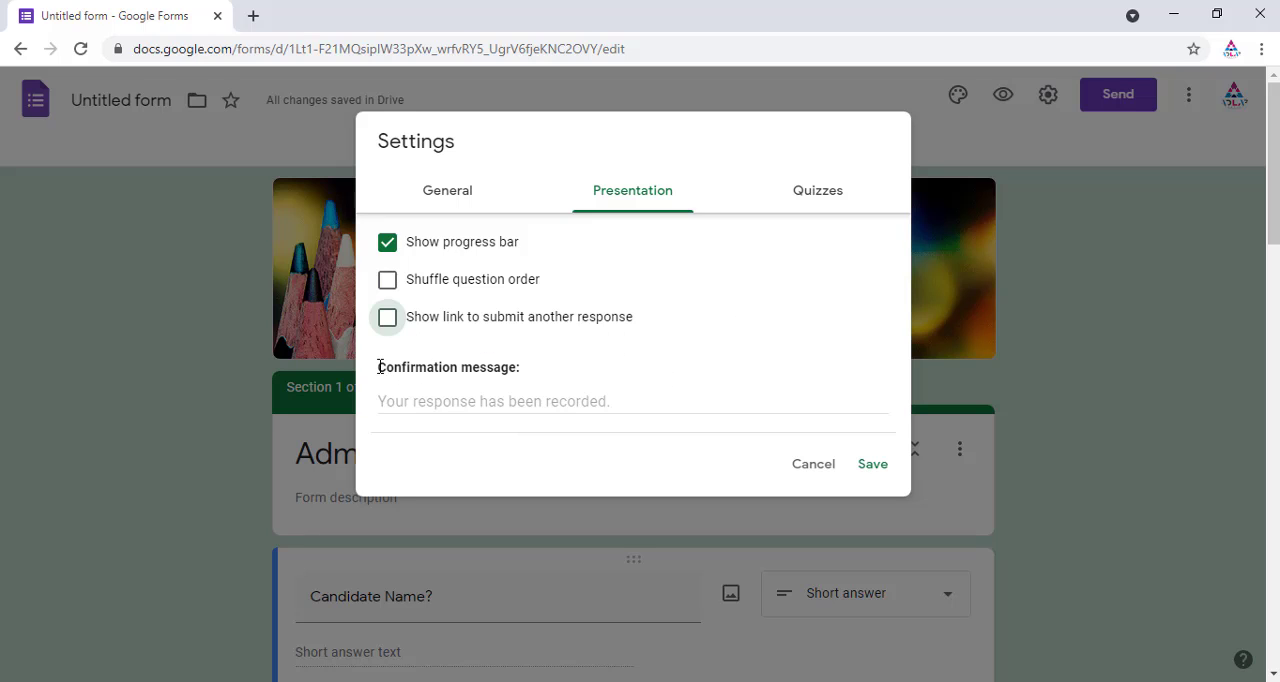
drag(379, 367, 667, 370)
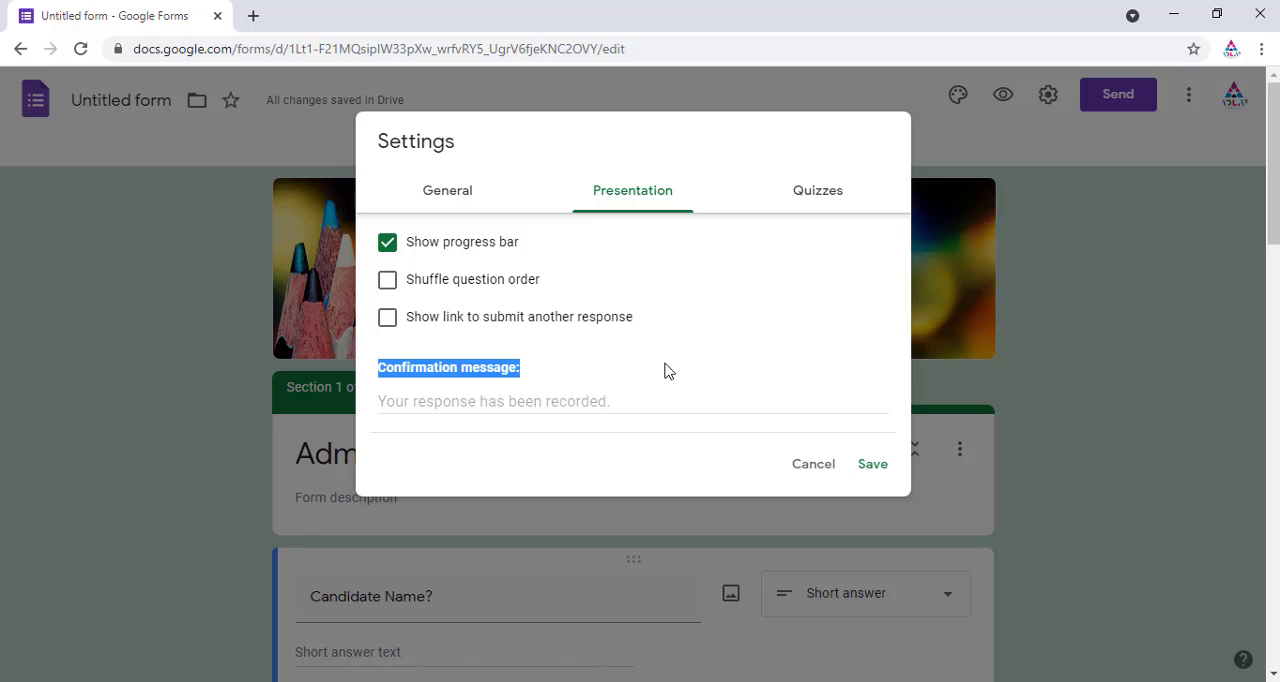
click(381, 401)
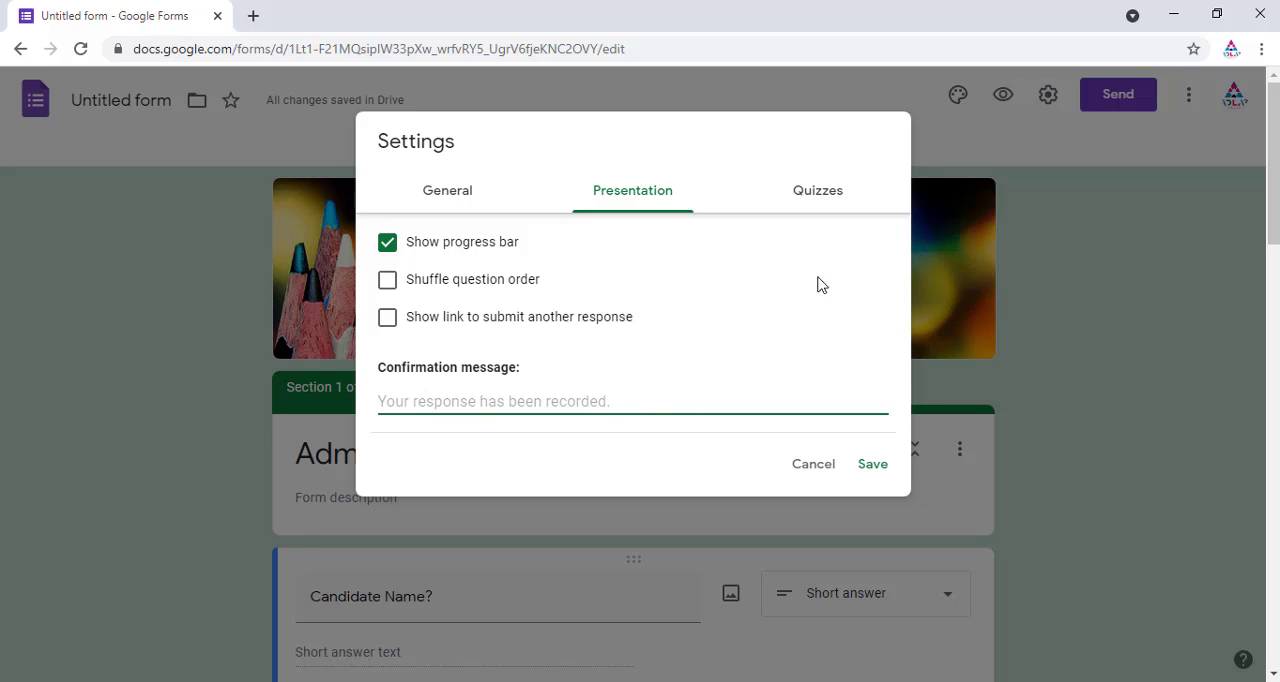
Step: Try turning on Make this a quiz with both release grade options, then turn it off and save the settings
click(829, 199)
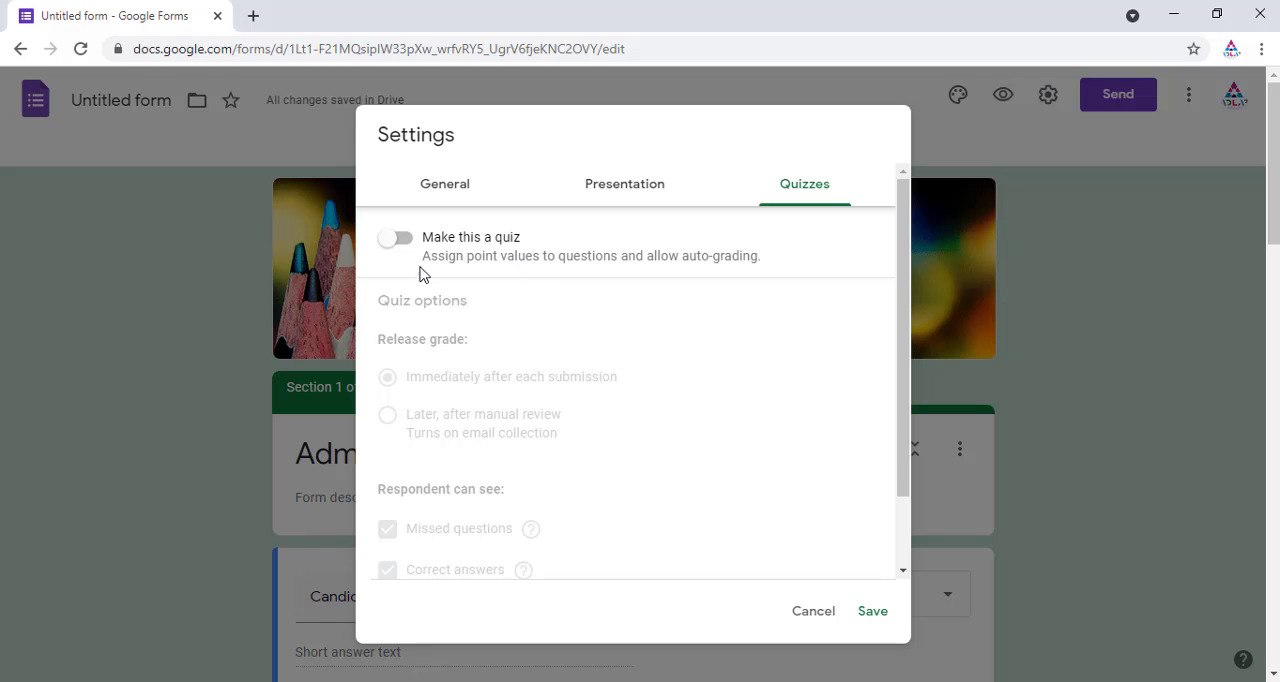
click(397, 240)
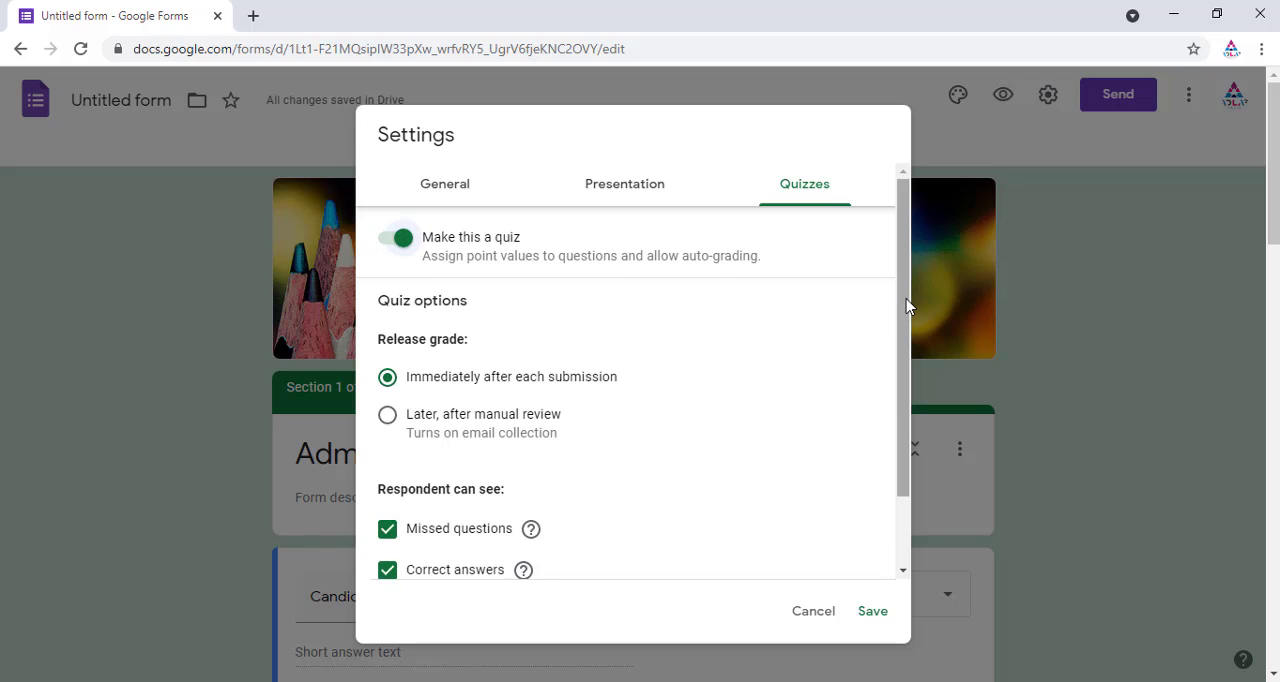
drag(908, 306, 912, 352)
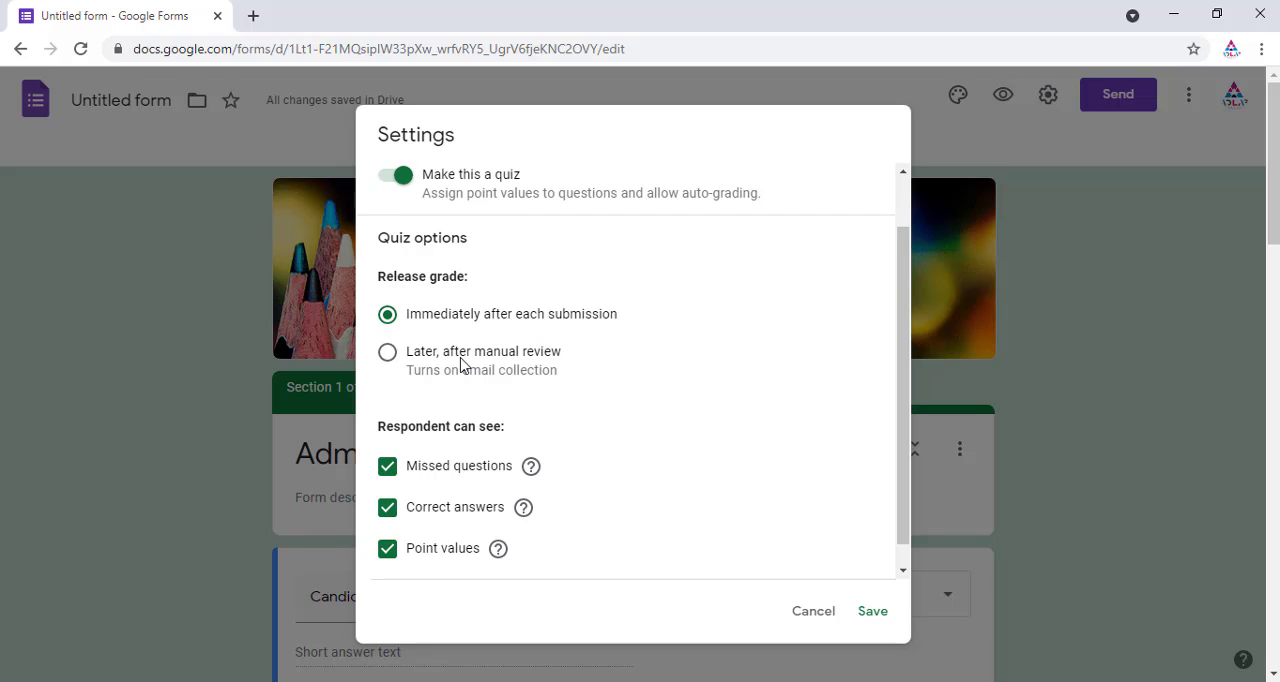
click(388, 358)
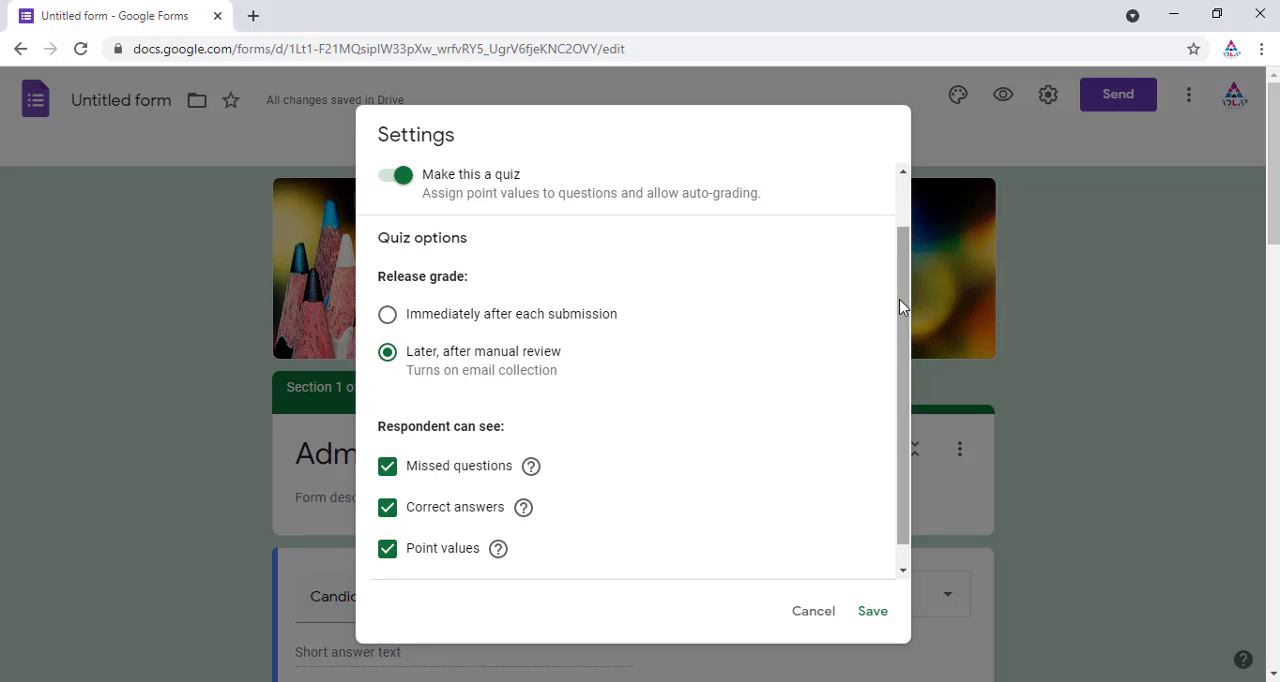
drag(900, 307, 907, 228)
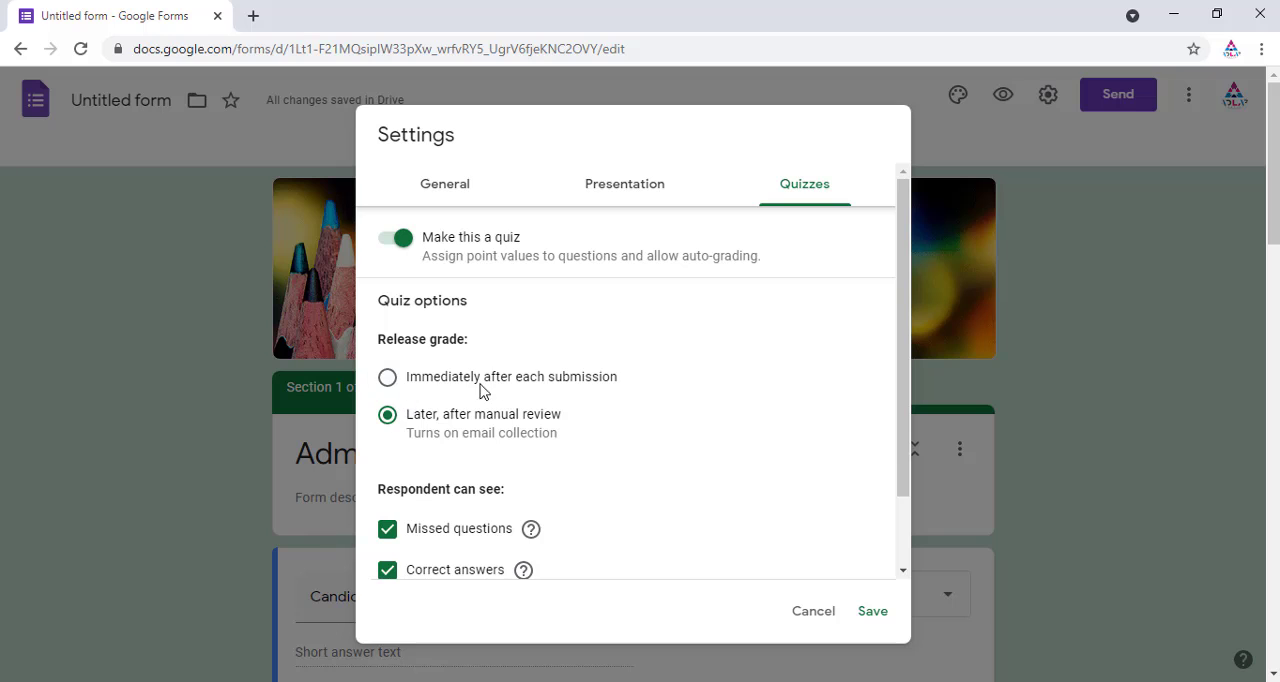
click(388, 382)
drag(905, 268, 900, 190)
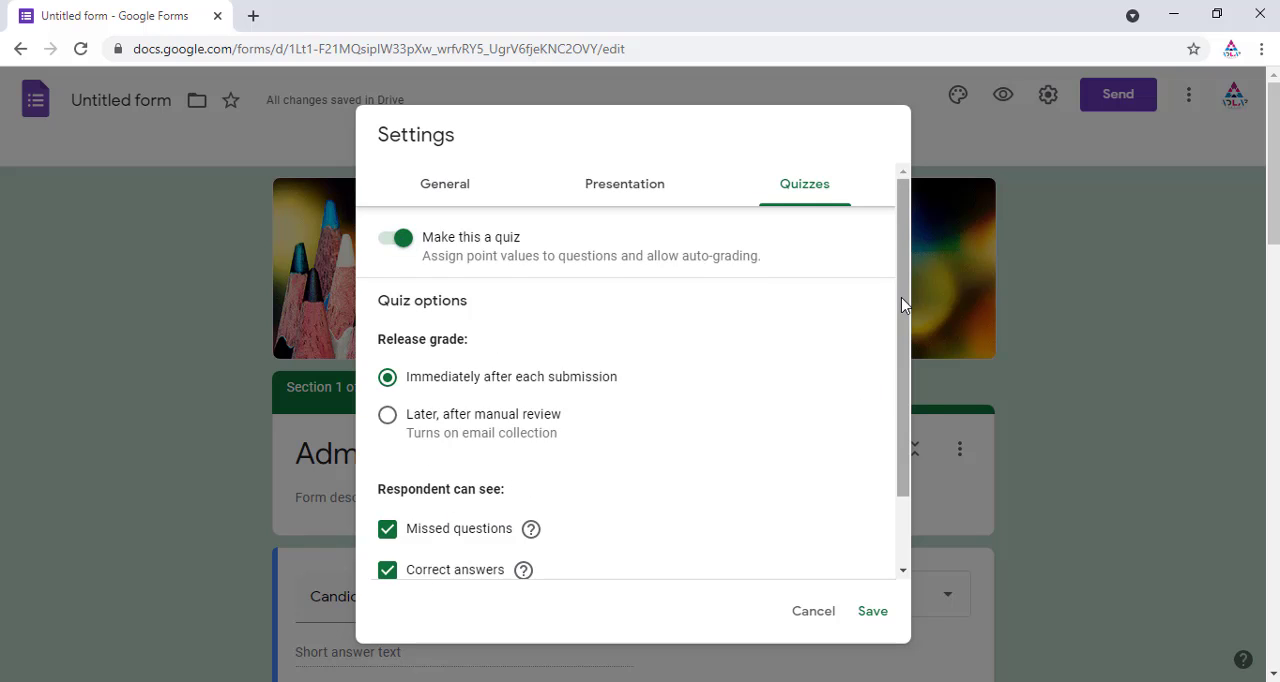
drag(906, 303, 911, 445)
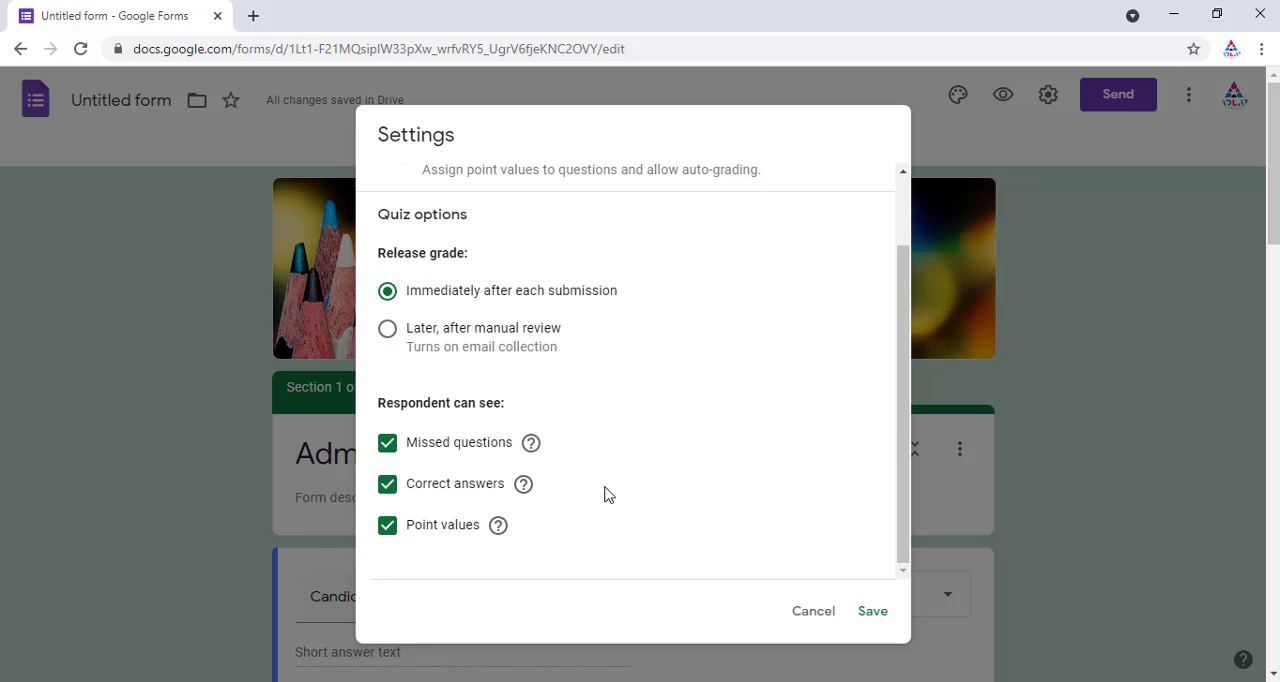
mouse_move(907, 448)
mouse_down()
mouse_move(909, 340)
mouse_move(902, 470)
mouse_up()
drag(904, 347, 475, 497)
drag(904, 363, 907, 298)
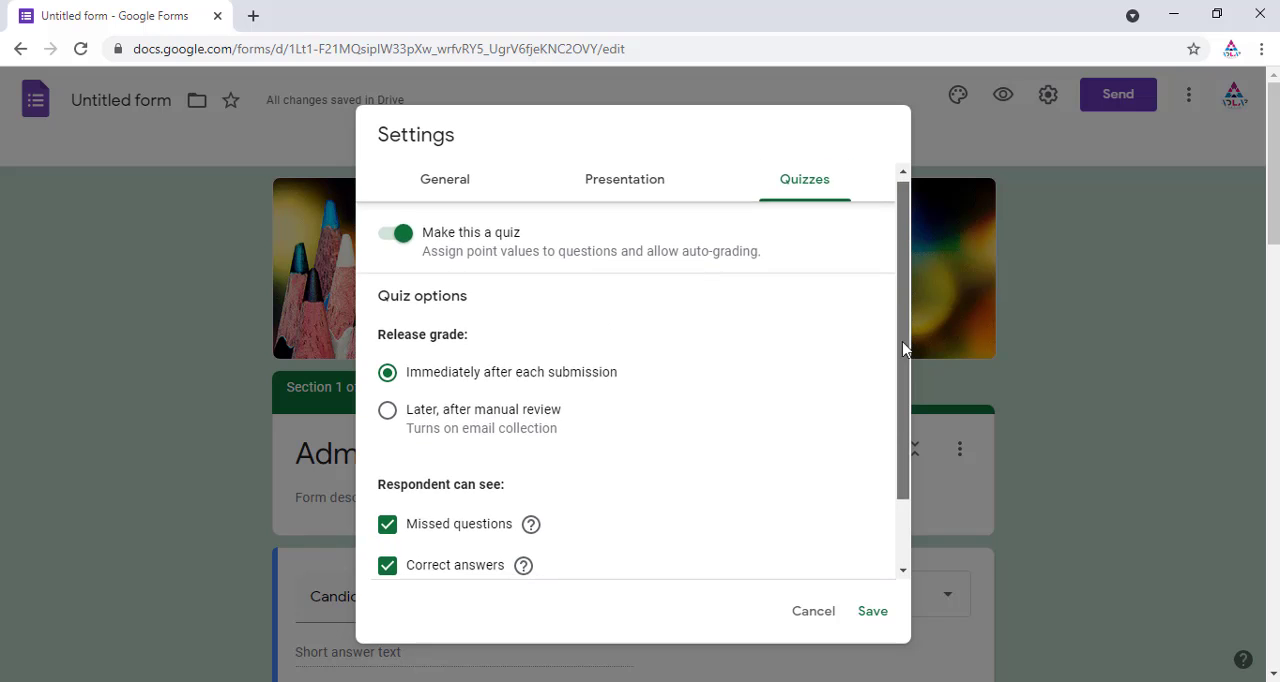
mouse_move(903, 348)
mouse_down()
mouse_move(903, 423)
mouse_move(912, 343)
mouse_up()
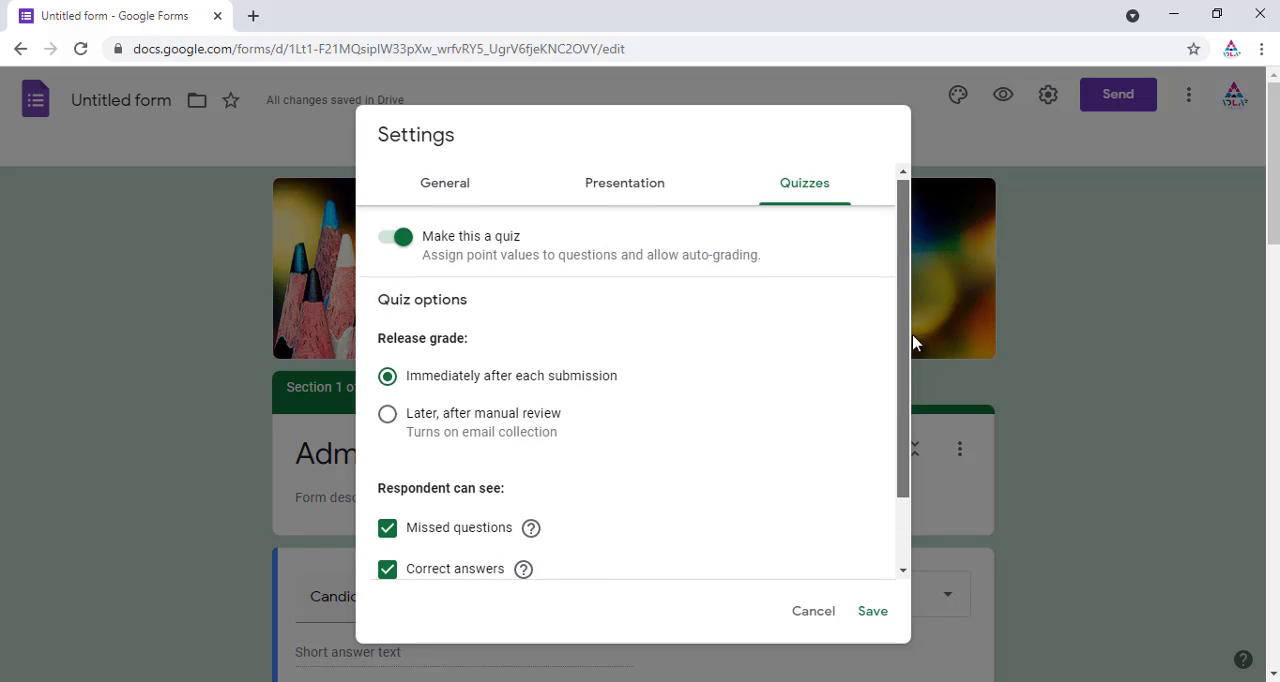
click(401, 241)
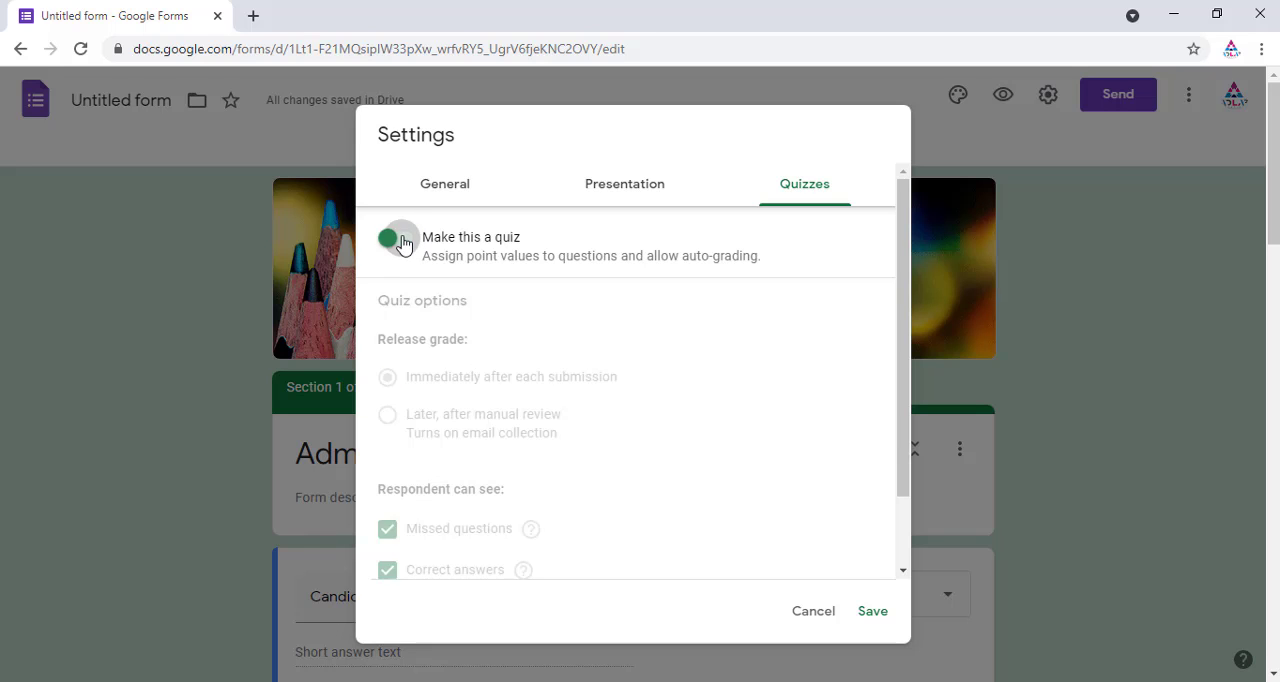
click(869, 609)
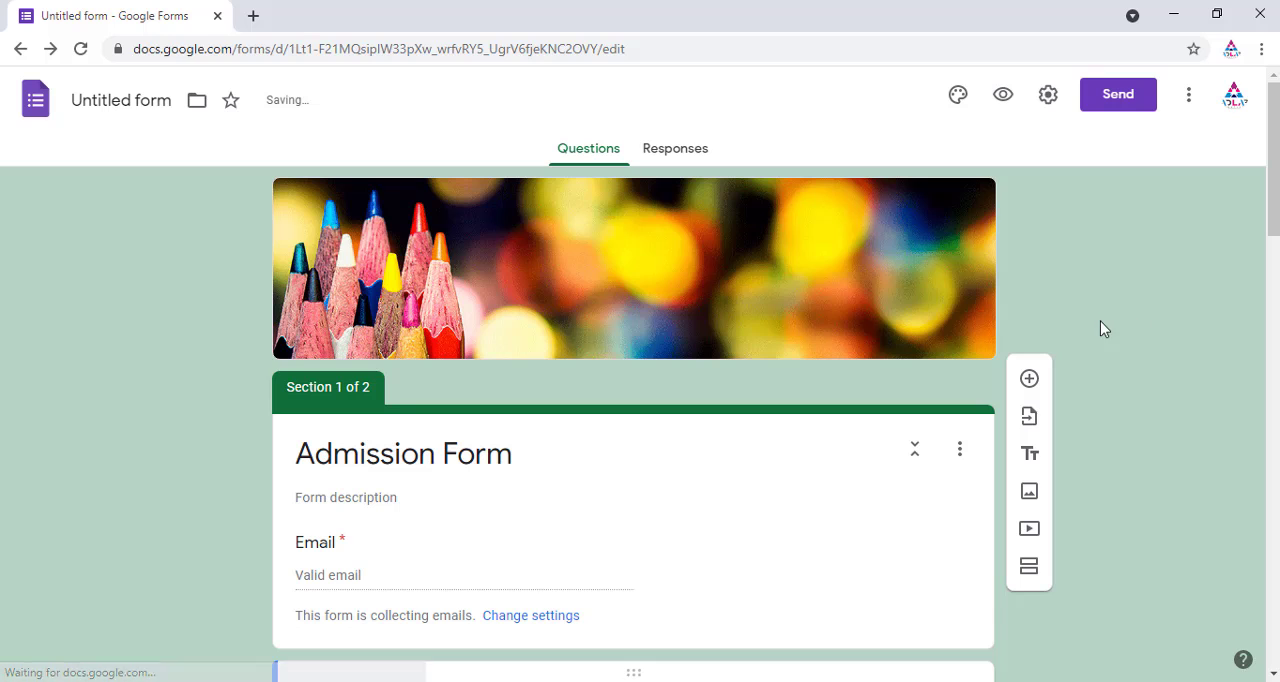
Step: Reopen the settings to review the presentation options, then close the dialog
click(1050, 98)
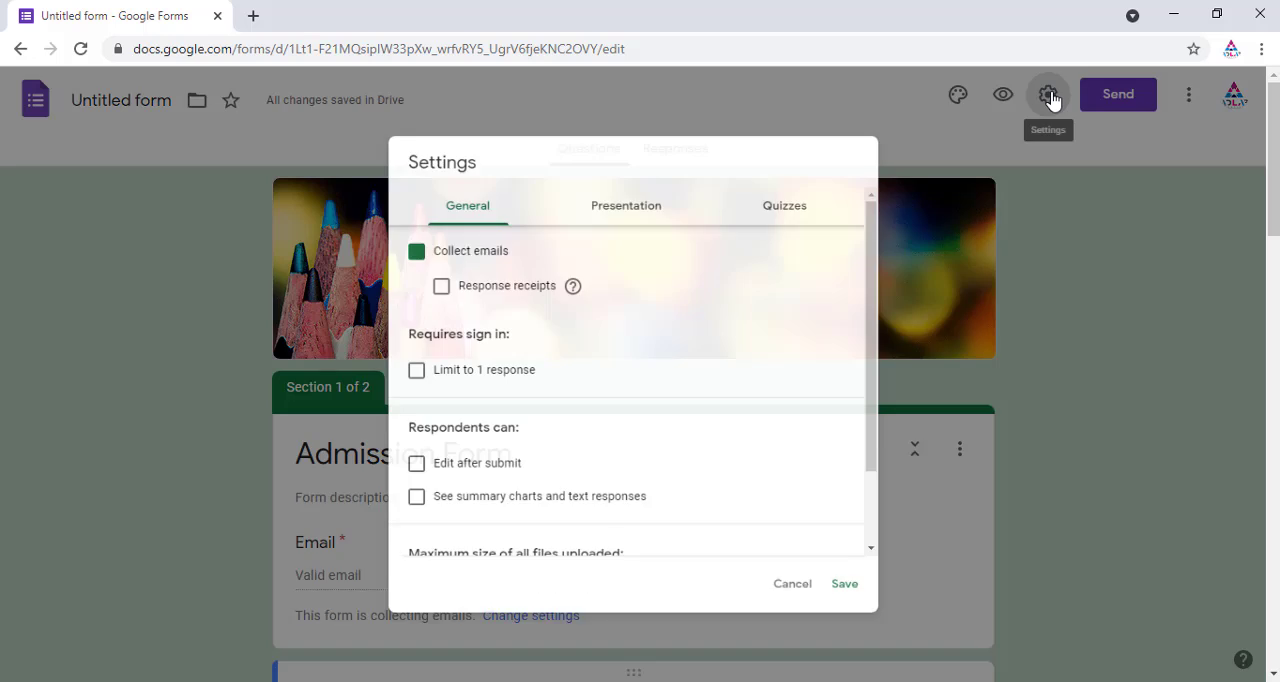
click(643, 185)
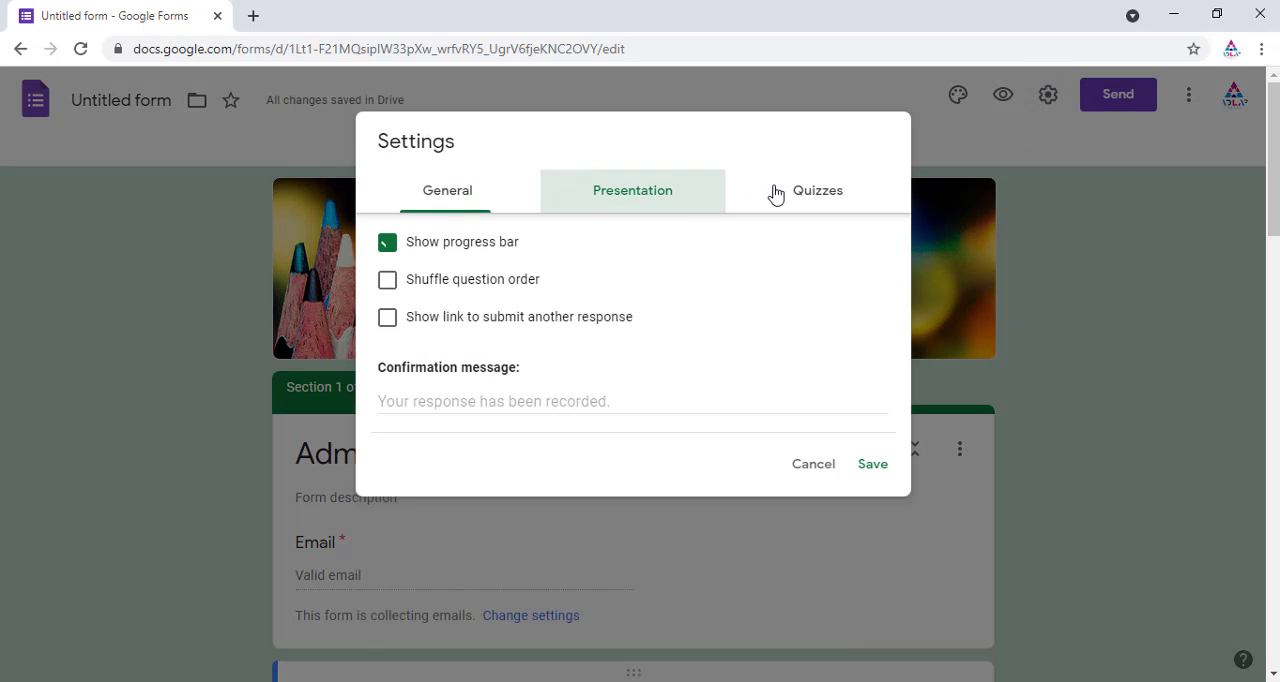
click(824, 192)
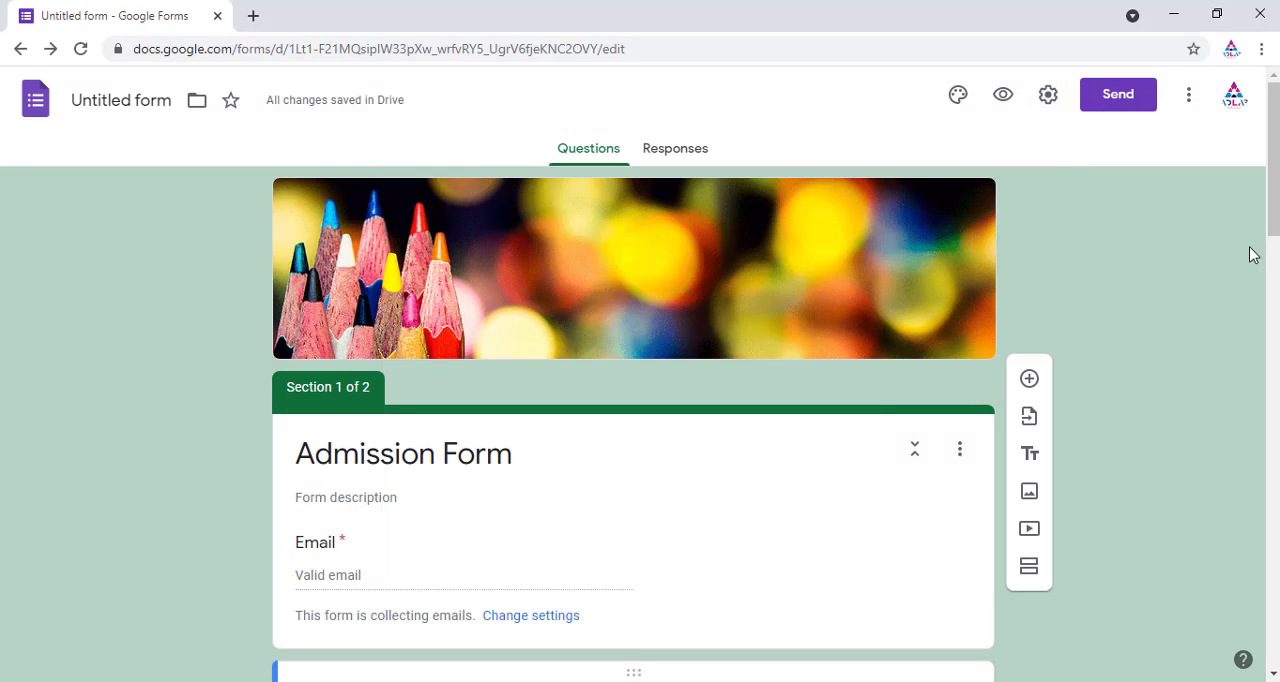
Step: Open the Add collaborators sharing dialog from the more options menu and close it again
click(1188, 100)
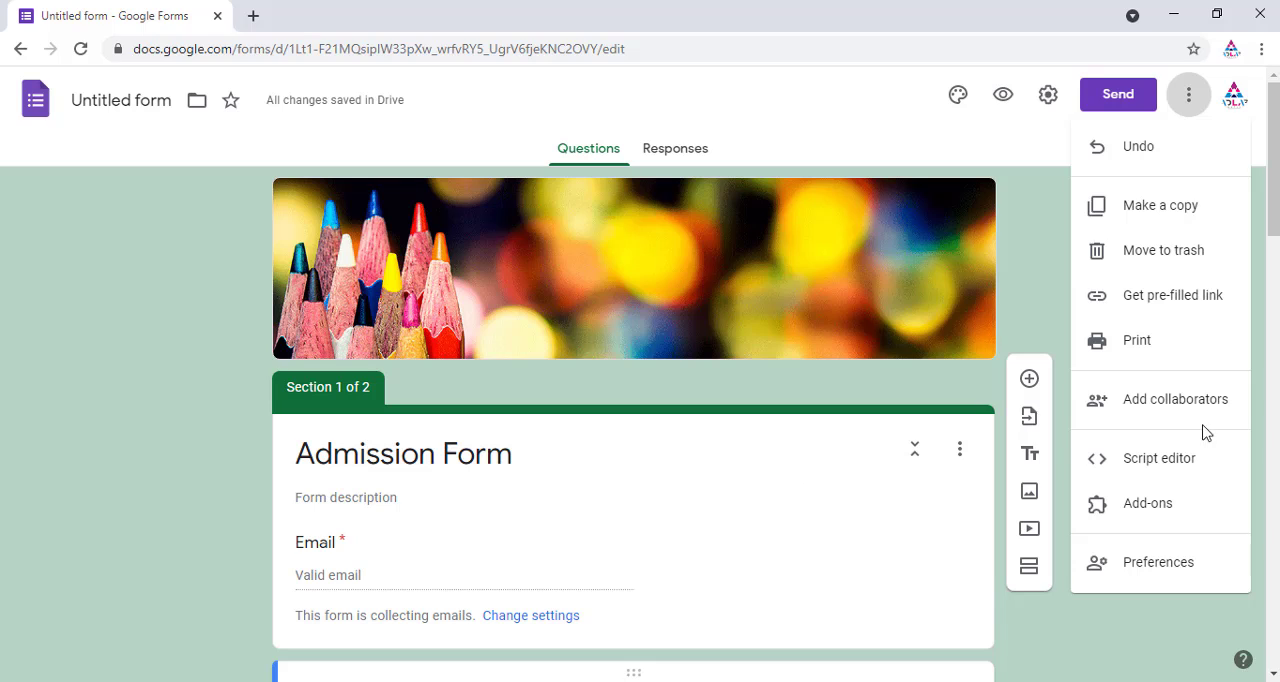
click(1175, 400)
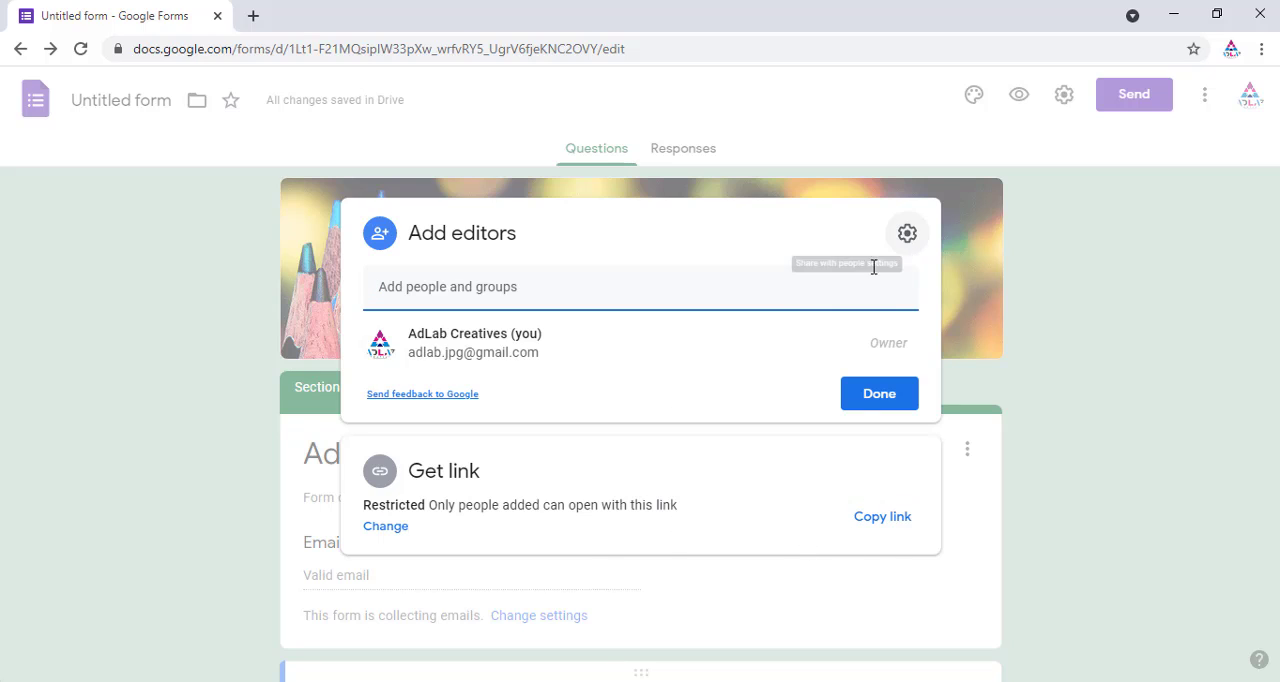
key(Escape)
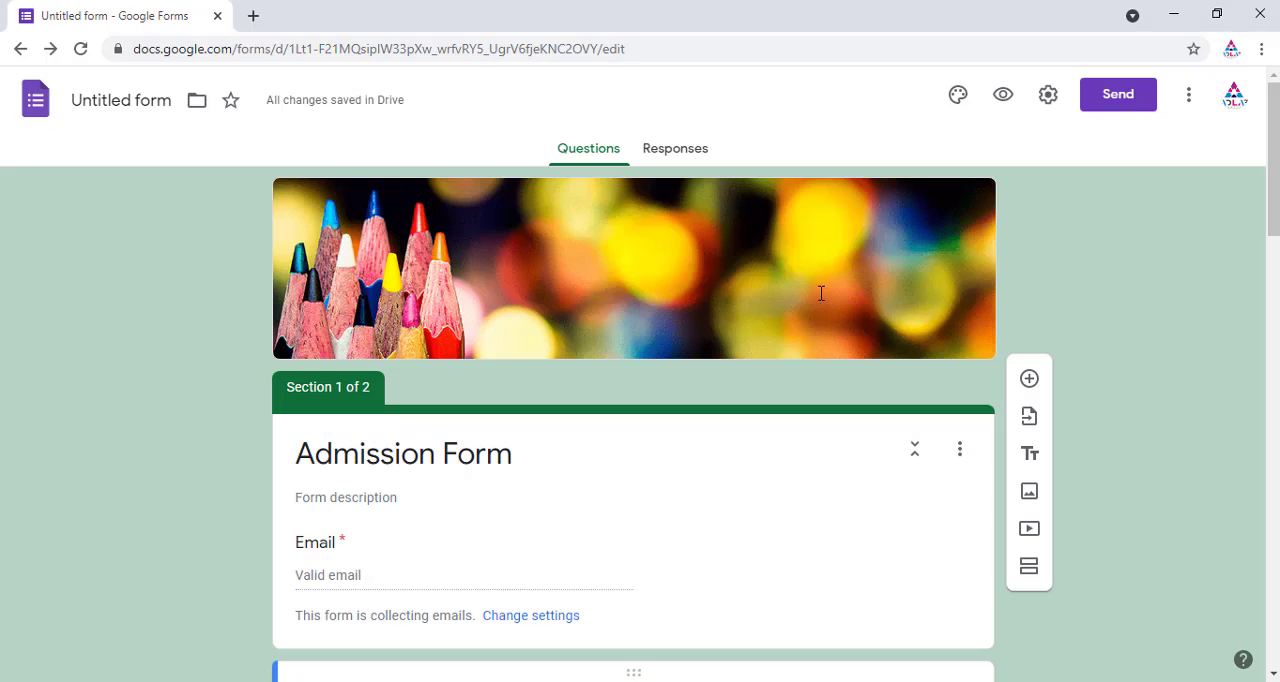
click(1190, 100)
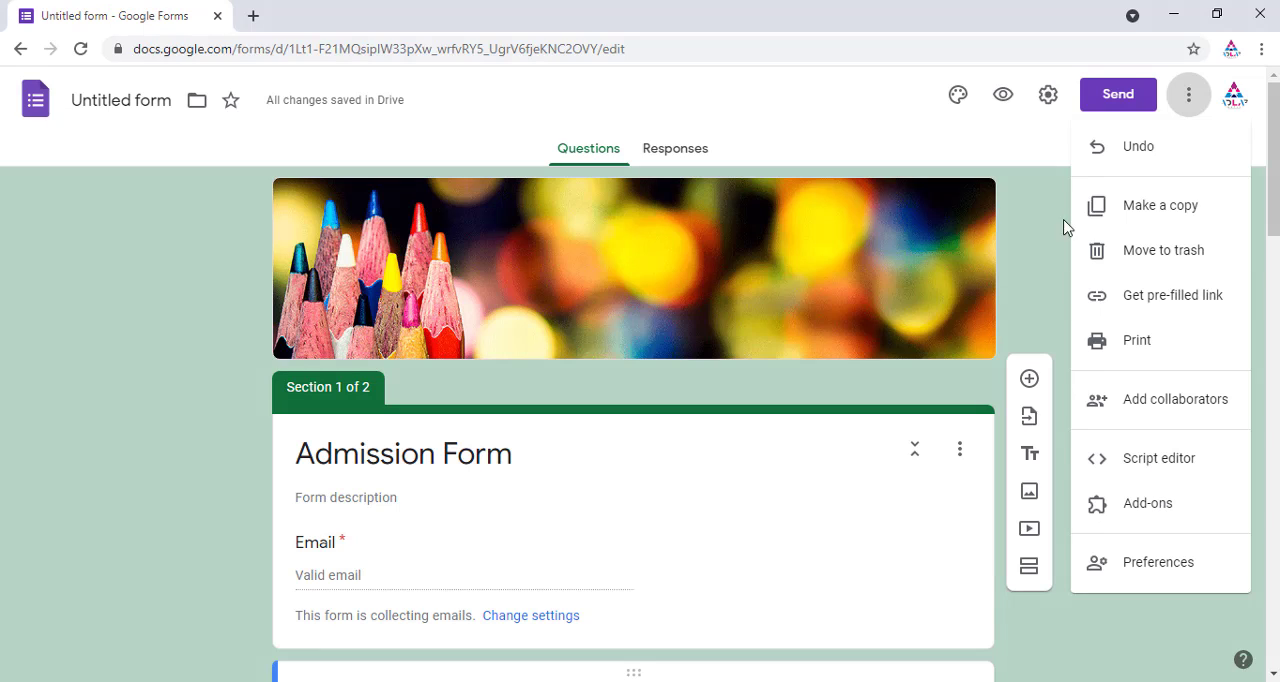
click(1032, 191)
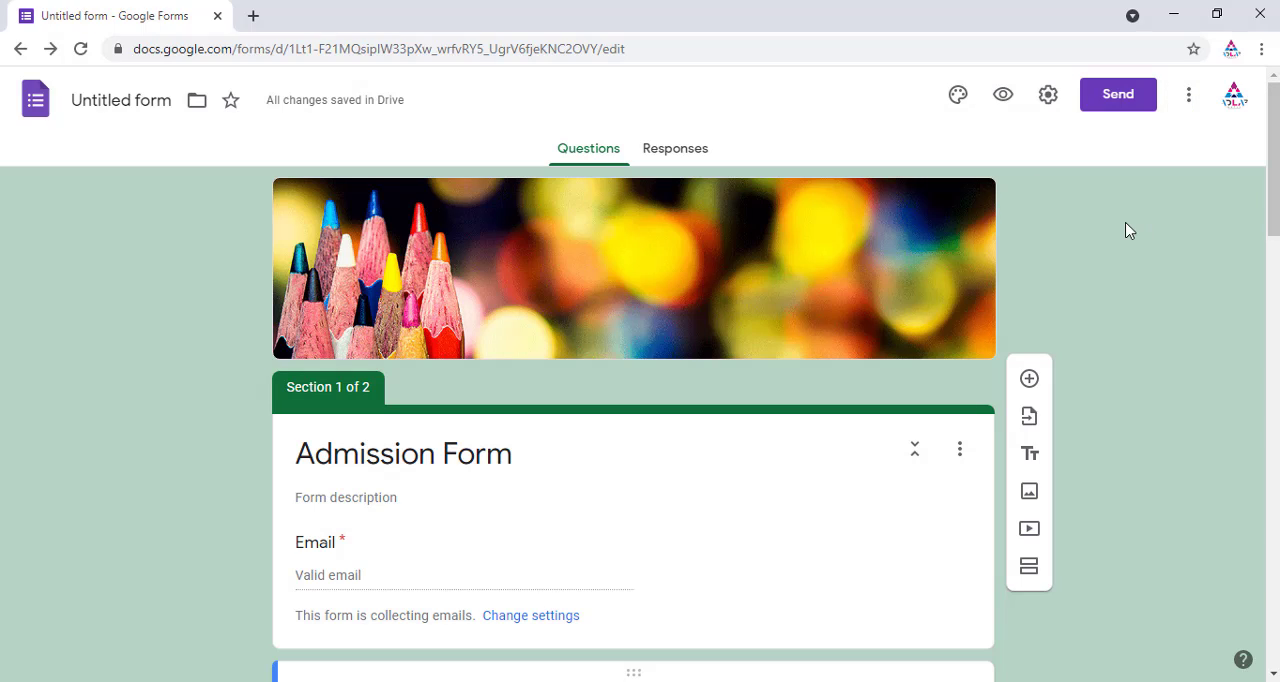
Step: Open the form preview and scroll through its first page
click(1005, 96)
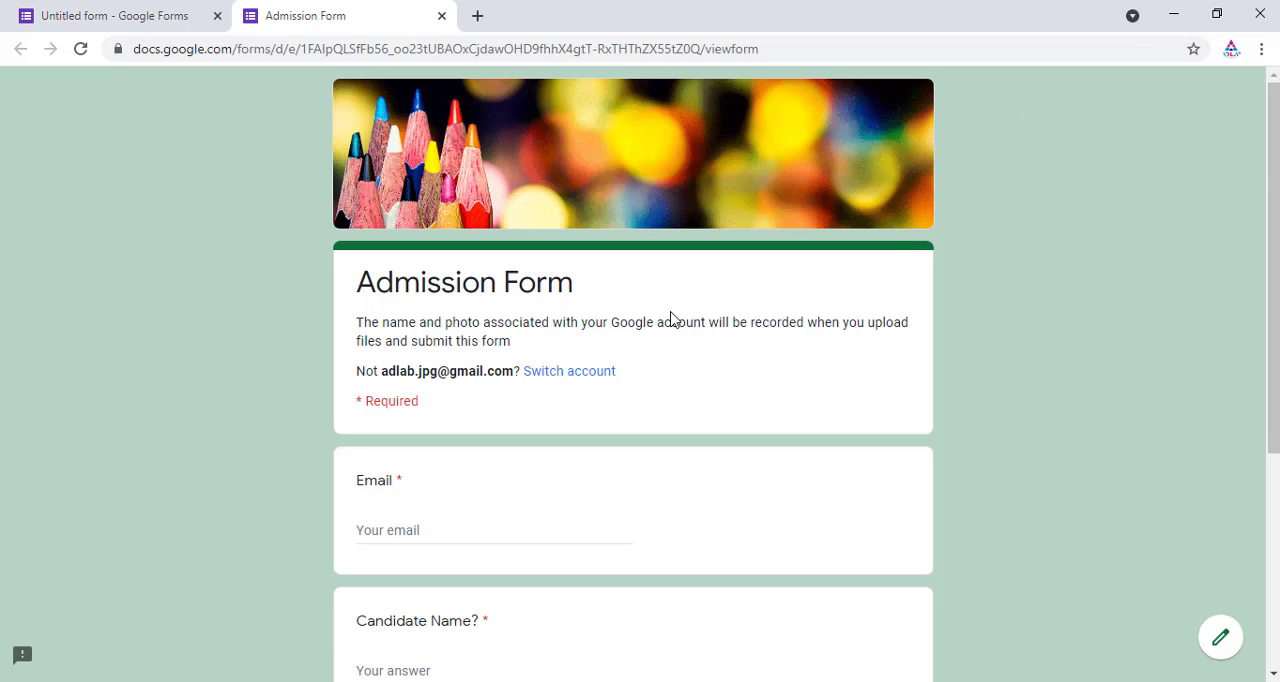
scroll(672, 320, down, 2)
scroll(674, 320, down, 2)
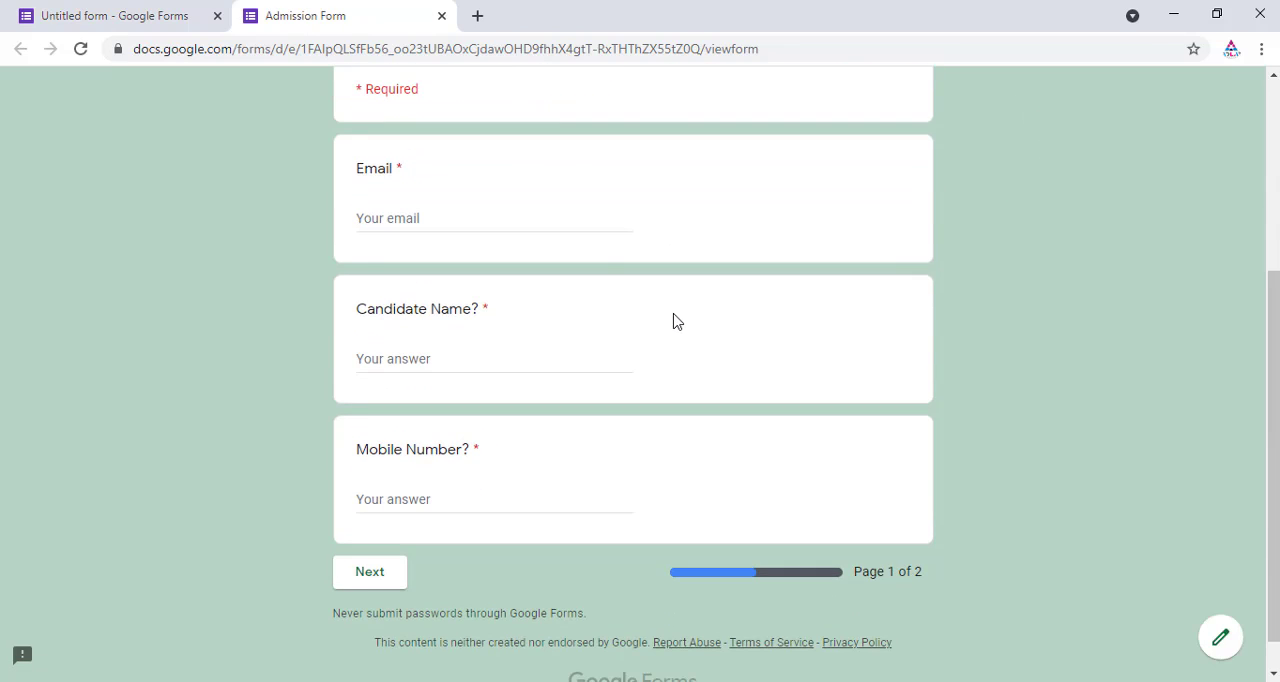
scroll(672, 320, up, 2)
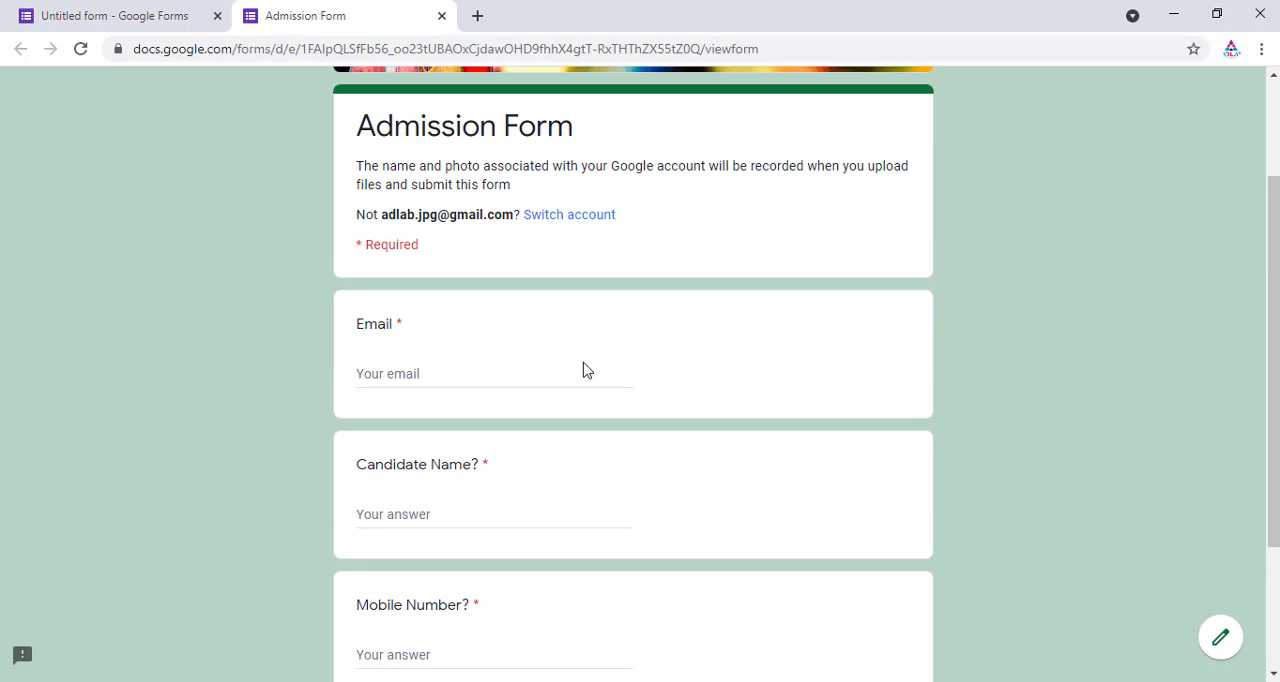
Step: Fill in a sample e-mail address, a candidate name and a mobile number on the preview's first page
click(390, 374)
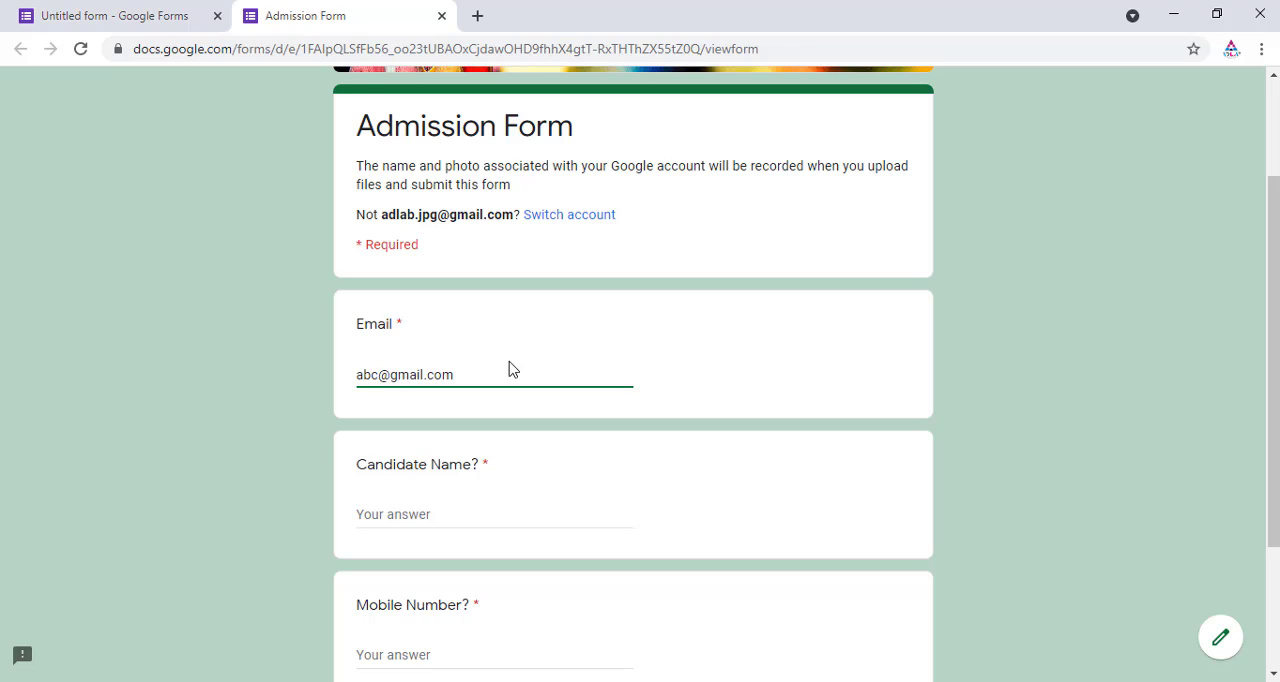
click(428, 502)
click(416, 516)
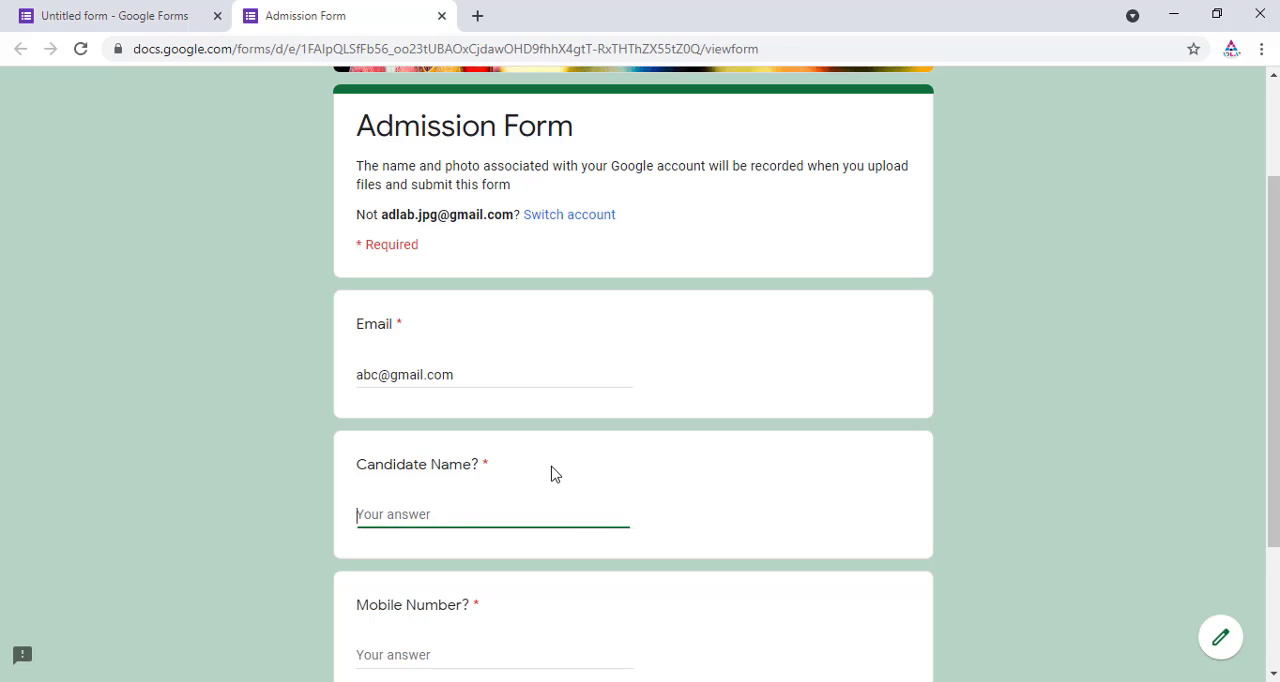
scroll(551, 472, down, 2)
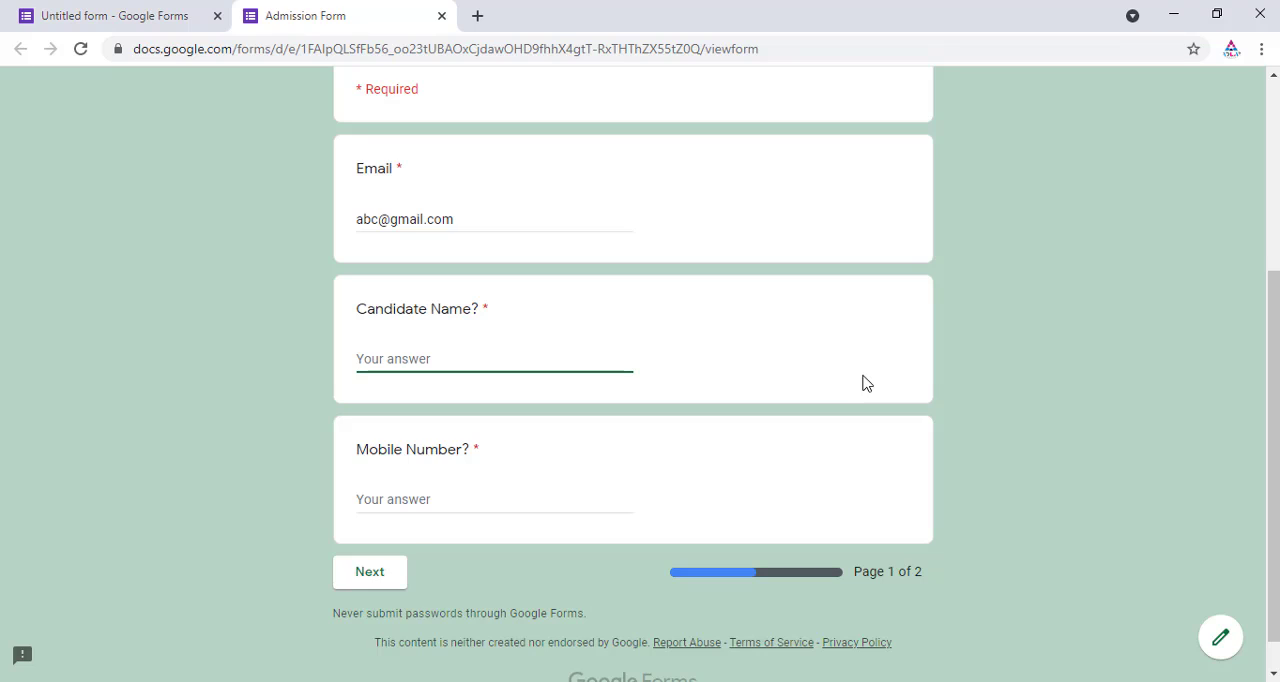
text(Techno Bite)
click(385, 500)
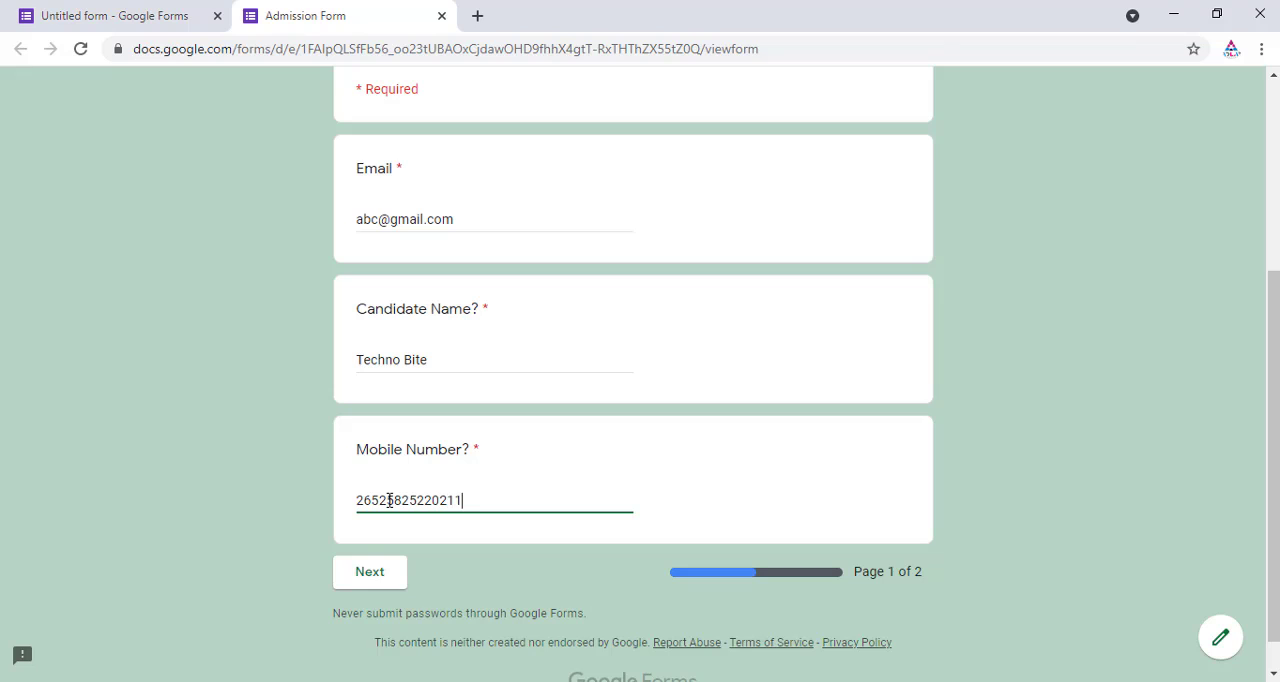
Step: Continue to the second page of the preview form
click(537, 541)
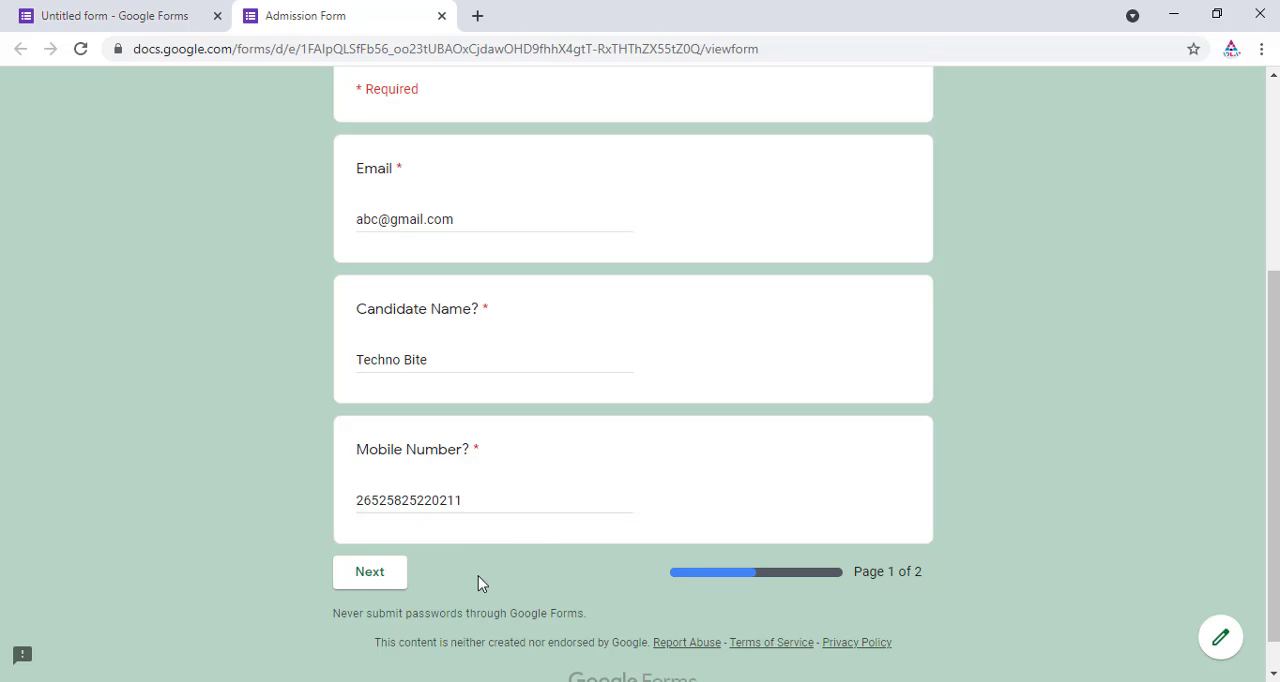
click(398, 578)
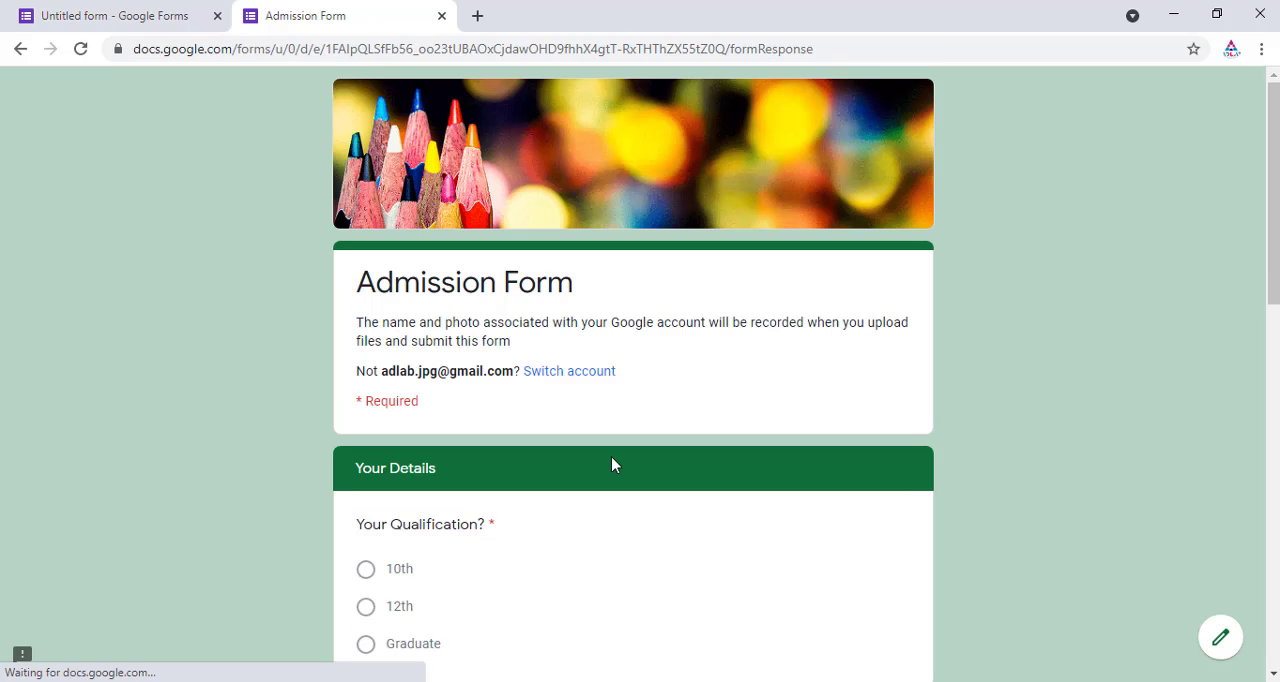
scroll(660, 376, down, 3)
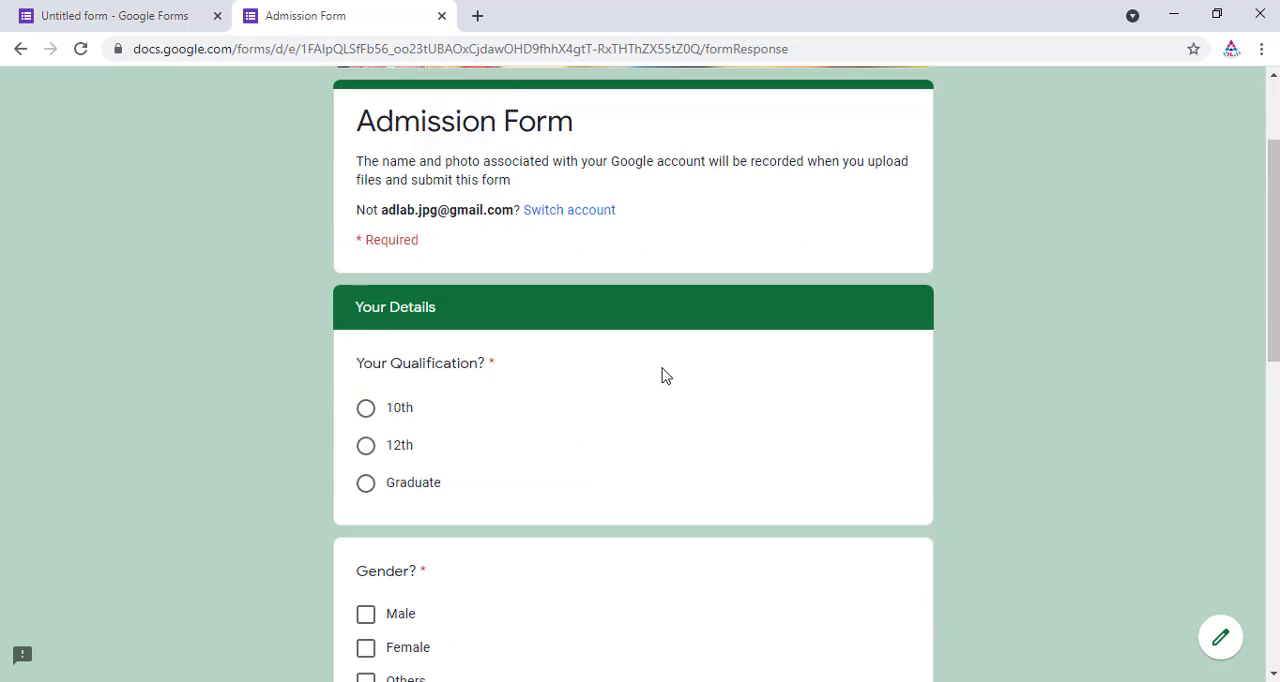
Step: Answer the qualification question with Graduate and tick Male for gender on the preview's second page
scroll(658, 378, down, 5)
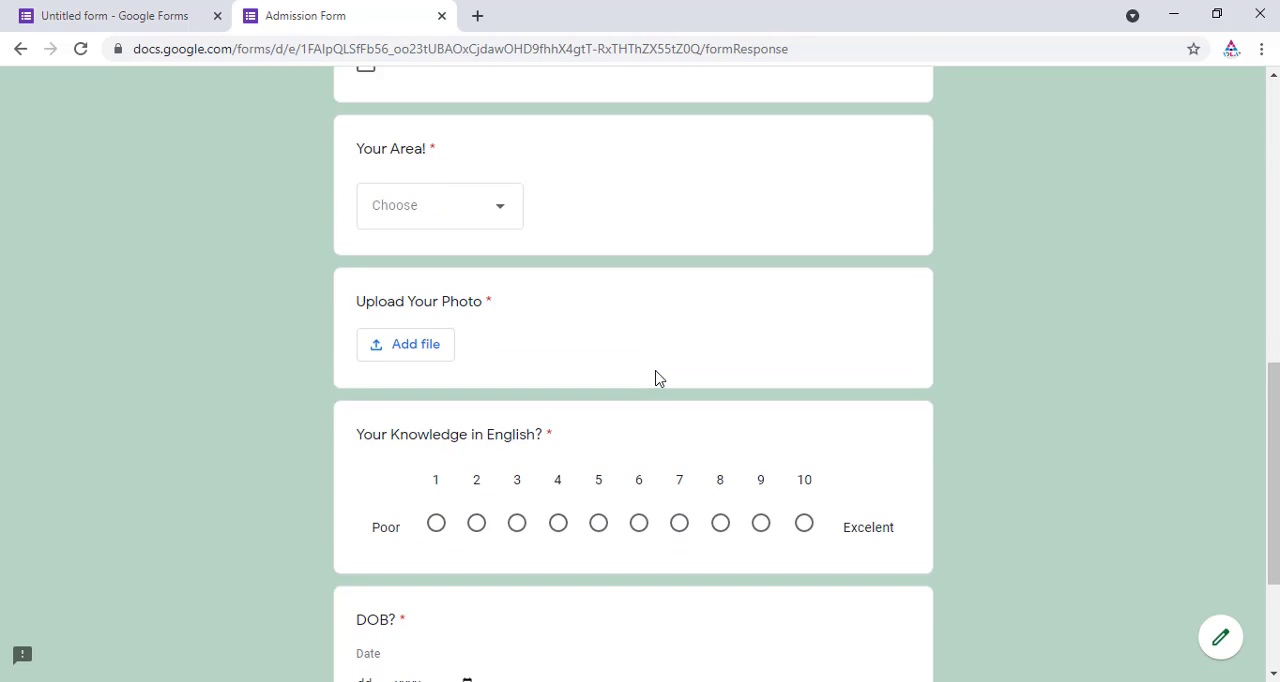
scroll(658, 378, up, 5)
scroll(658, 380, up, 2)
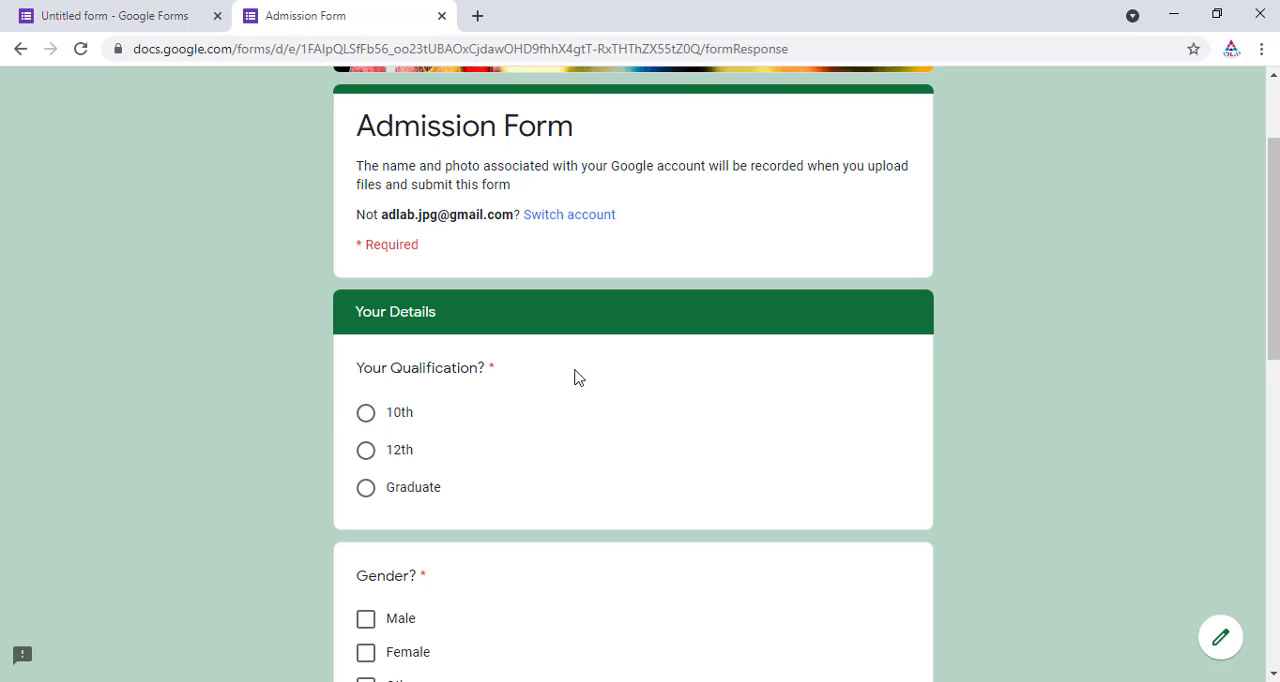
scroll(478, 395, down, 2)
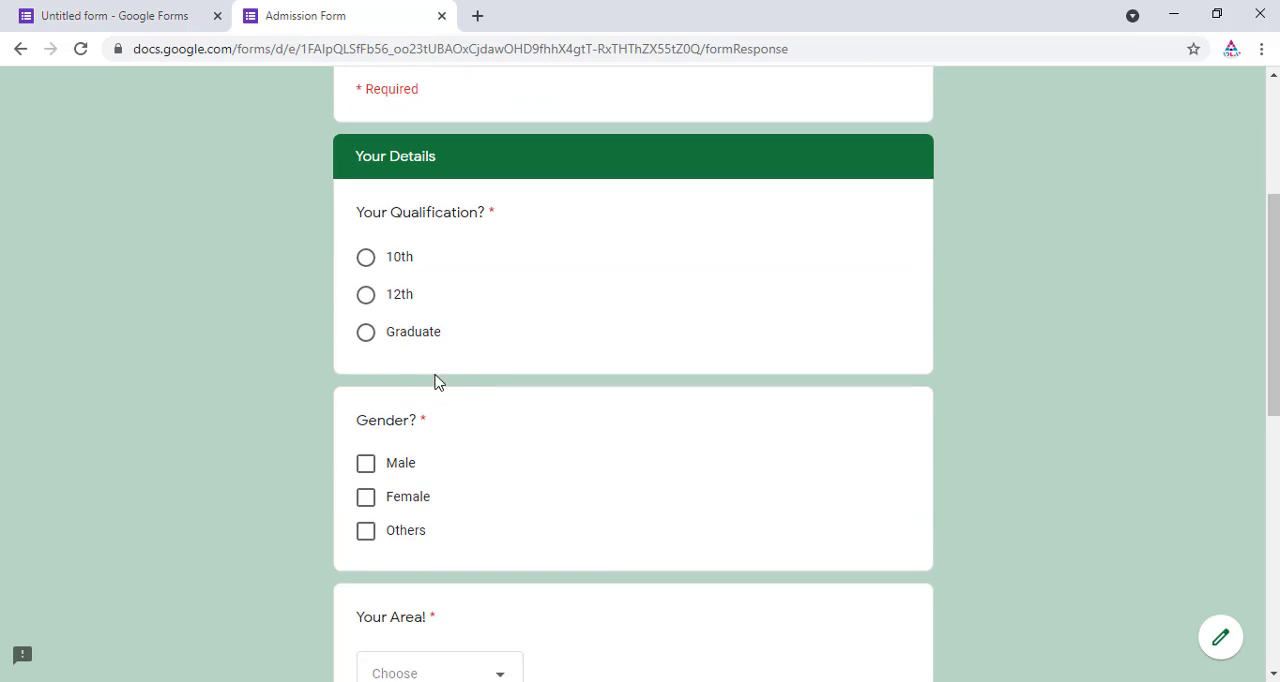
click(367, 332)
scroll(600, 390, down, 2)
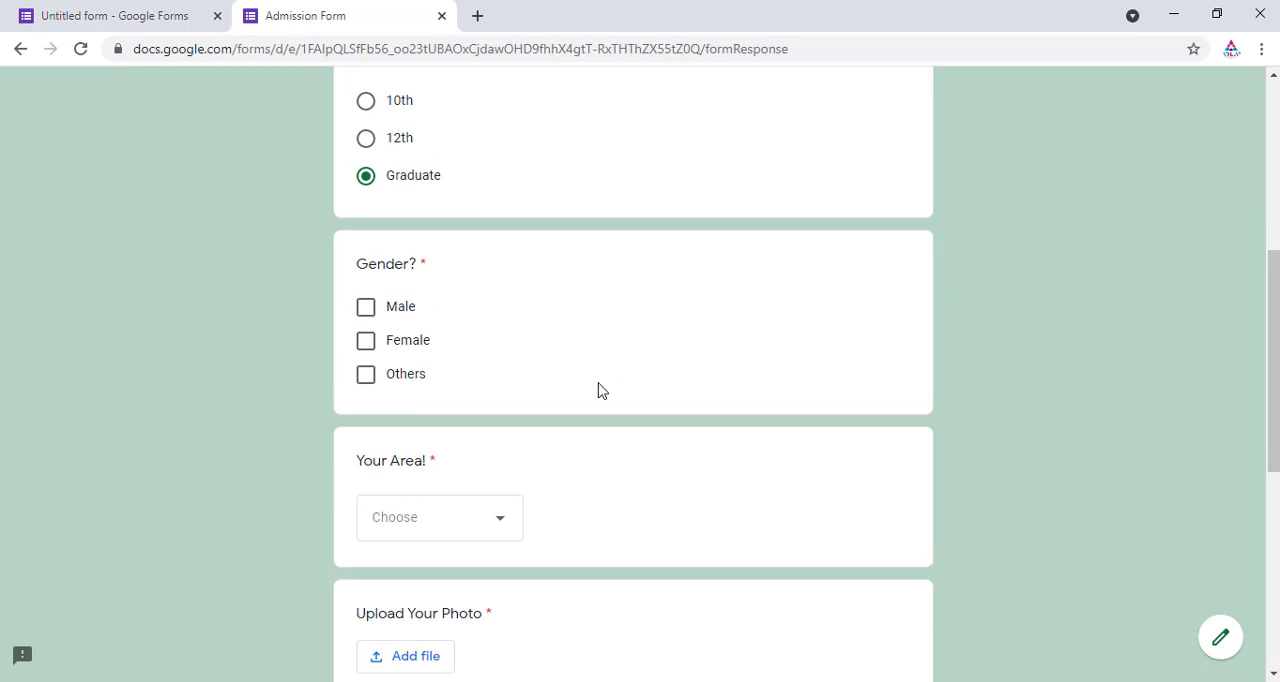
click(366, 307)
Step: Choose Urban as the answer to Your Area
scroll(563, 360, down, 2)
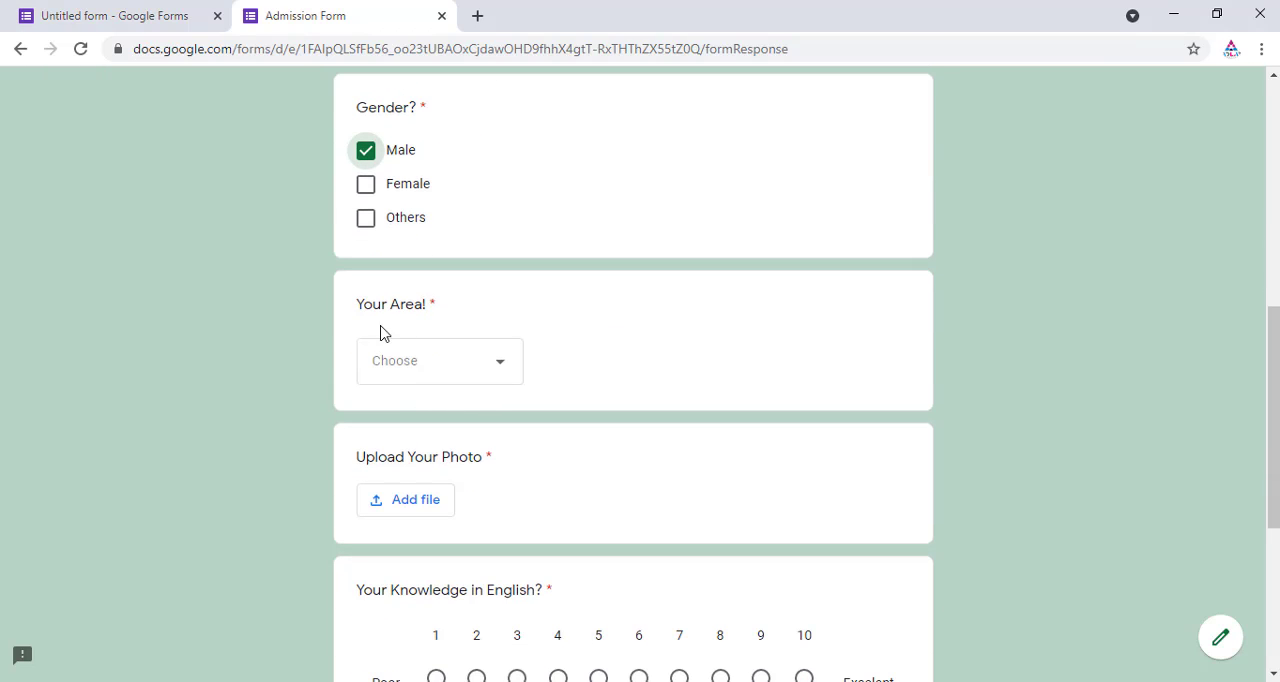
click(501, 370)
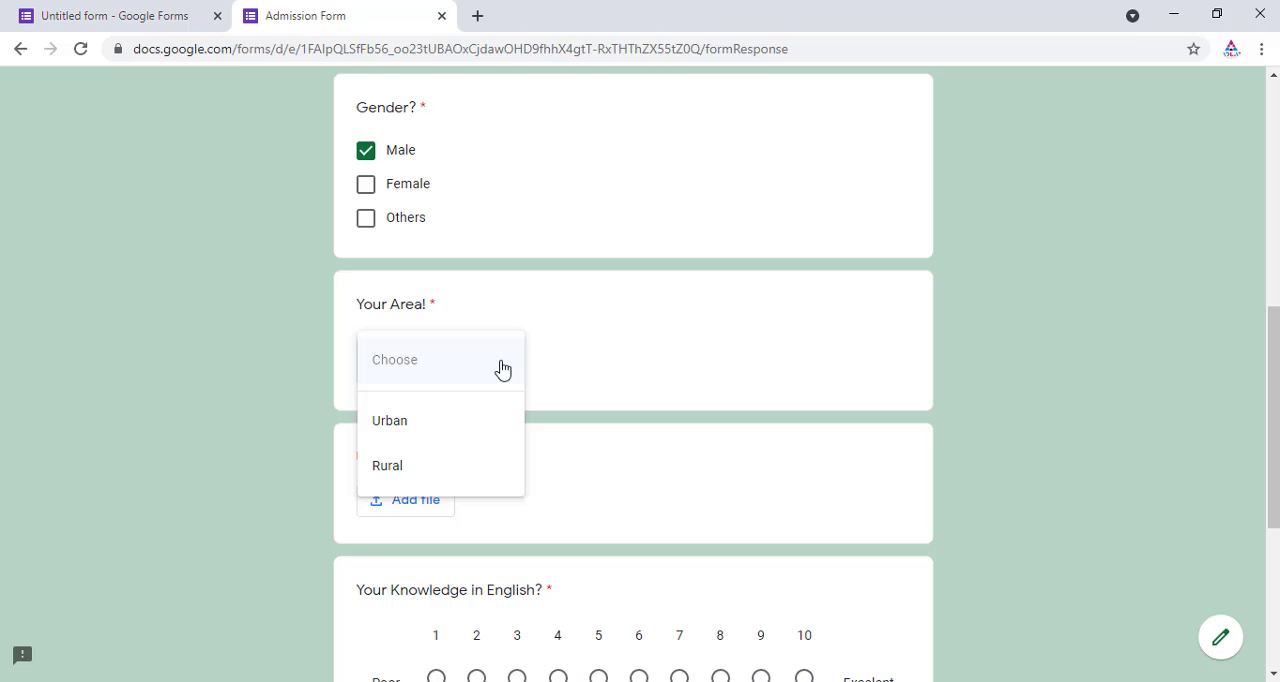
click(398, 424)
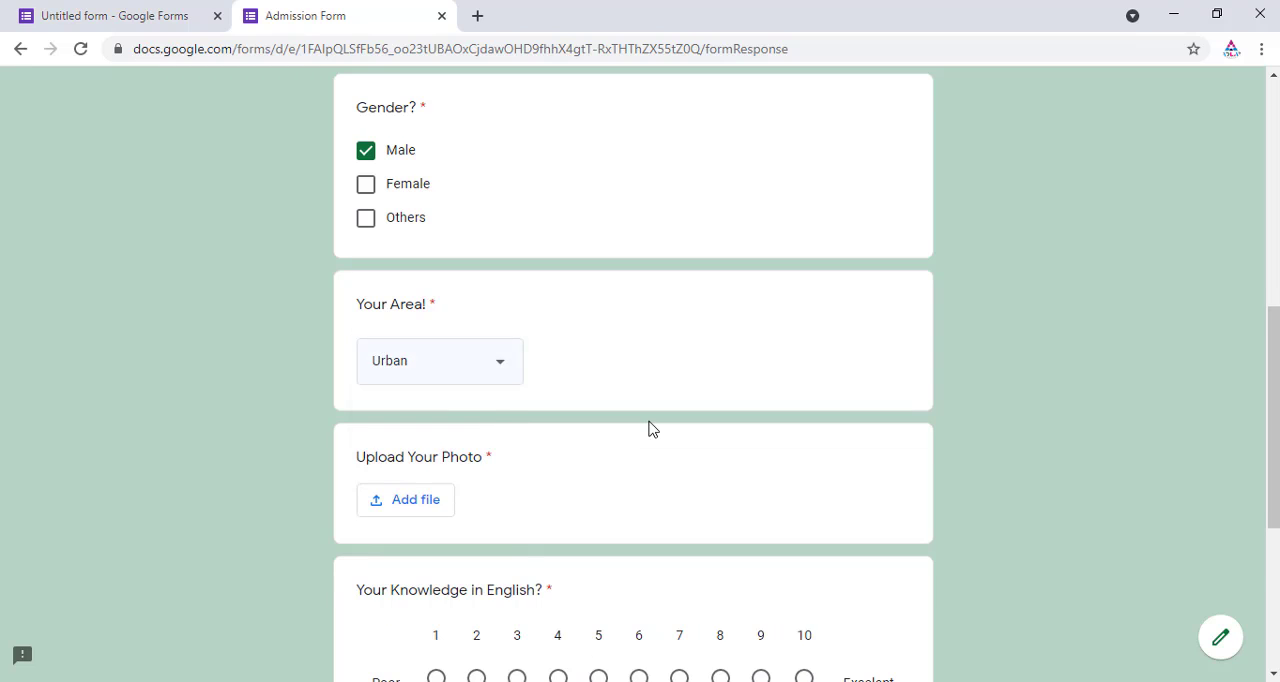
Step: Upload the photo IMG_20200723_134008.jpg from the Downloads folder to the Upload Your Photo question
scroll(648, 428, down, 2)
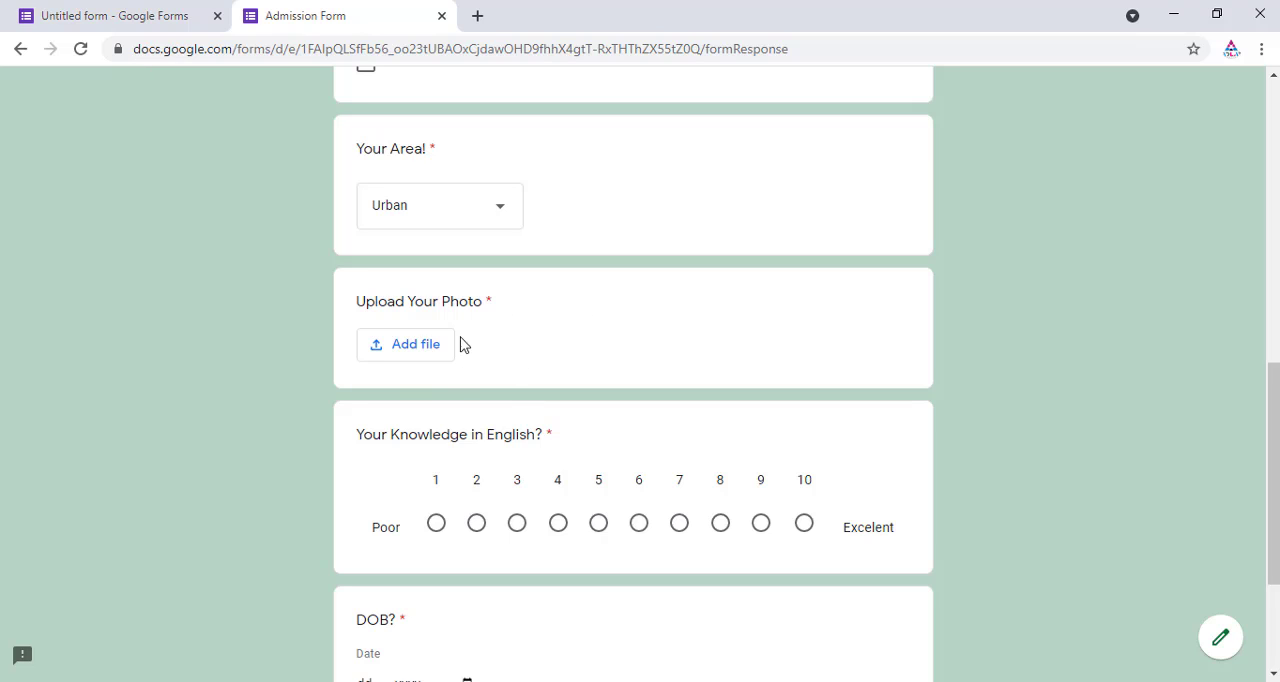
click(436, 356)
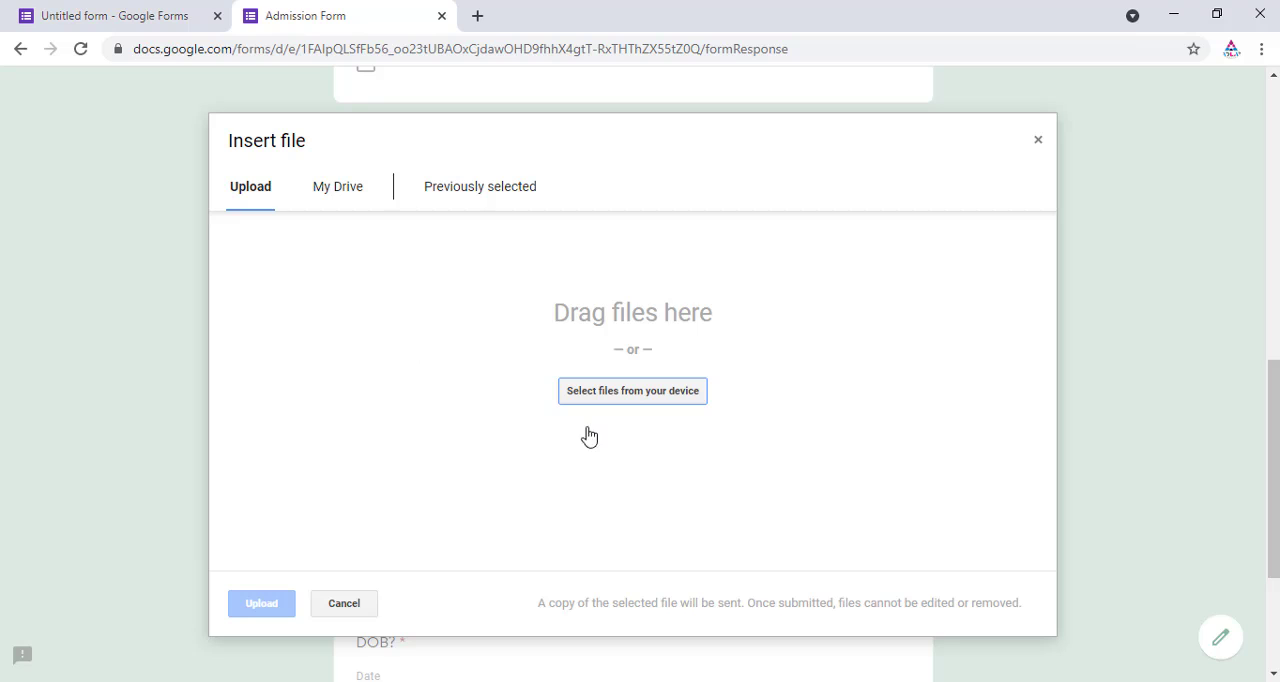
click(643, 407)
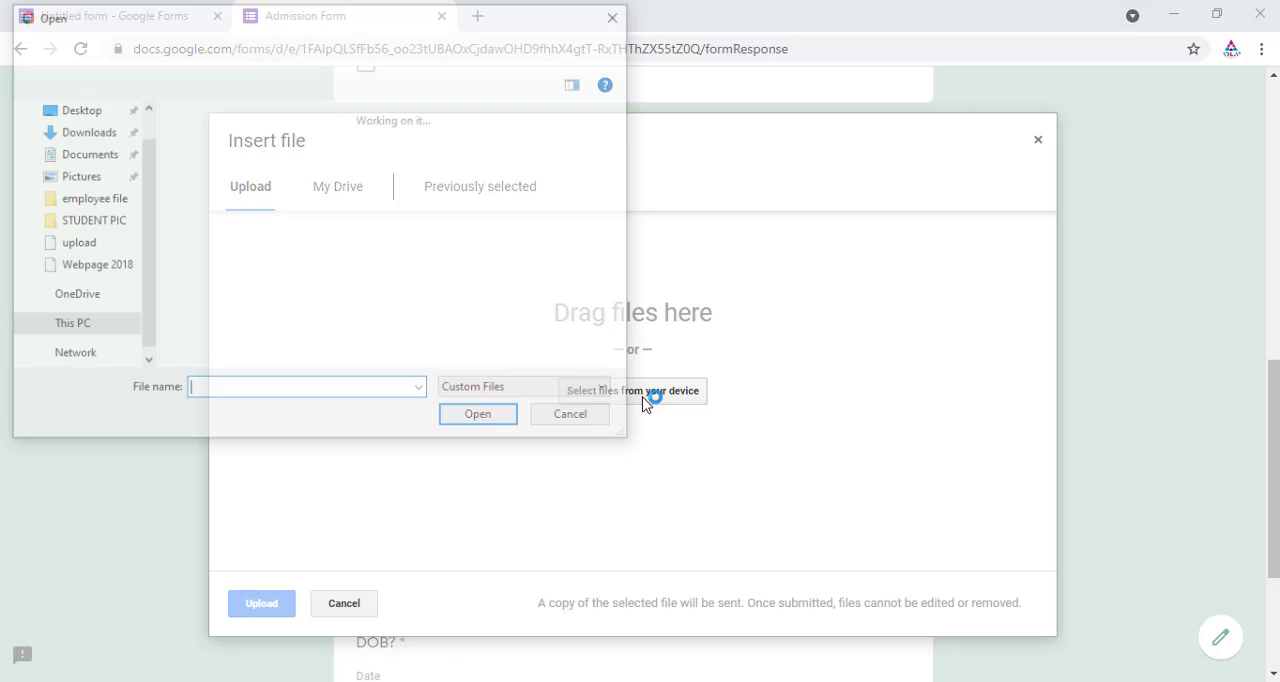
drag(240, 32, 560, 111)
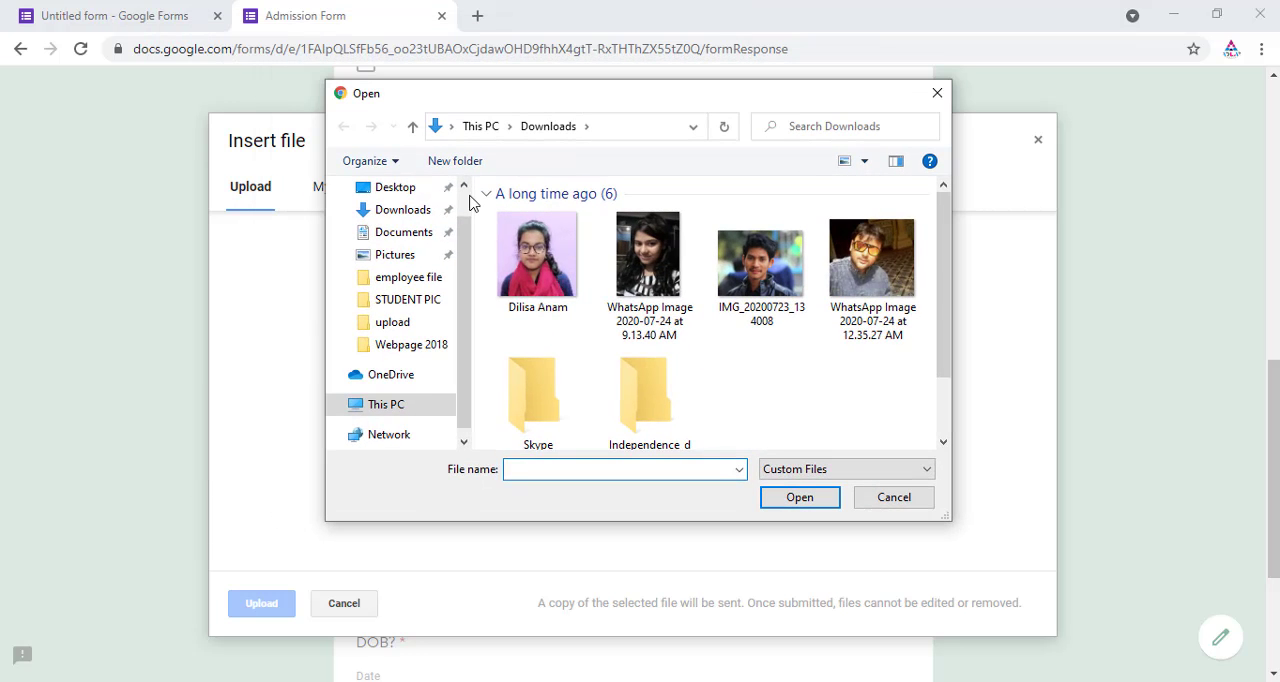
click(397, 187)
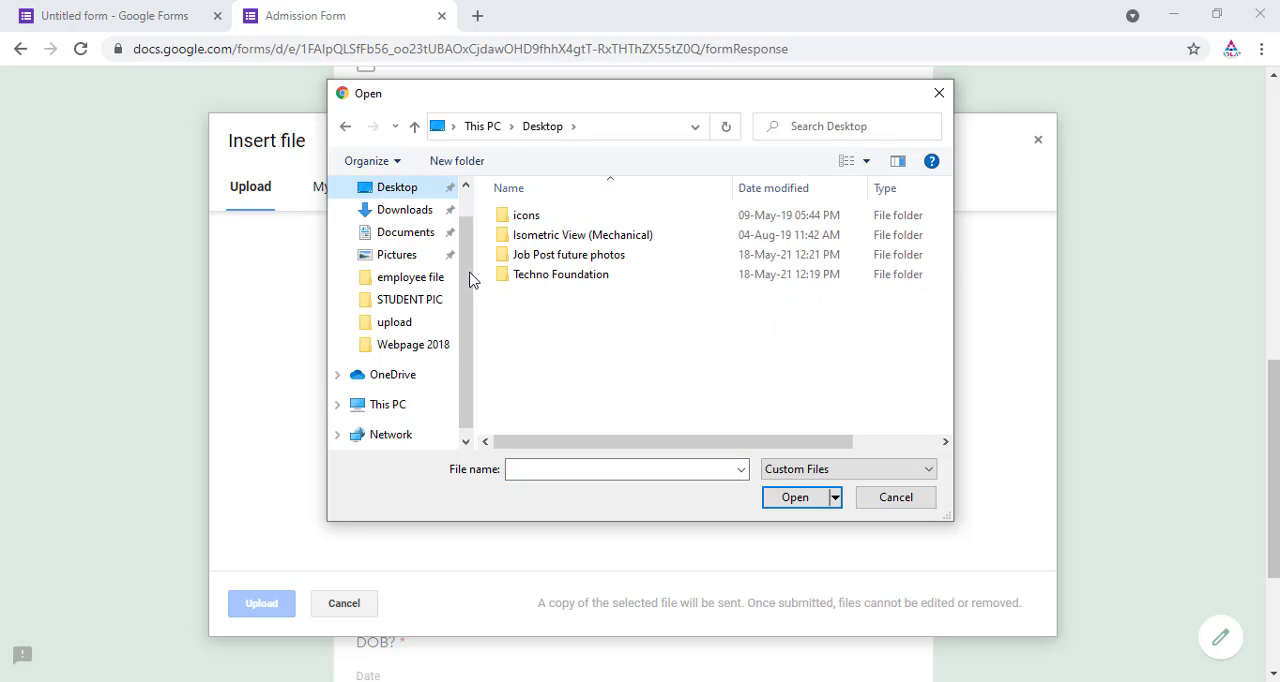
scroll(469, 243, up, 1)
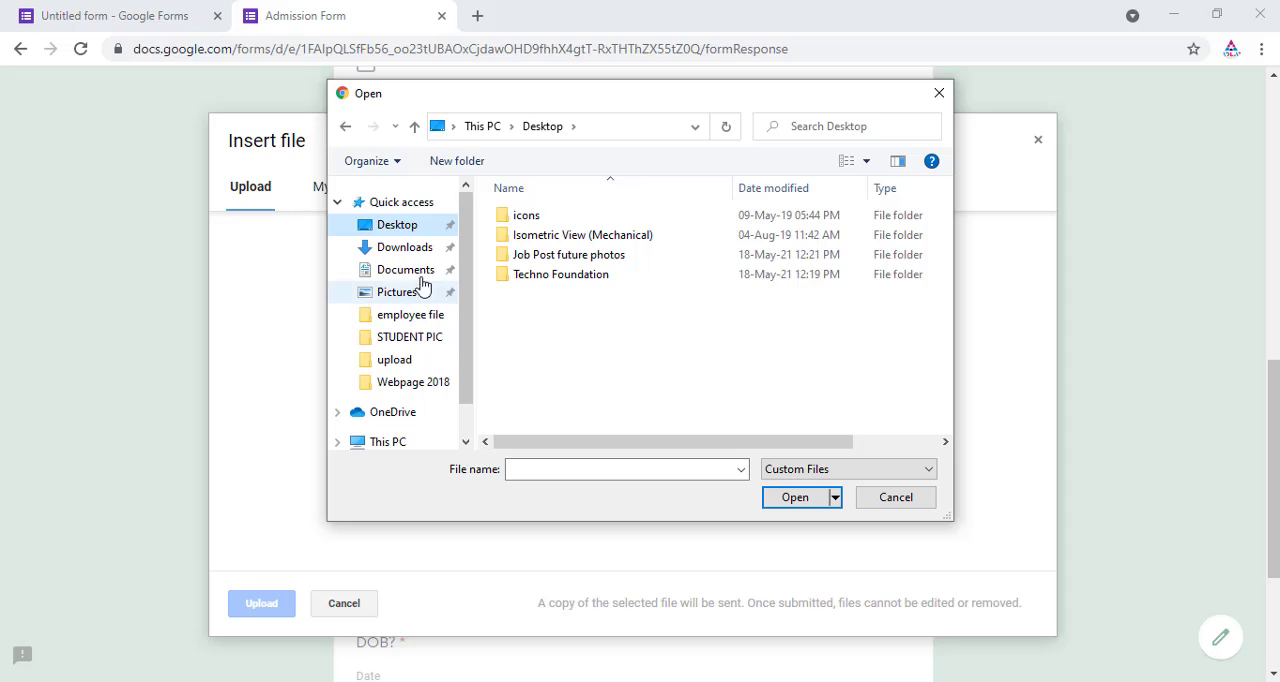
click(405, 248)
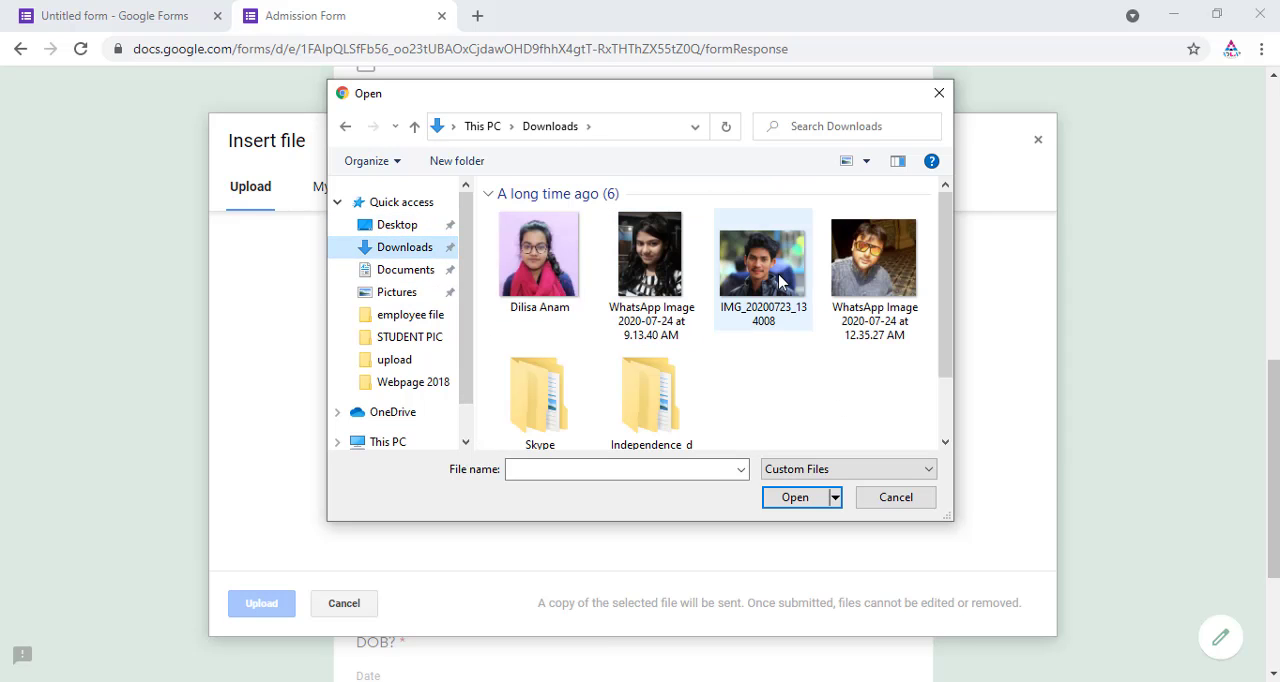
double_click(780, 283)
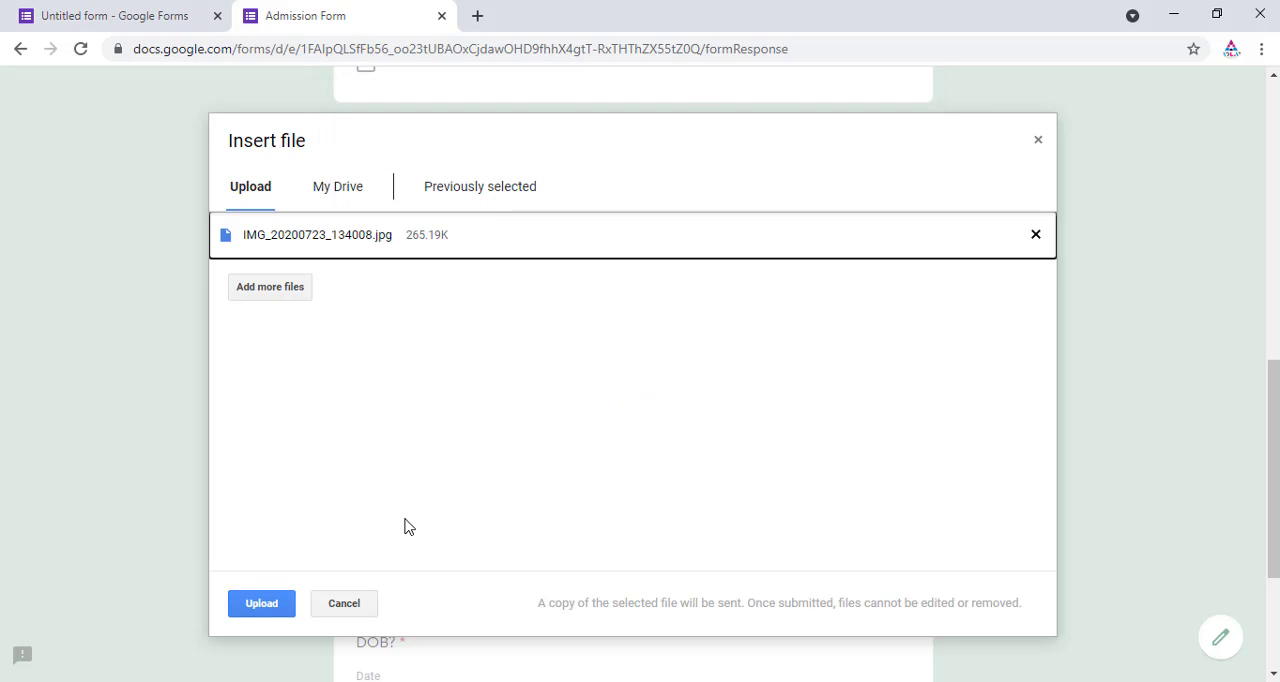
click(268, 605)
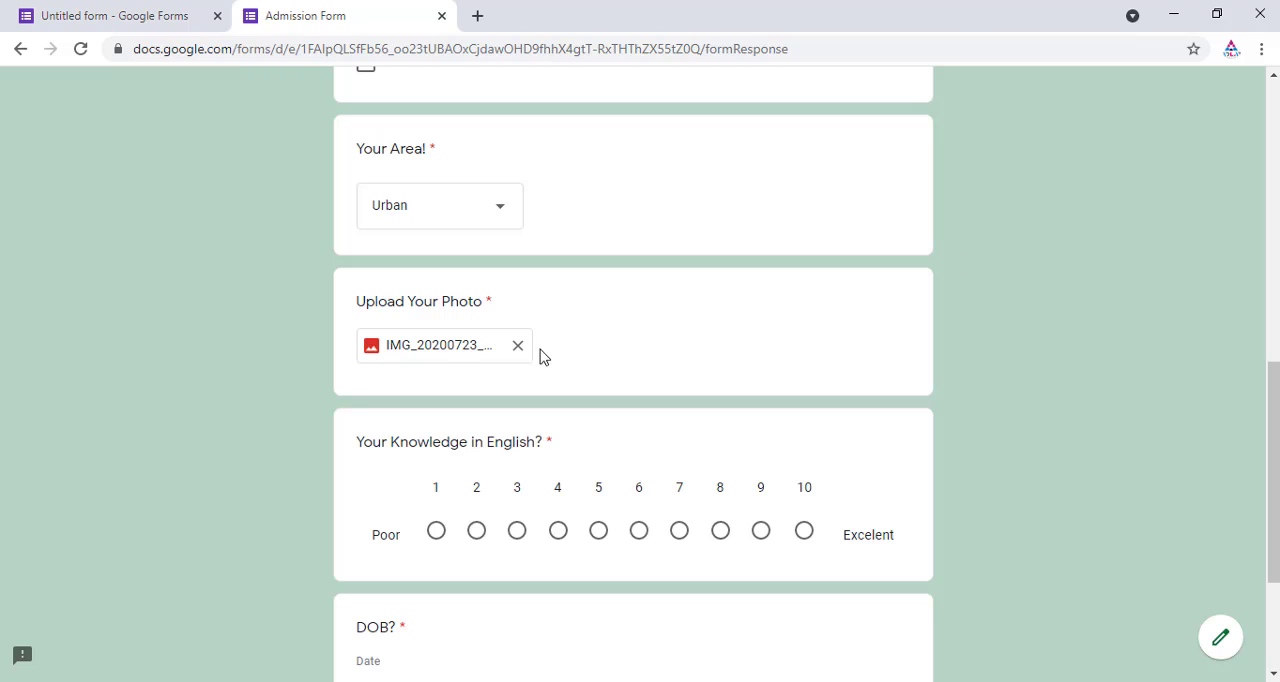
Step: Rate knowledge in English as 8 on the scale
scroll(461, 340, down, 2)
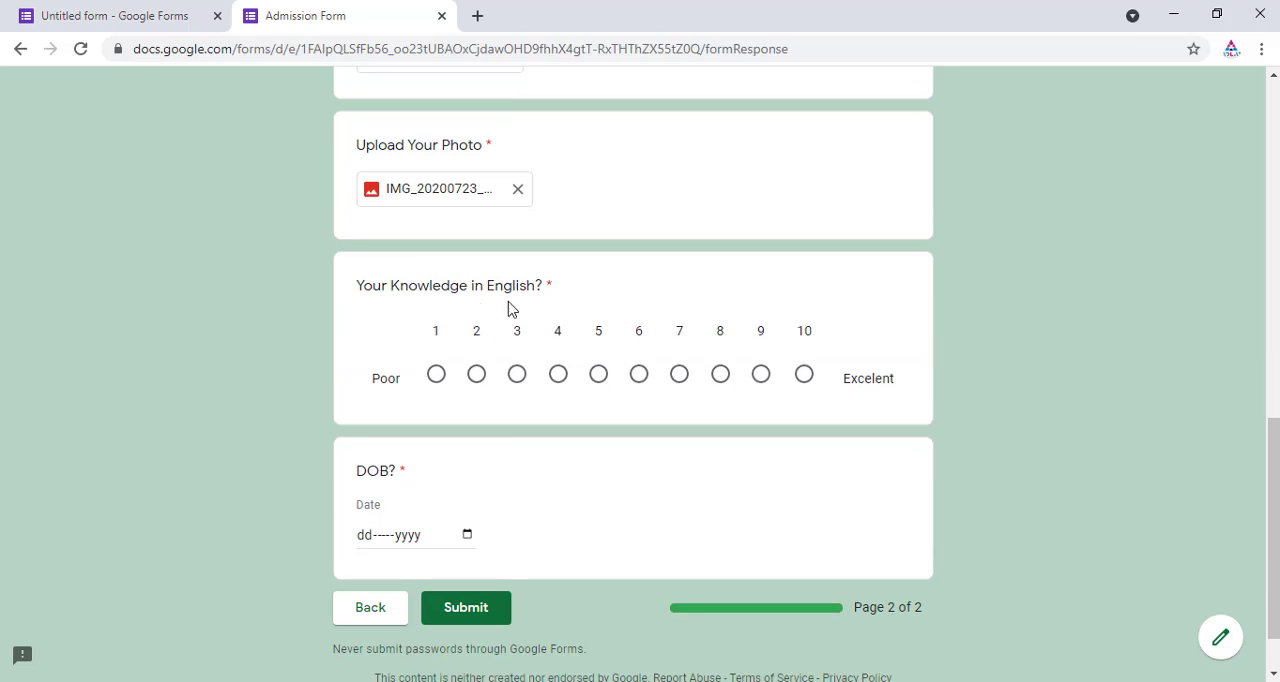
click(721, 375)
scroll(830, 420, down, 1)
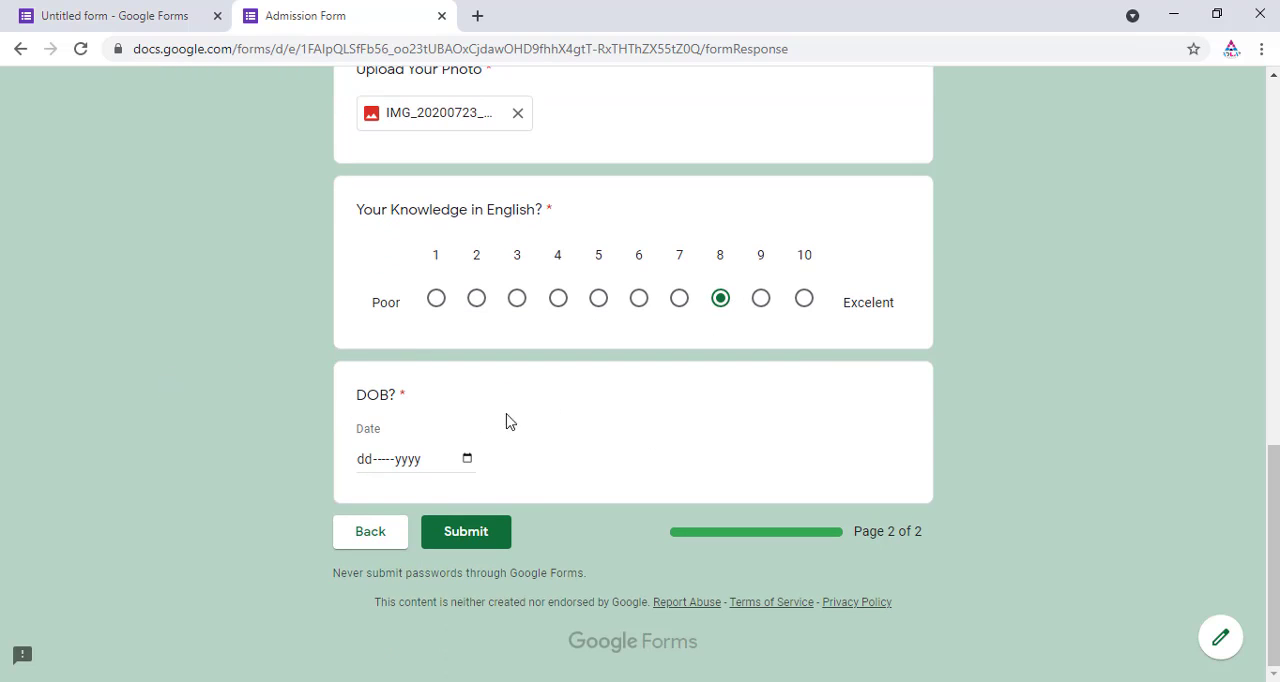
Step: Pick 28-Oct-1998 as the date of birth using the date picker
click(421, 465)
click(467, 460)
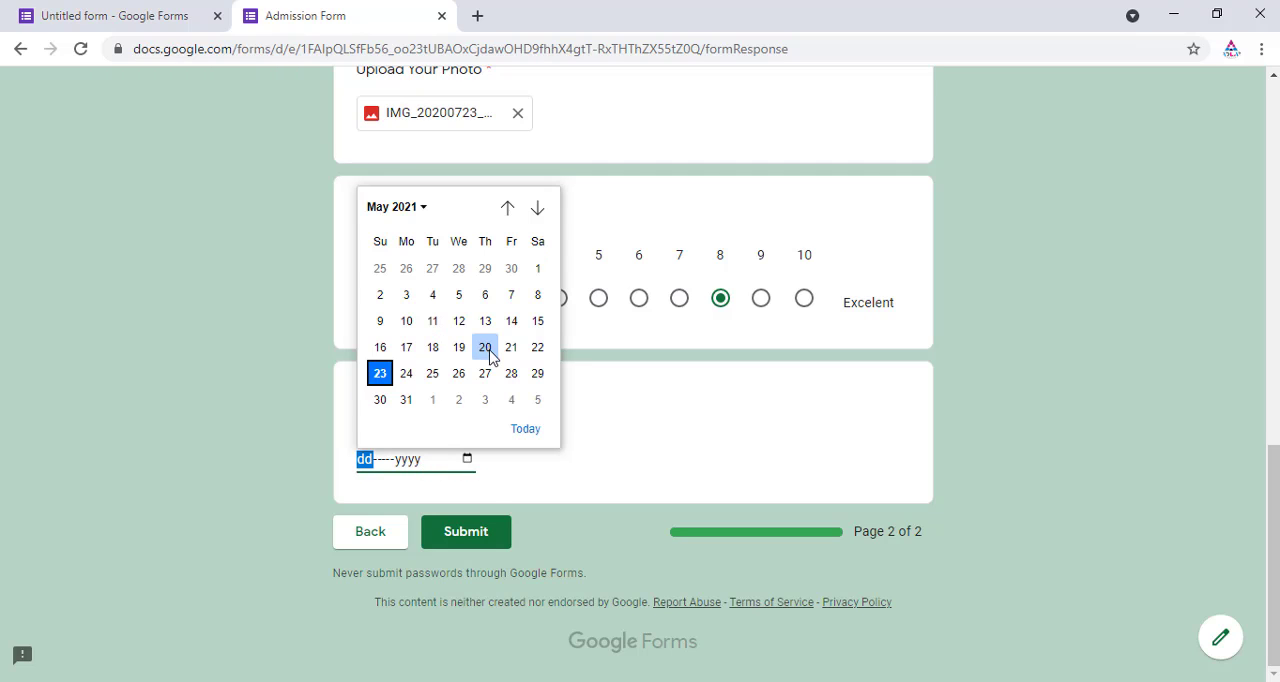
click(414, 208)
scroll(415, 386, down, 1)
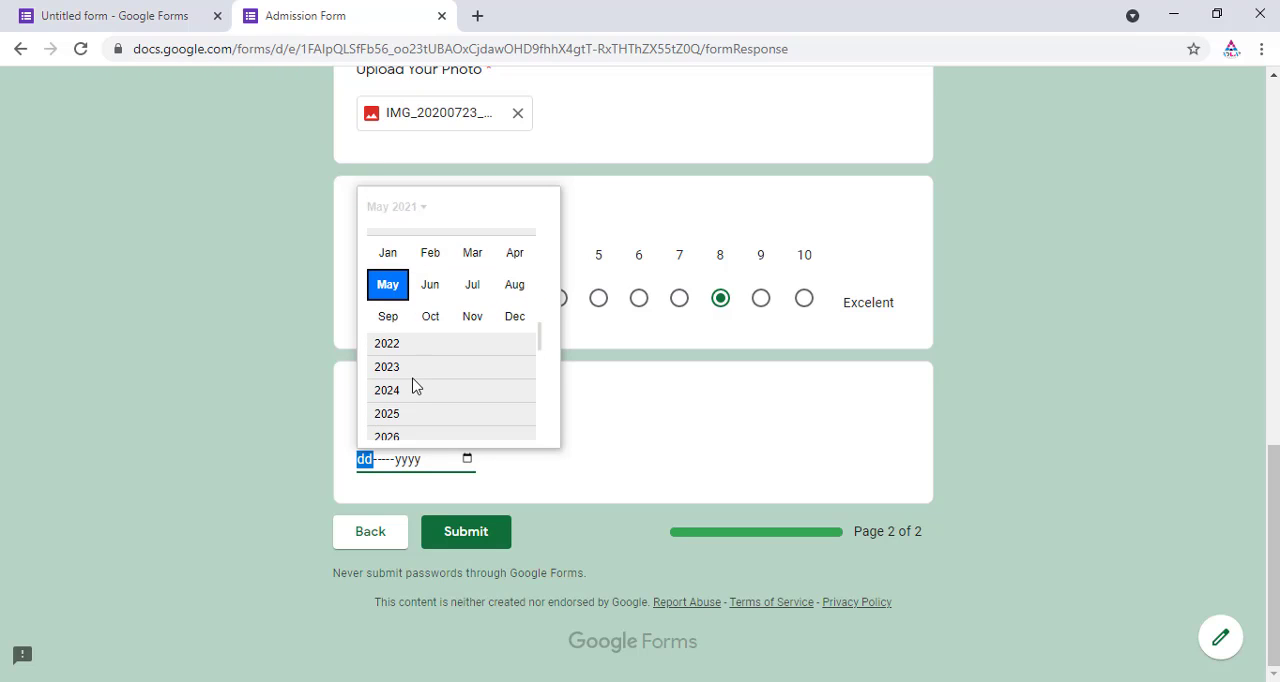
scroll(416, 388, up, 1)
drag(539, 335, 540, 260)
scroll(503, 306, up, 2)
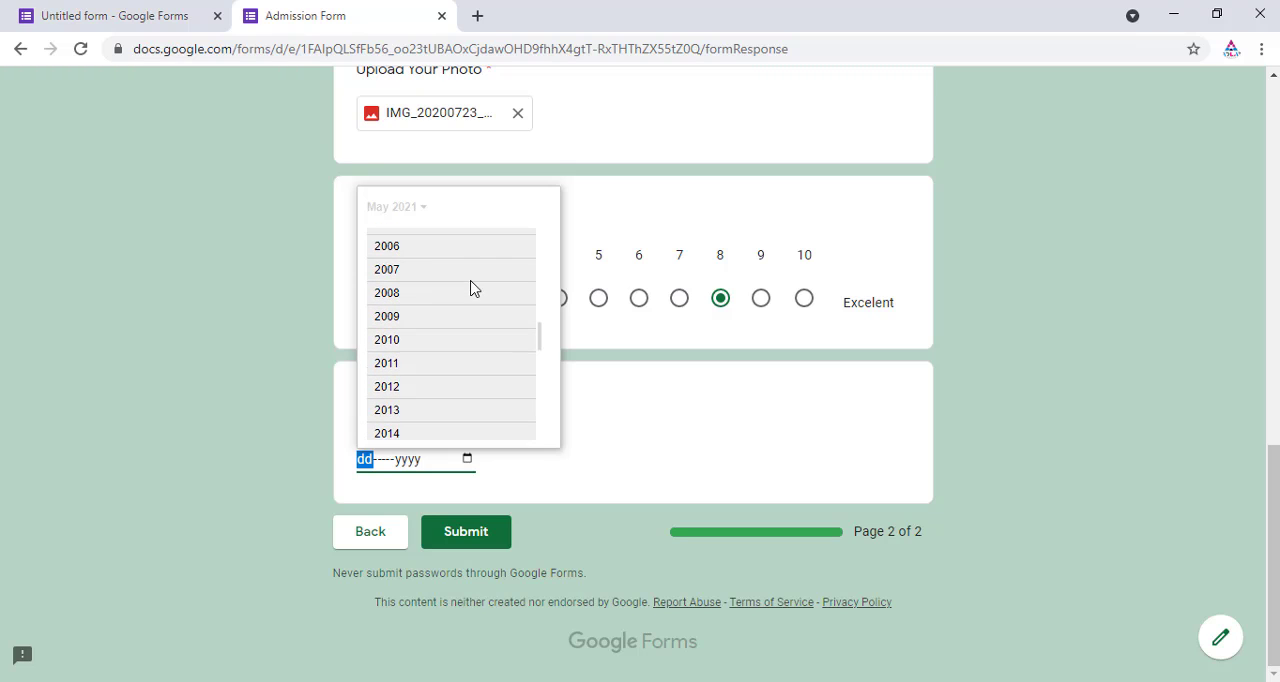
scroll(455, 300, up, 3)
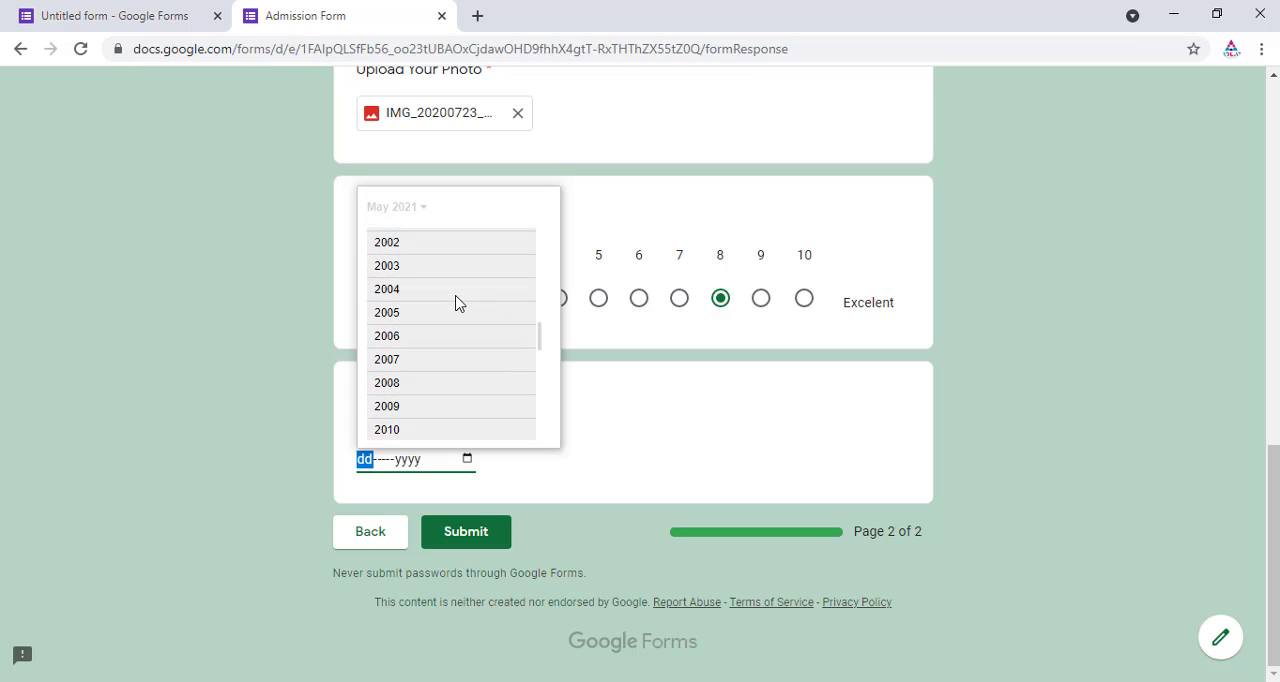
scroll(455, 300, up, 2)
click(430, 280)
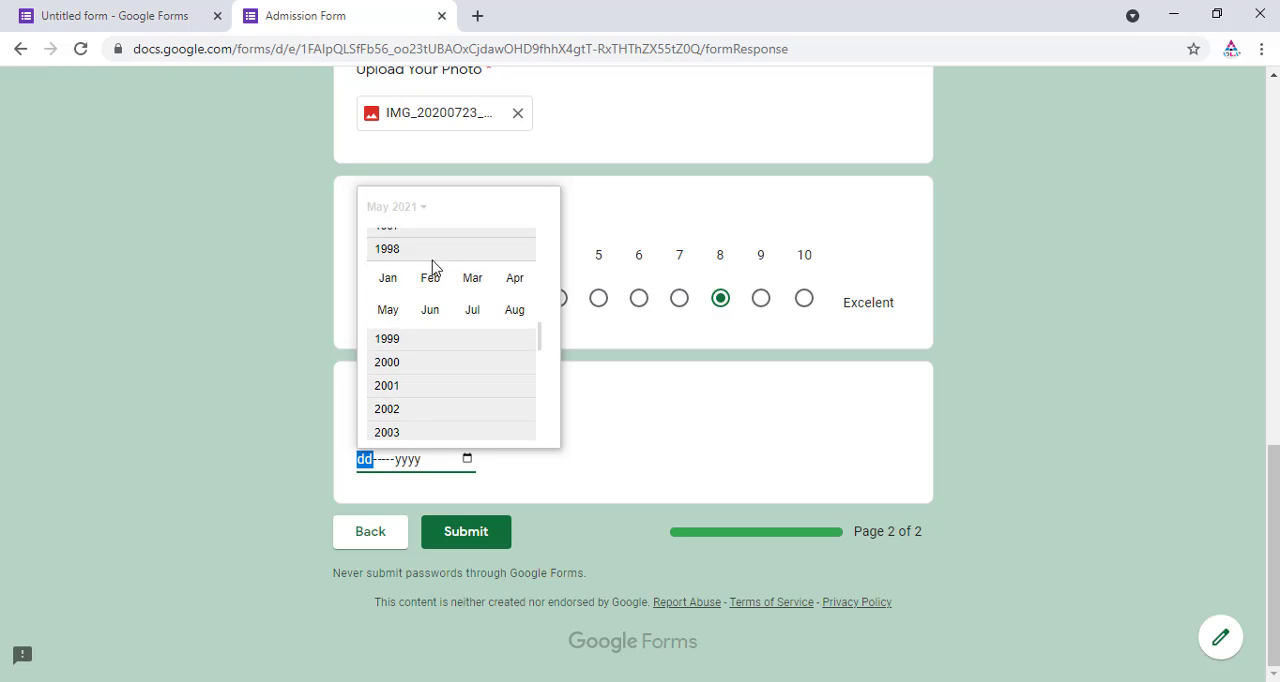
click(430, 331)
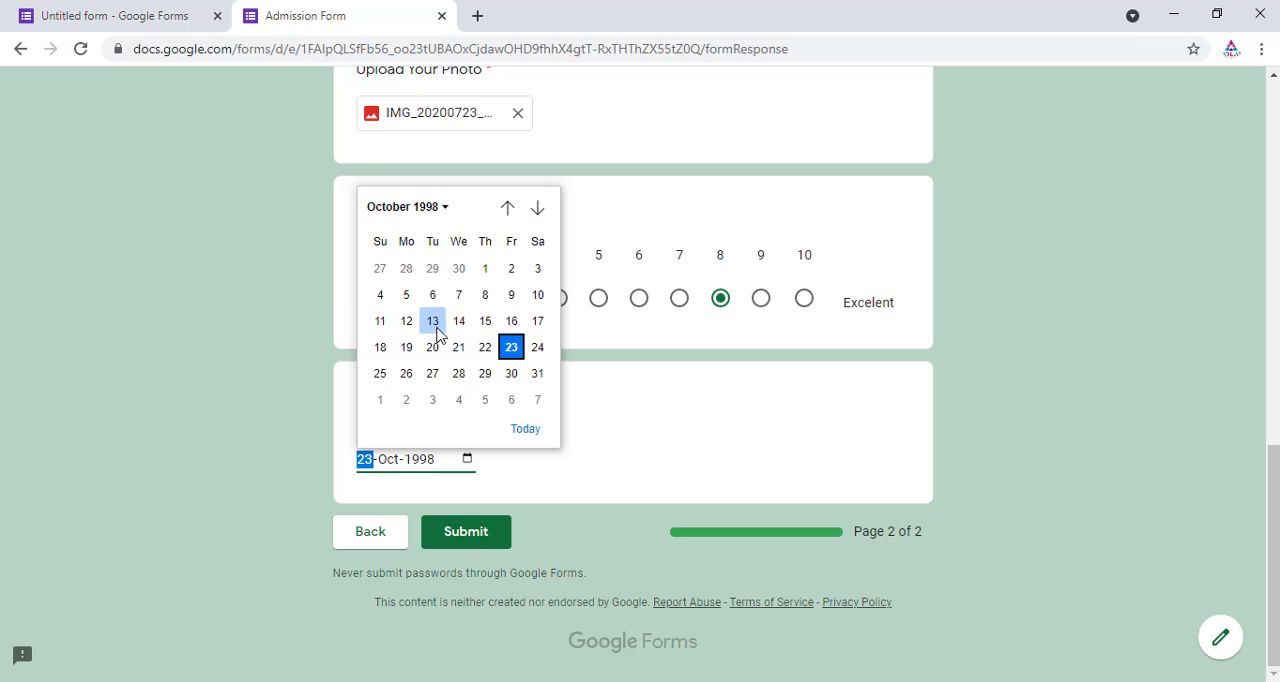
click(459, 373)
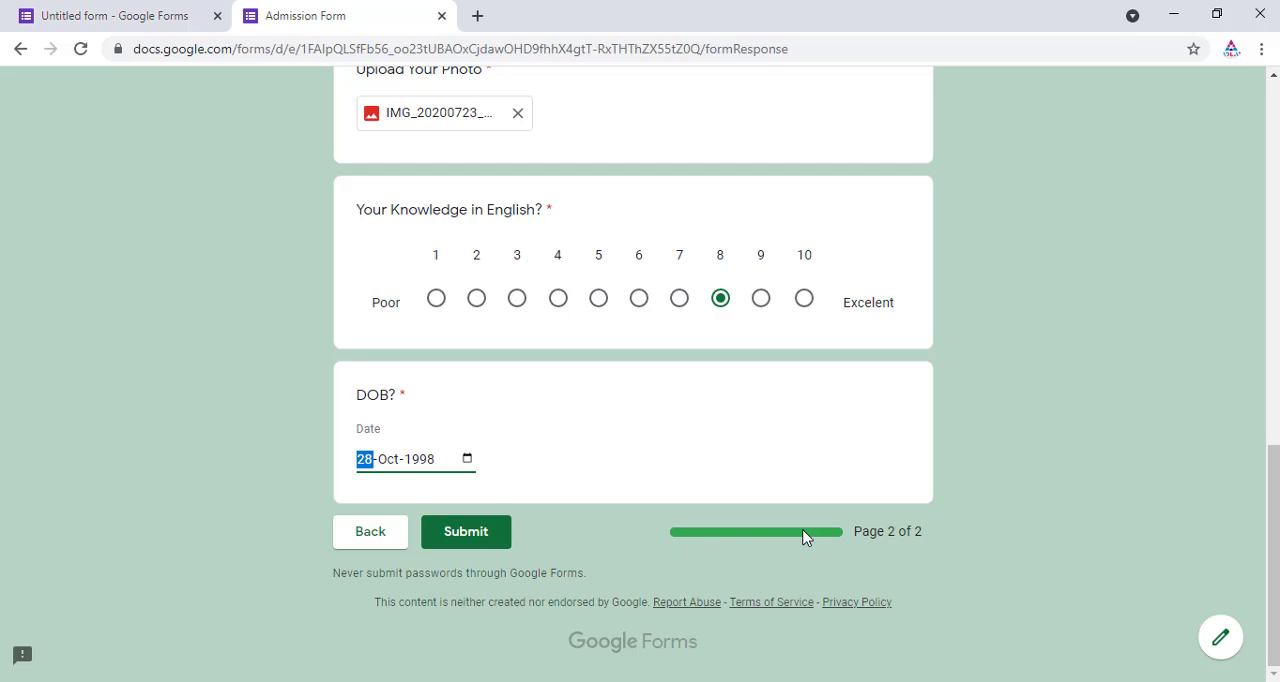
Step: Submit the test response and switch back to the form editor tab
click(489, 541)
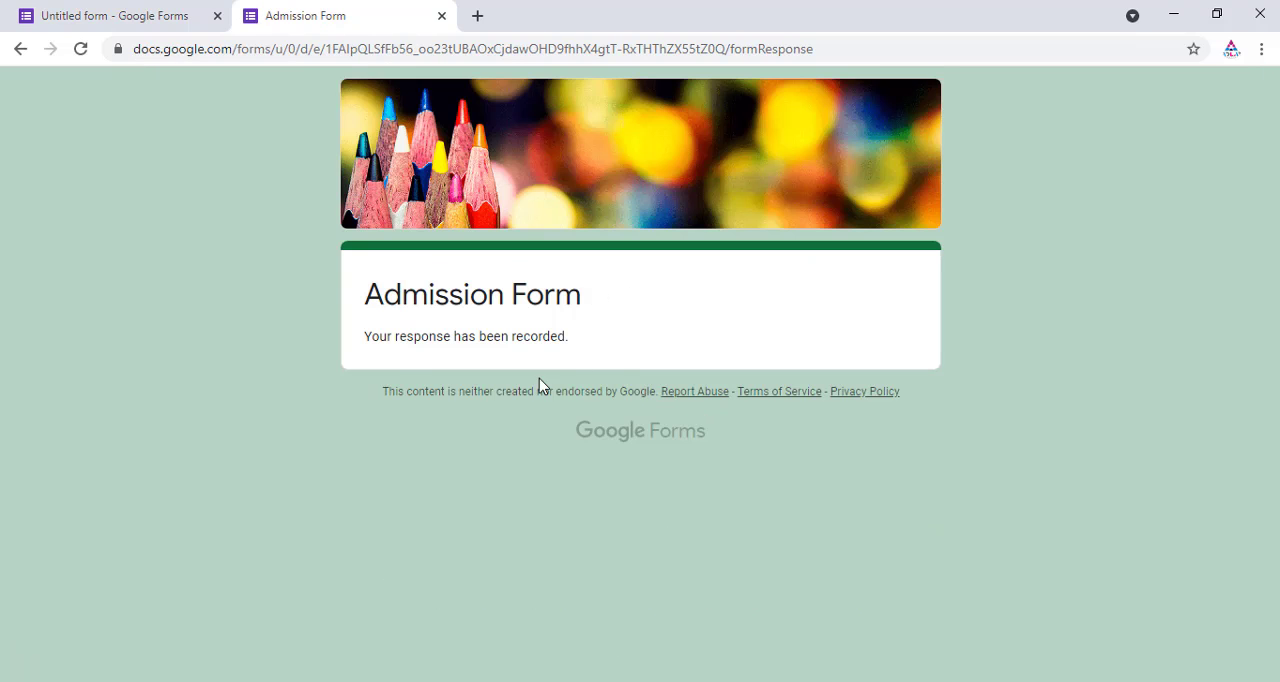
drag(366, 336, 590, 352)
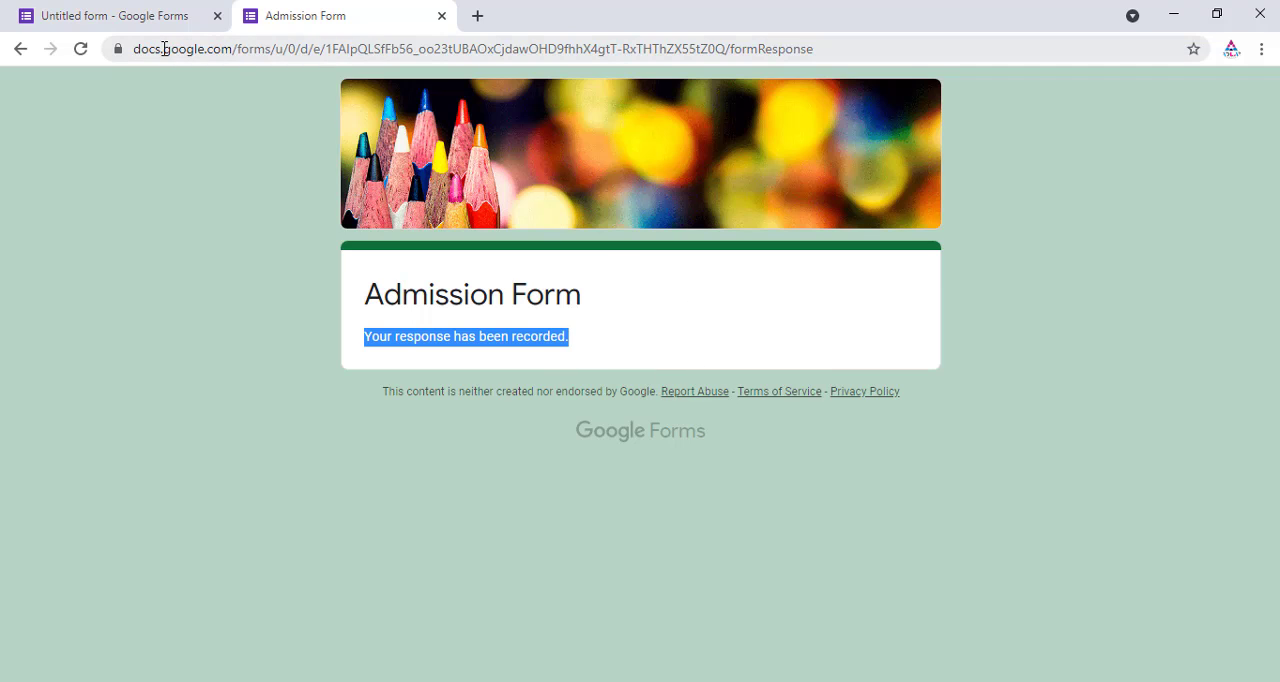
click(145, 18)
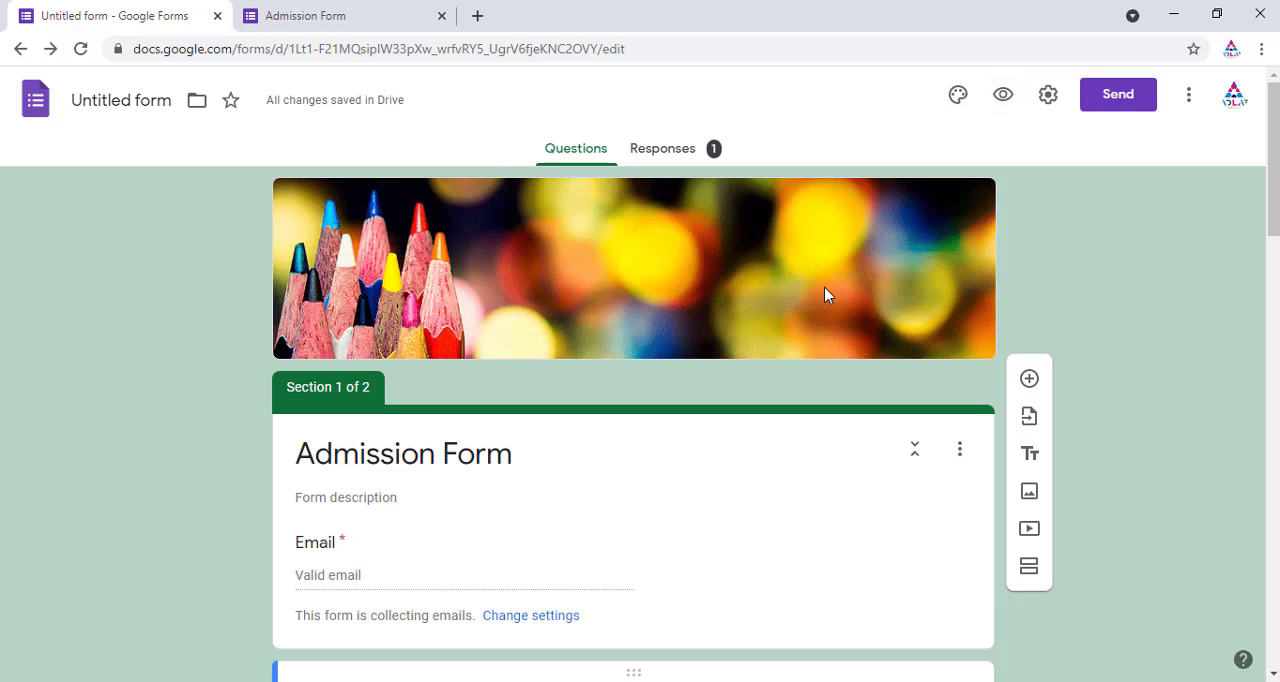
click(369, 17)
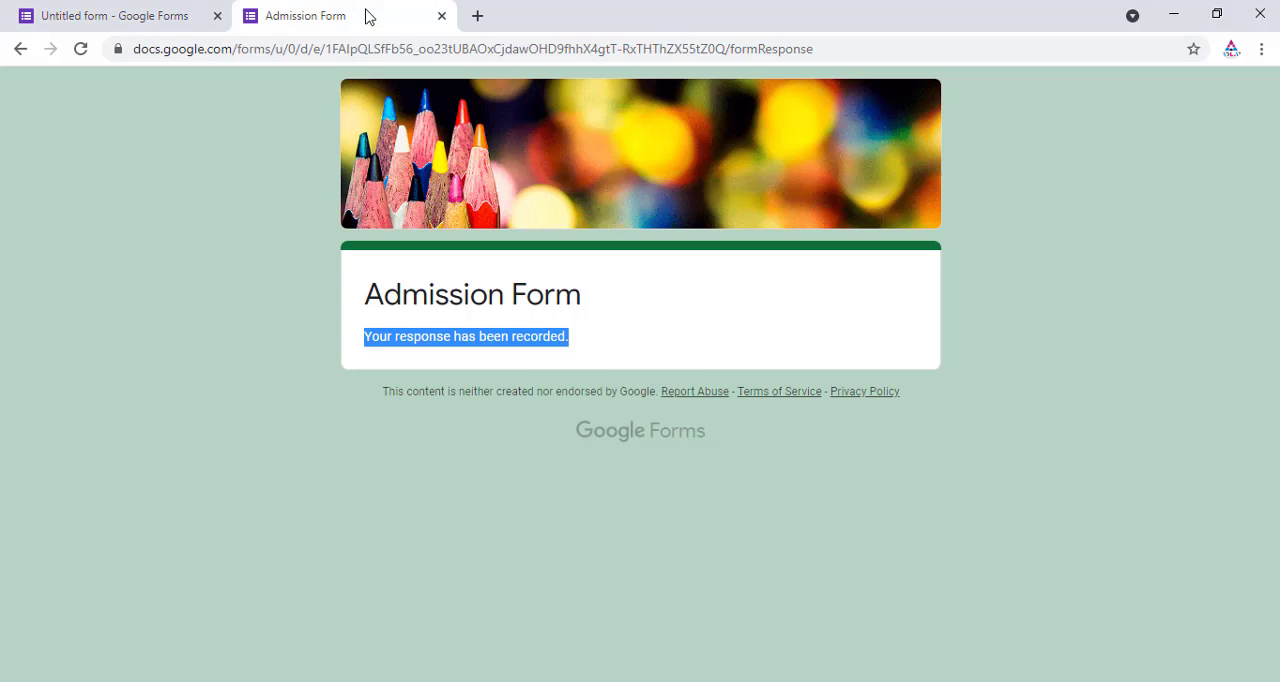
click(145, 26)
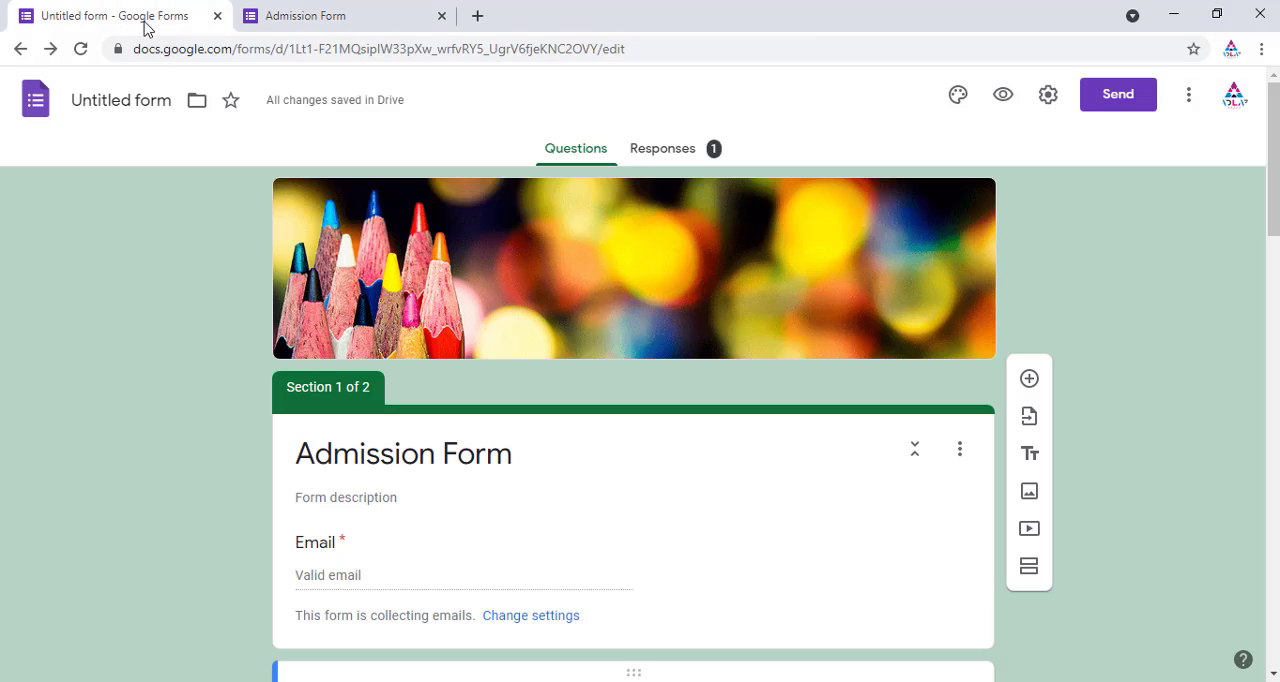
Step: Open the Responses summary and scroll through the recorded answers and charts
click(677, 150)
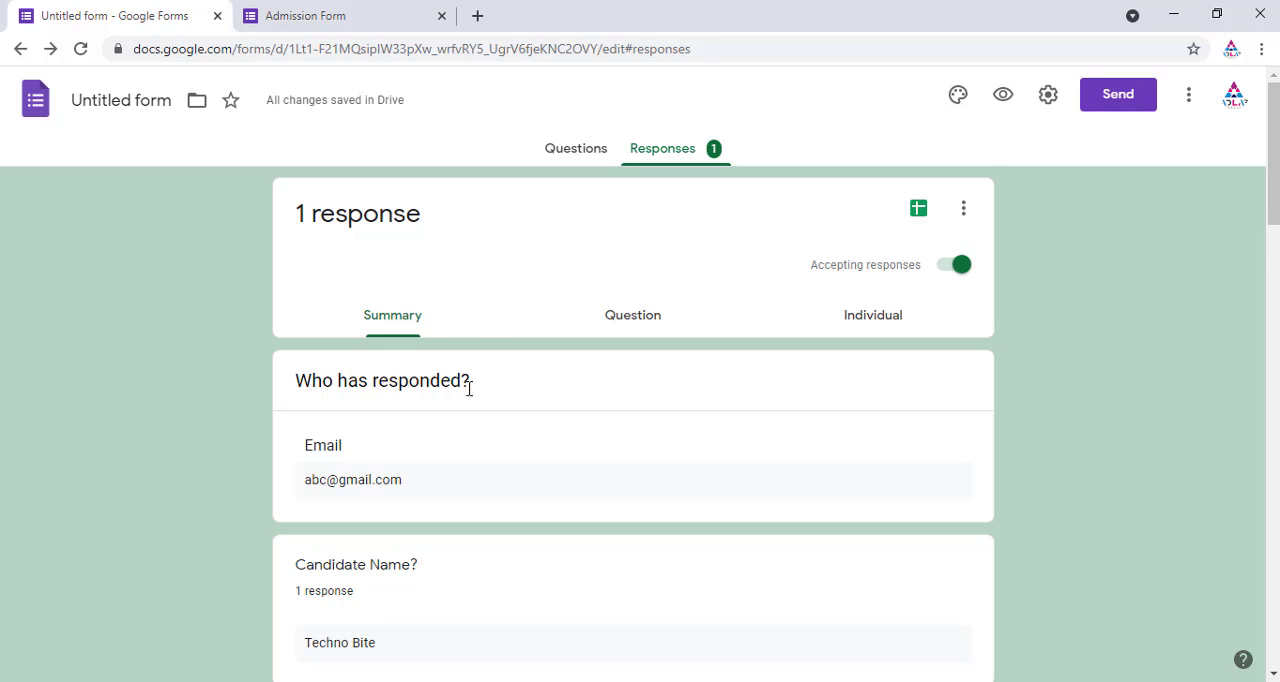
scroll(465, 430, down, 2)
scroll(455, 450, down, 2)
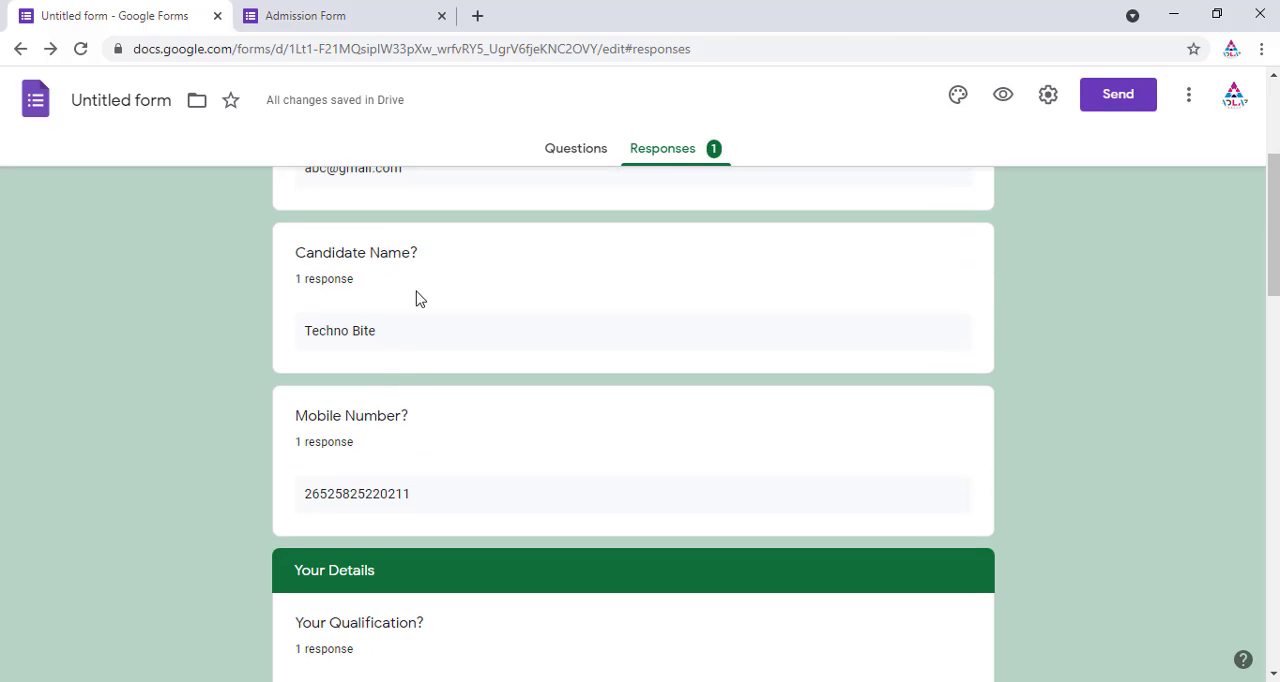
scroll(470, 330, down, 2)
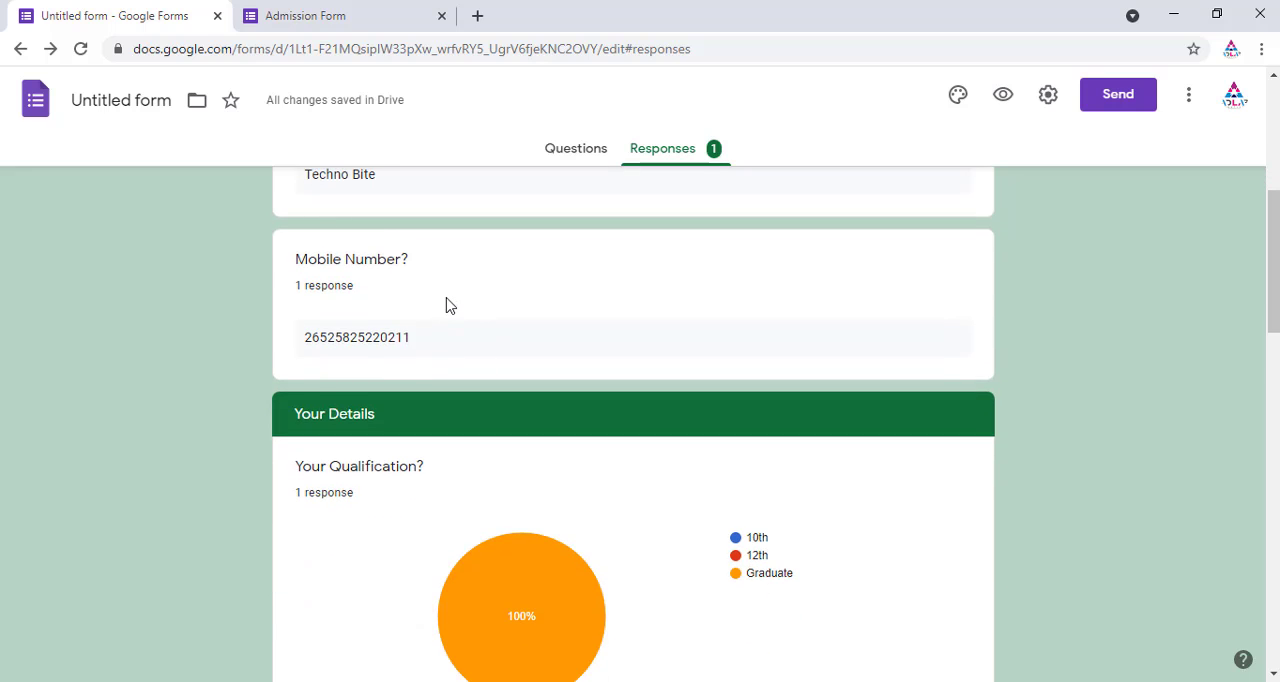
scroll(449, 305, down, 2)
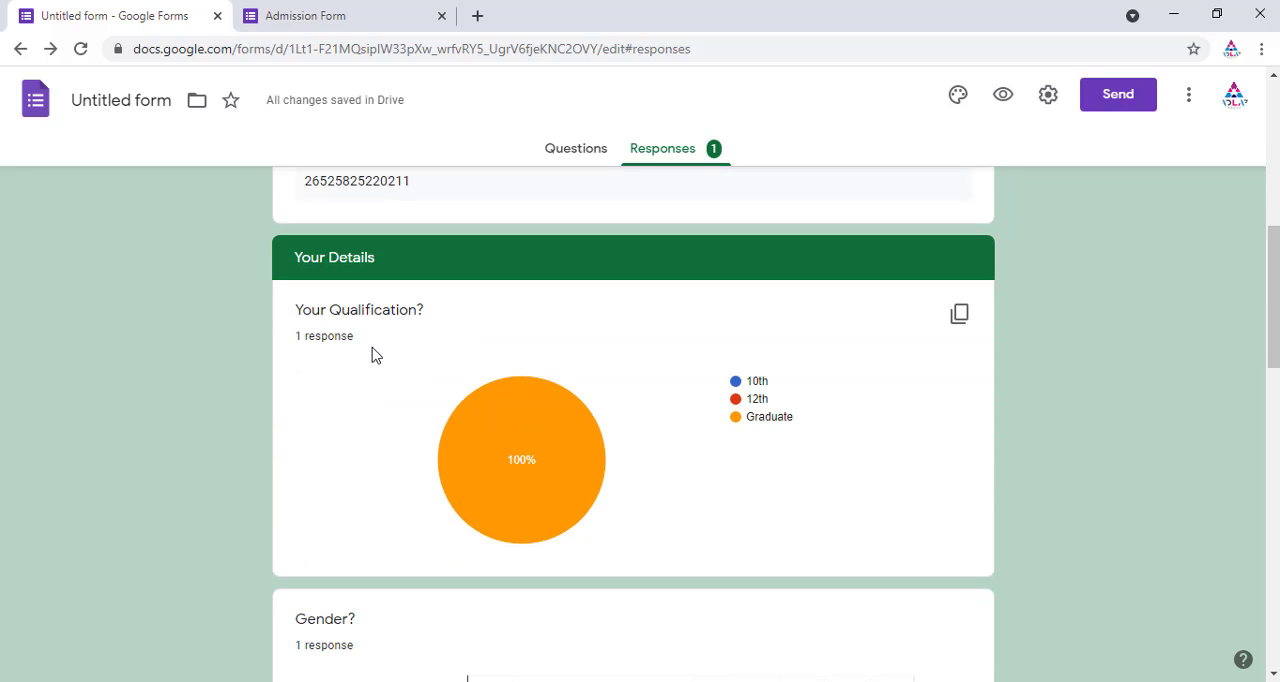
scroll(345, 309, down, 2)
scroll(355, 300, up, 2)
scroll(362, 352, down, 2)
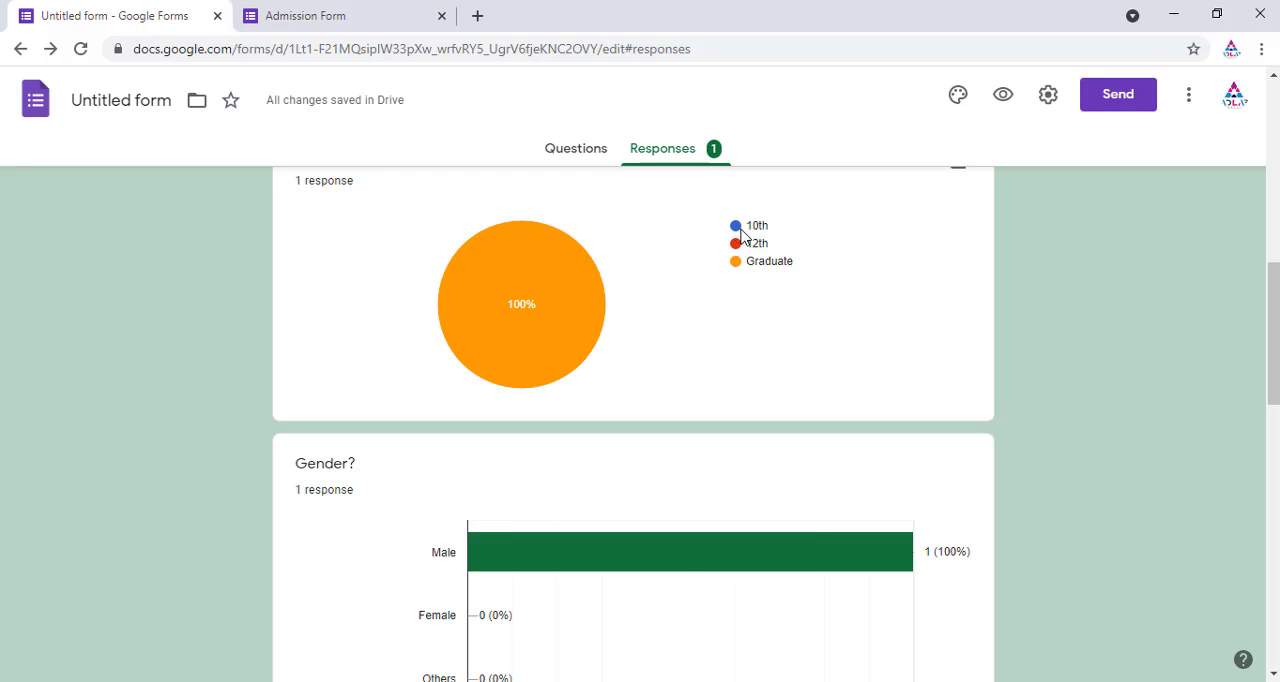
Step: Scroll through the remaining summary charts down to the DOB answer and back to the top
mouse_move(534, 249)
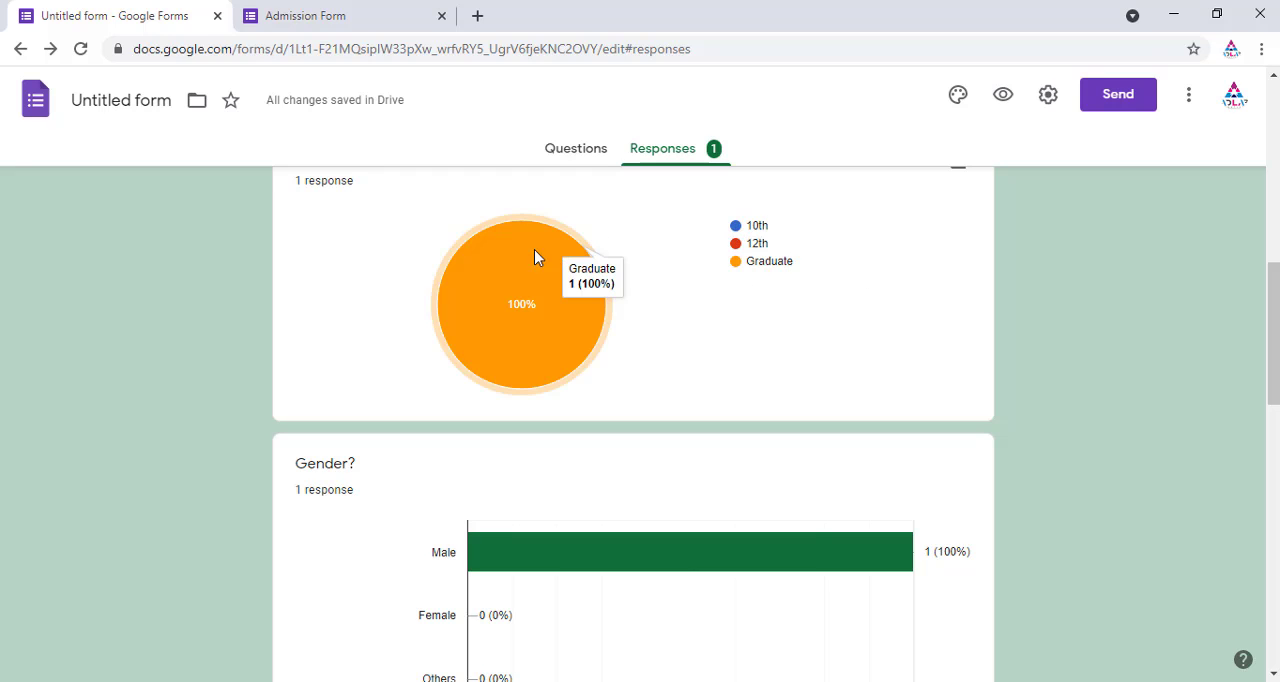
scroll(562, 345, down, 5)
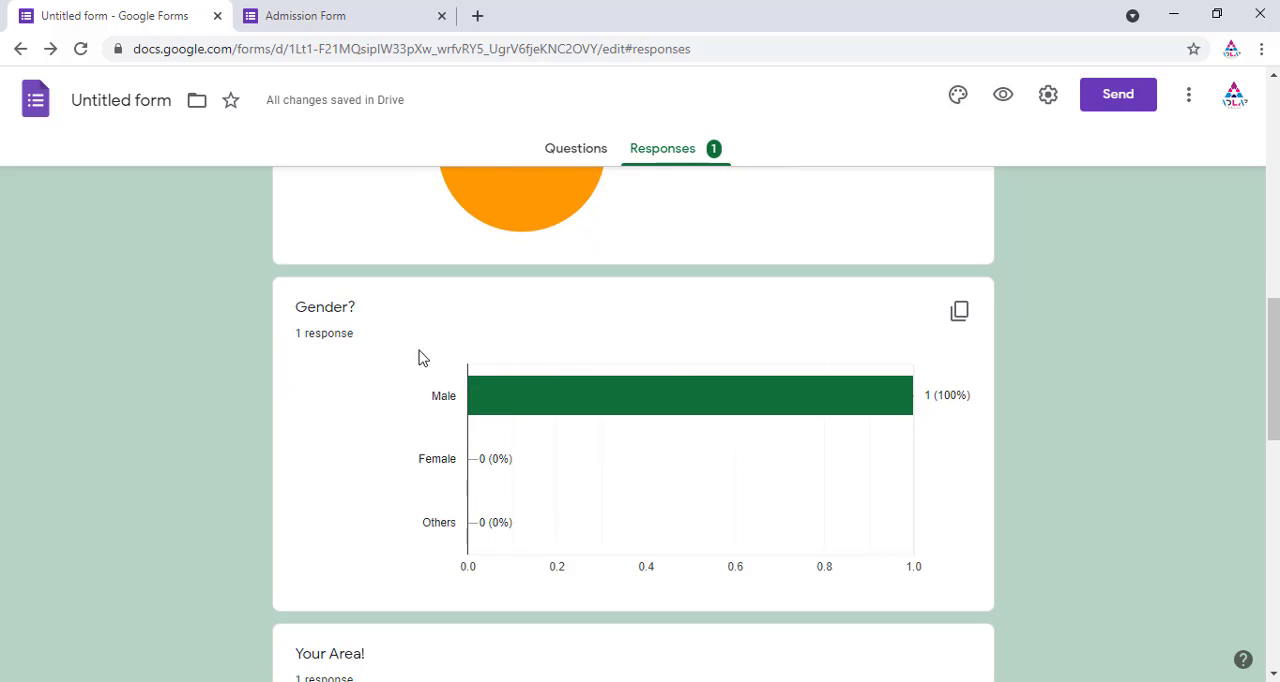
scroll(412, 378, down, 5)
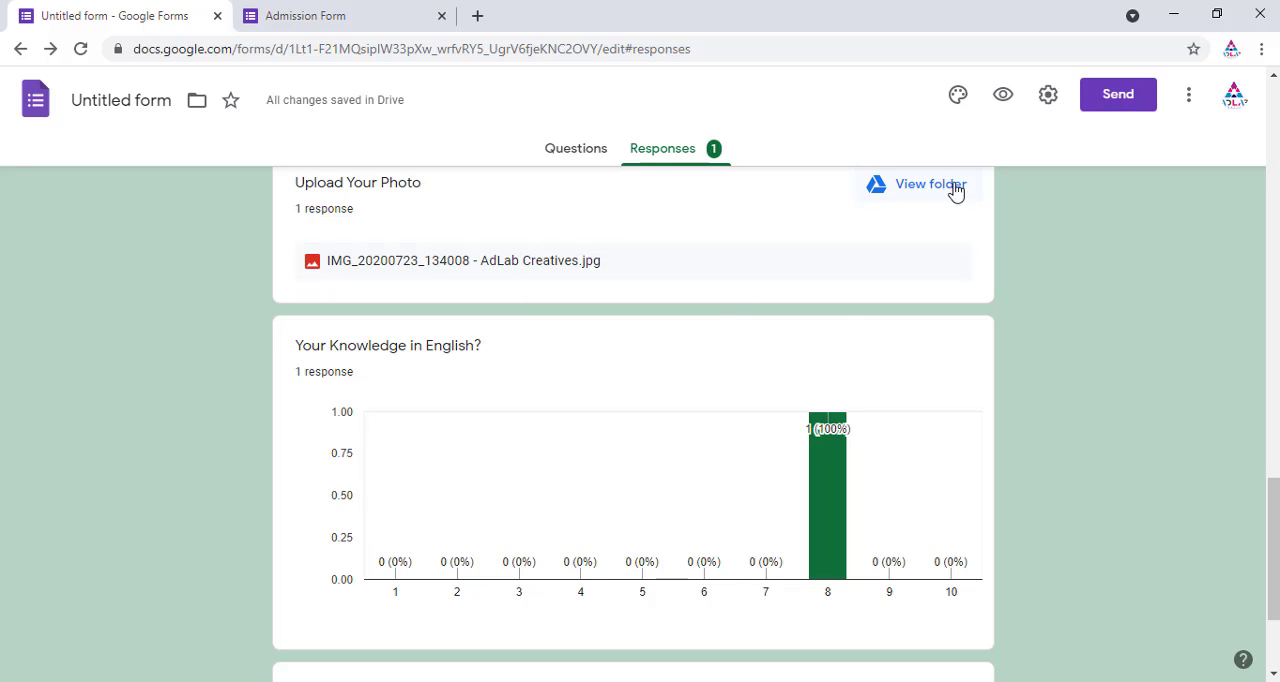
scroll(680, 418, down, 2)
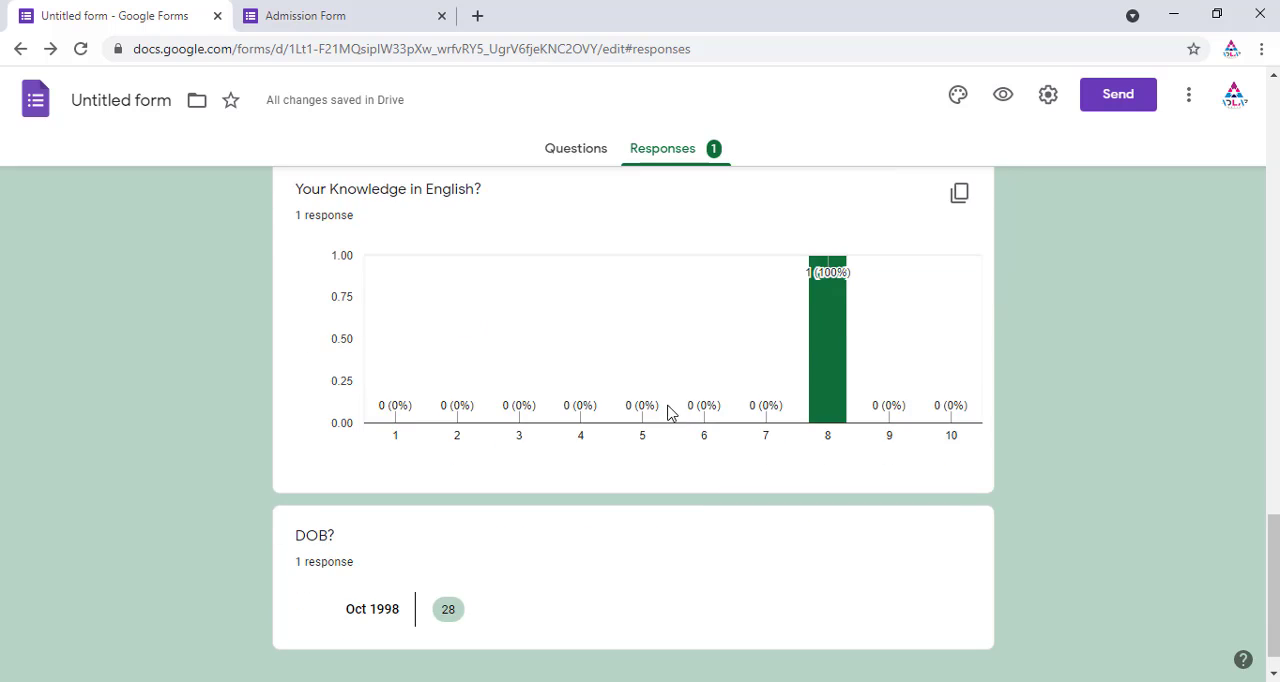
scroll(620, 400, up, 2)
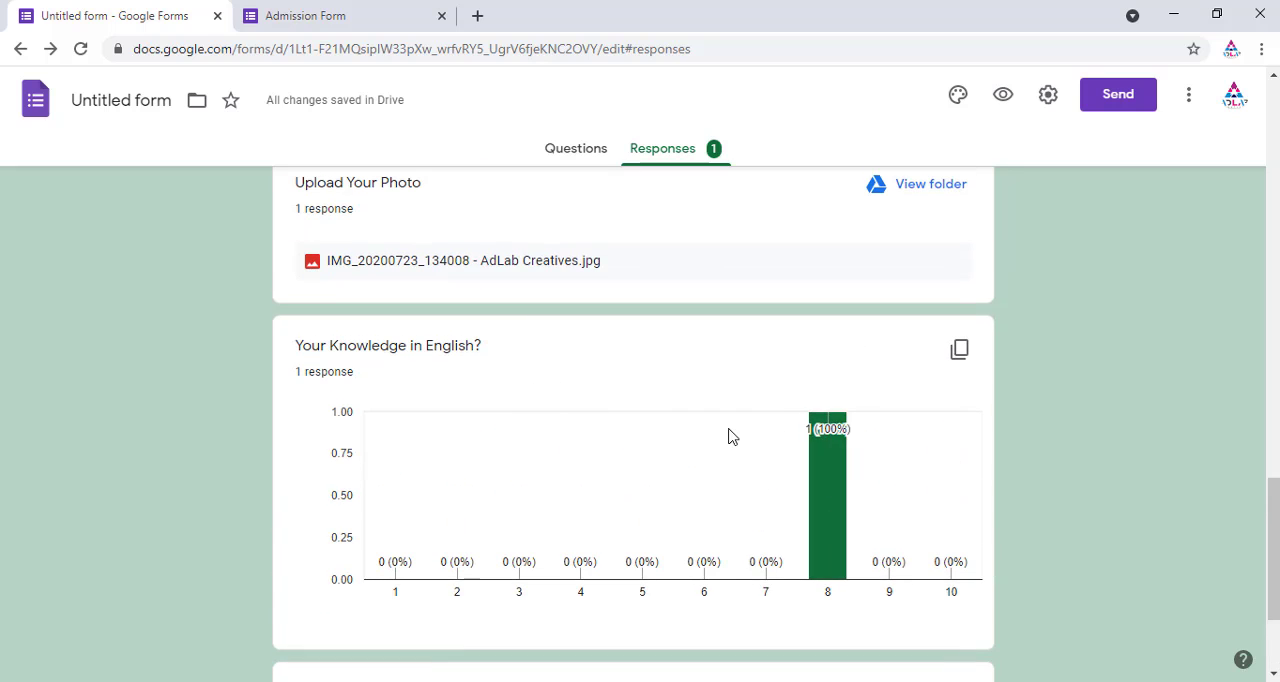
scroll(727, 435, down, 2)
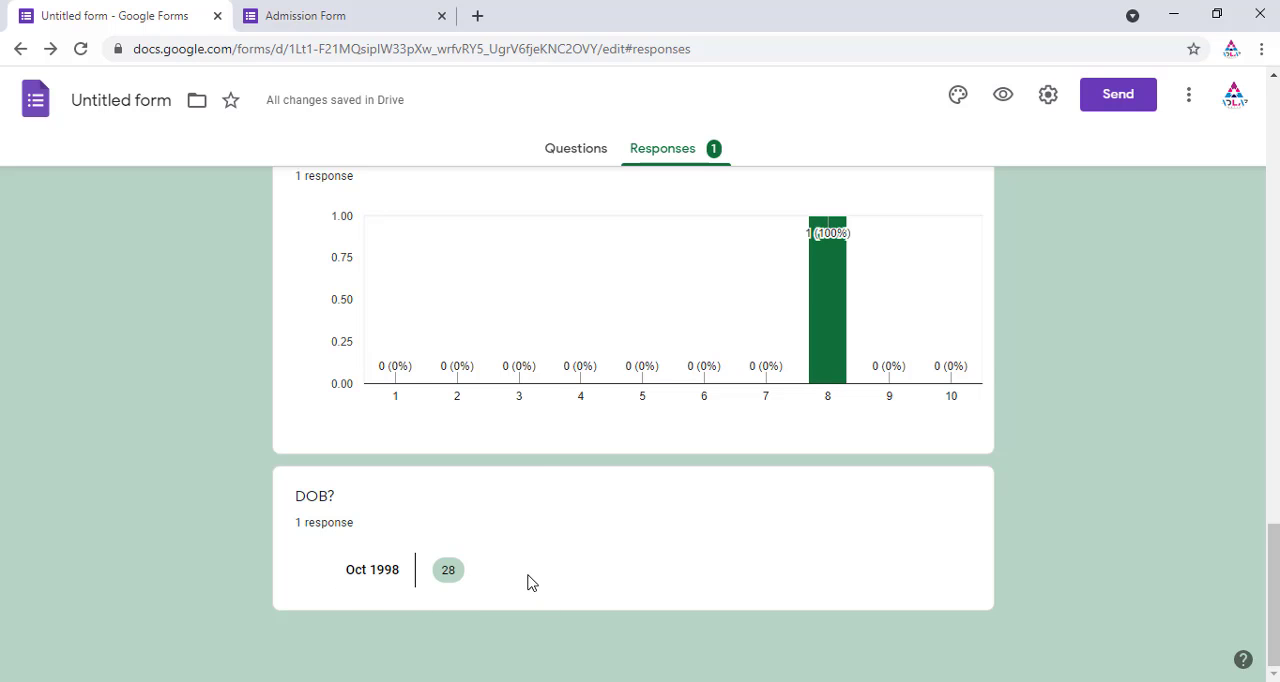
scroll(534, 471, up, 15)
scroll(536, 471, up, 1)
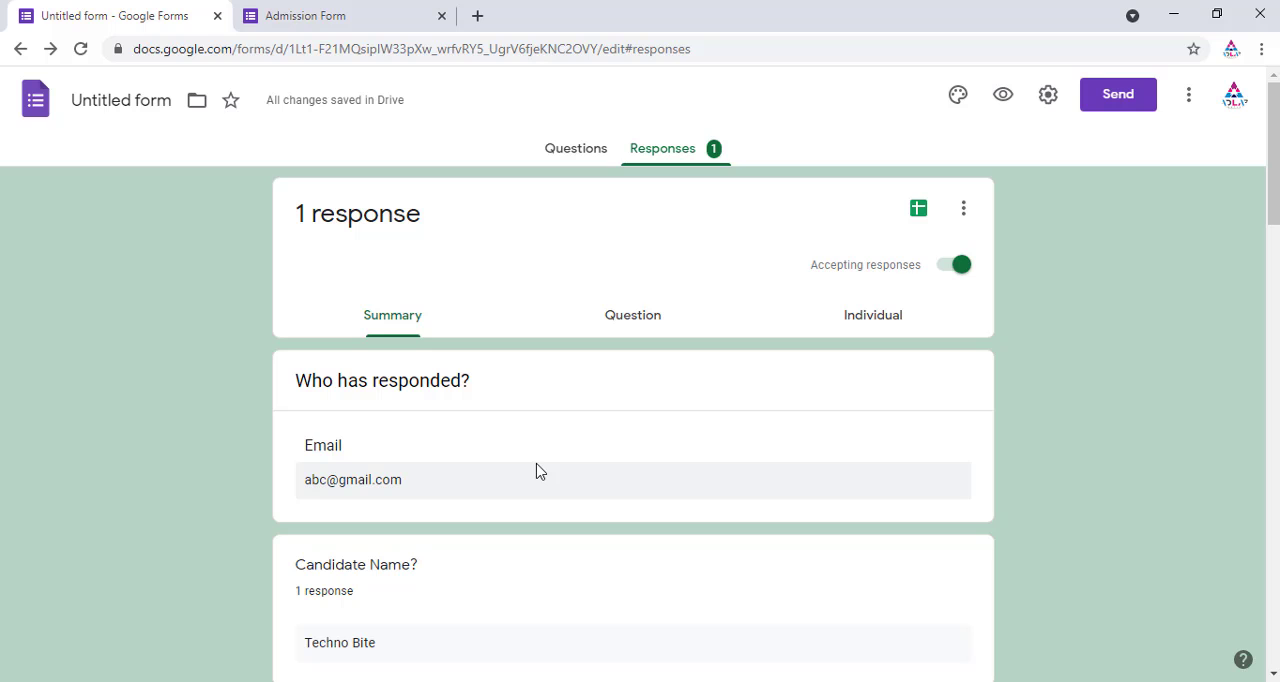
scroll(606, 403, down, 6)
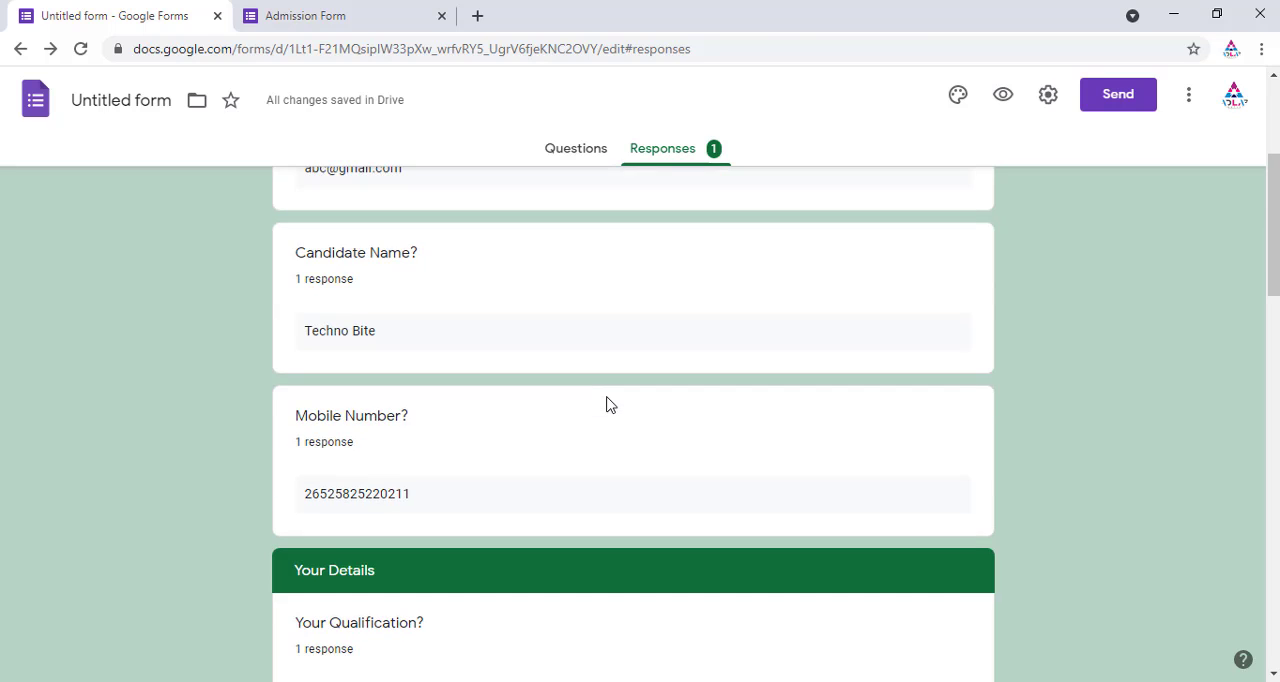
scroll(606, 403, up, 6)
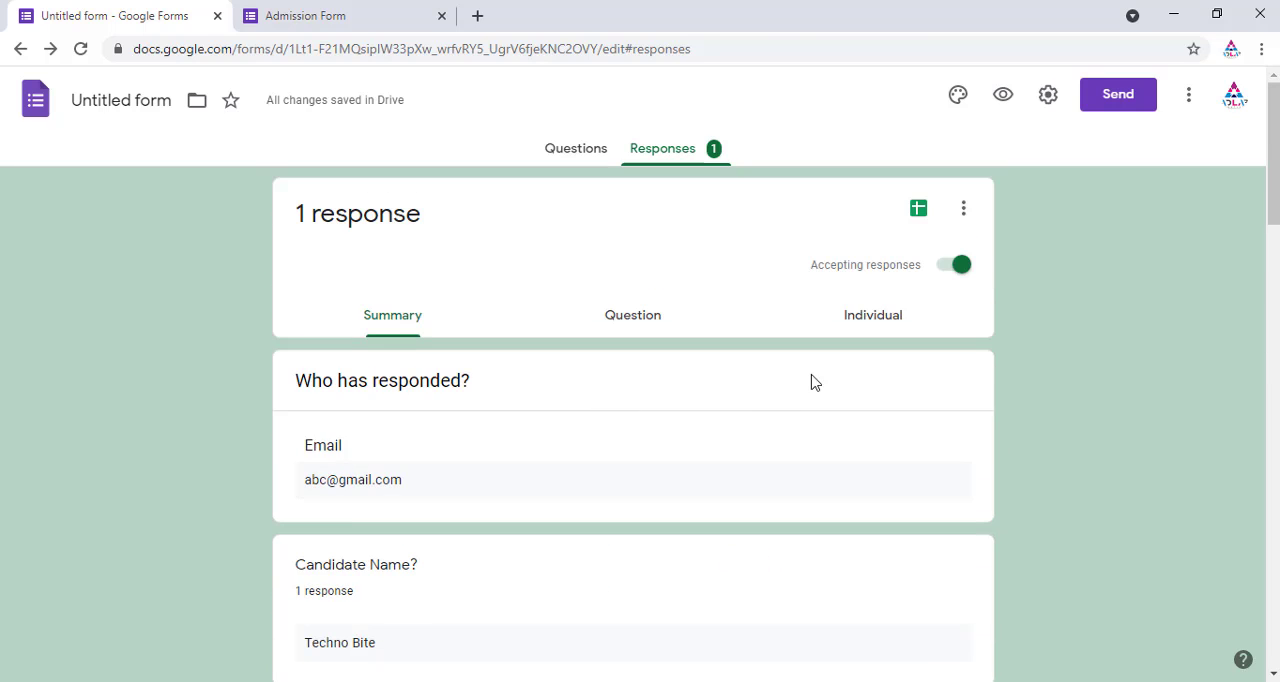
Step: Open the Individual responses view and scroll through the submitted answers
click(868, 330)
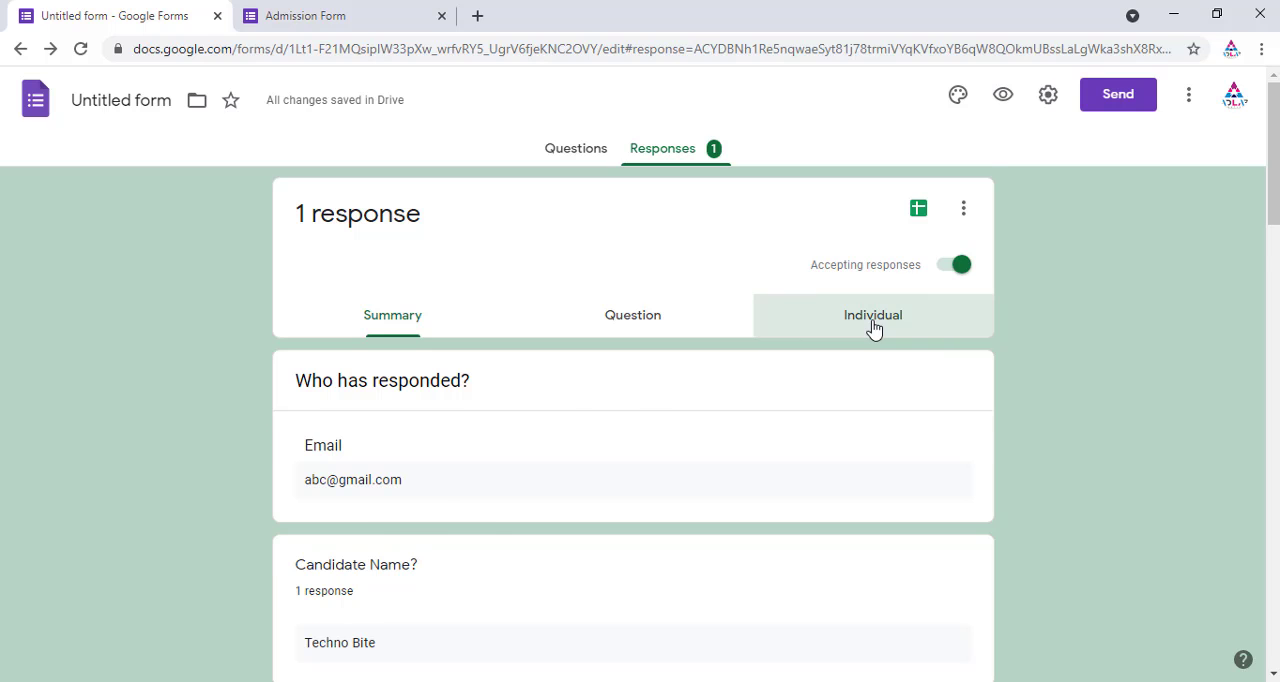
scroll(600, 449, down, 2)
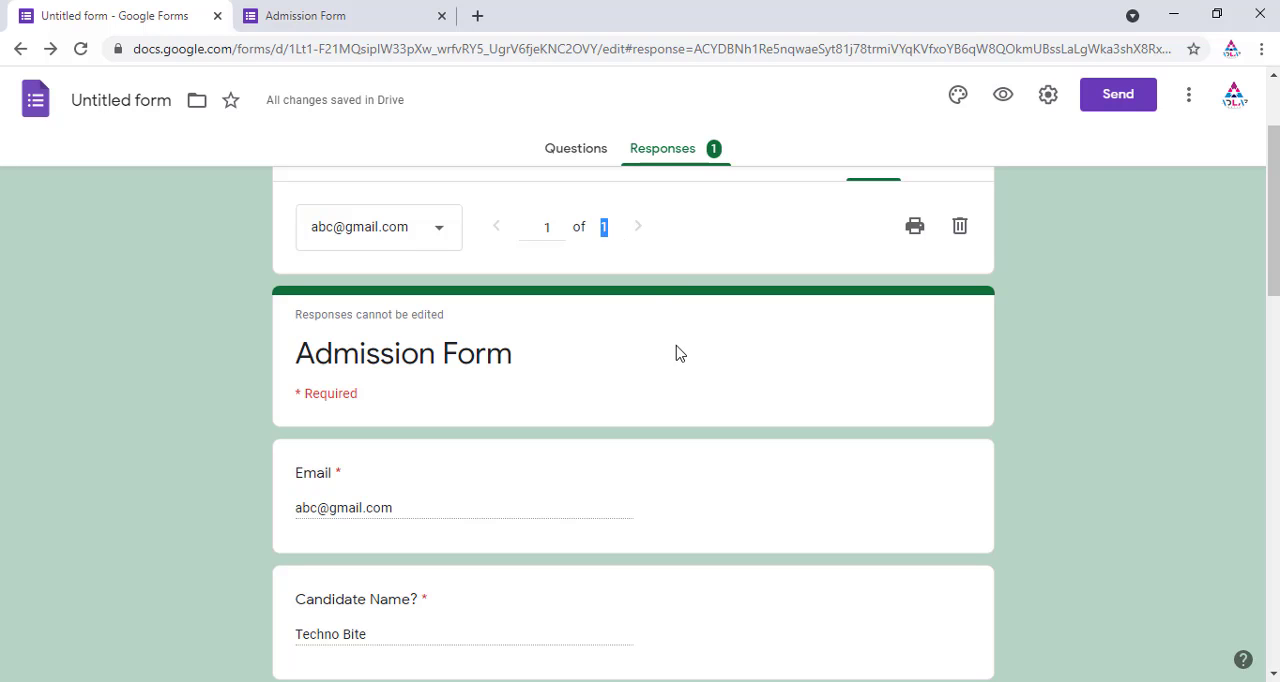
scroll(680, 400, up, 2)
scroll(690, 430, down, 2)
scroll(693, 370, up, 2)
Step: Switch to the Question view and page through the answers one question at a time
click(650, 322)
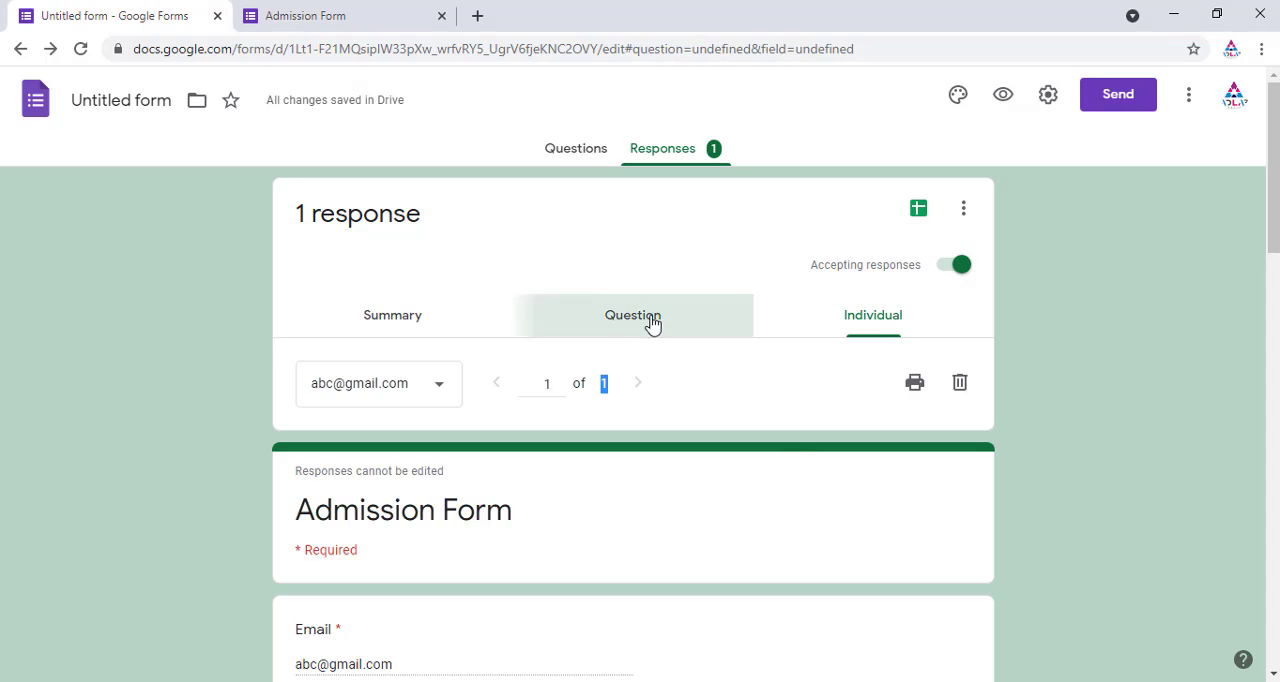
scroll(540, 445, down, 2)
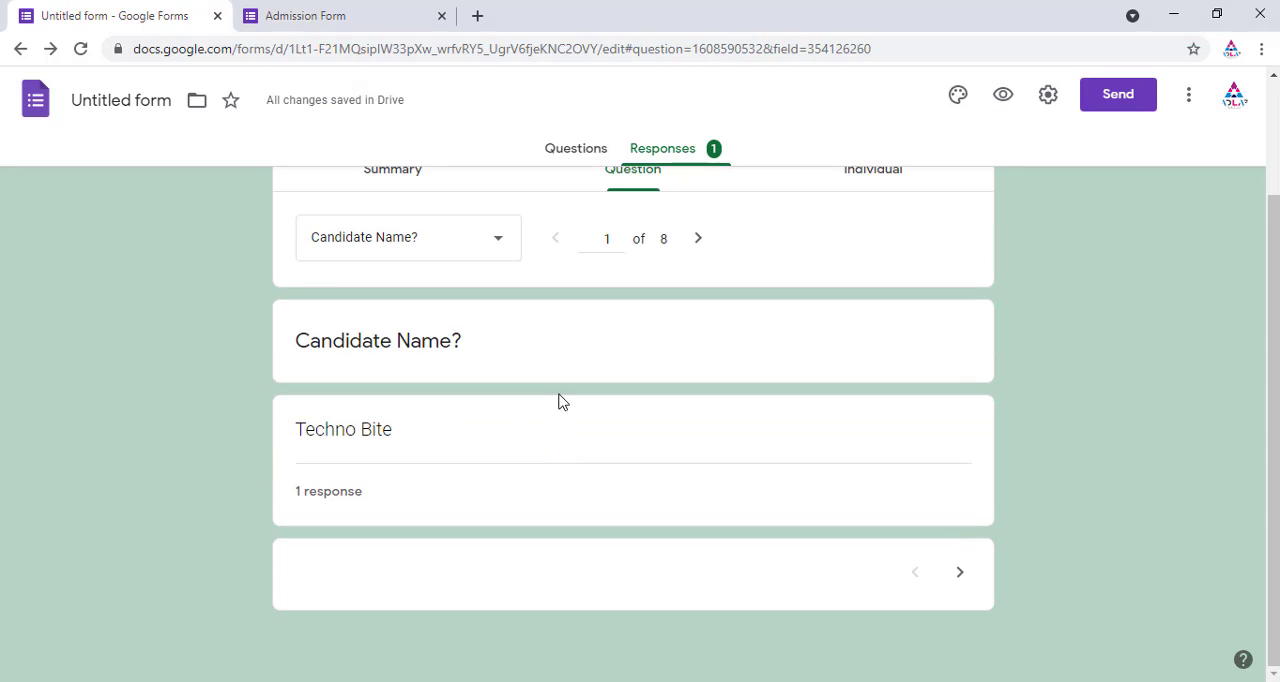
scroll(558, 410, up, 2)
scroll(566, 440, down, 2)
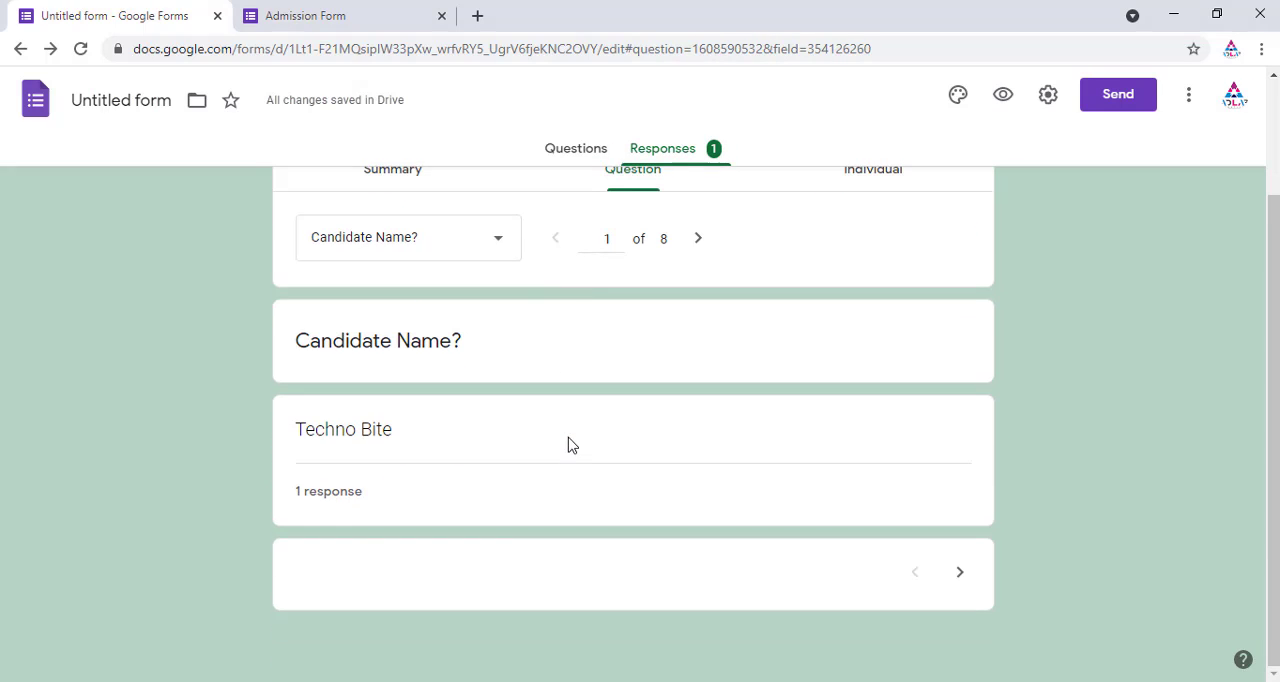
click(961, 578)
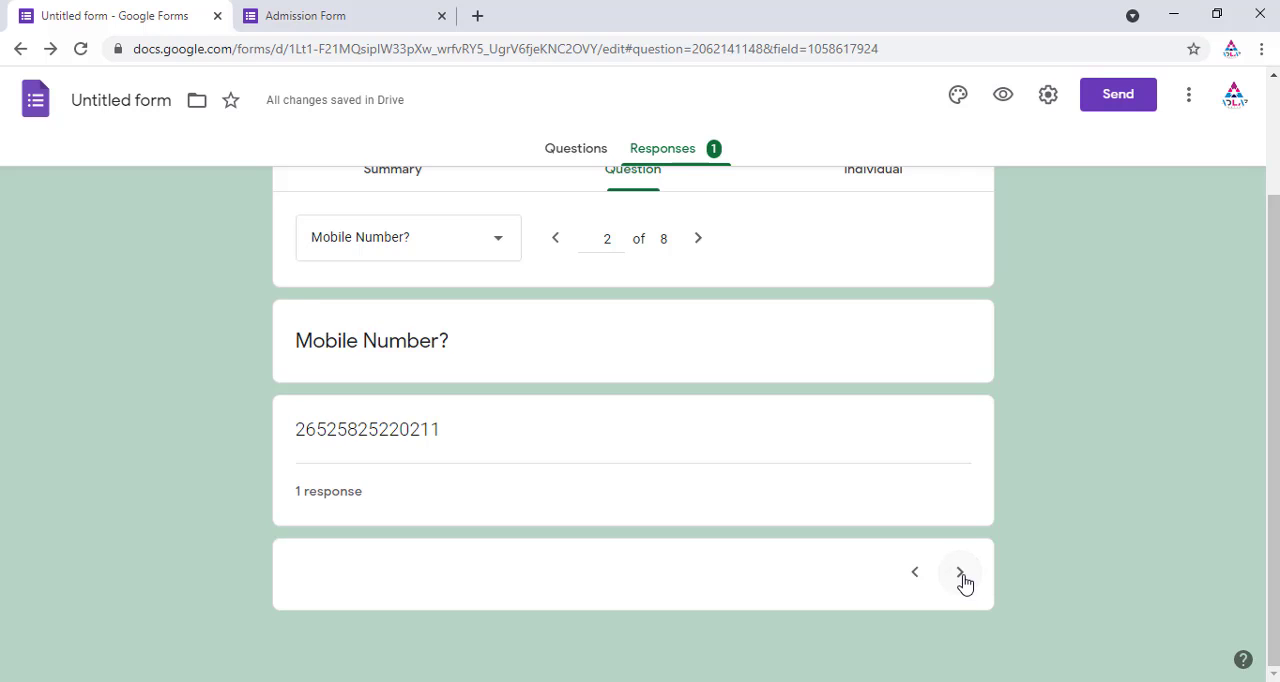
click(961, 578)
scroll(700, 475, up, 2)
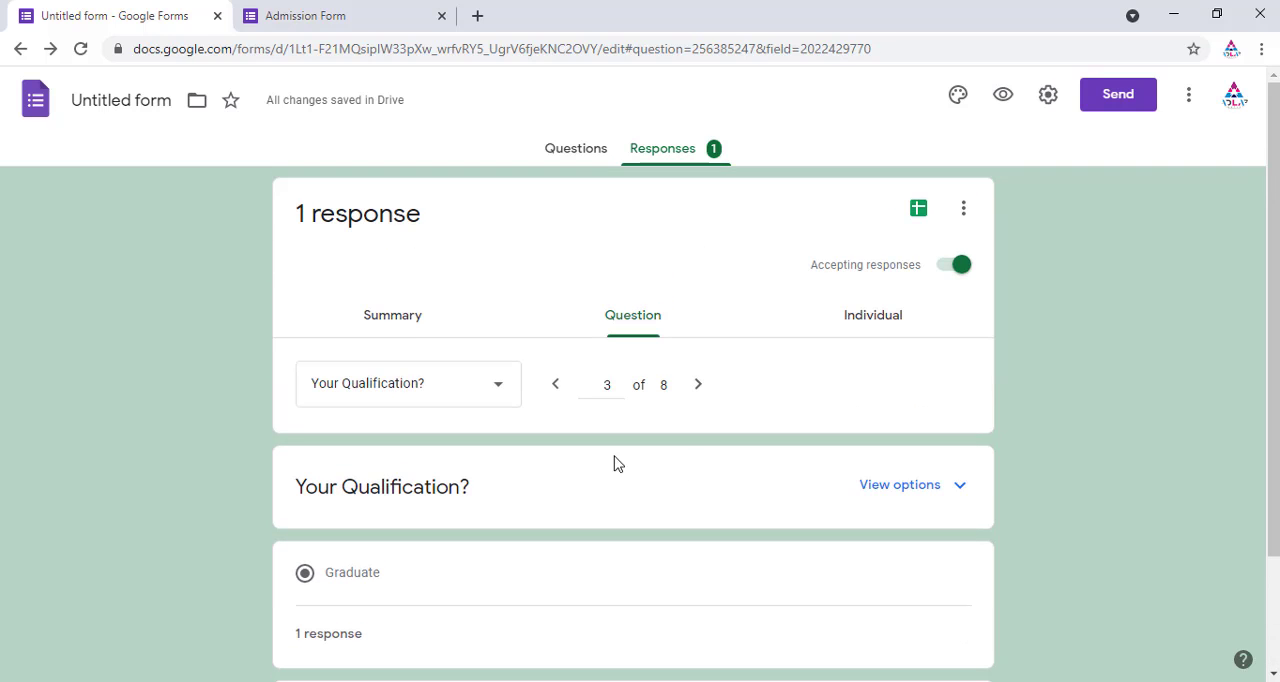
Step: Link the responses to a new spreadsheet named Admission Form
click(918, 212)
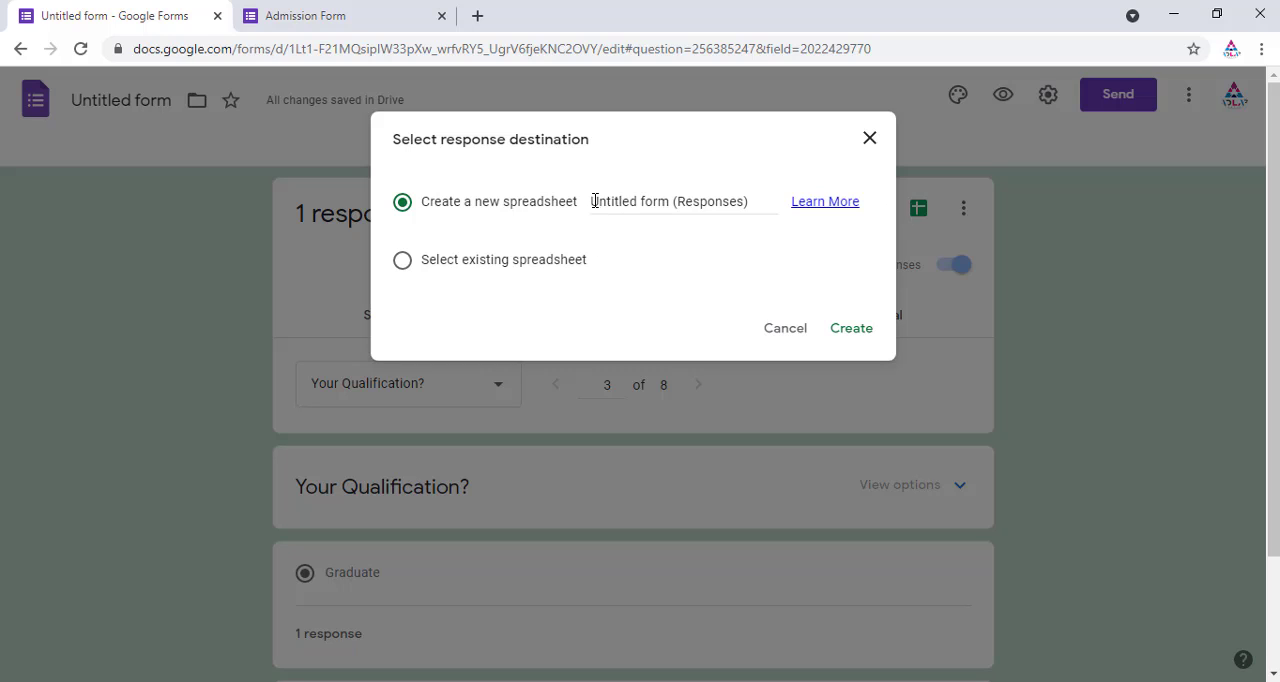
drag(594, 201, 757, 203)
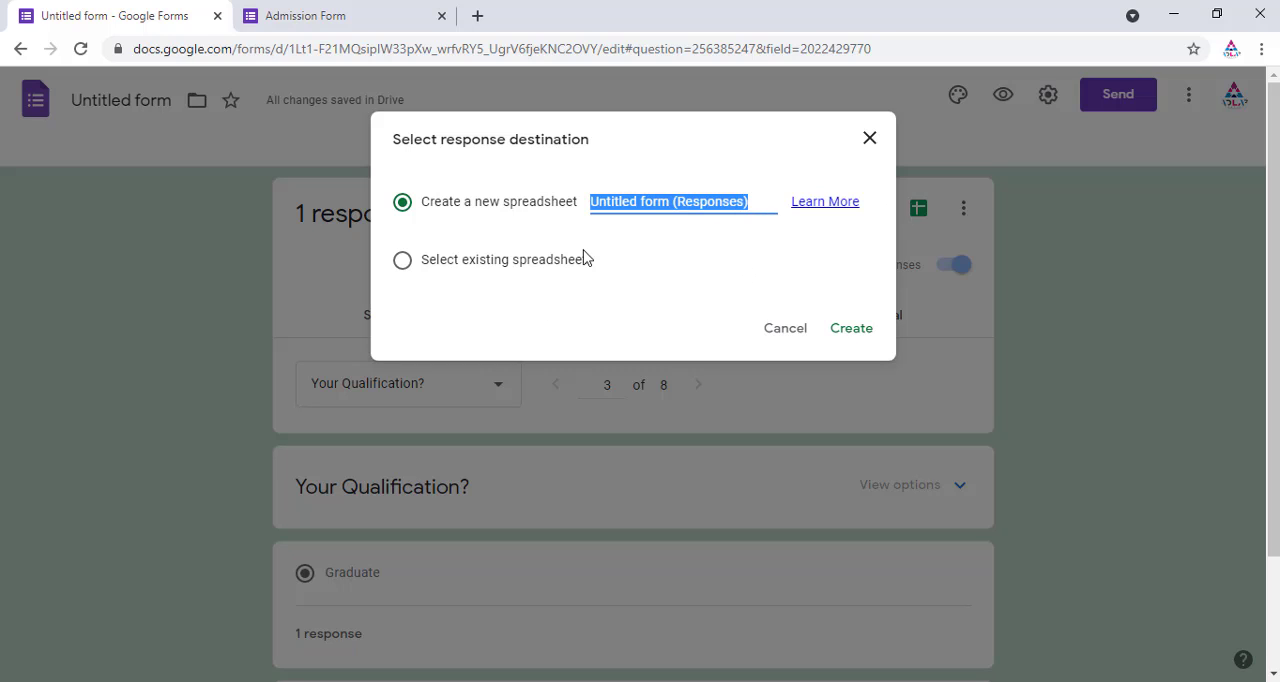
text(A)
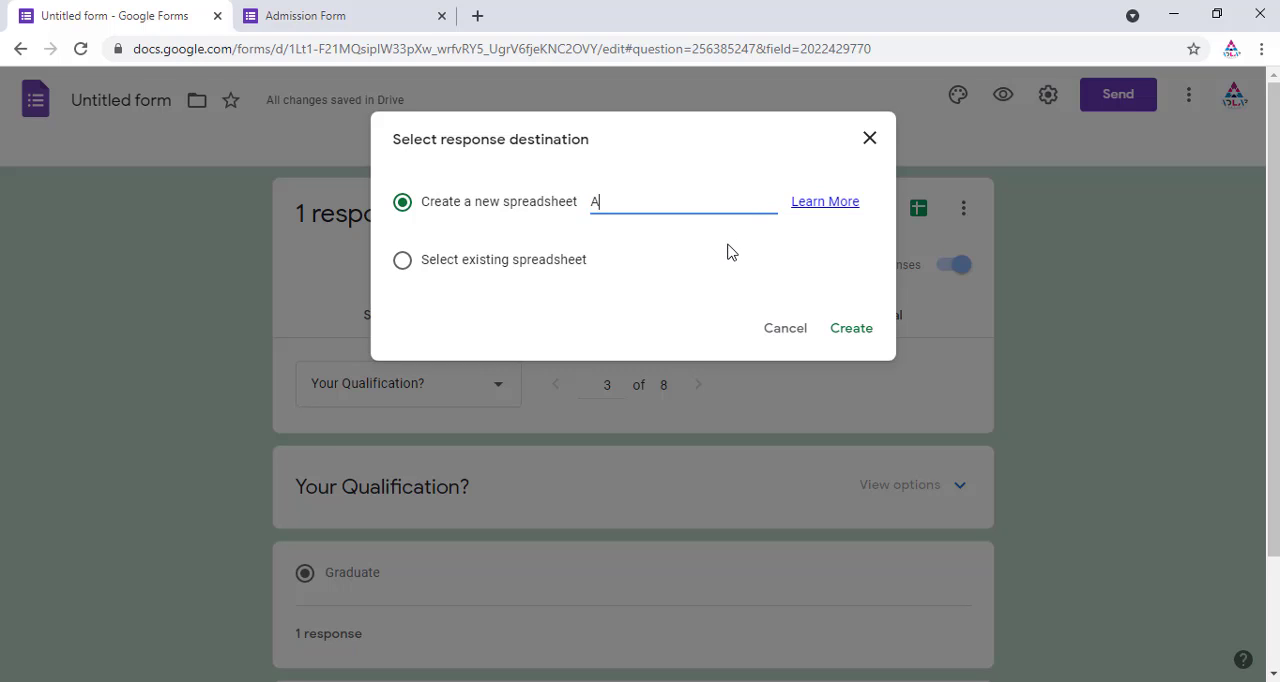
text(dmisstion)
right_click(637, 201)
click(680, 218)
text(Form)
click(855, 332)
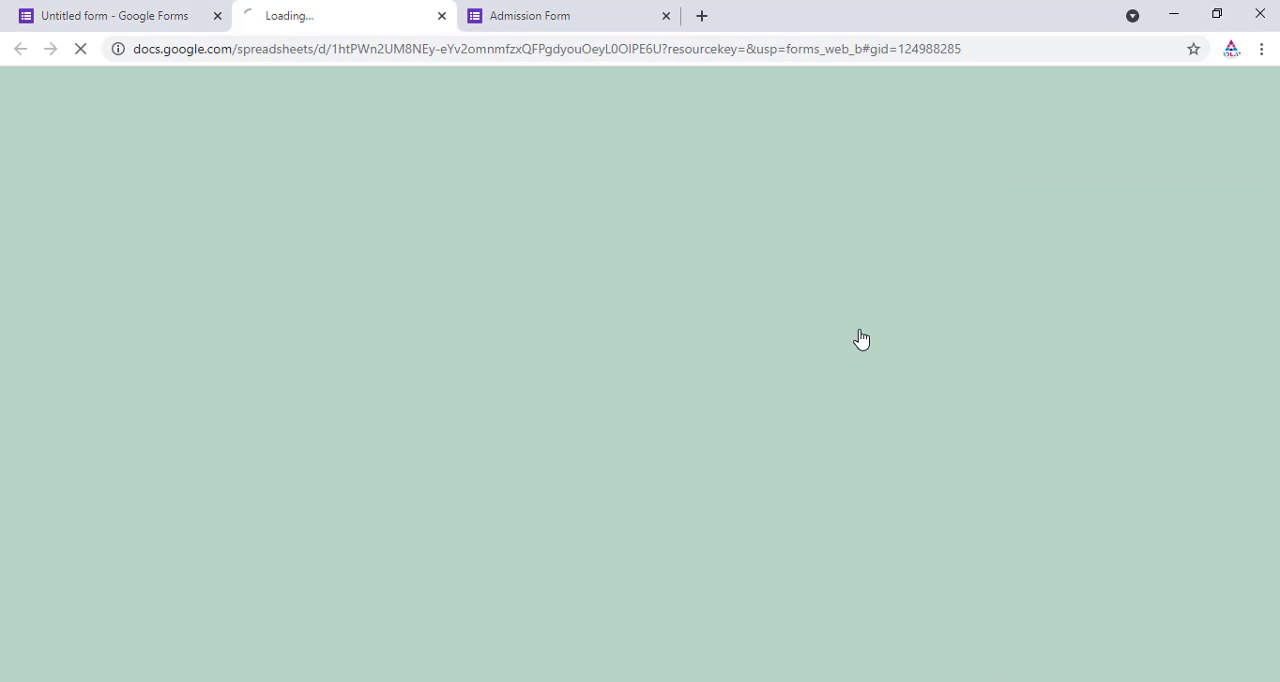
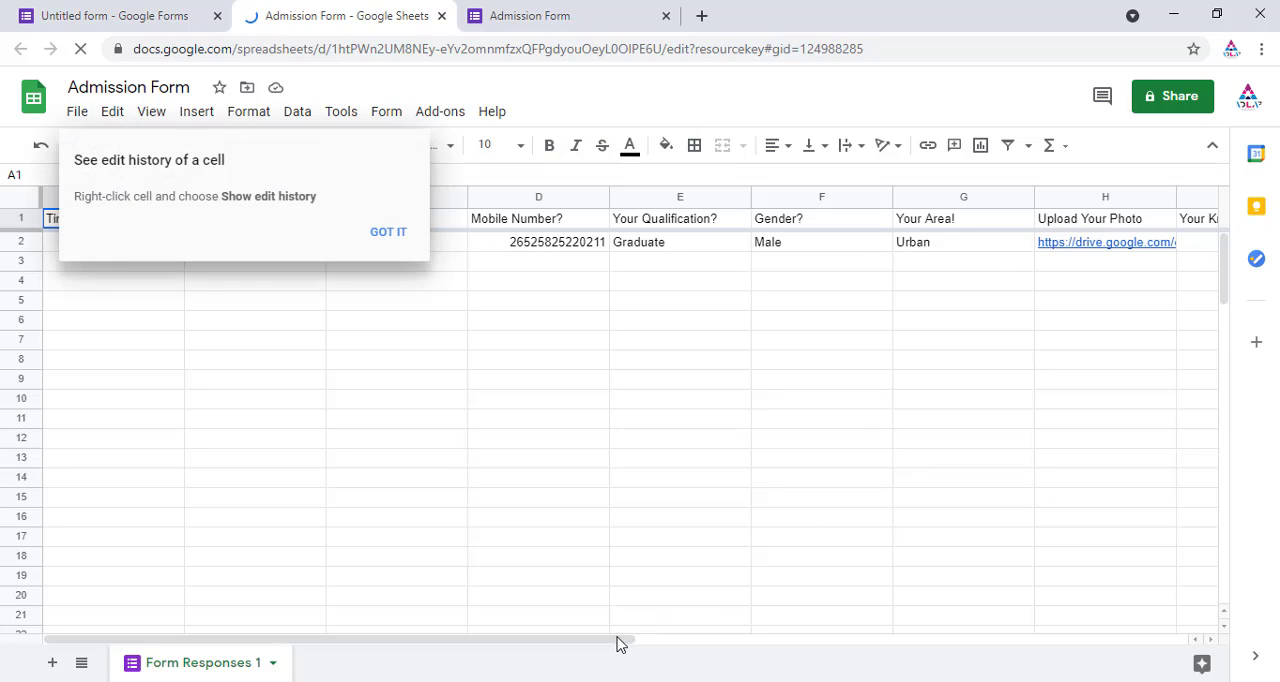
Step: Review the exported responses in the linked spreadsheet and close its tab to return to the form's responses
drag(634, 645, 567, 640)
click(416, 346)
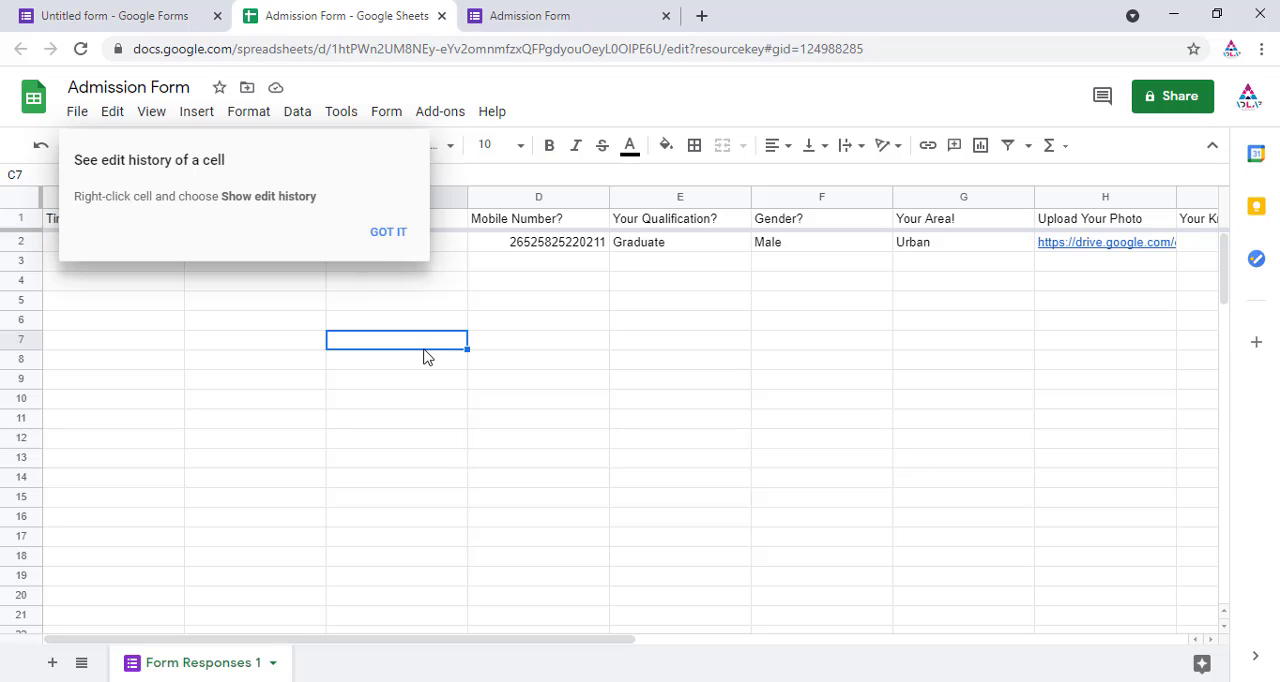
click(441, 16)
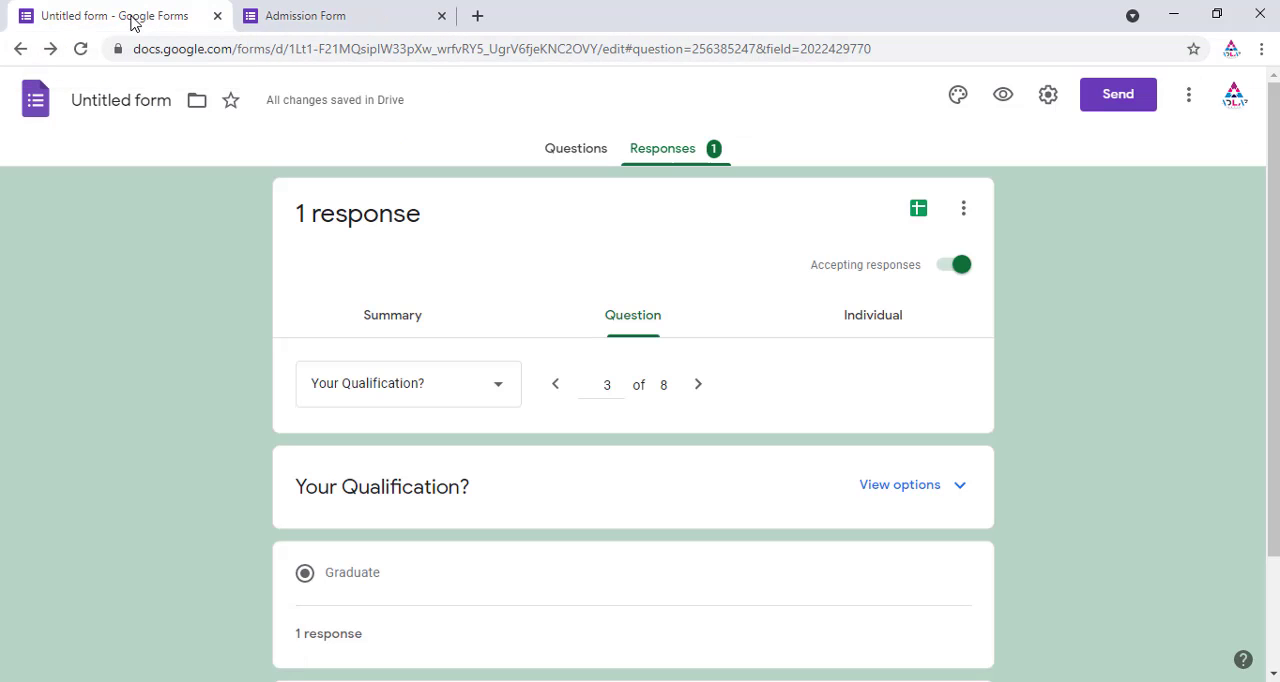
drag(1276, 310, 1276, 197)
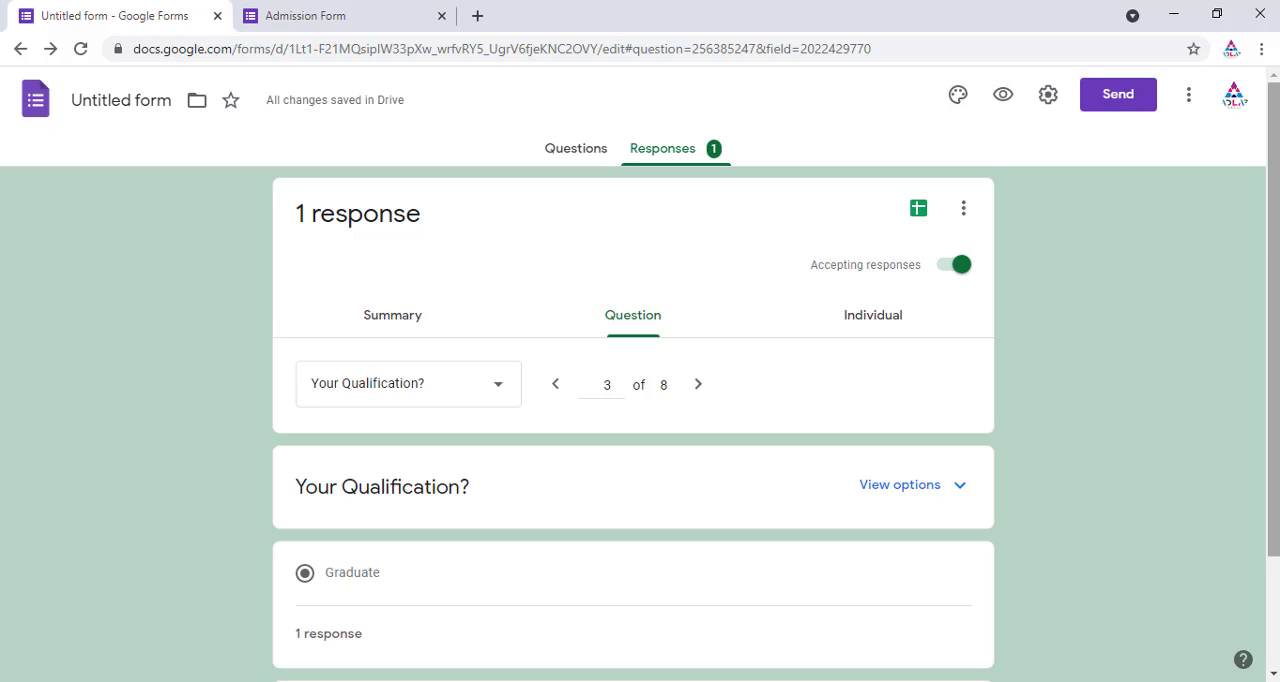
drag(1272, 249, 1275, 198)
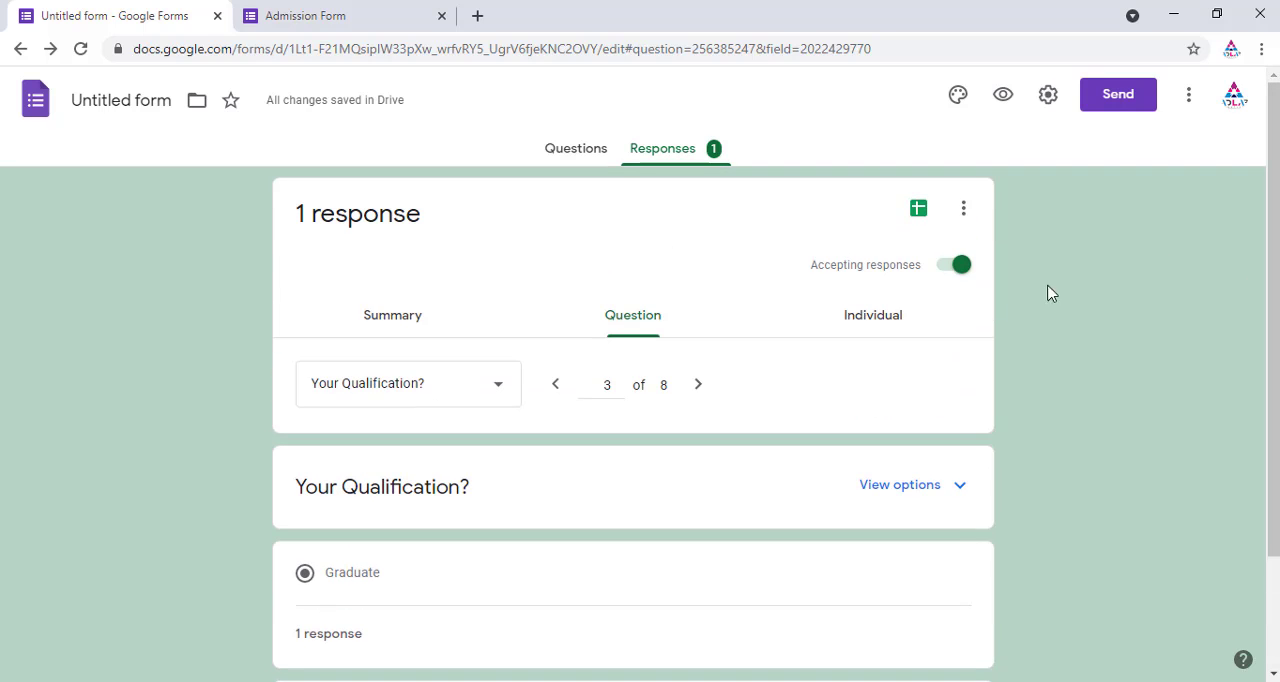